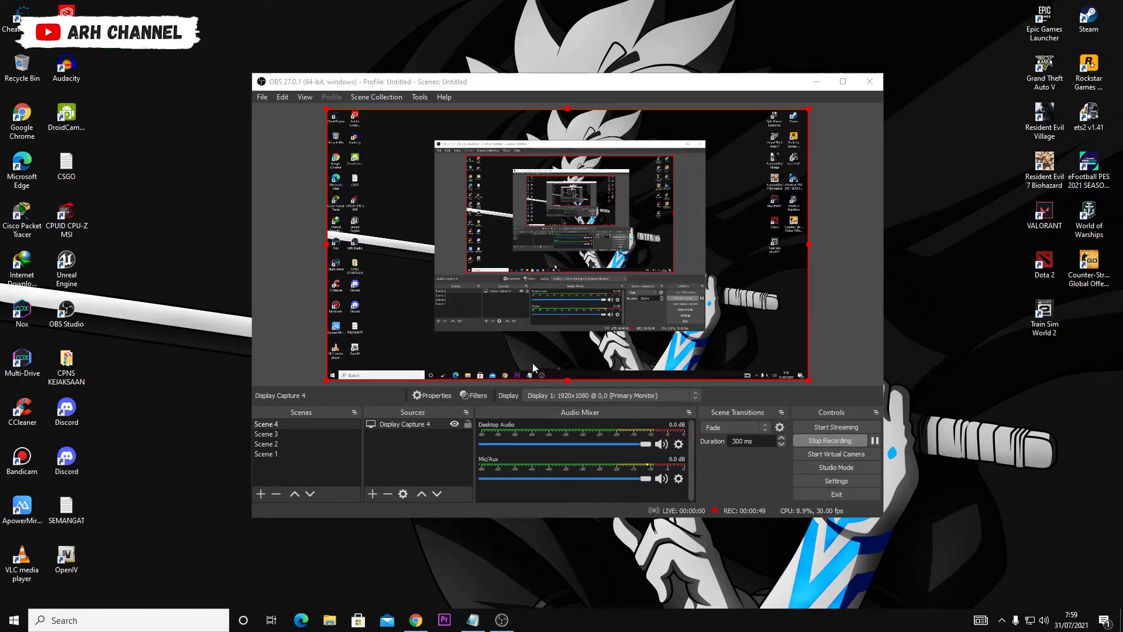
In the OBS stream settings, choose YouTube - RTMPS as the service and check the available server options.
{"action": "left_click", "coordinate": [406, 462]}
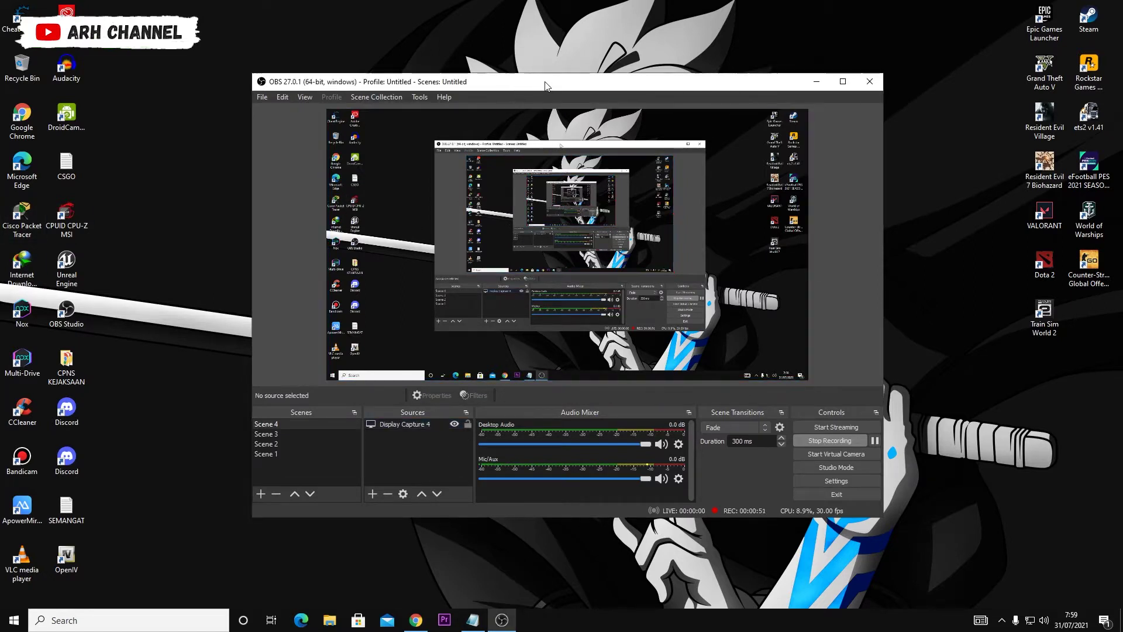
{"action": "left_click", "coordinate": [262, 99]}
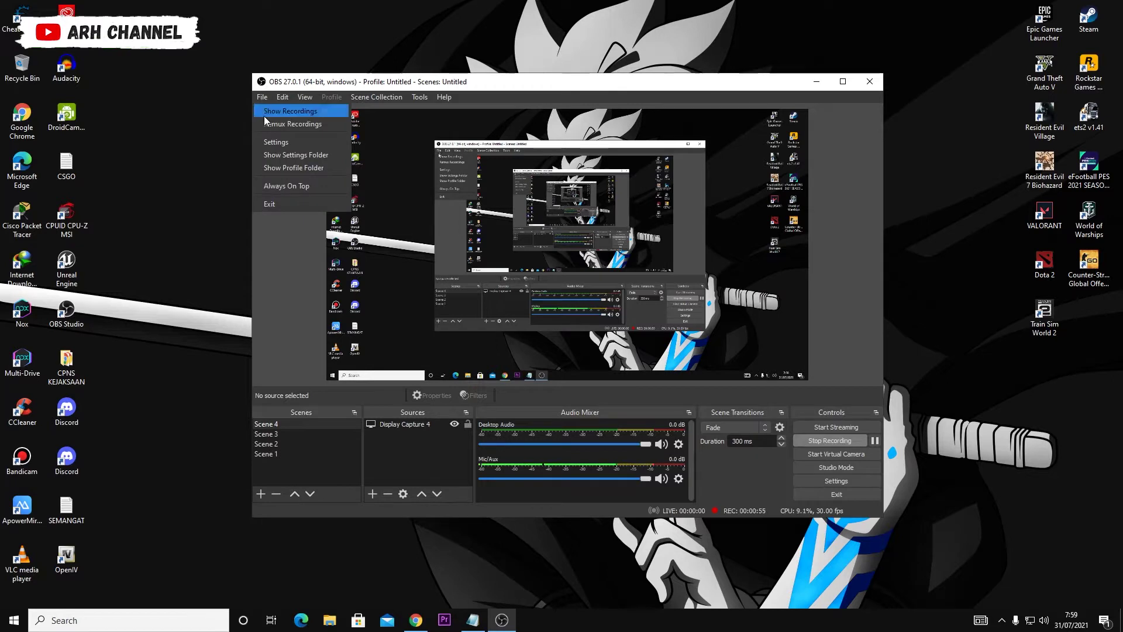
{"action": "left_click", "coordinate": [279, 145]}
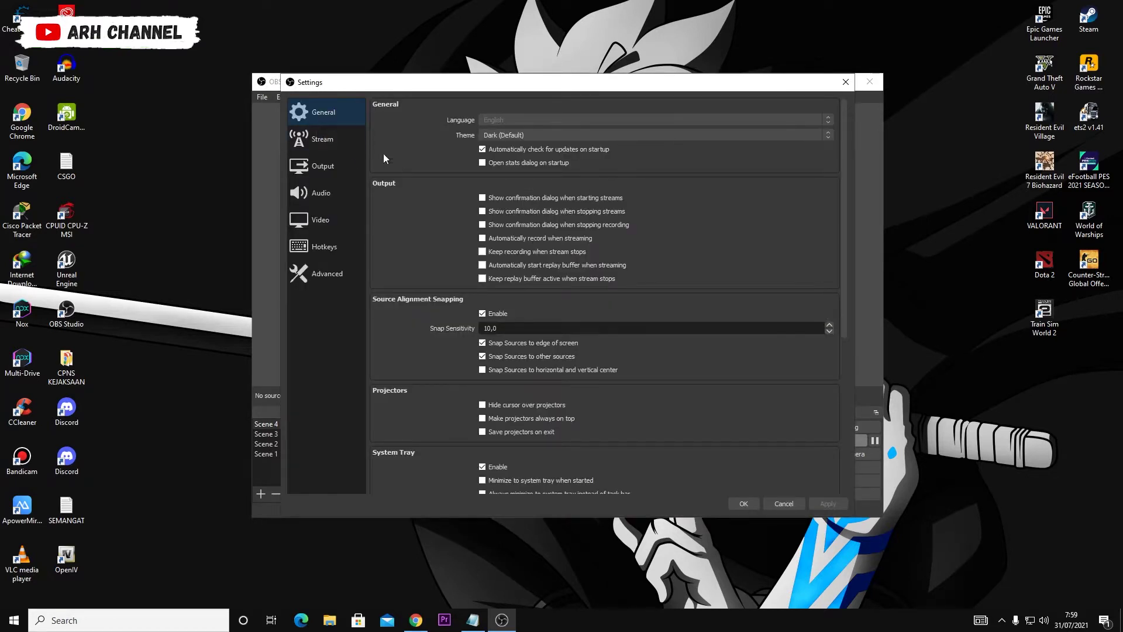
{"action": "left_click", "coordinate": [330, 145]}
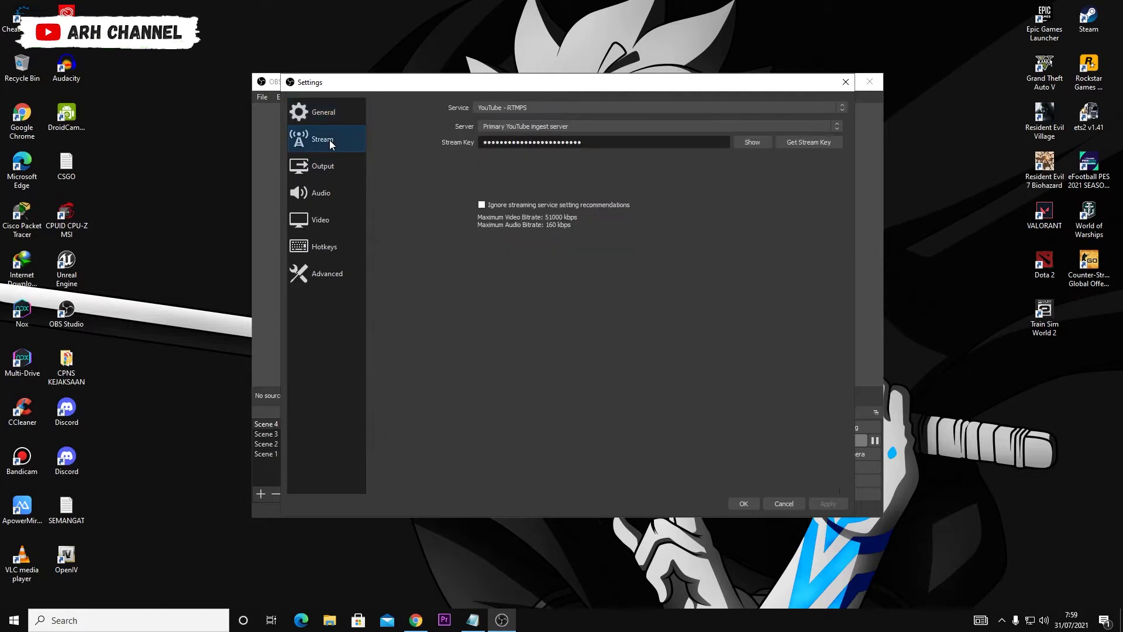
{"action": "left_click", "coordinate": [497, 110]}
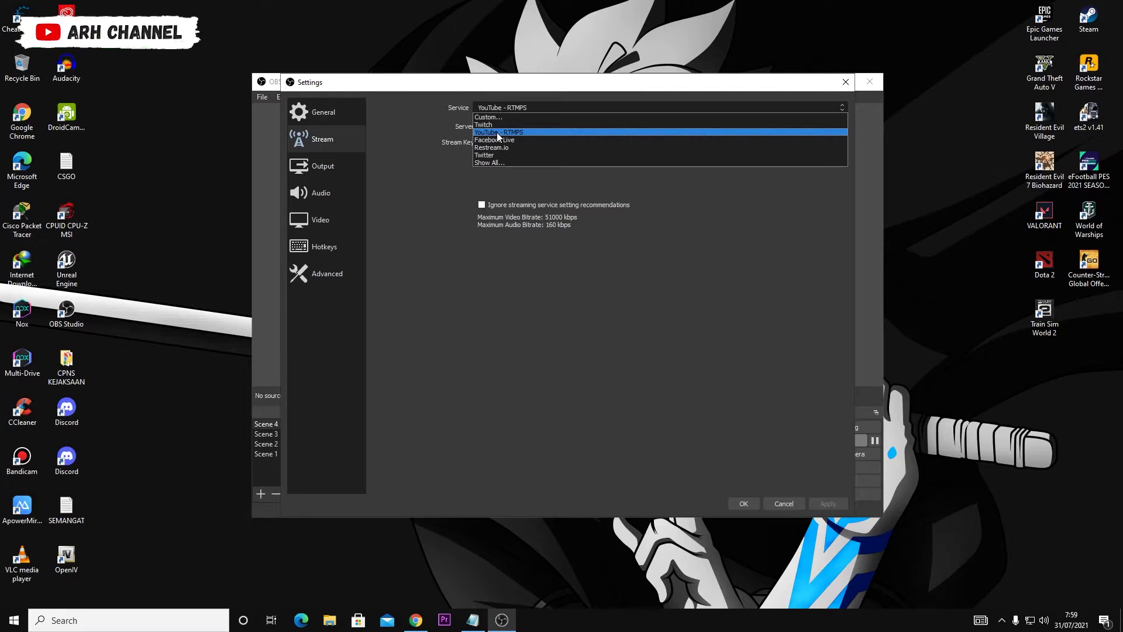
{"action": "left_click", "coordinate": [497, 132]}
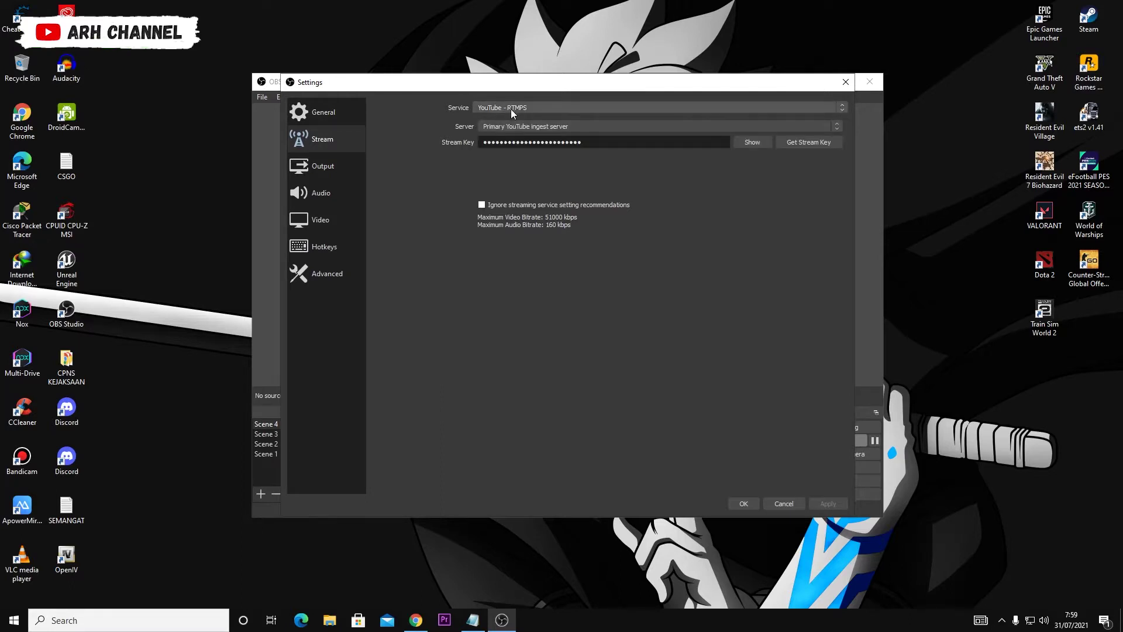
{"action": "left_click", "coordinate": [518, 128]}
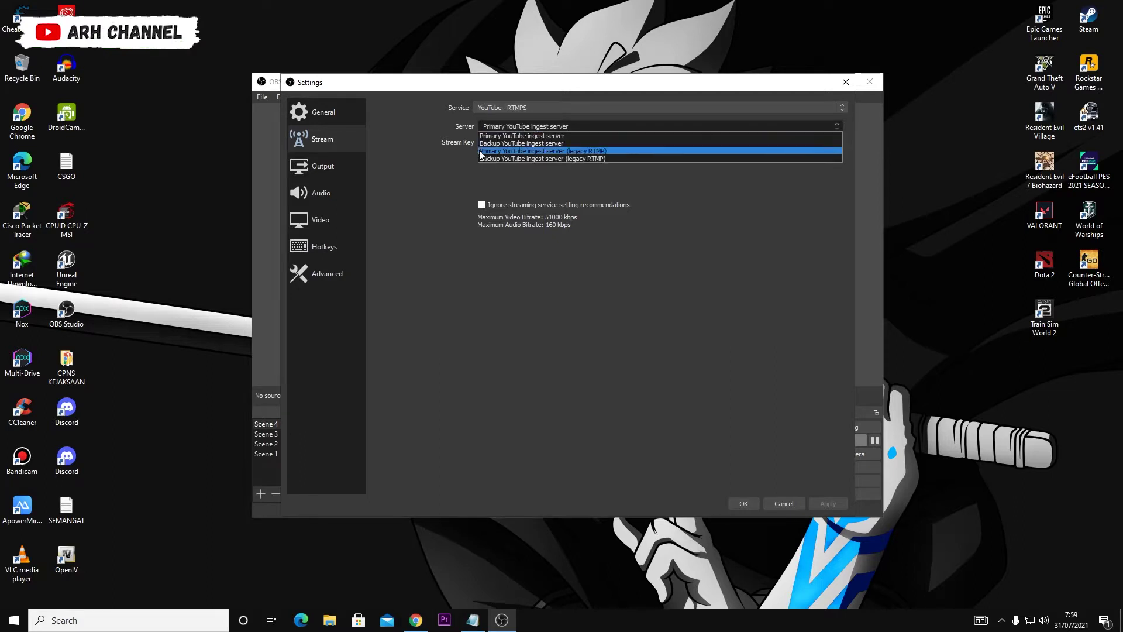
{"action": "left_click", "coordinate": [449, 170]}
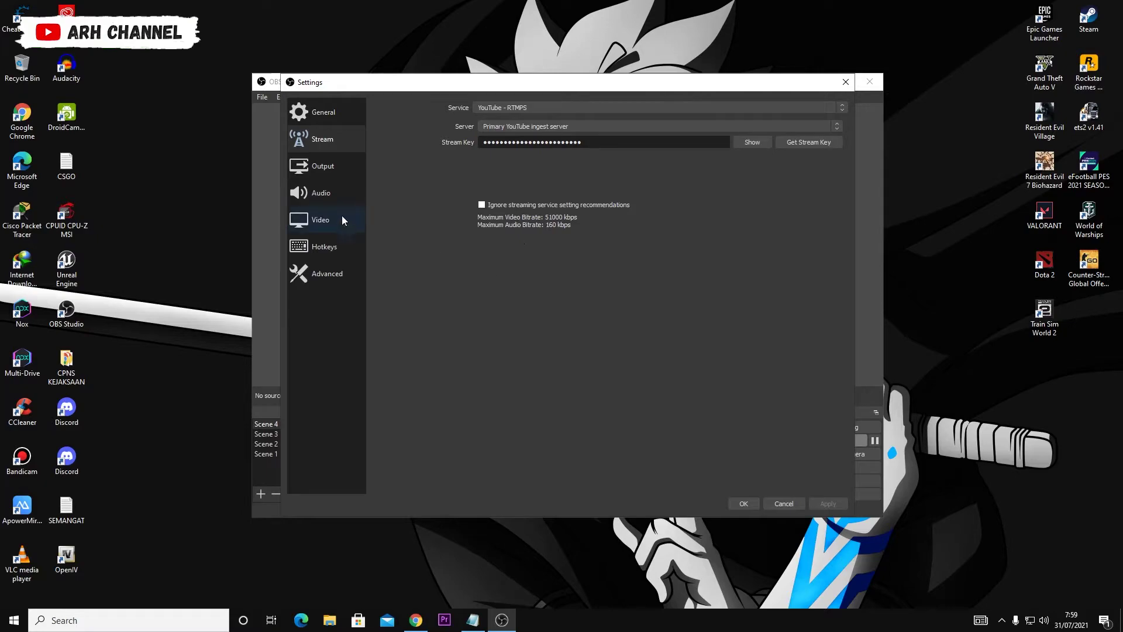
Switch to the YouTube Studio live streaming page in Chrome and copy the stream key.
{"action": "left_click", "coordinate": [416, 620]}
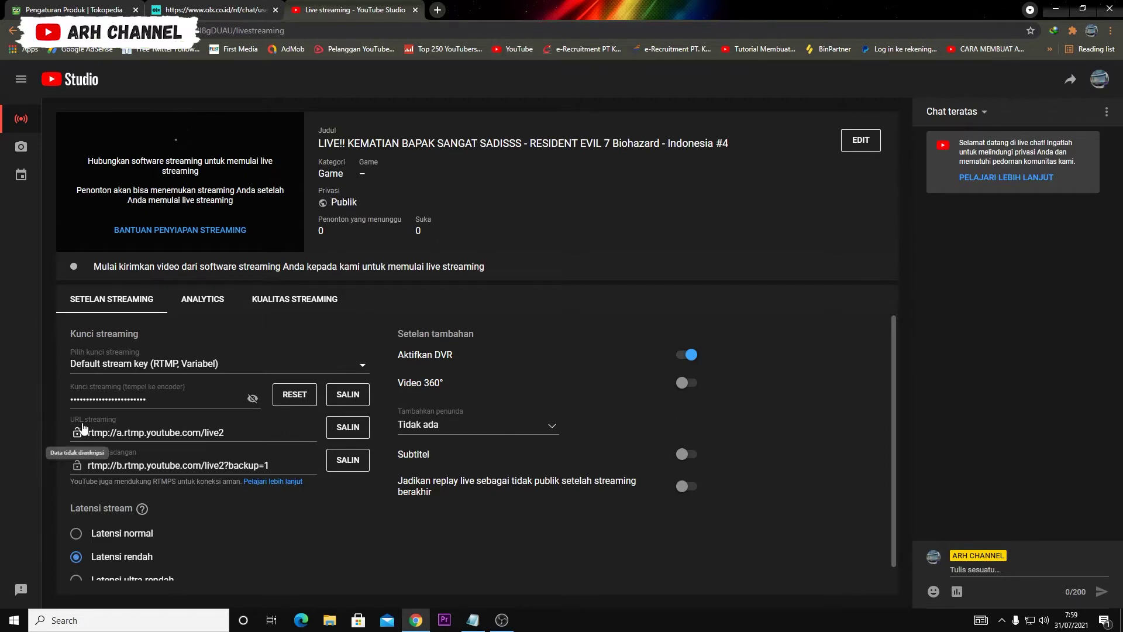
{"action": "left_click", "coordinate": [72, 387]}
{"action": "left_click", "coordinate": [341, 396]}
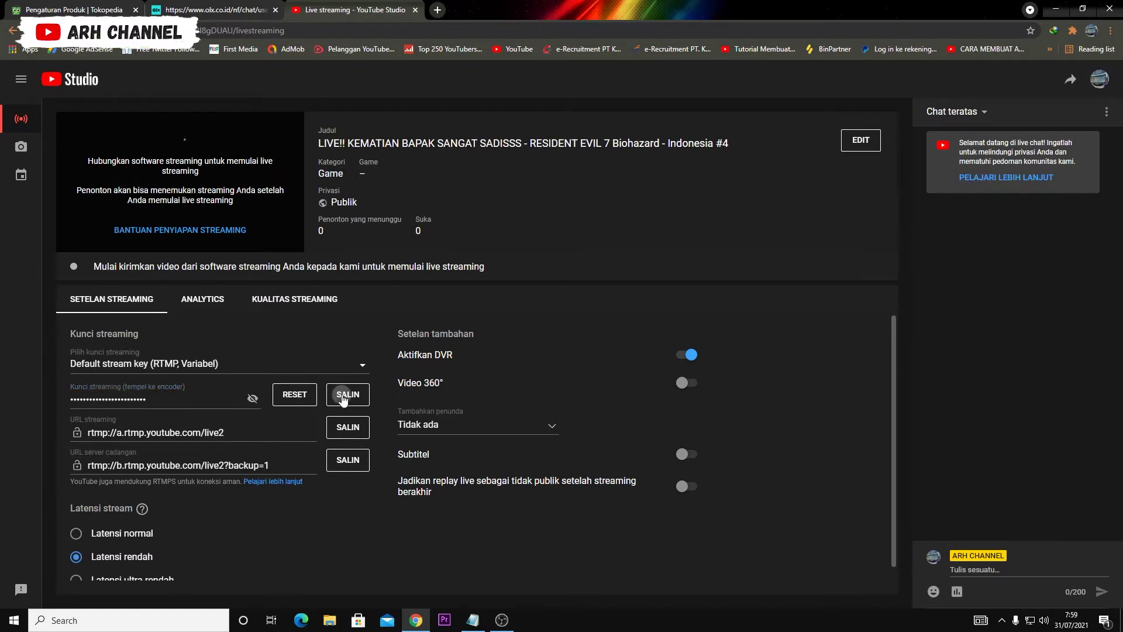
Return to OBS, select the contents of the Stream Key field and accept the stream settings, then minimize OBS.
{"action": "key", "text": "alt+Tab"}
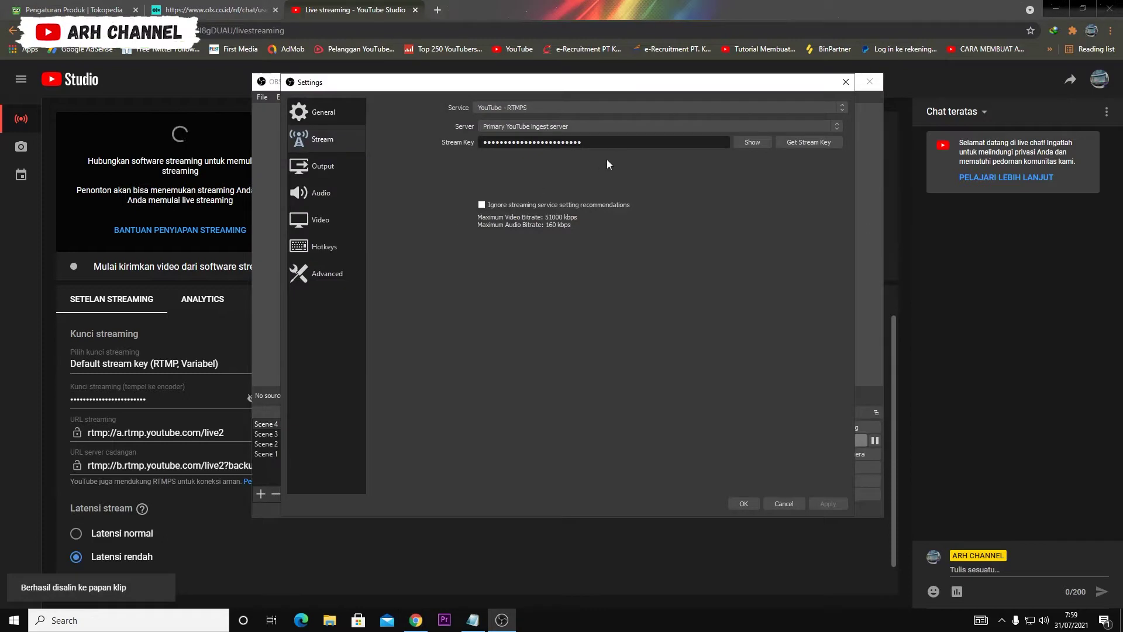
{"action": "left_click_drag", "start_coordinate": [588, 142], "coordinate": [467, 146]}
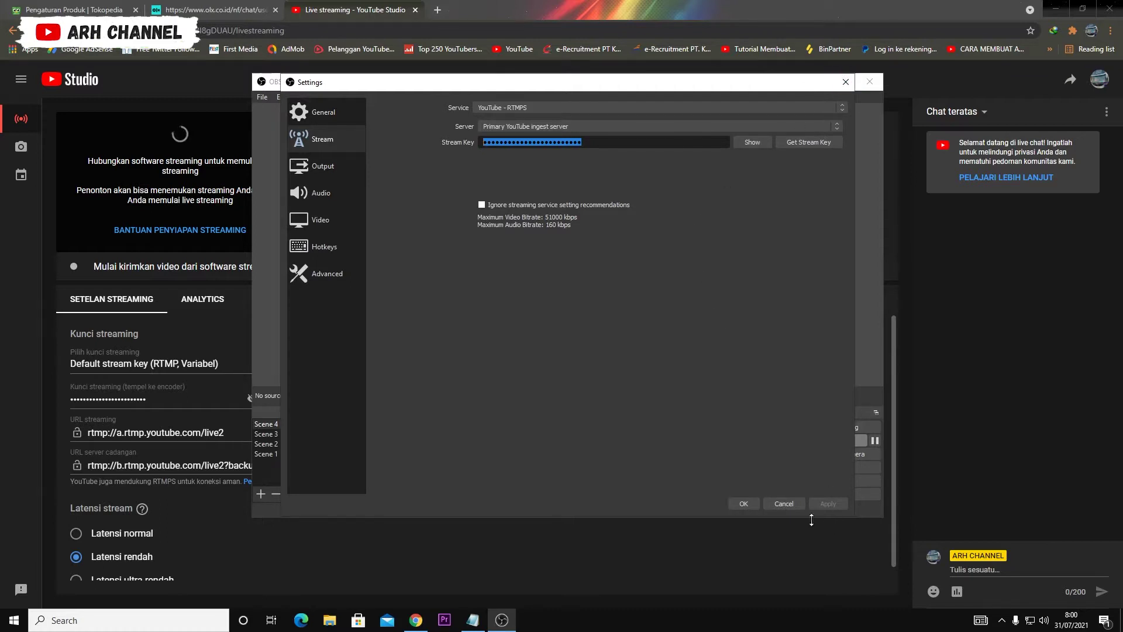
{"action": "left_click", "coordinate": [744, 503]}
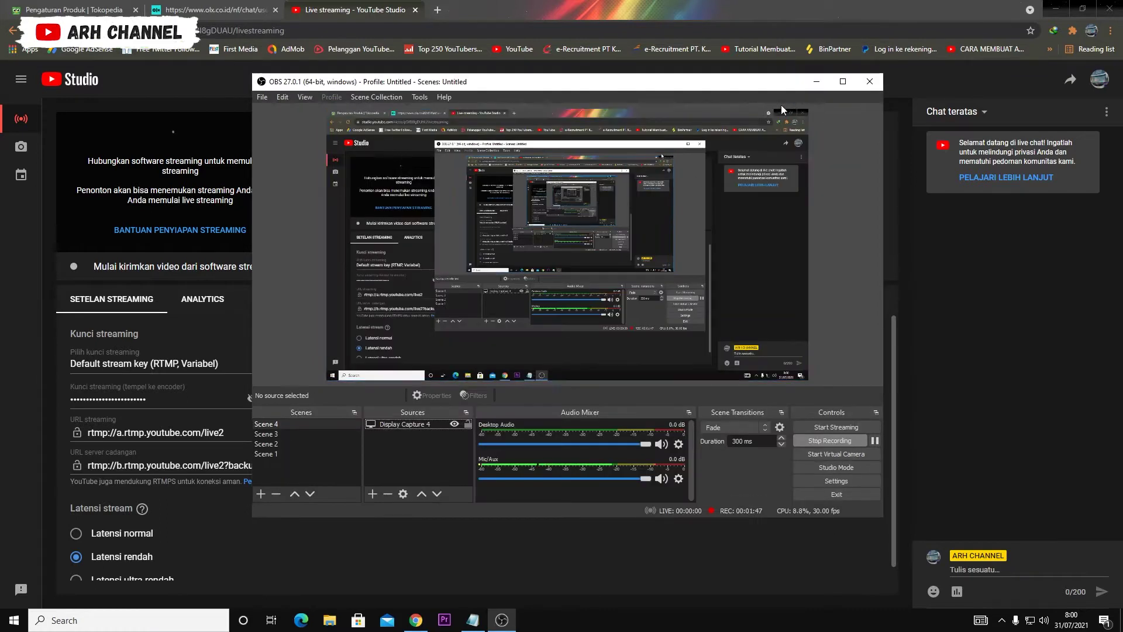
{"action": "left_click", "coordinate": [818, 82]}
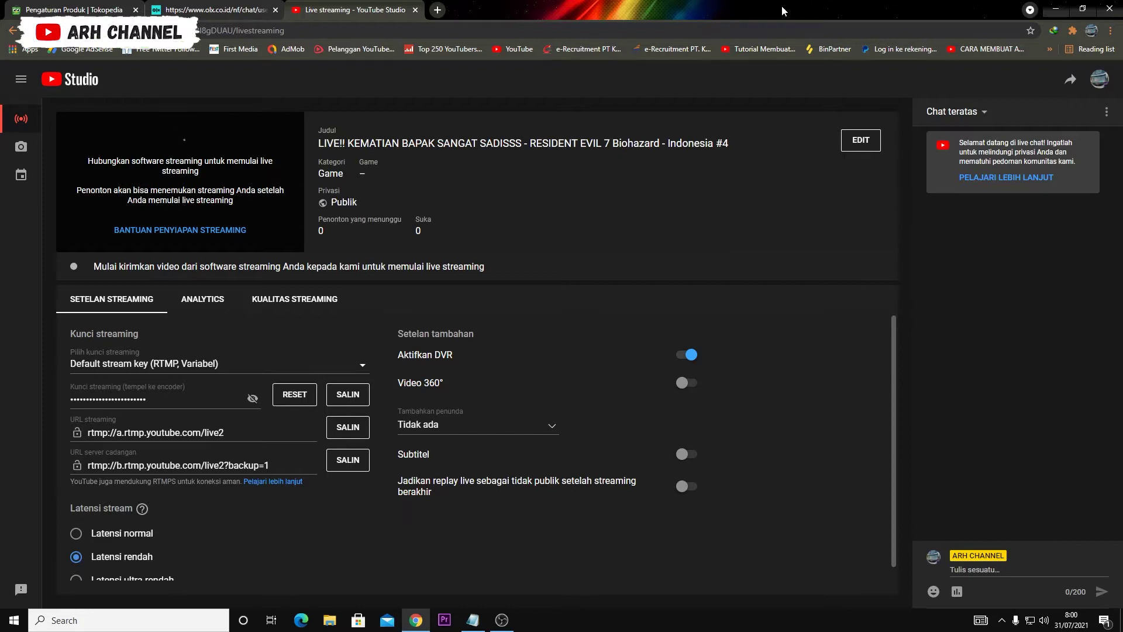
Open the live stream's details for editing and review its title, description and visibility down to the category.
{"action": "left_click", "coordinate": [861, 146]}
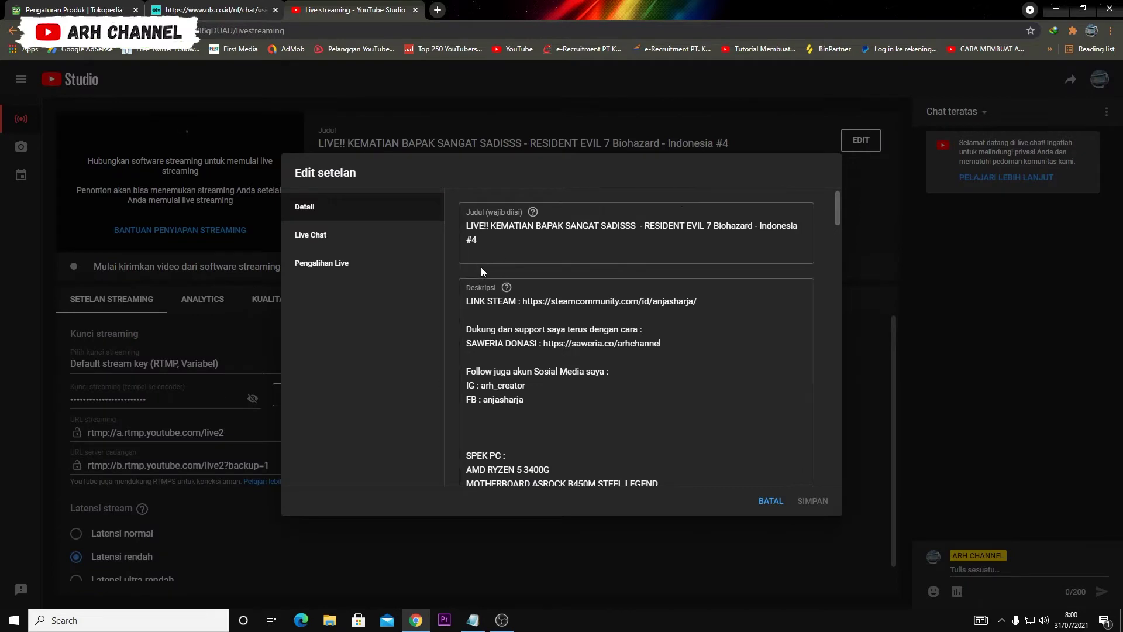
{"action": "left_click_drag", "start_coordinate": [482, 239], "coordinate": [468, 229]}
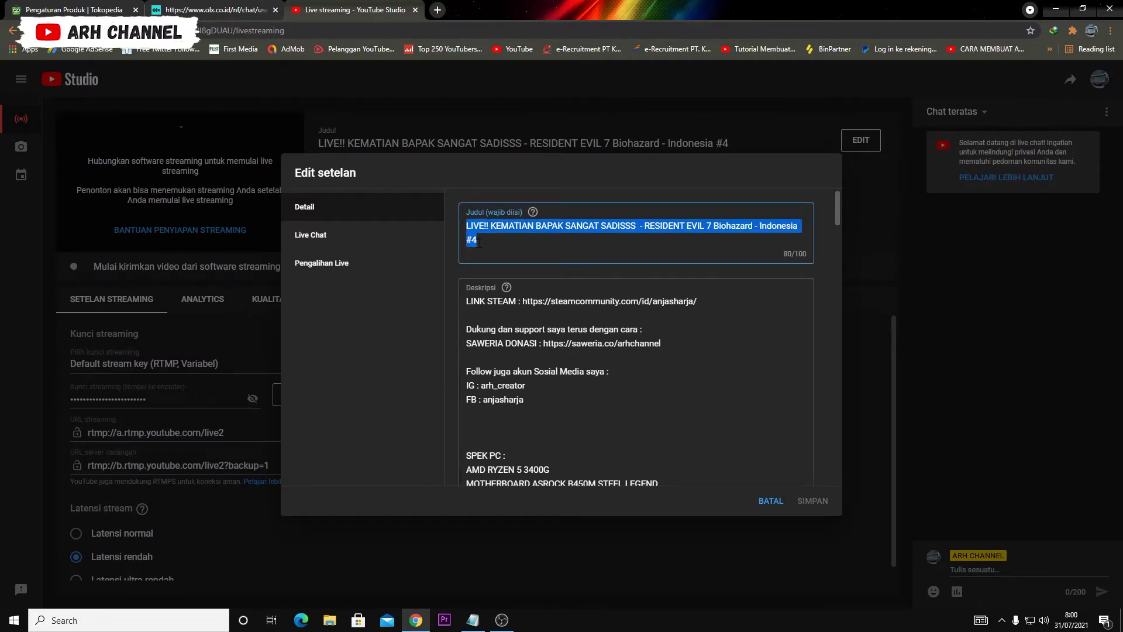
{"action": "left_click", "coordinate": [482, 245]}
{"action": "scroll", "coordinate": [468, 293], "scroll_direction": "down", "scroll_amount": 1}
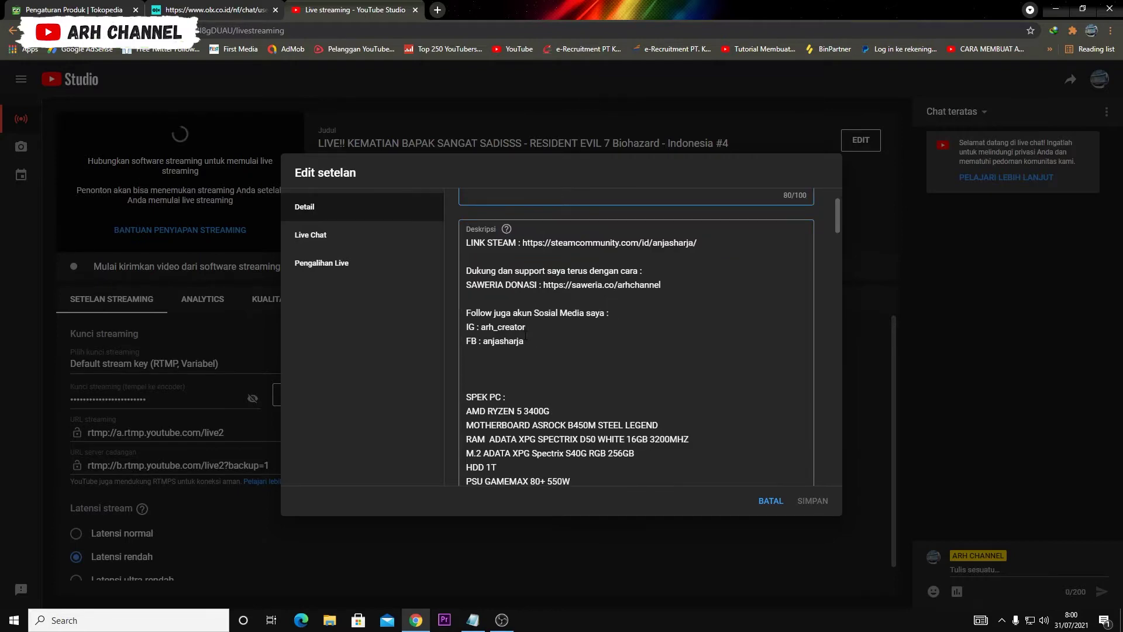
{"action": "triple_click", "coordinate": [466, 241]}
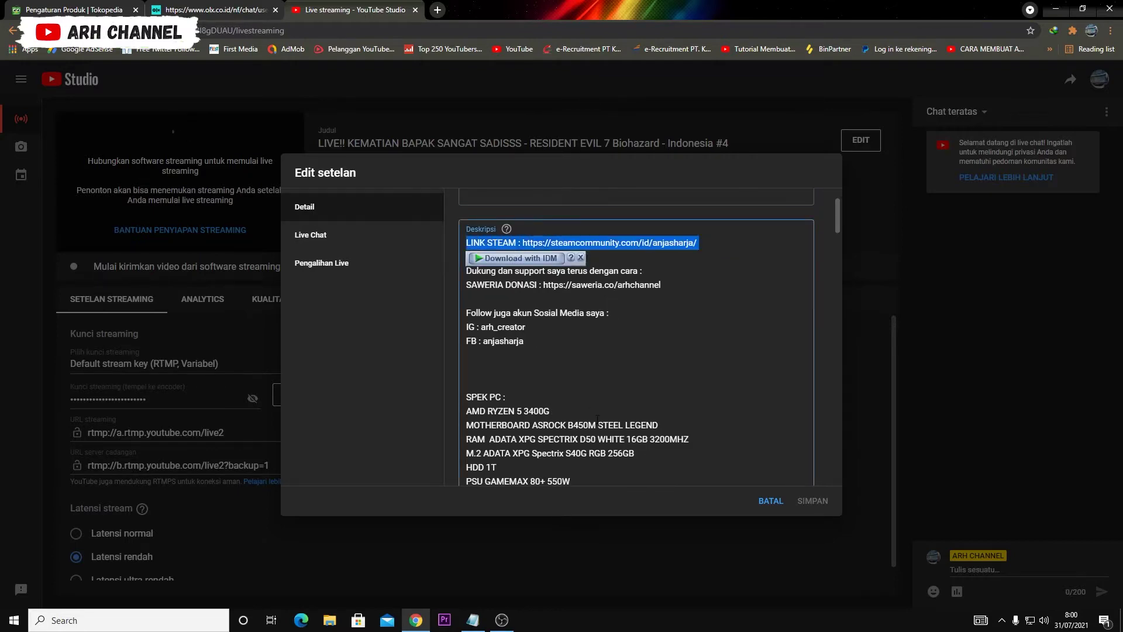
{"action": "scroll", "coordinate": [468, 257], "scroll_direction": "down", "scroll_amount": 3}
{"action": "scroll", "coordinate": [581, 373], "scroll_direction": "down", "scroll_amount": 1}
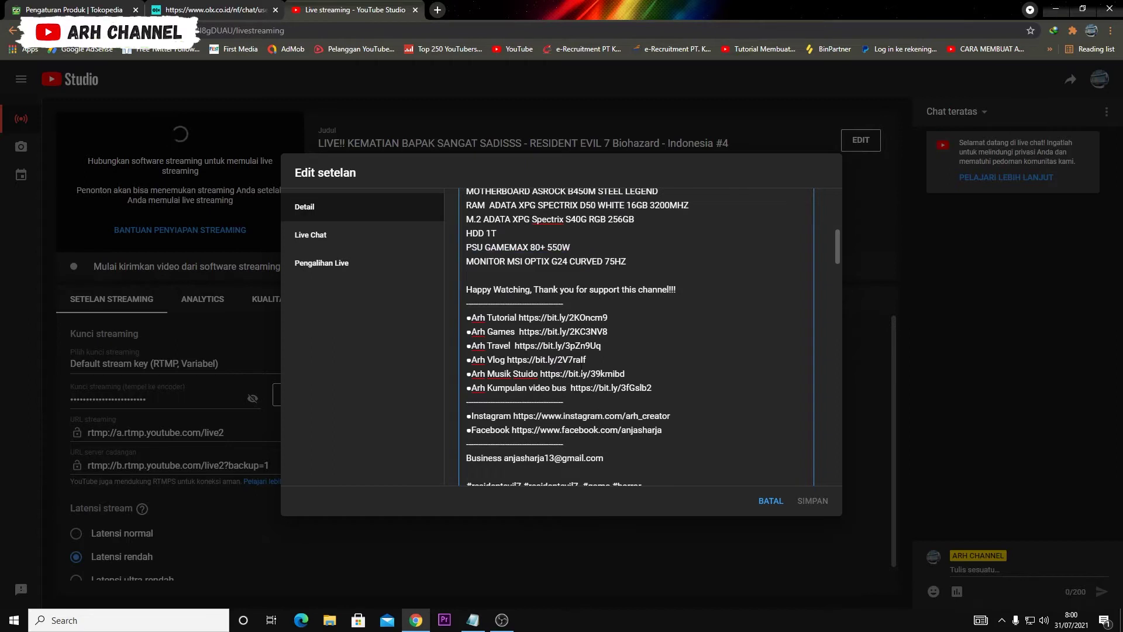
{"action": "scroll", "coordinate": [581, 373], "scroll_direction": "down", "scroll_amount": 5}
{"action": "scroll", "coordinate": [581, 365], "scroll_direction": "up", "scroll_amount": 1}
{"action": "scroll", "coordinate": [582, 363], "scroll_direction": "down", "scroll_amount": 2}
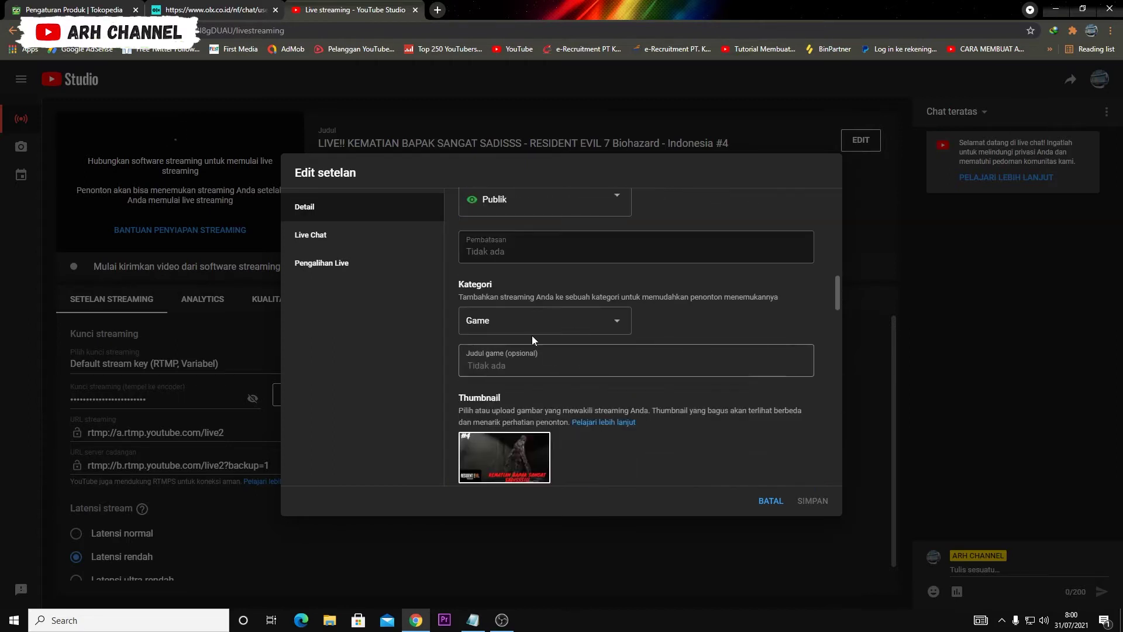
{"action": "scroll", "coordinate": [562, 334], "scroll_direction": "down", "scroll_amount": 1}
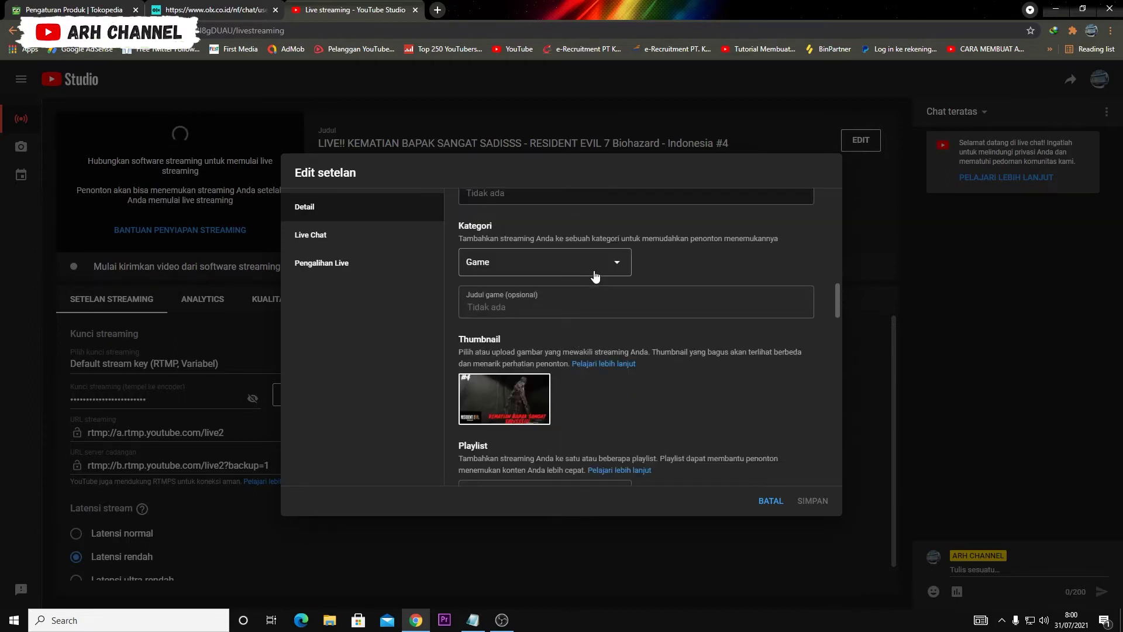
Choose Game as the live stream's category.
{"action": "left_click", "coordinate": [596, 277]}
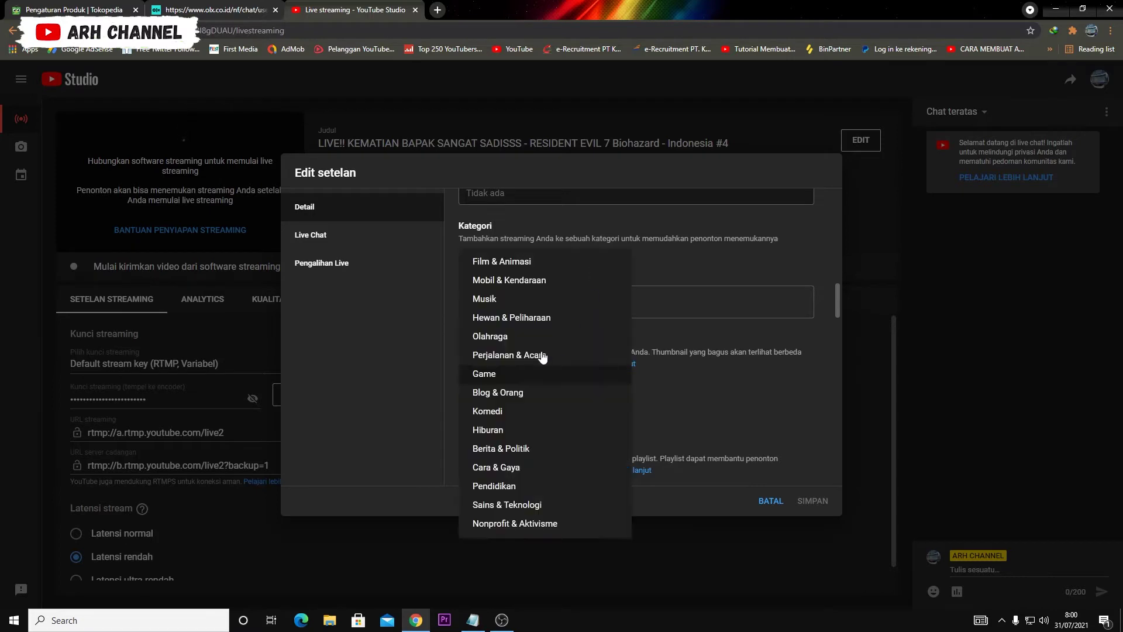
{"action": "left_click", "coordinate": [524, 381]}
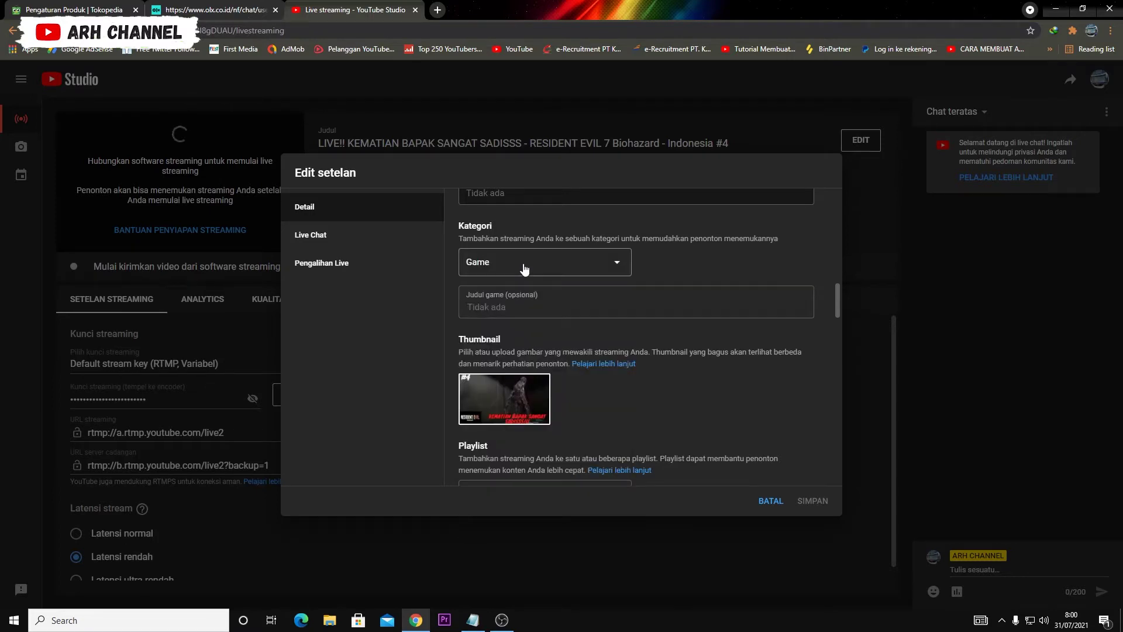
{"action": "left_click", "coordinate": [530, 267]}
{"action": "left_click", "coordinate": [499, 380]}
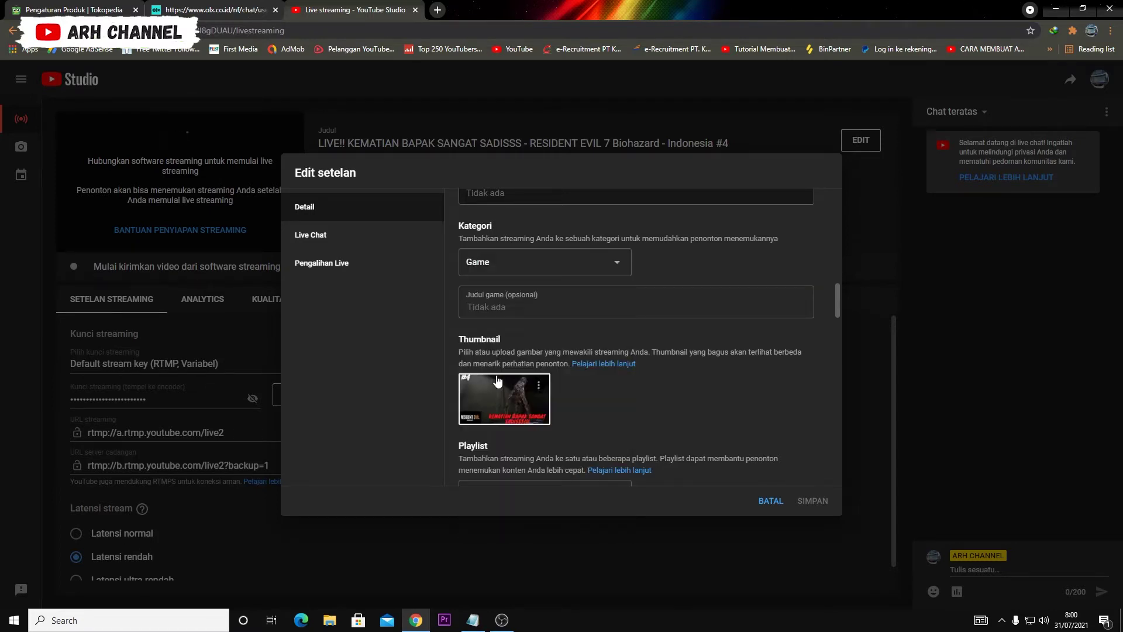
{"action": "left_click", "coordinate": [497, 270]}
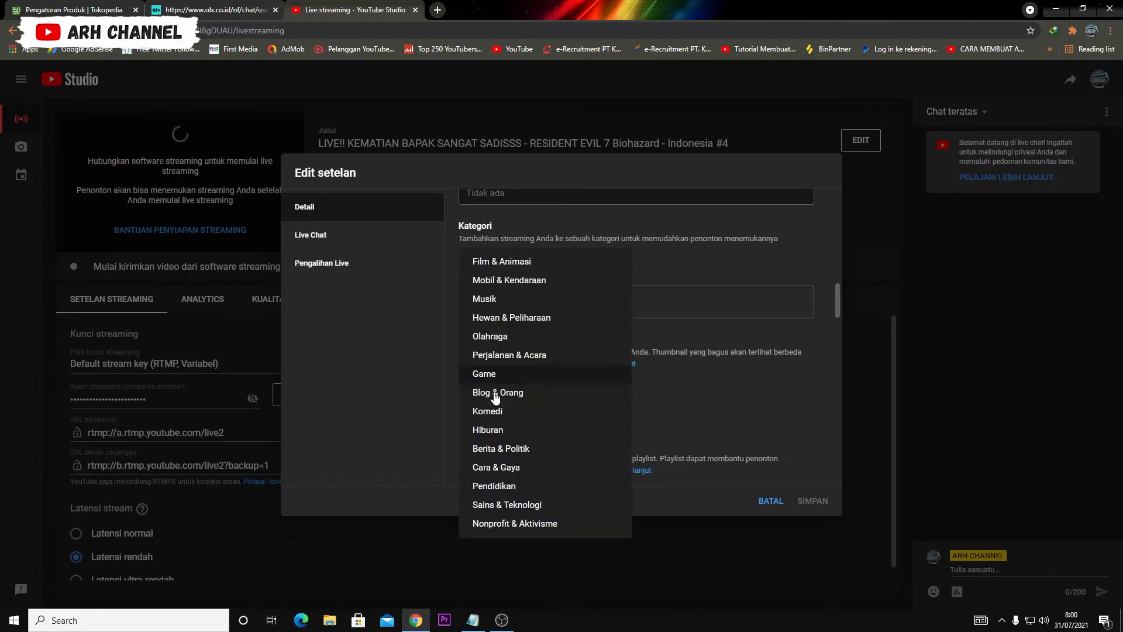
{"action": "left_click", "coordinate": [490, 377]}
Search the game titles for "res" and set the stream's game title to Resident Evil Village.
{"action": "left_click", "coordinate": [501, 313]}
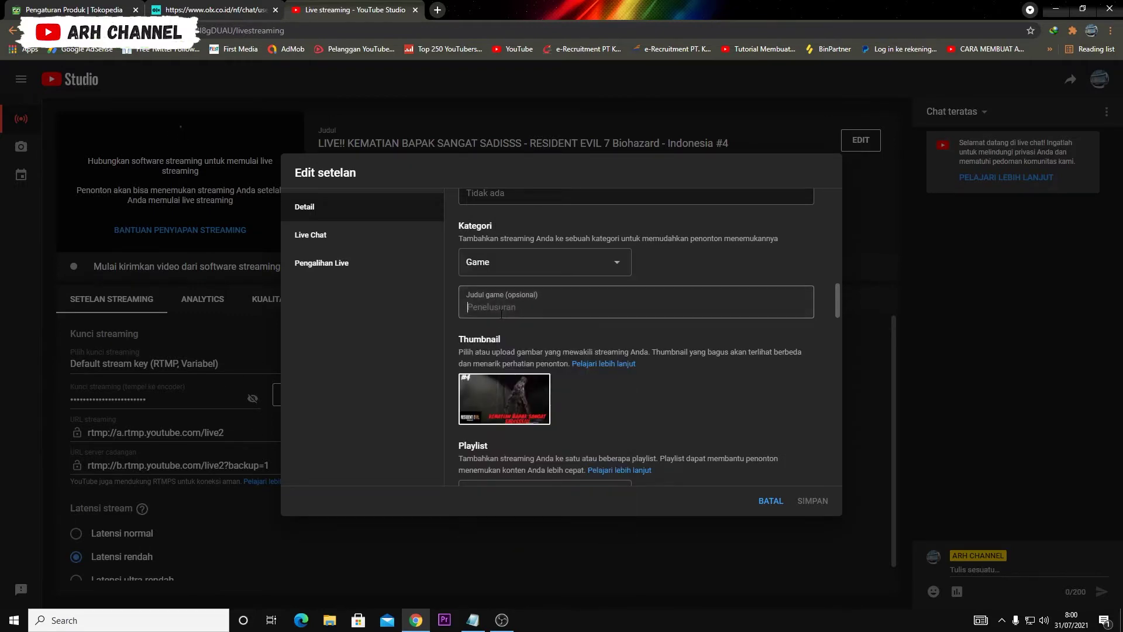
{"action": "type", "text": "resi"}
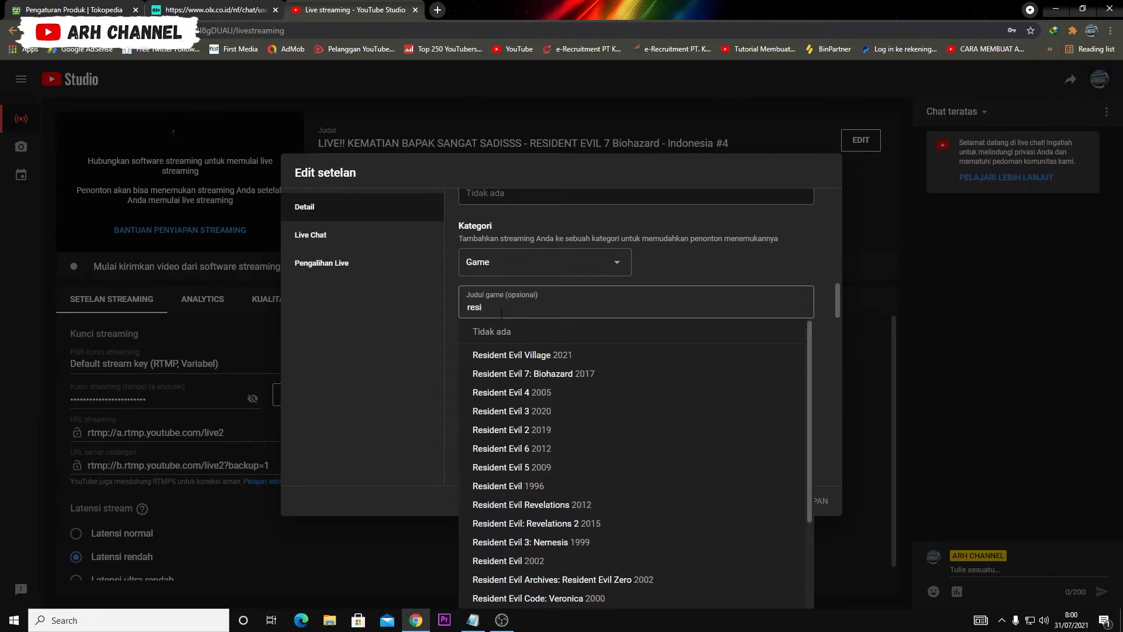
{"action": "key", "text": "BackSpace"}
{"action": "key", "text": "BackSpace"}
{"action": "key", "text": "BackSpace"}
{"action": "key", "text": "BackSpace"}
{"action": "type", "text": "res"}
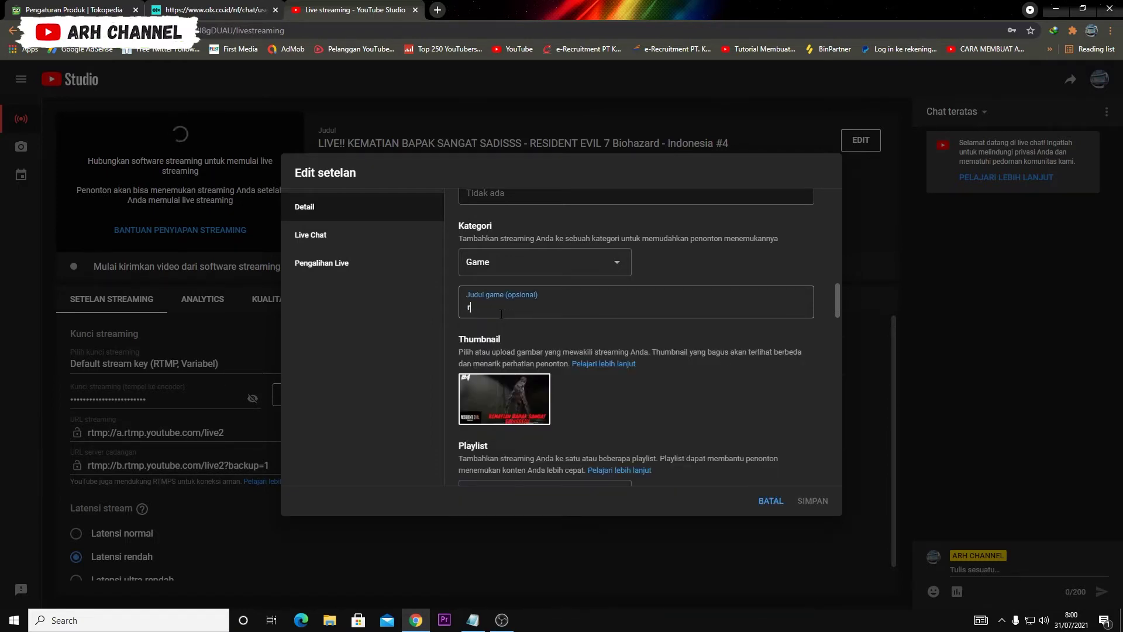
{"action": "left_click", "coordinate": [518, 364]}
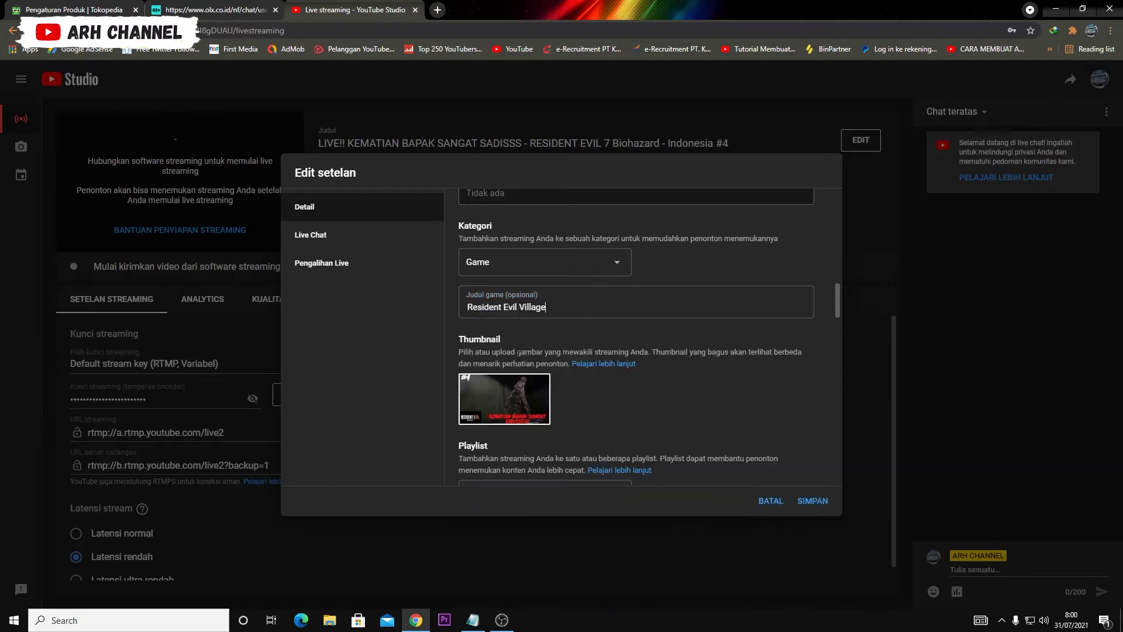
Review the live stream's thumbnail and the available playlists without adding the stream to any playlist.
{"action": "scroll", "coordinate": [520, 363], "scroll_direction": "down", "scroll_amount": 3}
{"action": "scroll", "coordinate": [519, 363], "scroll_direction": "up", "scroll_amount": 2}
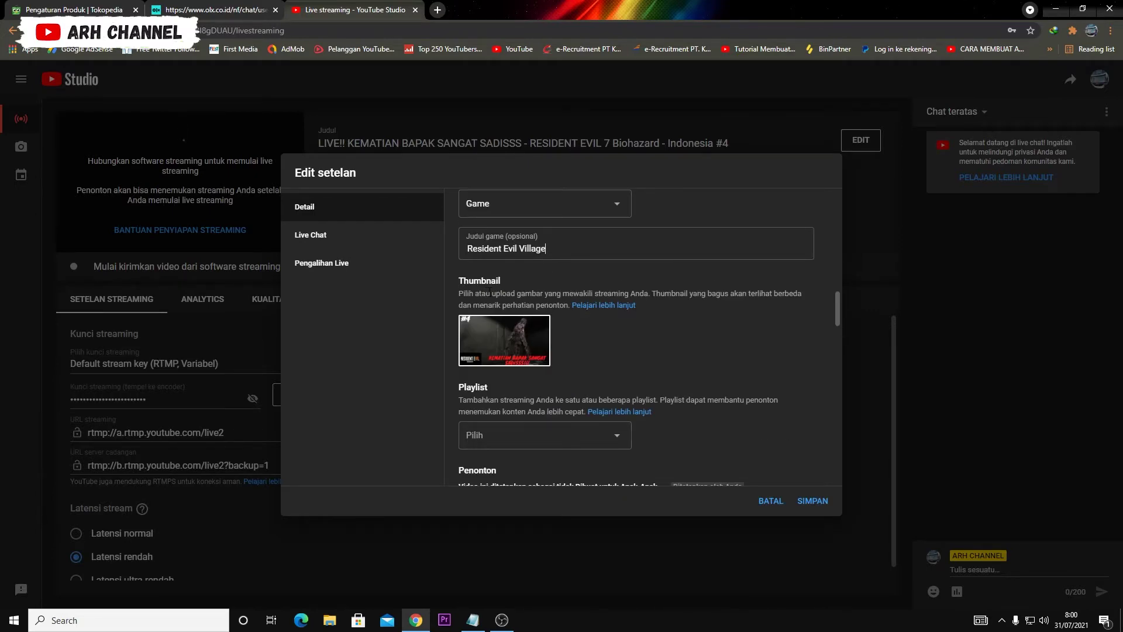
{"action": "mouse_move", "coordinate": [487, 333]}
{"action": "scroll", "coordinate": [492, 348], "scroll_direction": "down", "scroll_amount": 2}
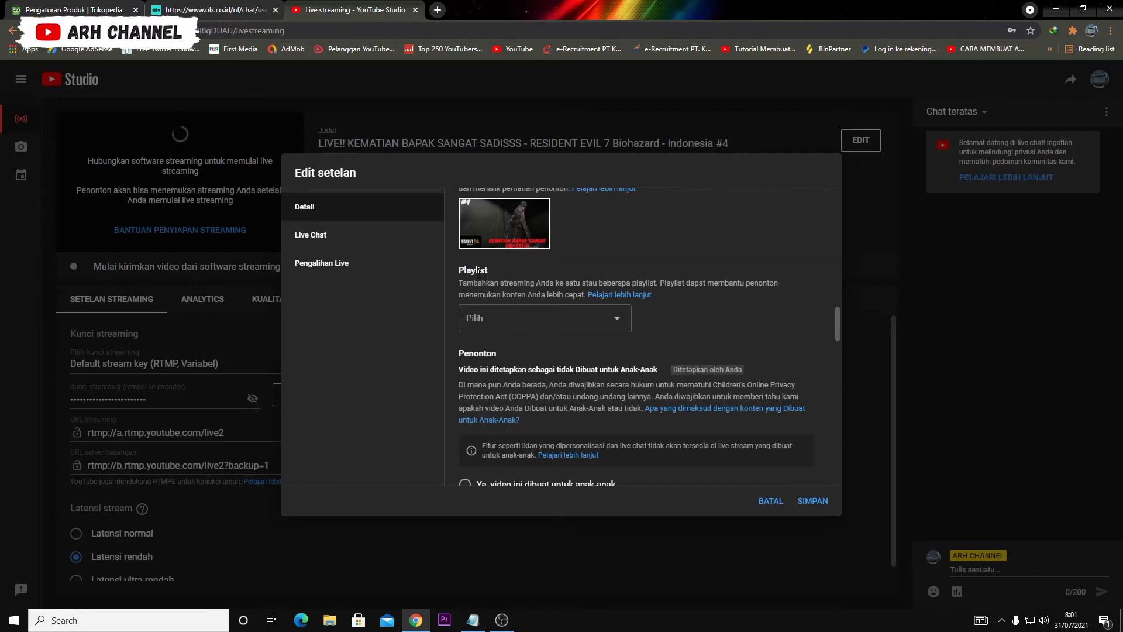
{"action": "left_click", "coordinate": [609, 321]}
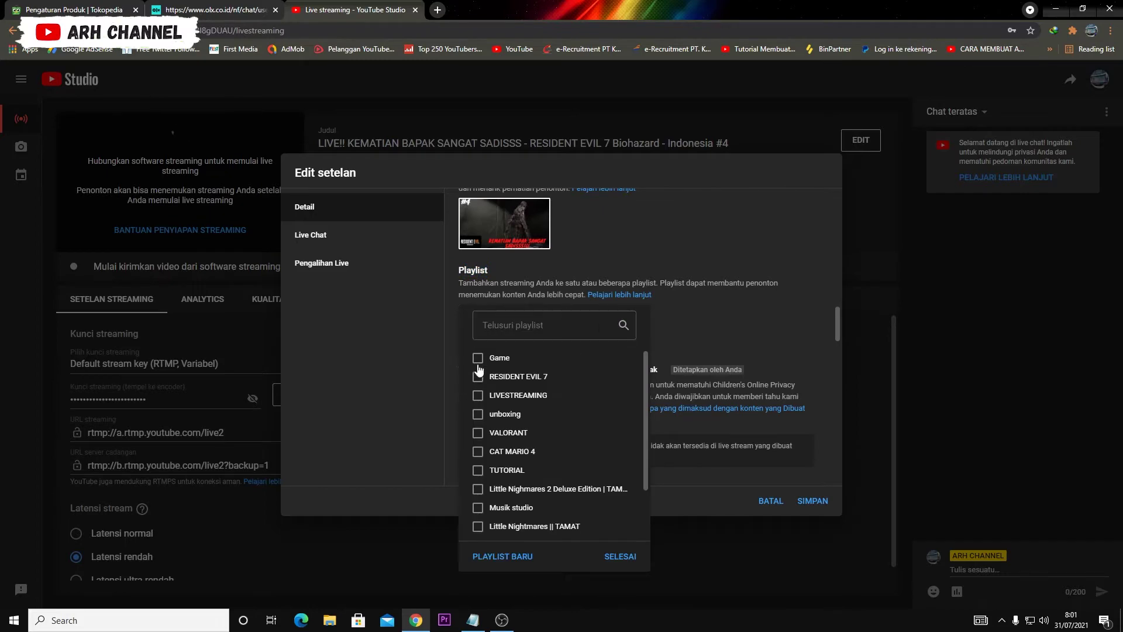
{"action": "left_click", "coordinate": [768, 328]}
Set the live stream's recording date to 31 Jul 2021 and review the licence and comment options below it.
{"action": "scroll", "coordinate": [585, 409], "scroll_direction": "down", "scroll_amount": 10}
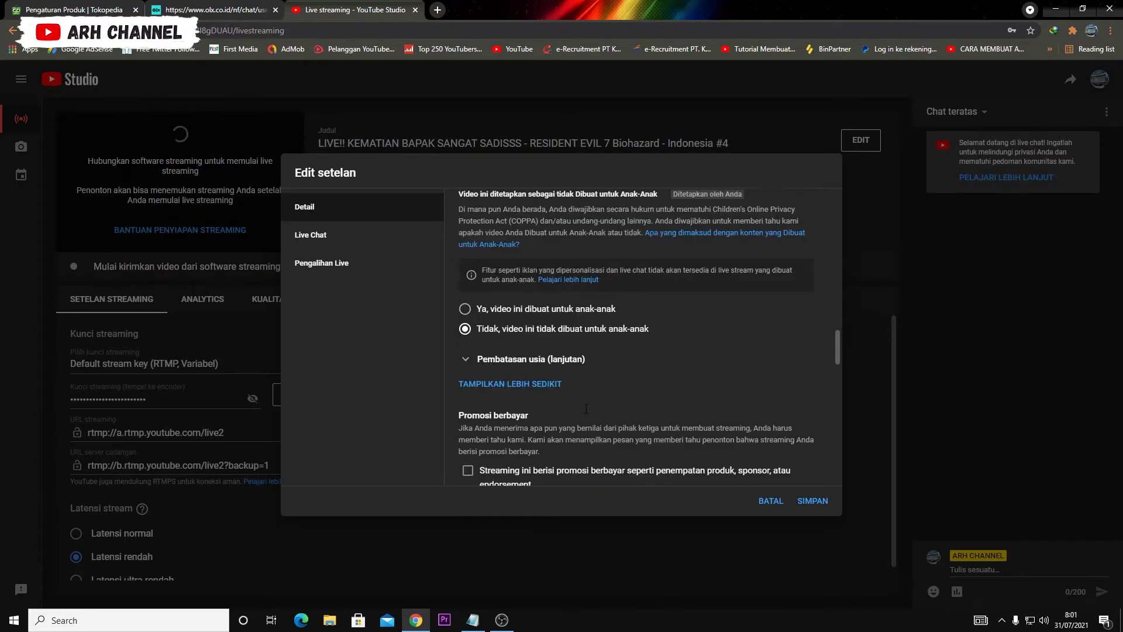
{"action": "scroll", "coordinate": [585, 409], "scroll_direction": "down", "scroll_amount": 5}
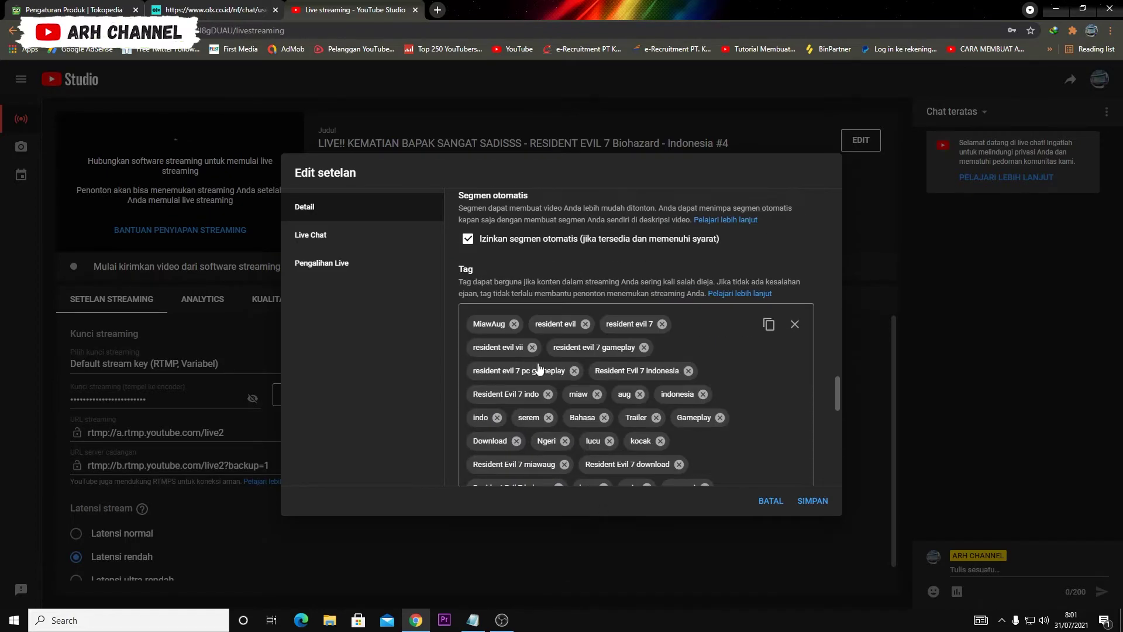
{"action": "scroll", "coordinate": [585, 382], "scroll_direction": "down", "scroll_amount": 4}
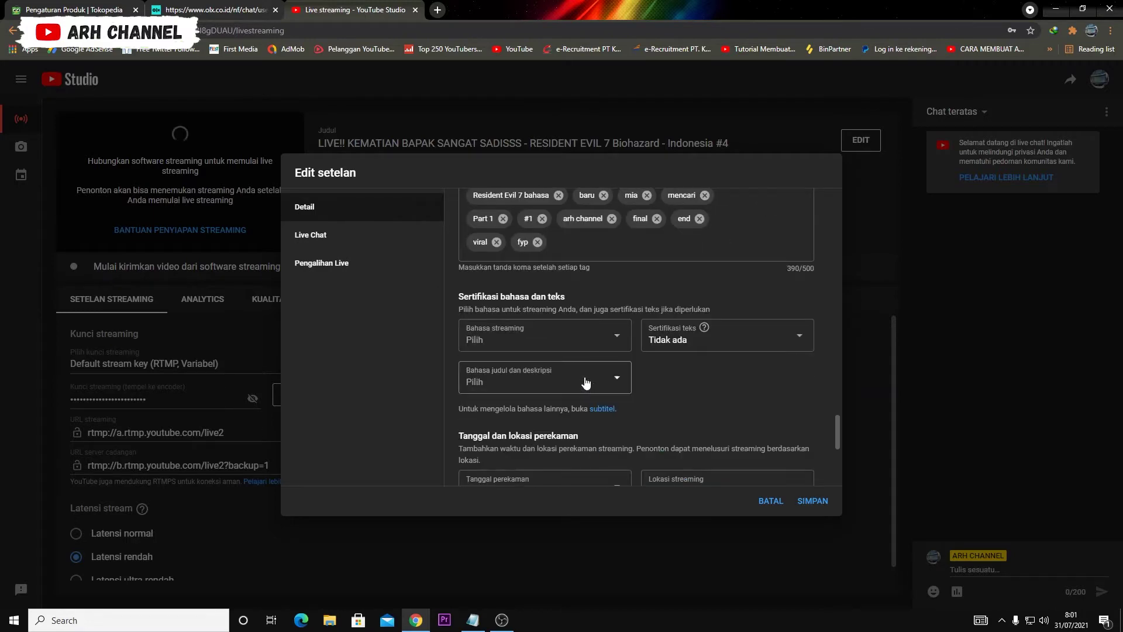
{"action": "scroll", "coordinate": [587, 382], "scroll_direction": "down", "scroll_amount": 1}
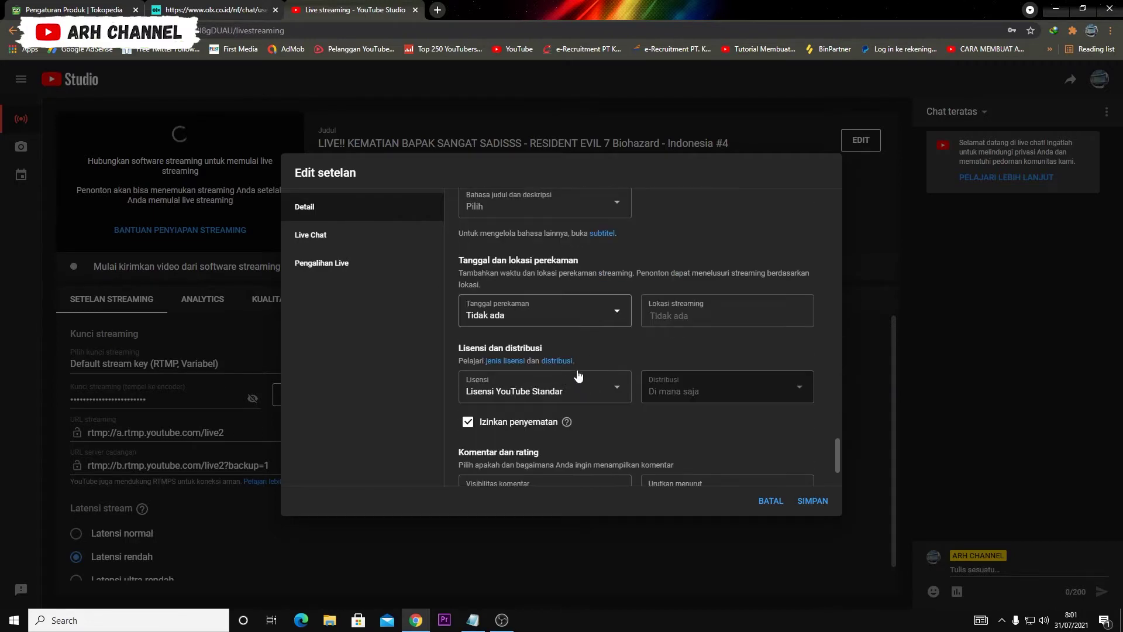
{"action": "left_click", "coordinate": [541, 317]}
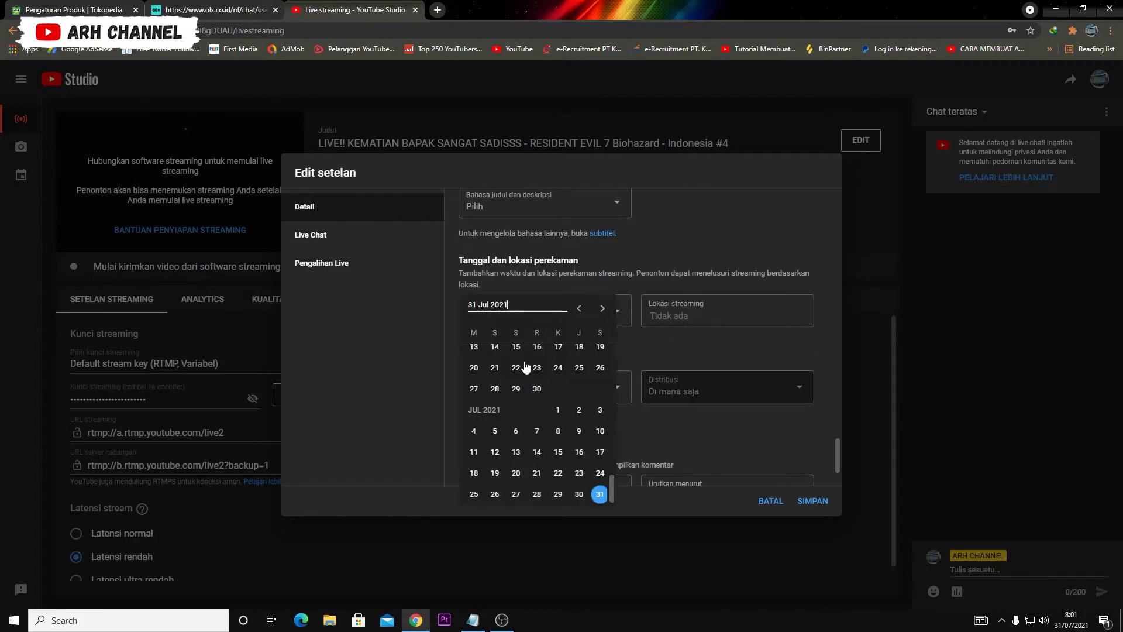
{"action": "left_click", "coordinate": [599, 491]}
{"action": "scroll", "coordinate": [539, 388], "scroll_direction": "down", "scroll_amount": 2}
{"action": "scroll", "coordinate": [593, 372], "scroll_direction": "up", "scroll_amount": 2}
{"action": "scroll", "coordinate": [650, 372], "scroll_direction": "down", "scroll_amount": 1}
{"action": "scroll", "coordinate": [651, 370], "scroll_direction": "down", "scroll_amount": 1}
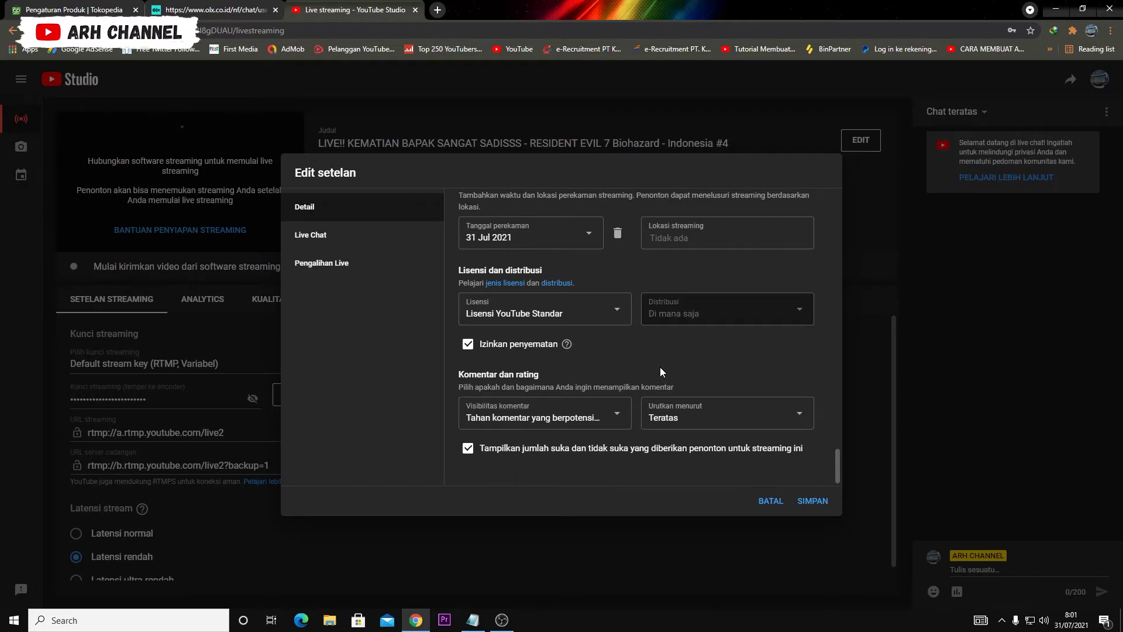
Review the live chat options and the slow mode delay, then save the edited stream settings.
{"action": "left_click", "coordinate": [321, 239]}
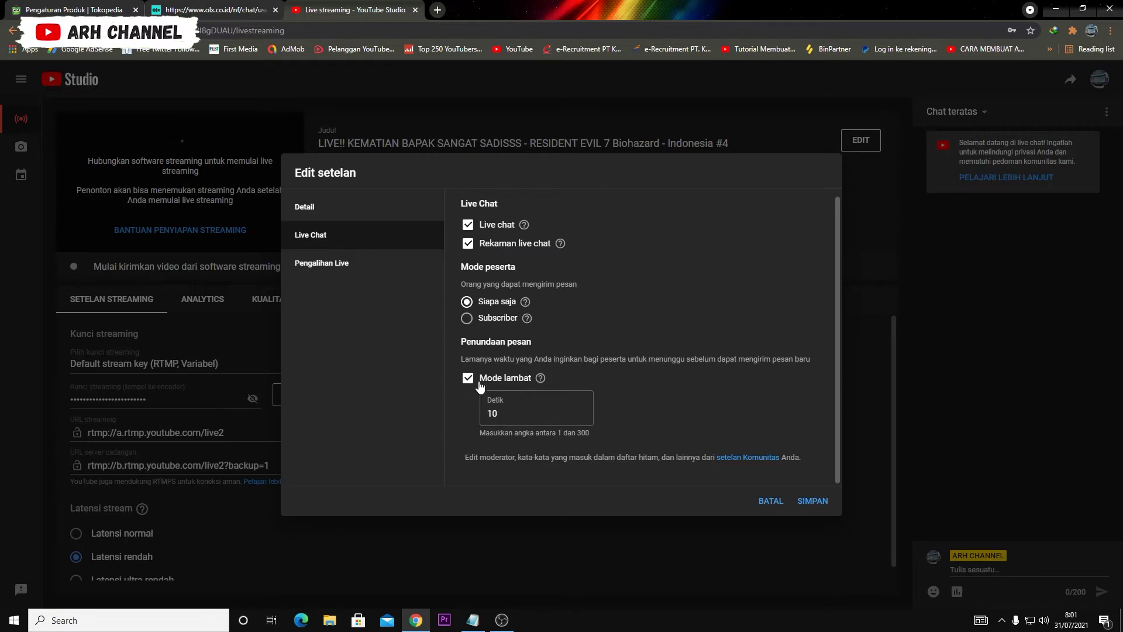
{"action": "left_click", "coordinate": [496, 398]}
{"action": "key", "text": "ctrl+a"}
{"action": "left_click", "coordinate": [458, 405]}
{"action": "left_click_drag", "start_coordinate": [501, 415], "coordinate": [475, 416]}
{"action": "left_click", "coordinate": [602, 425]}
{"action": "left_click", "coordinate": [347, 212]}
{"action": "left_click", "coordinate": [814, 501]}
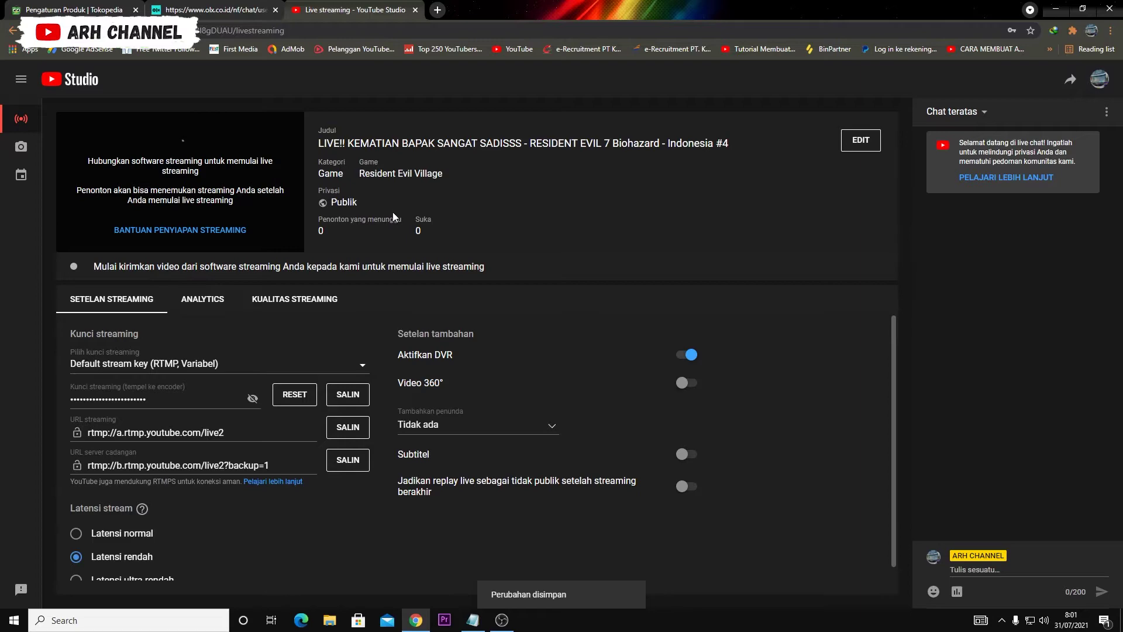
Minimize the browser, switch to OBS and open its output settings.
{"action": "key", "text": "alt+Tab"}
{"action": "key", "text": "alt+Tab"}
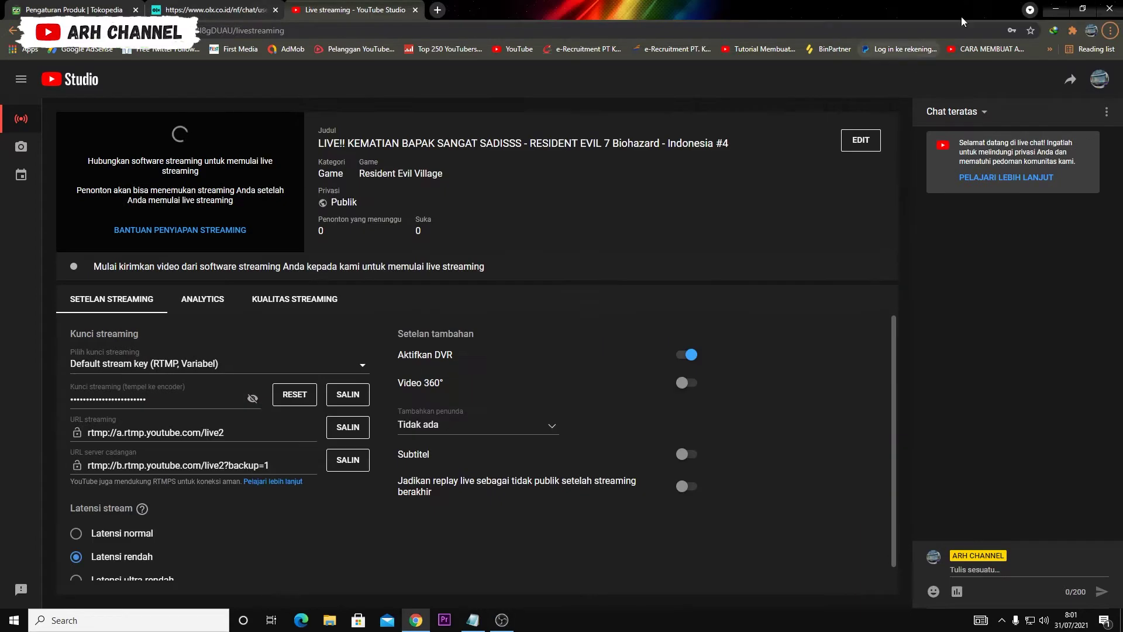
{"action": "left_click", "coordinate": [1056, 10]}
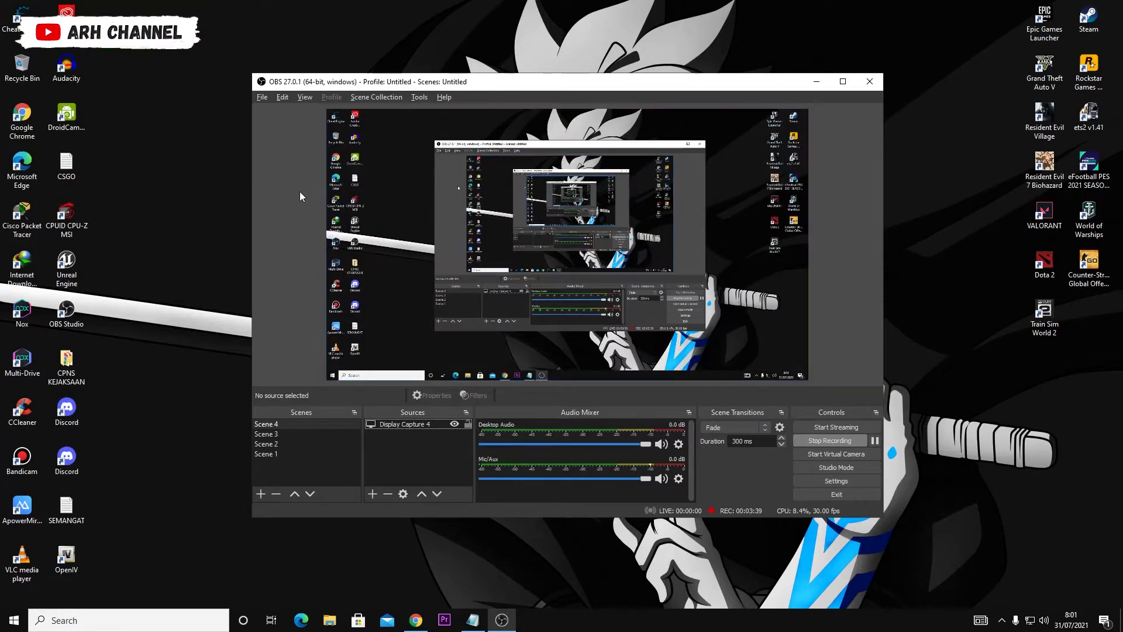
{"action": "left_click", "coordinate": [268, 100]}
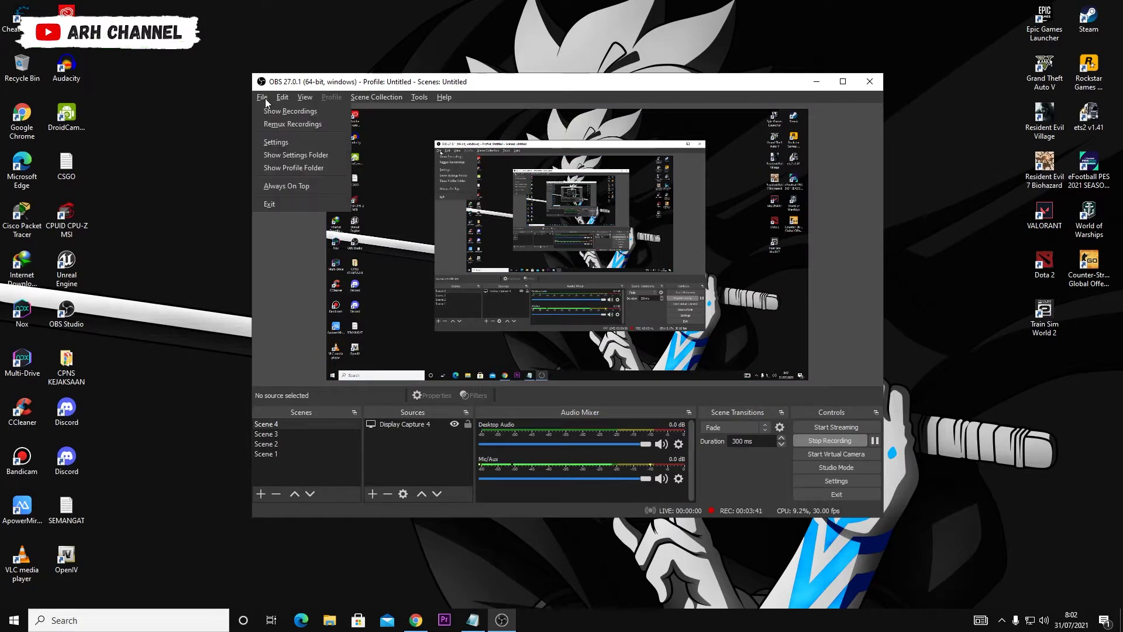
{"action": "left_click", "coordinate": [275, 142]}
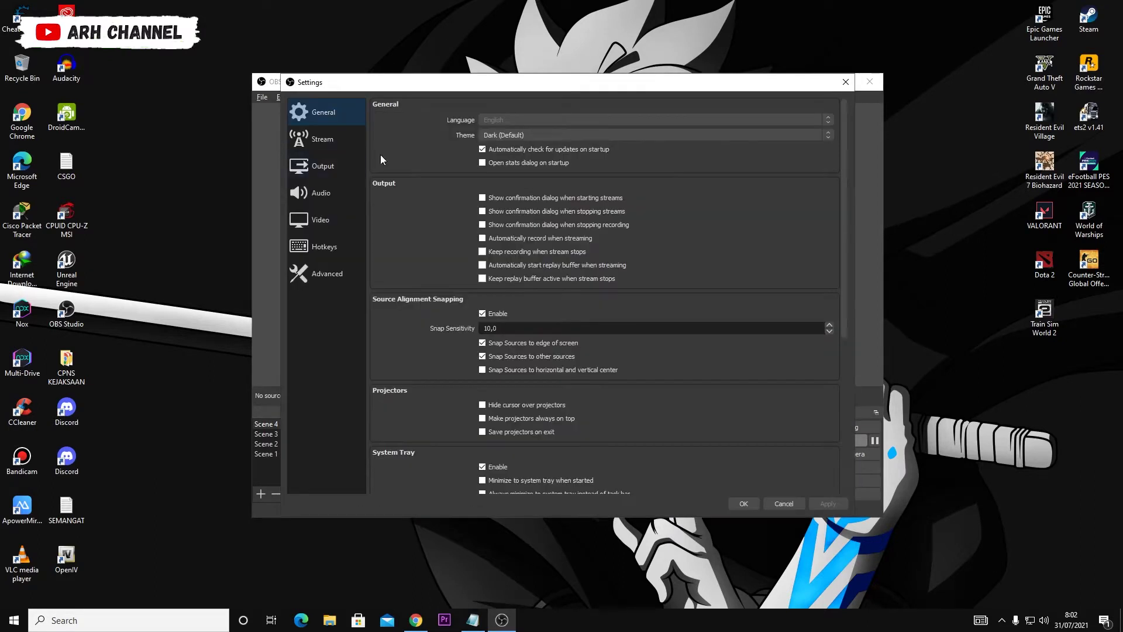
{"action": "left_click", "coordinate": [320, 144]}
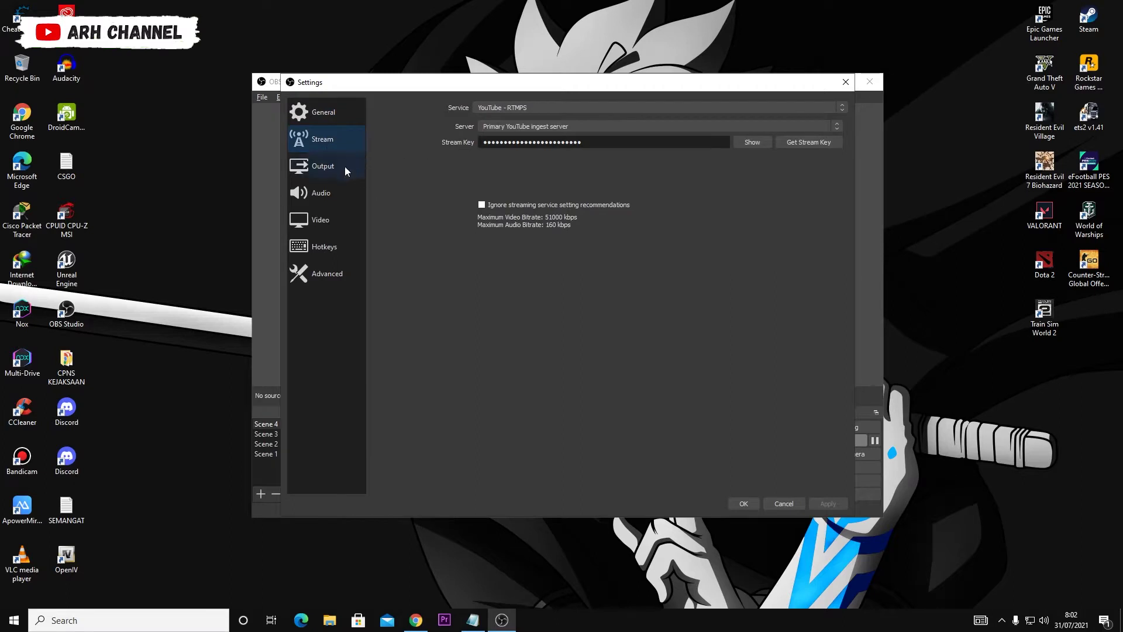
{"action": "left_click", "coordinate": [339, 168]}
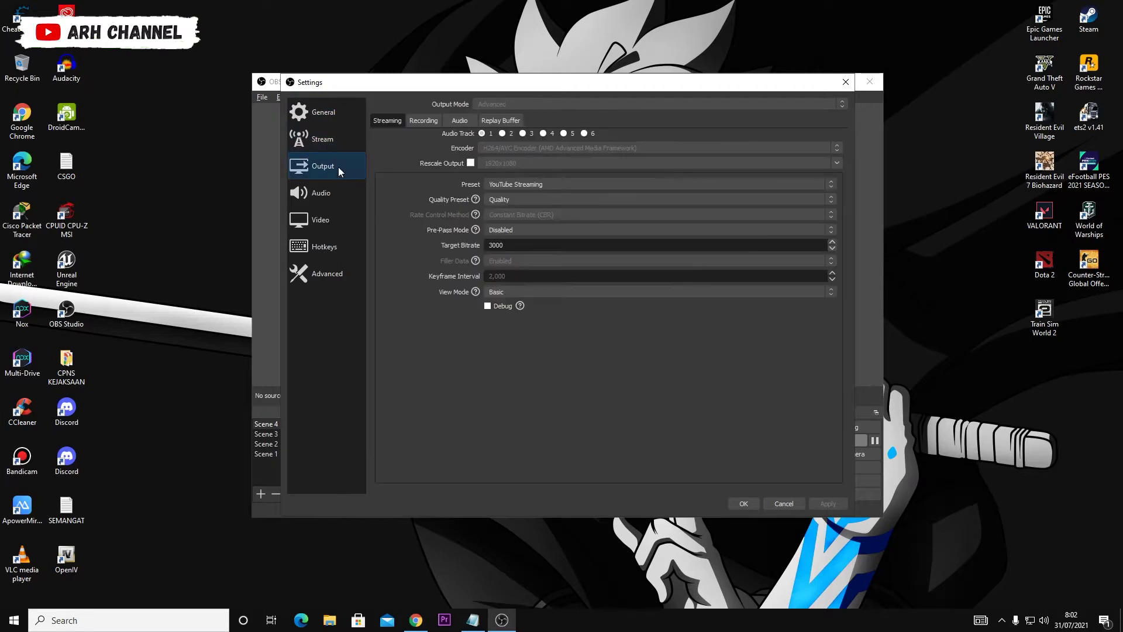
Look through the recording, audio and replay buffer output options and return to the streaming options.
{"action": "left_click", "coordinate": [413, 121]}
{"action": "left_click", "coordinate": [447, 121]}
{"action": "left_click", "coordinate": [490, 119]}
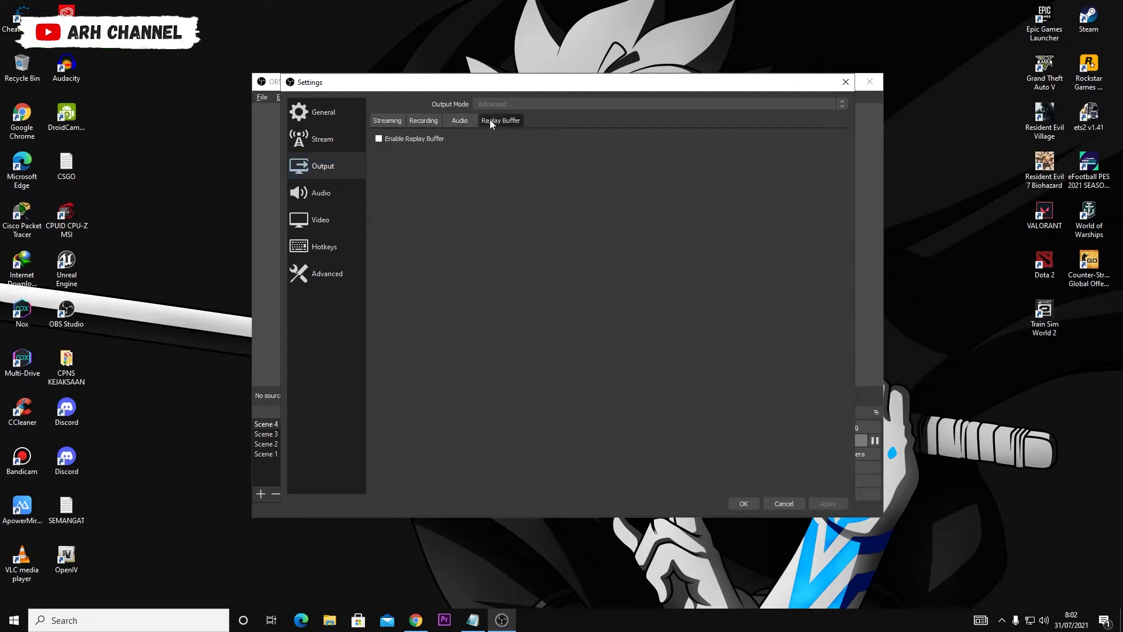
{"action": "left_click", "coordinate": [456, 120]}
{"action": "left_click", "coordinate": [498, 118]}
{"action": "left_click", "coordinate": [461, 119]}
{"action": "left_click", "coordinate": [497, 122]}
{"action": "left_click", "coordinate": [451, 121]}
{"action": "left_click", "coordinate": [489, 121]}
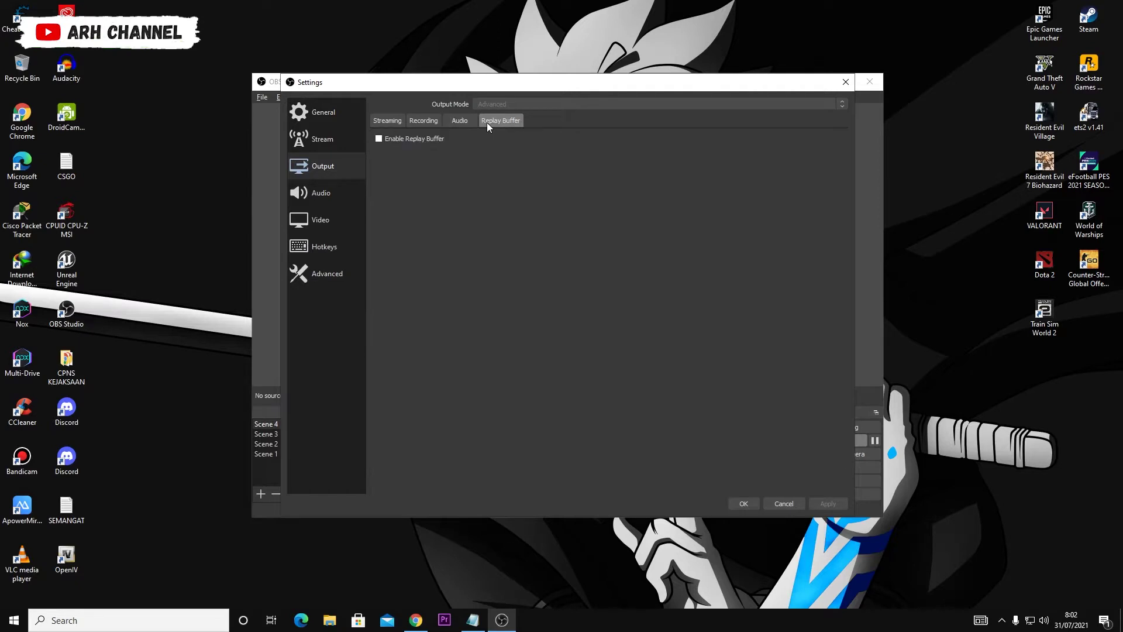
{"action": "left_click", "coordinate": [433, 117]}
{"action": "left_click", "coordinate": [383, 119]}
{"action": "left_click", "coordinate": [408, 118]}
{"action": "left_click", "coordinate": [397, 119]}
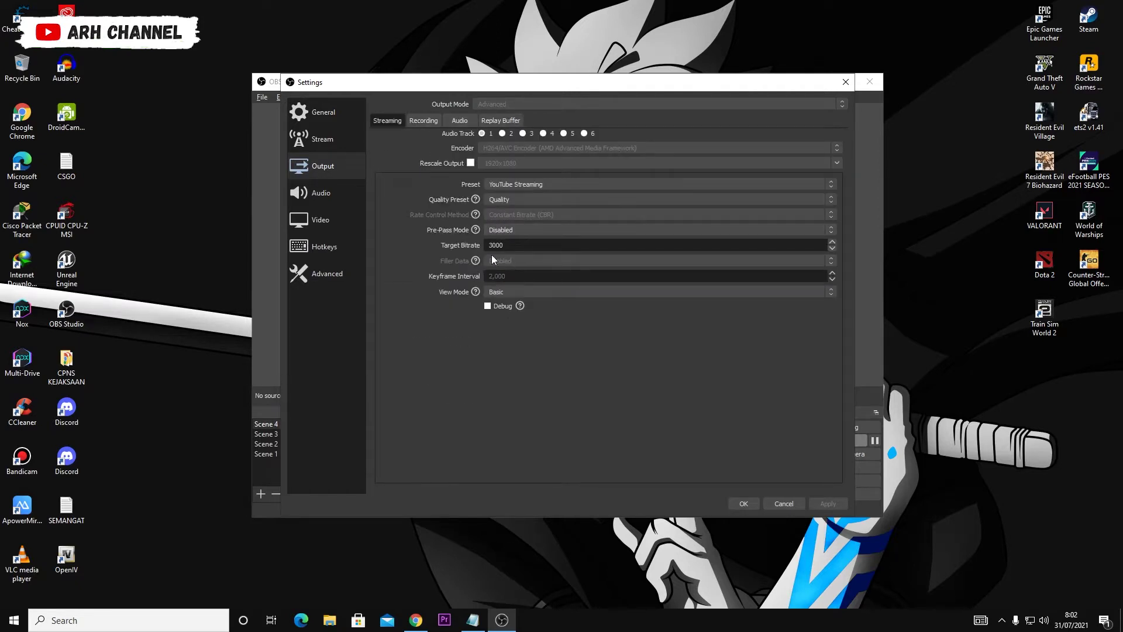
{"action": "left_click", "coordinate": [420, 120]}
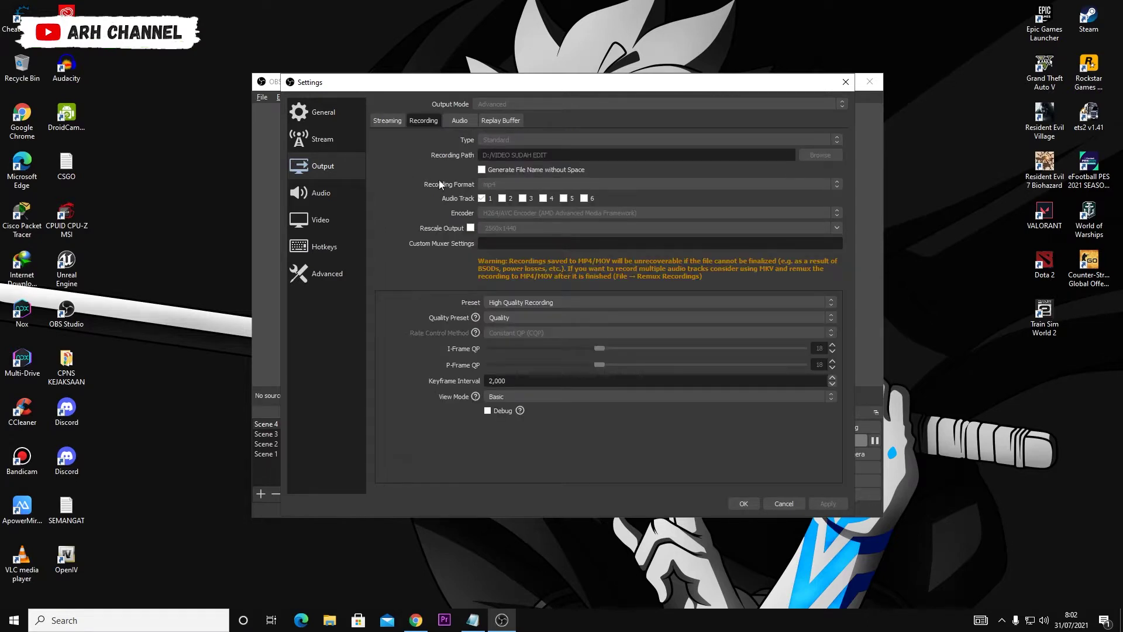
{"action": "left_click", "coordinate": [399, 123]}
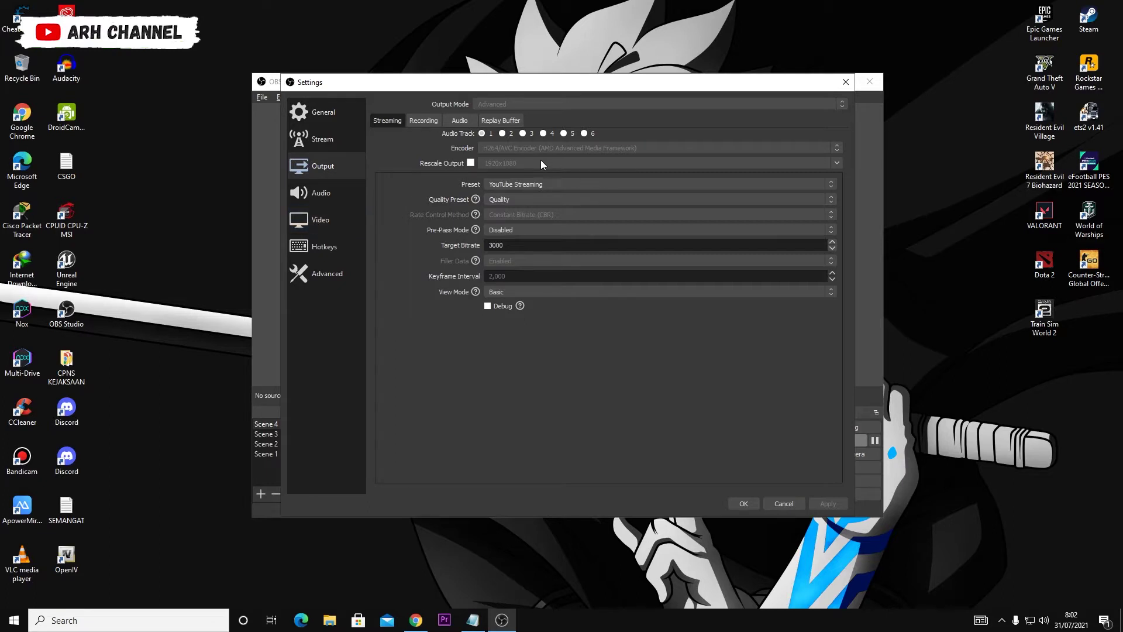
Choose YouTube Streaming as the streaming encoder's preset and Quality as its quality preset.
{"action": "left_click", "coordinate": [498, 186]}
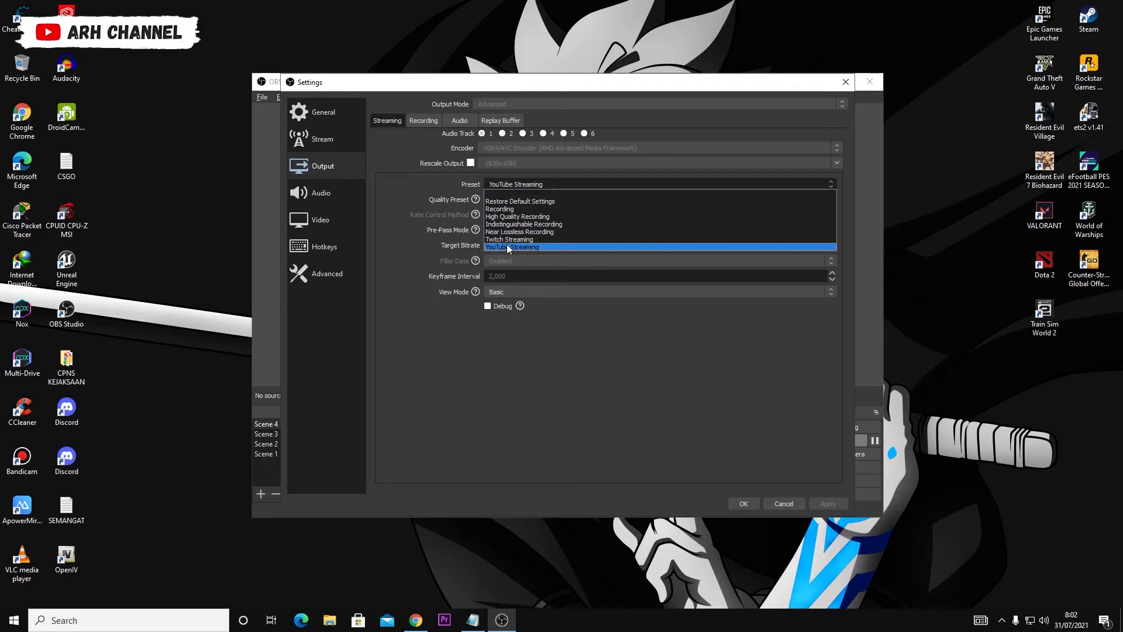
{"action": "left_click", "coordinate": [499, 244]}
{"action": "left_click", "coordinate": [501, 200]}
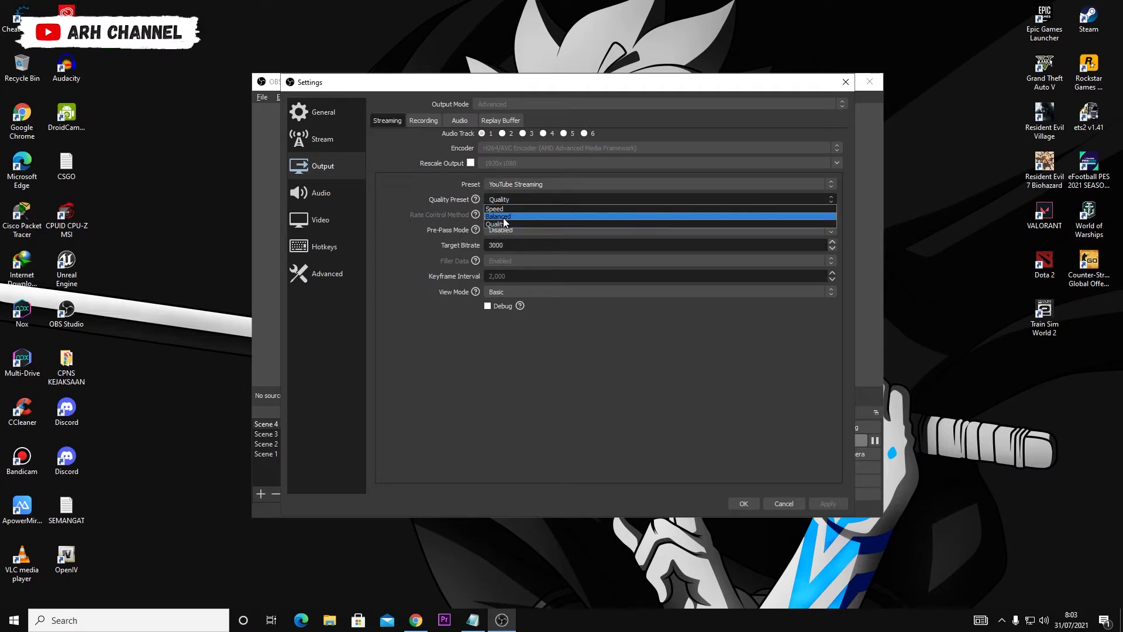
{"action": "left_click", "coordinate": [504, 224]}
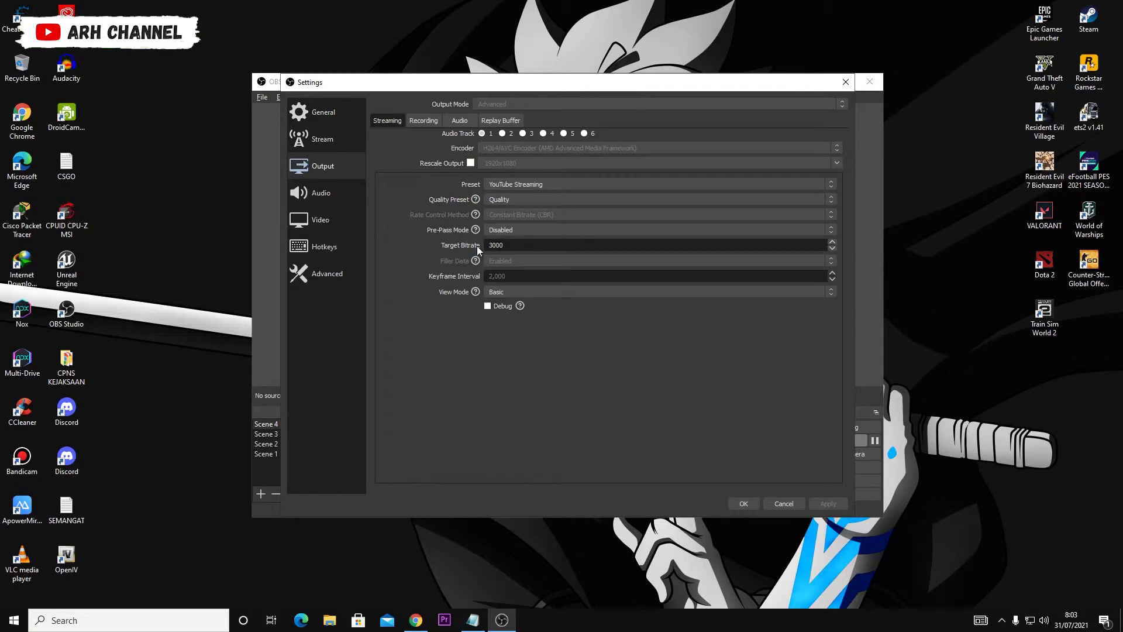
Highlight the Target Bitrate value in the streaming output settings and examine it.
{"action": "left_click_drag", "start_coordinate": [514, 246], "coordinate": [451, 245]}
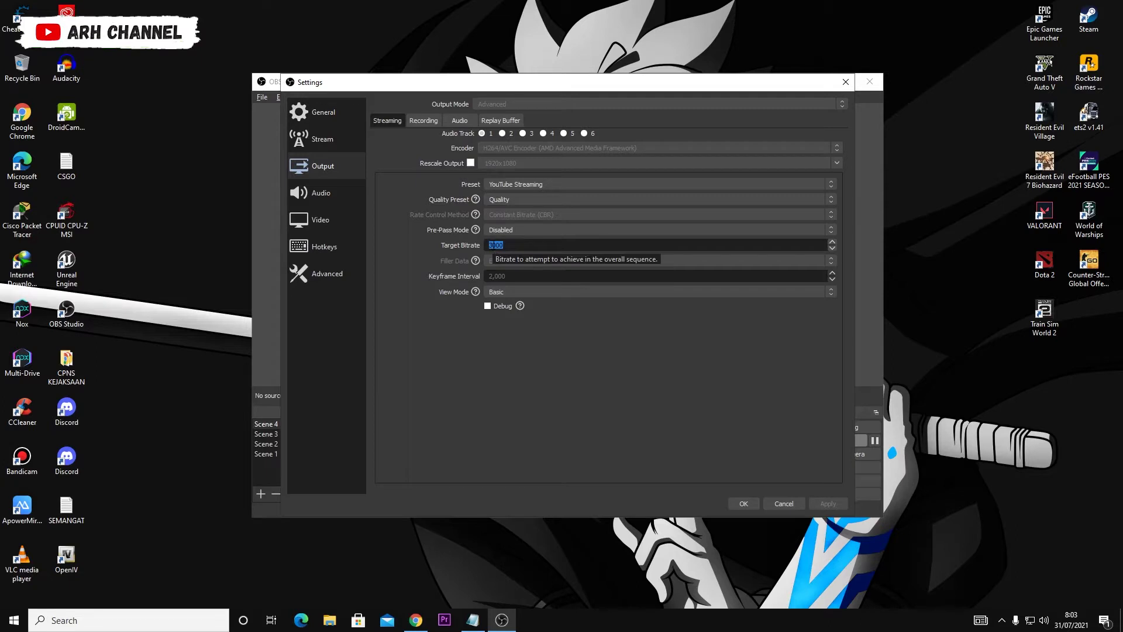
{"action": "mouse_move", "coordinate": [515, 260]}
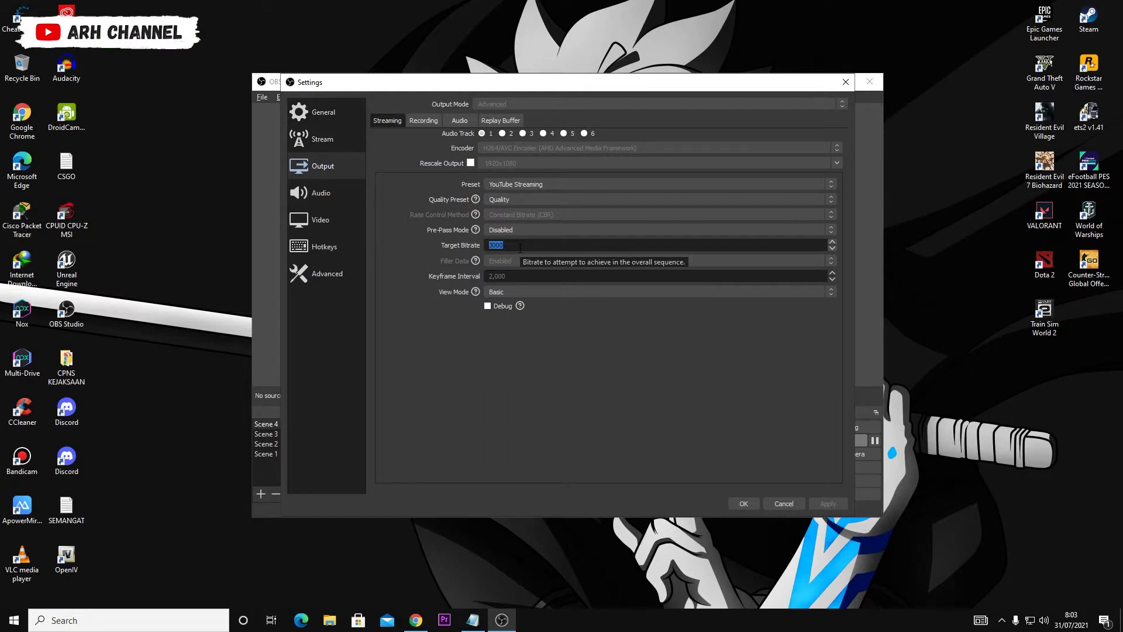
{"action": "left_click", "coordinate": [520, 246]}
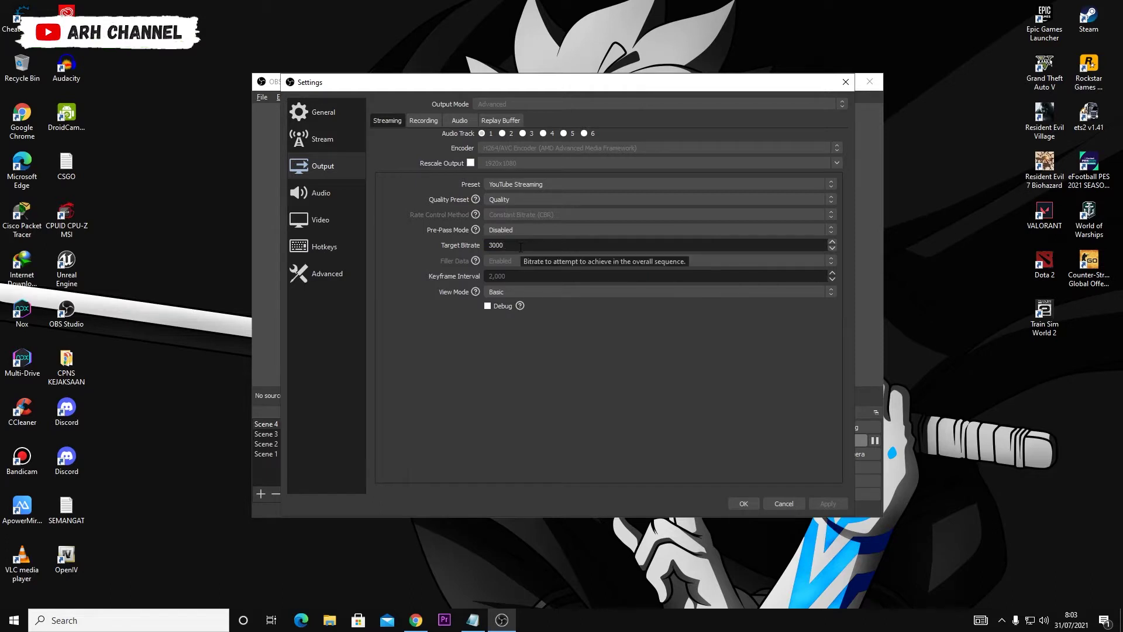
{"action": "double_click", "coordinate": [520, 247]}
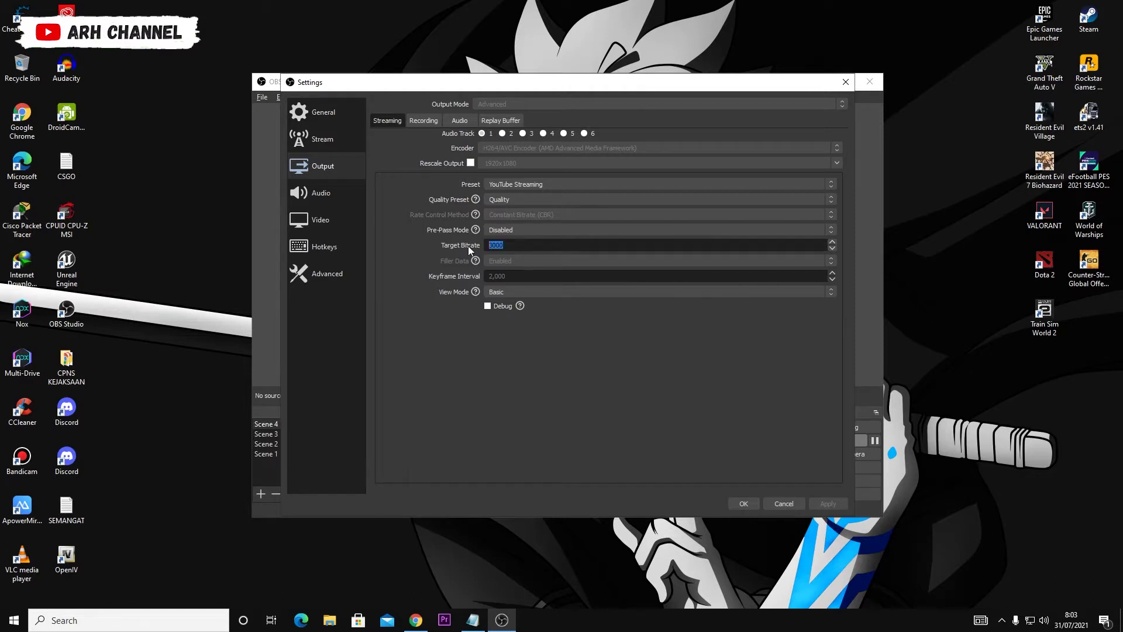
{"action": "left_click", "coordinate": [501, 246]}
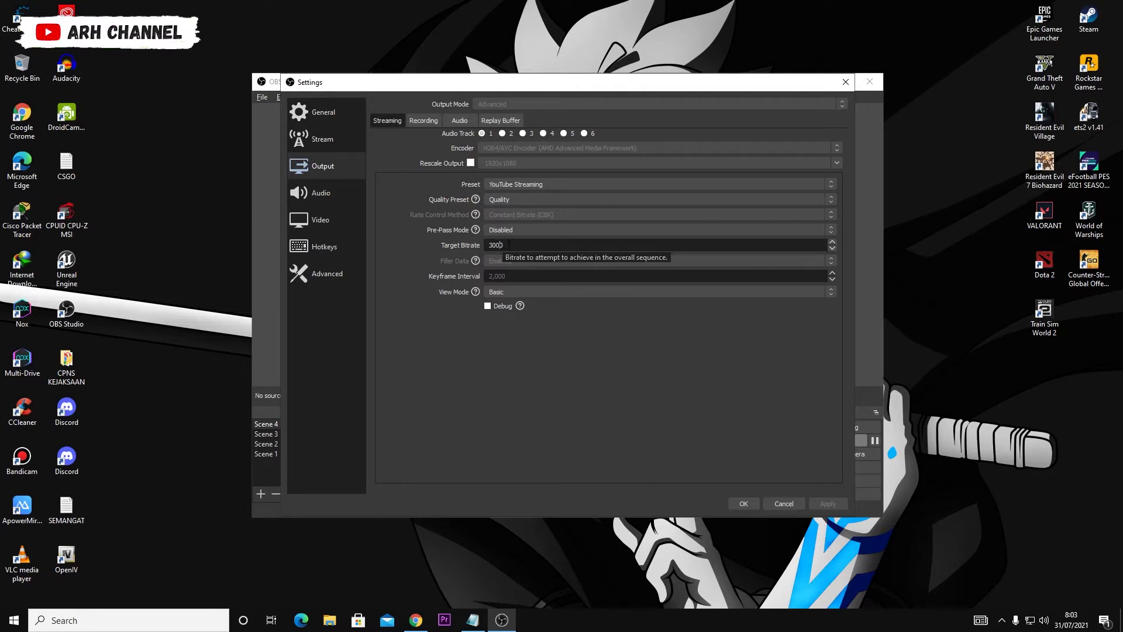
{"action": "left_click_drag", "start_coordinate": [509, 246], "coordinate": [456, 246]}
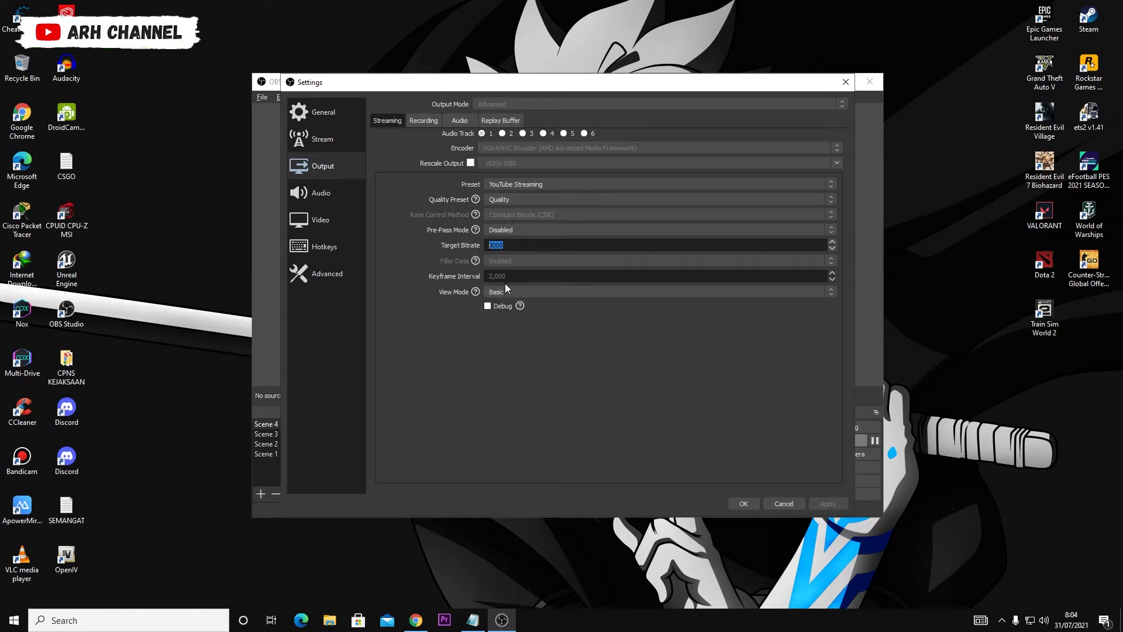
Check the desktop audio devices in the audio settings and choose Microphone (2- USB PnP Audio Device) for Mic/Auxiliary Audio.
{"action": "left_click", "coordinate": [337, 192]}
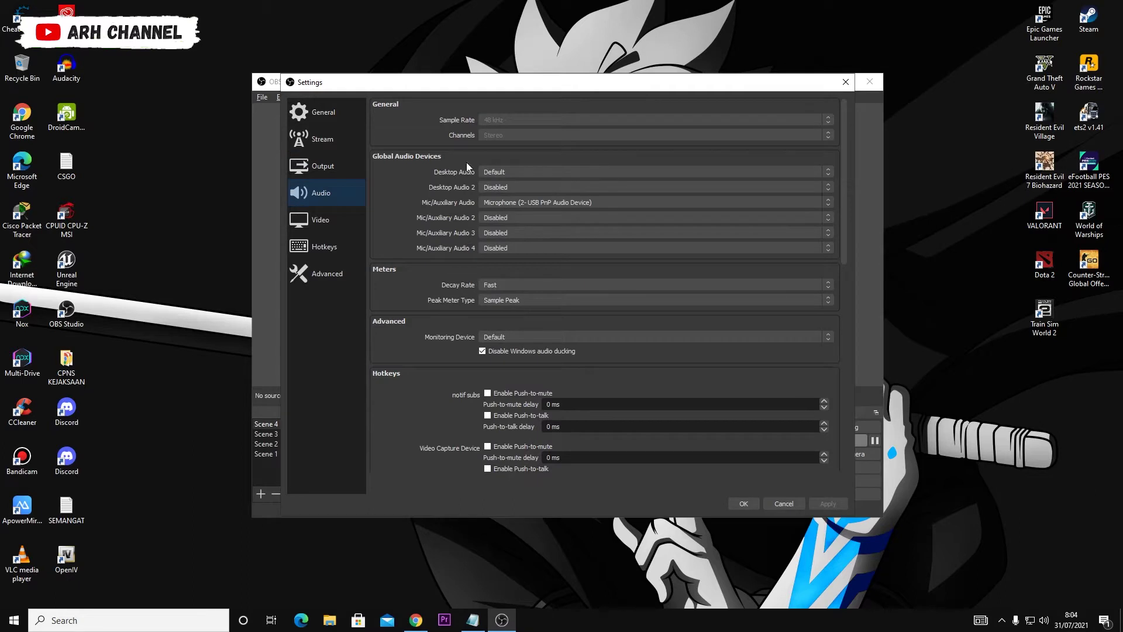
{"action": "left_click", "coordinate": [504, 173]}
{"action": "left_click", "coordinate": [507, 189]}
{"action": "left_click", "coordinate": [500, 202]}
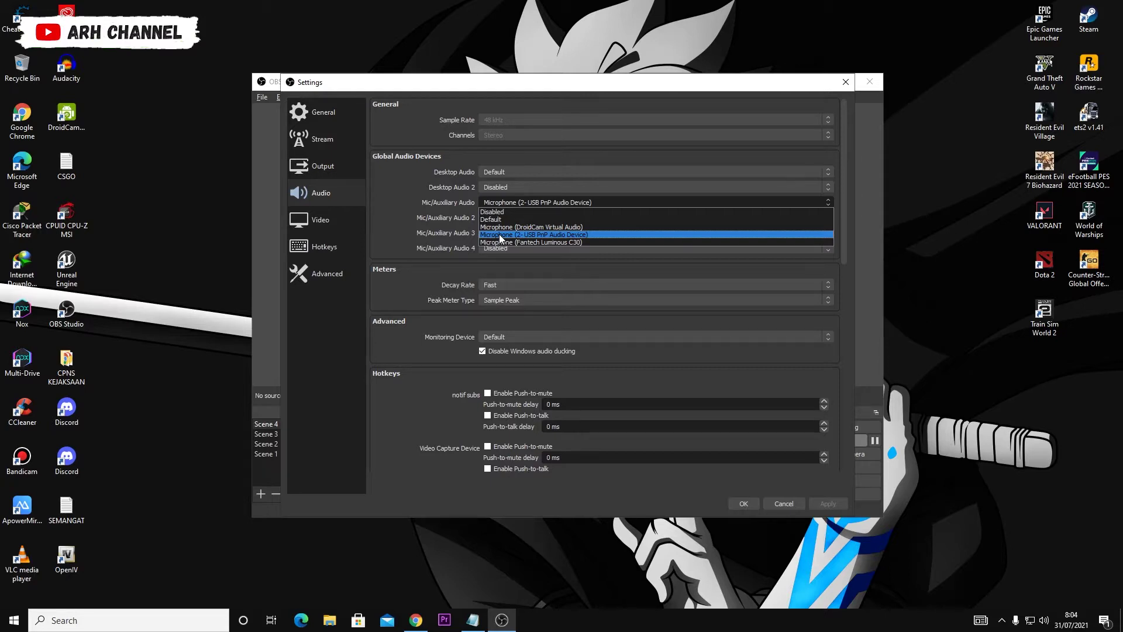
{"action": "left_click", "coordinate": [500, 234]}
{"action": "left_click", "coordinate": [555, 204]}
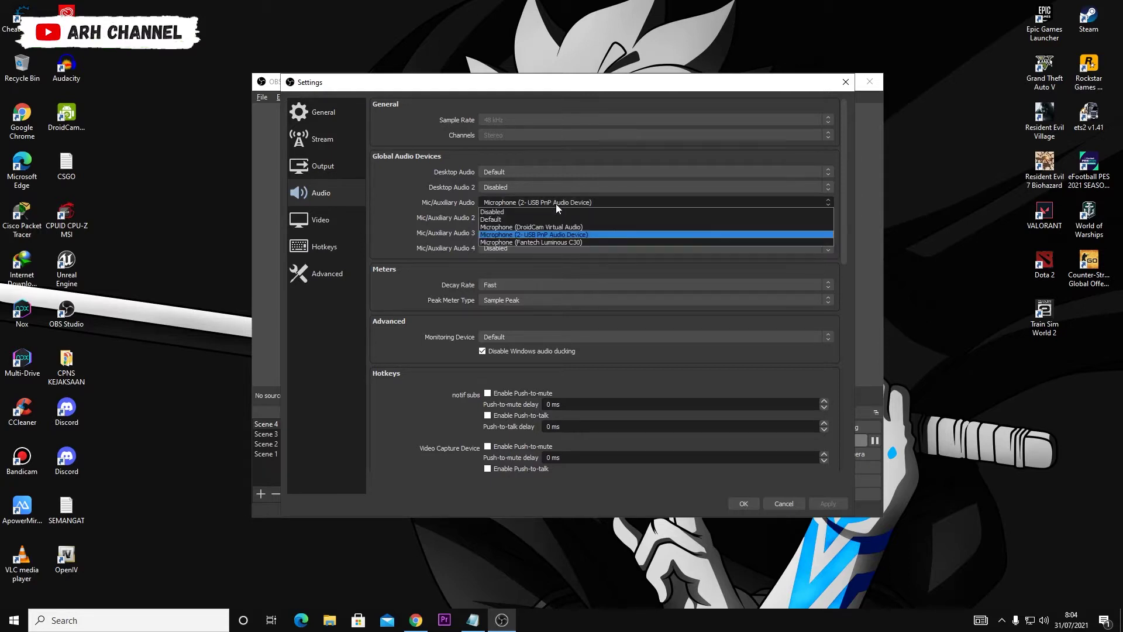
{"action": "left_click", "coordinate": [543, 235]}
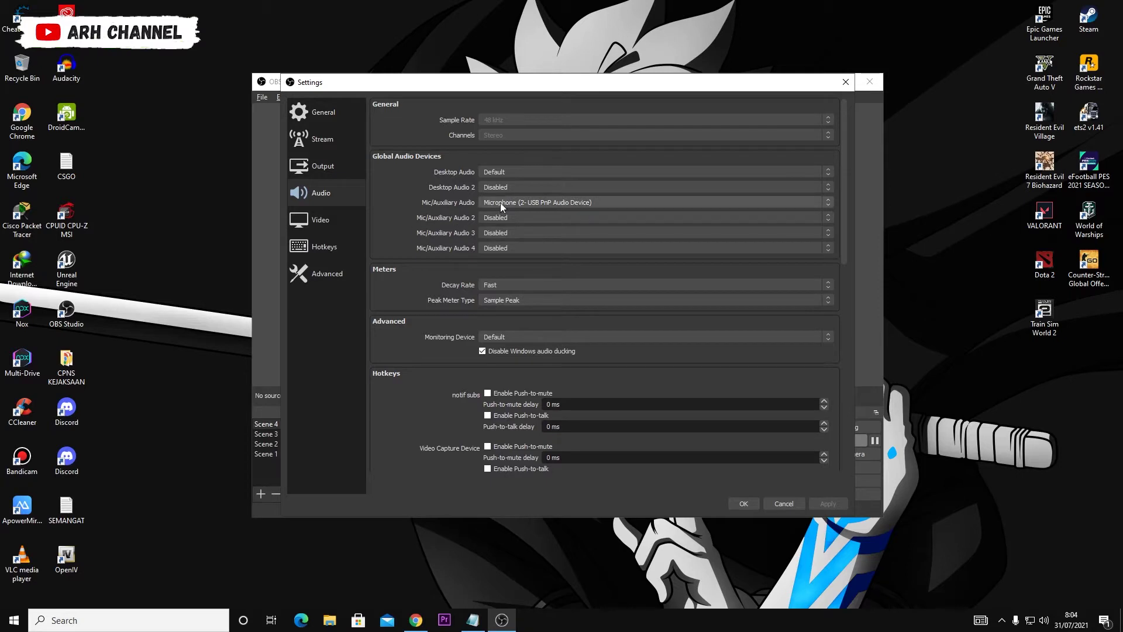
Check the resolution and FPS options in the video settings and accept the settings.
{"action": "left_click", "coordinate": [341, 228]}
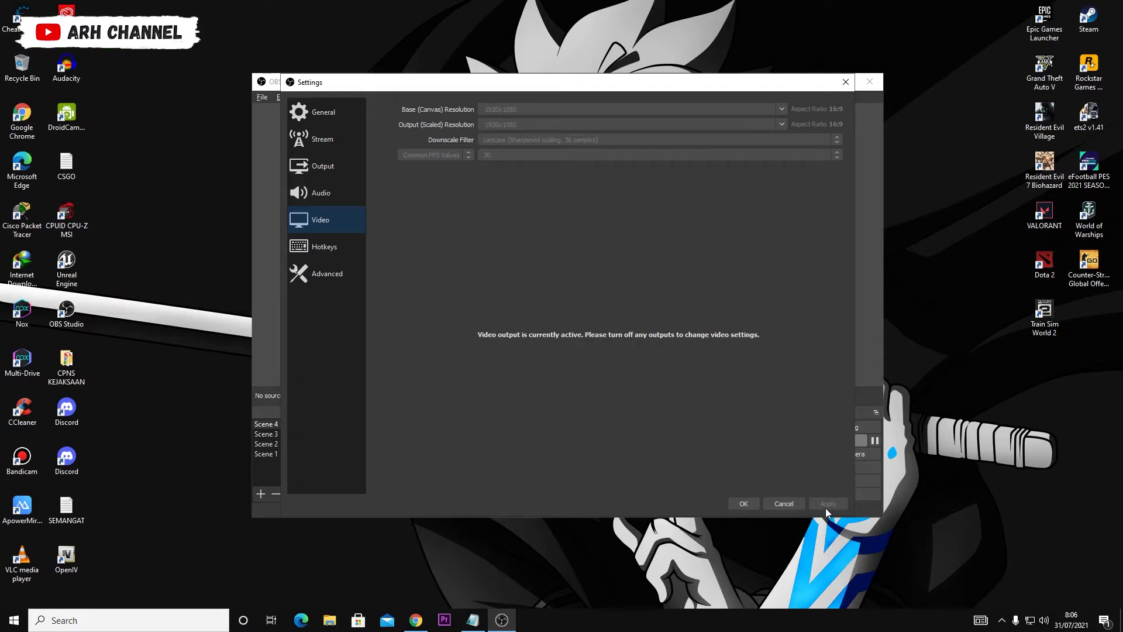
{"action": "left_click", "coordinate": [756, 503]}
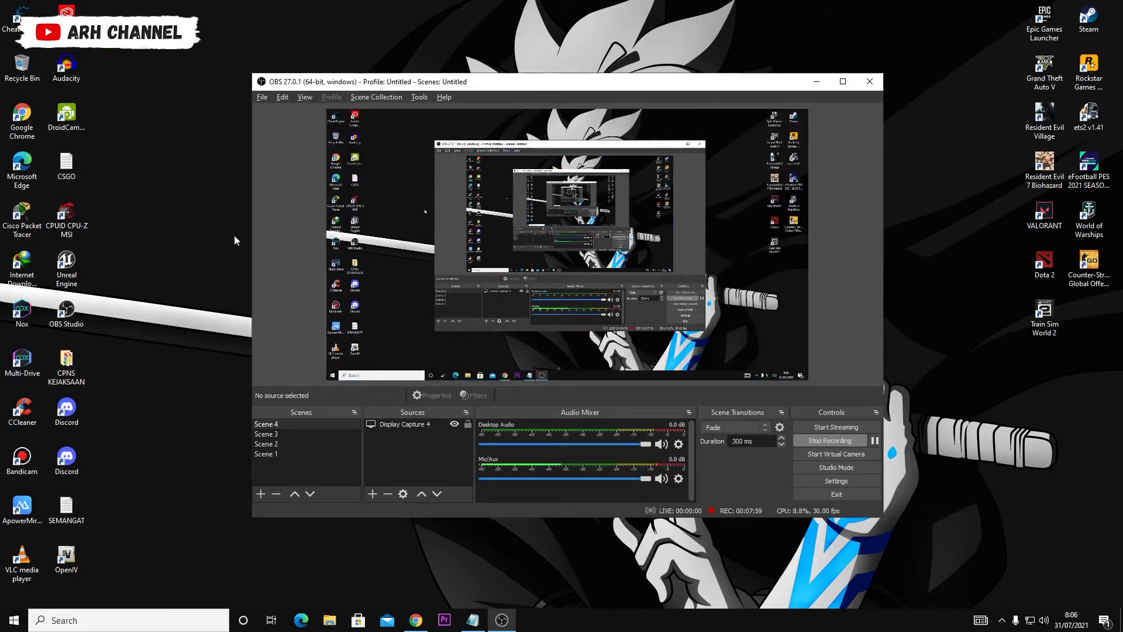
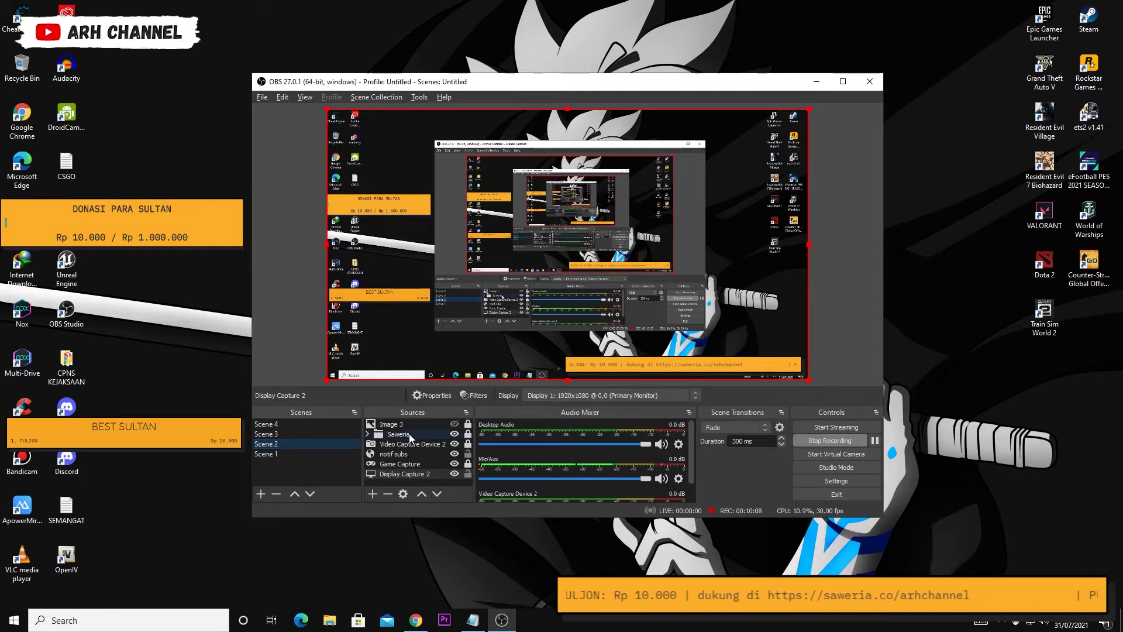
Deactivate the Fantech Luminous C30 webcam in the Video Capture Device source of Scene 3.
{"action": "left_click", "coordinate": [404, 454]}
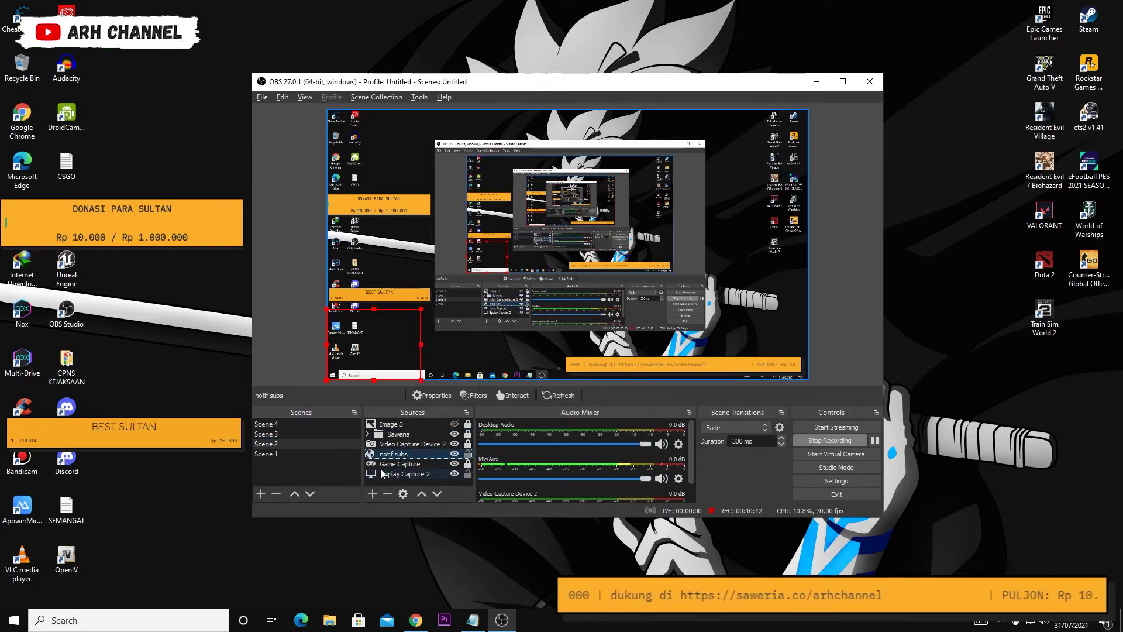
{"action": "left_click", "coordinate": [398, 445]}
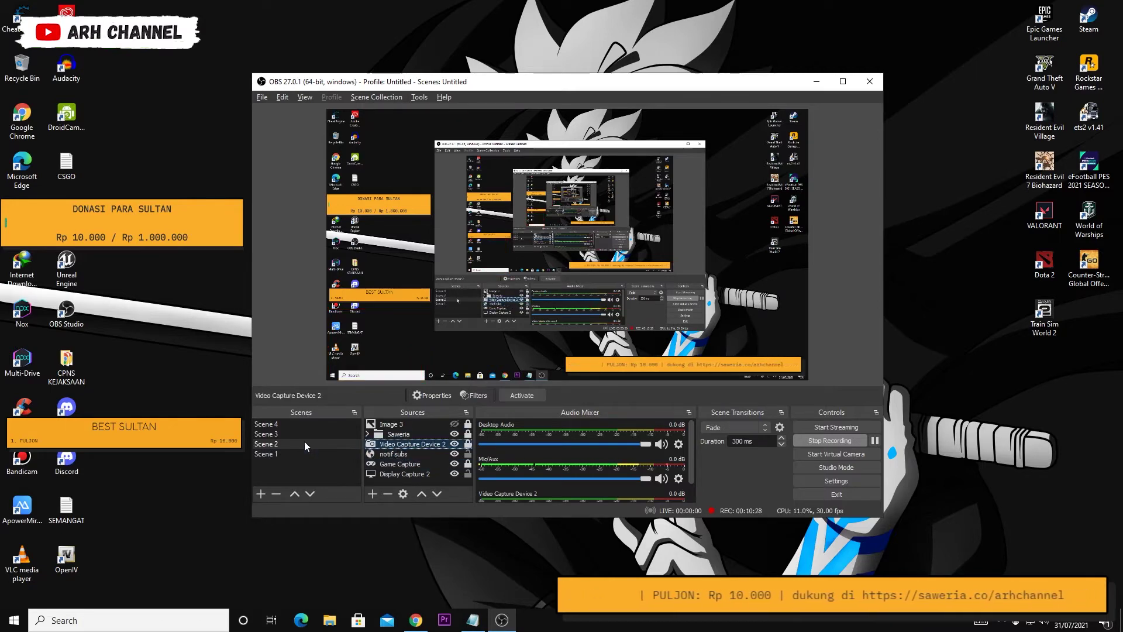
{"action": "left_click", "coordinate": [281, 430]}
{"action": "left_click", "coordinate": [396, 426]}
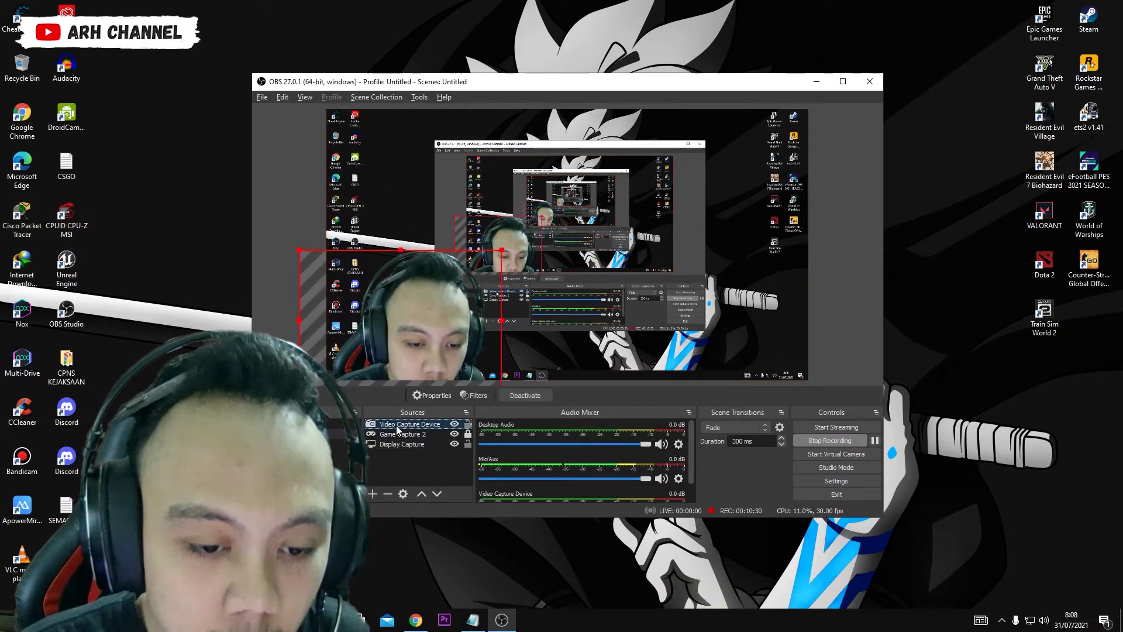
{"action": "double_click", "coordinate": [395, 426]}
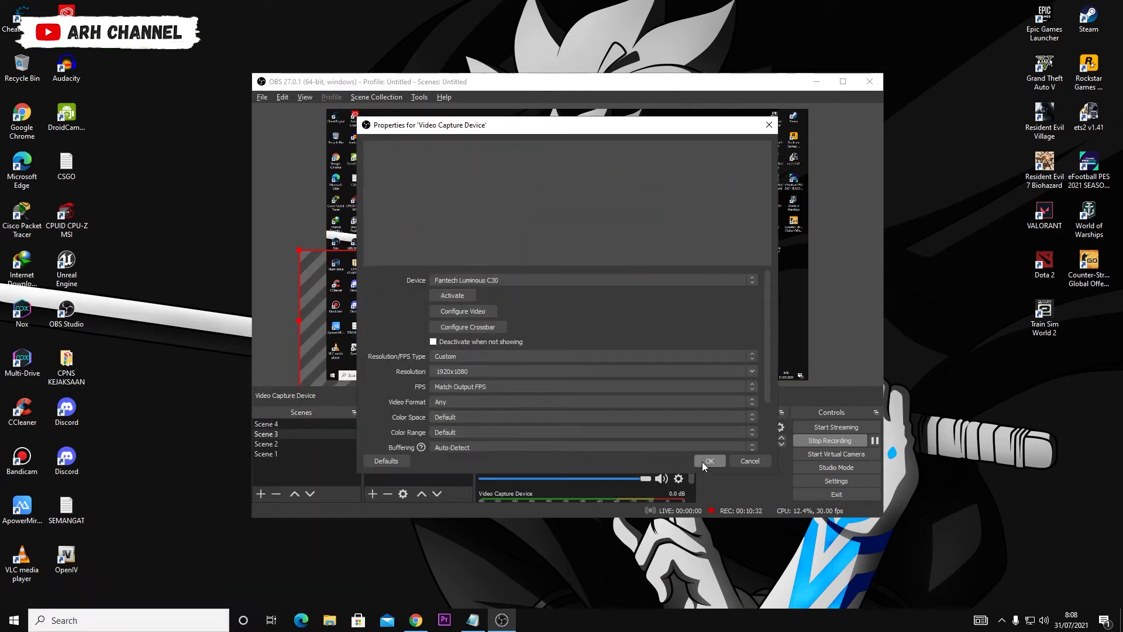
{"action": "left_click", "coordinate": [705, 461]}
Activate the Fantech Luminous C30 webcam in the Video Capture Device 2 source of Scene 2.
{"action": "left_click", "coordinate": [271, 444]}
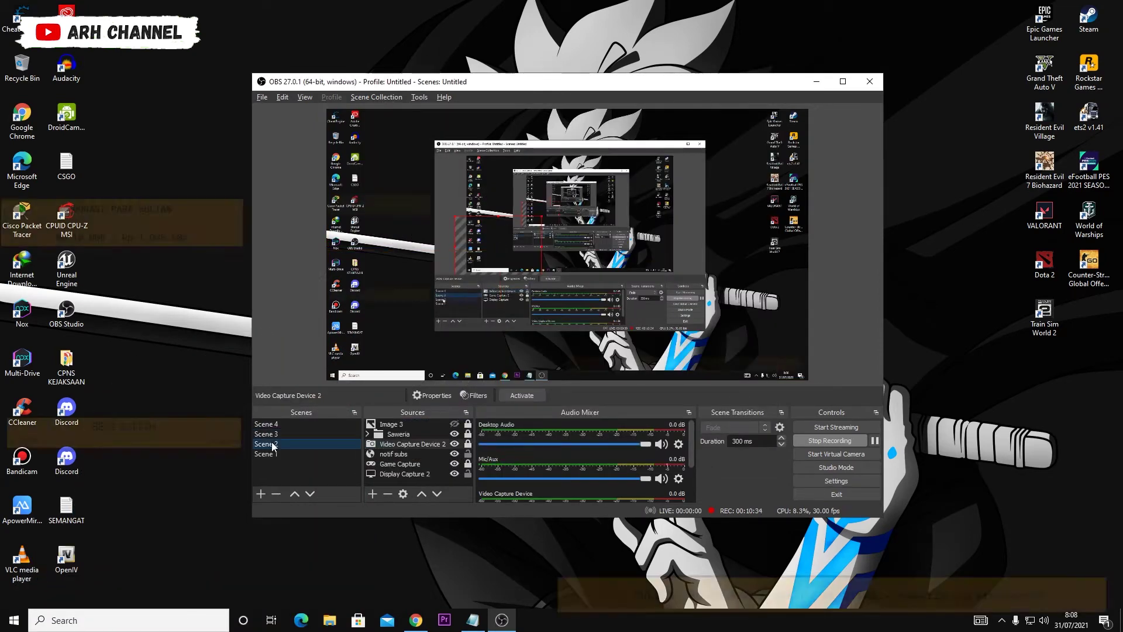
{"action": "double_click", "coordinate": [390, 445]}
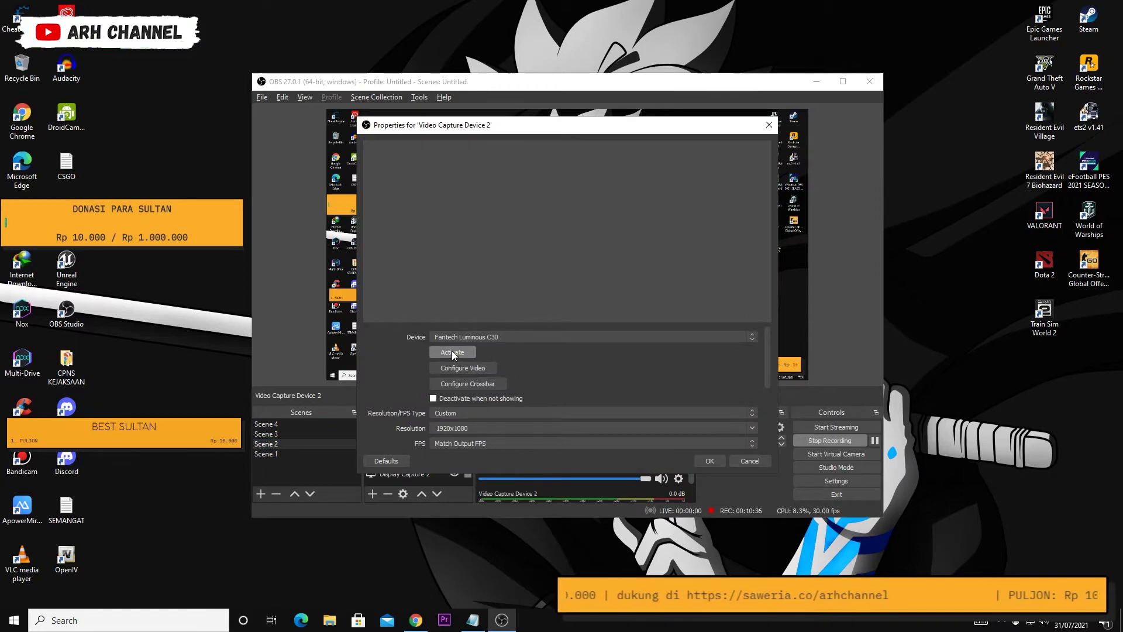
{"action": "left_click", "coordinate": [453, 352]}
{"action": "left_click", "coordinate": [709, 461]}
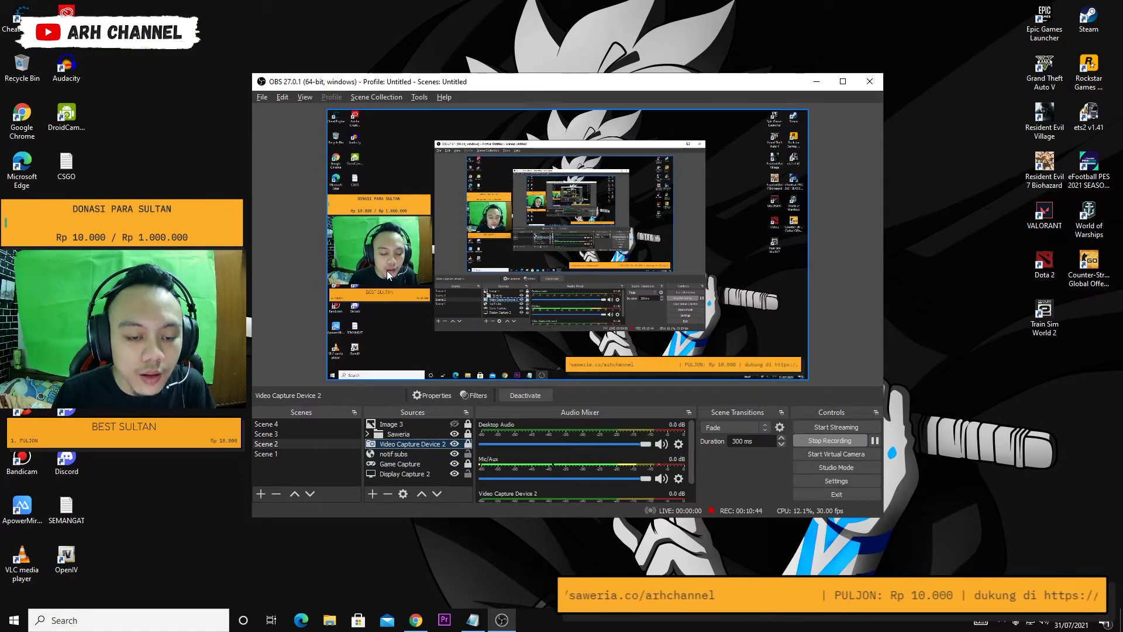
Add another Video Capture Device source to Scene 2 and remove it again.
{"action": "left_click", "coordinate": [373, 493]}
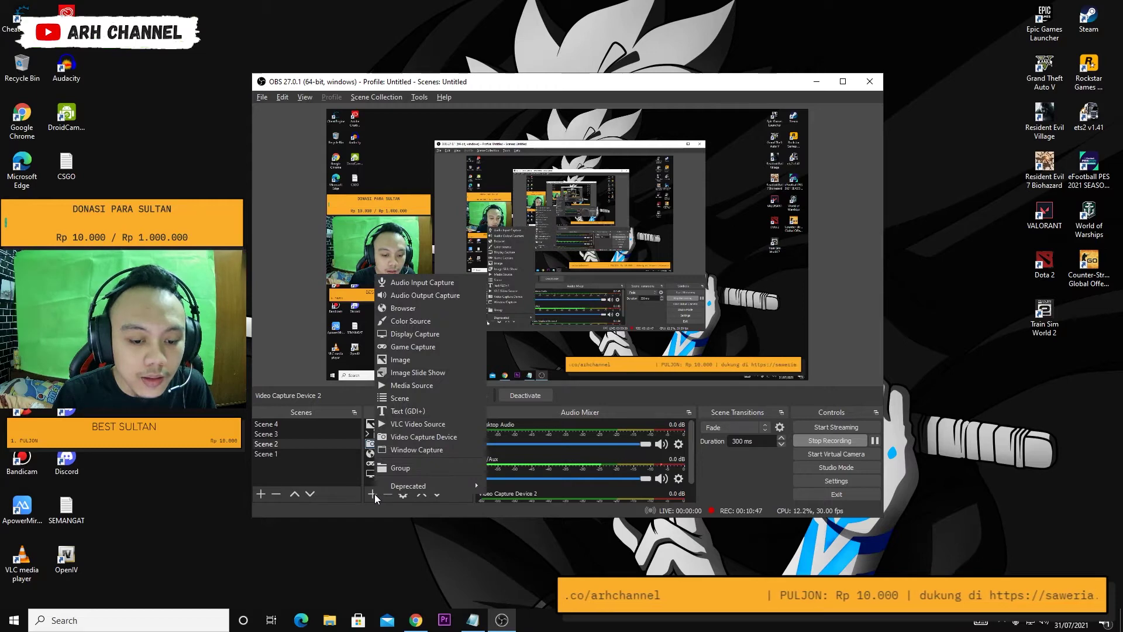
{"action": "left_click", "coordinate": [410, 437]}
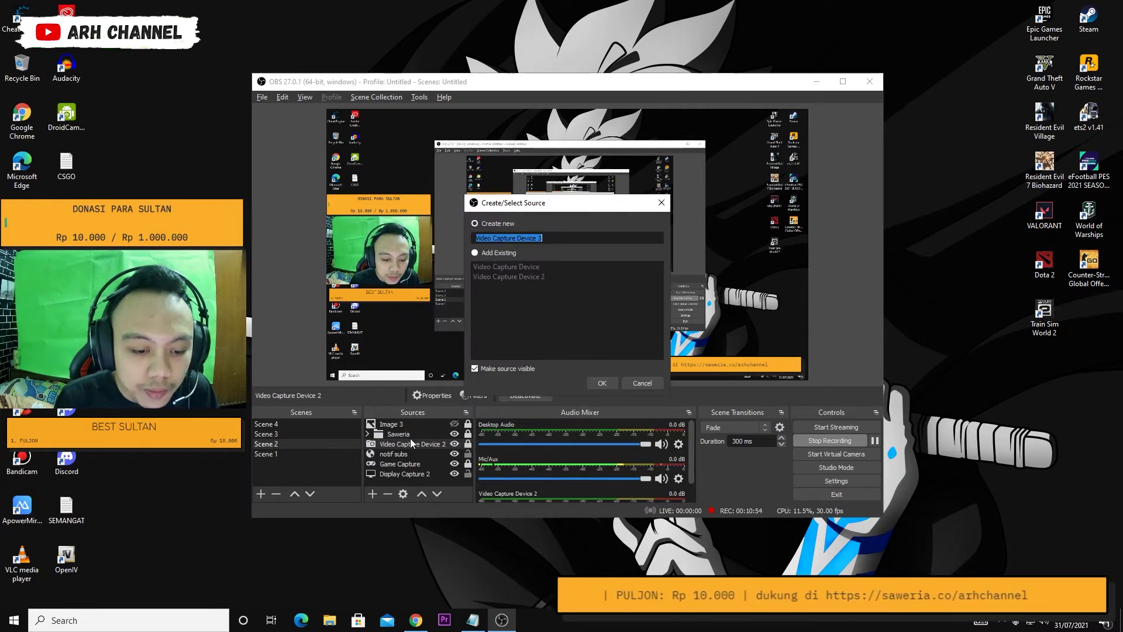
{"action": "left_click", "coordinate": [612, 385]}
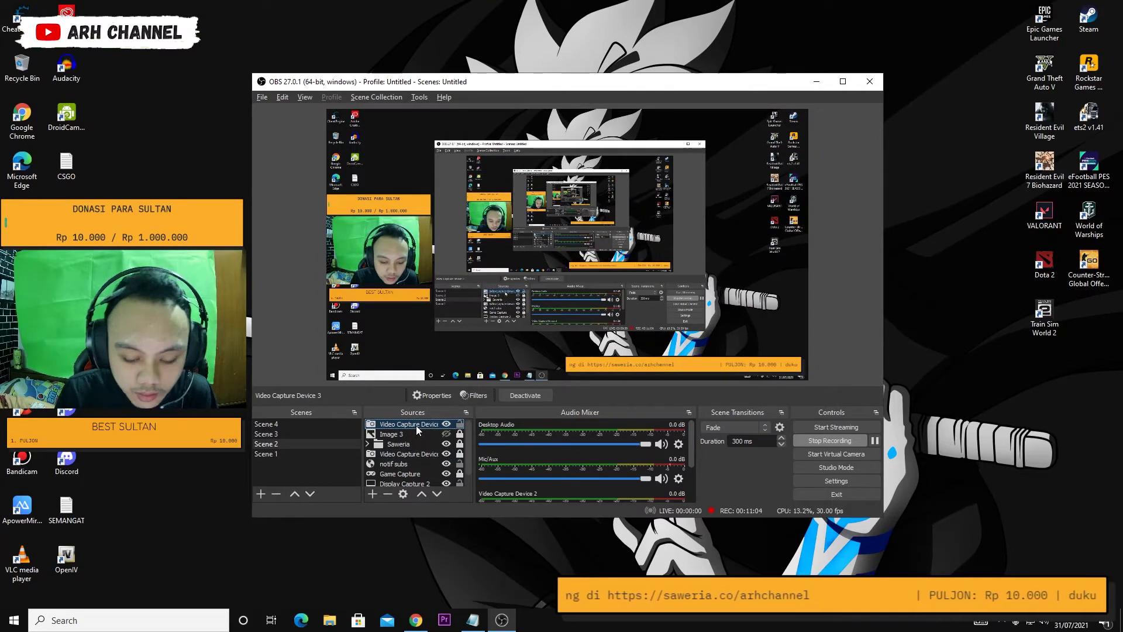
{"action": "key", "text": "Delete"}
{"action": "left_click", "coordinate": [621, 319]}
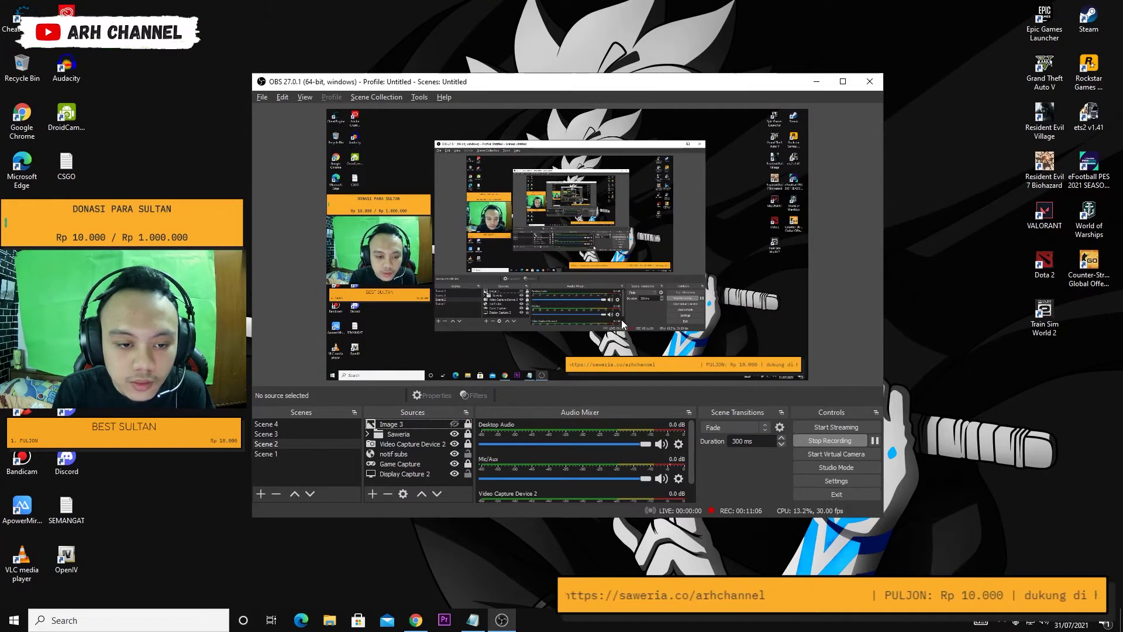
Try left crops of 200 and 5 in the transform of Video Capture Device 2, and restore the left crop to 100.
{"action": "left_click", "coordinate": [416, 446]}
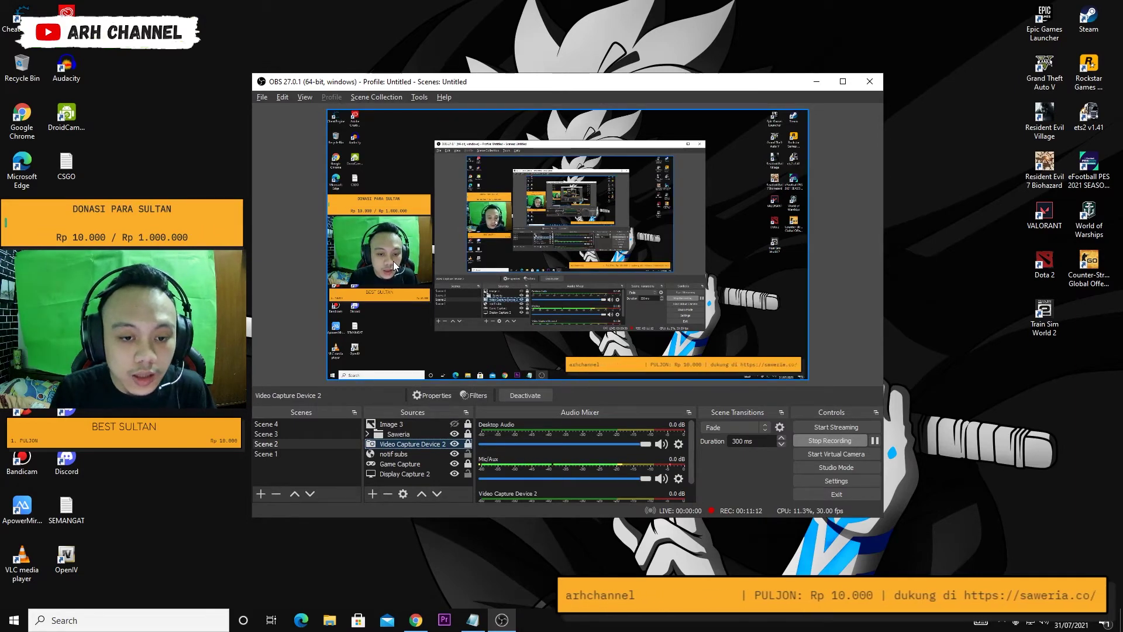
{"action": "right_click", "coordinate": [424, 447]}
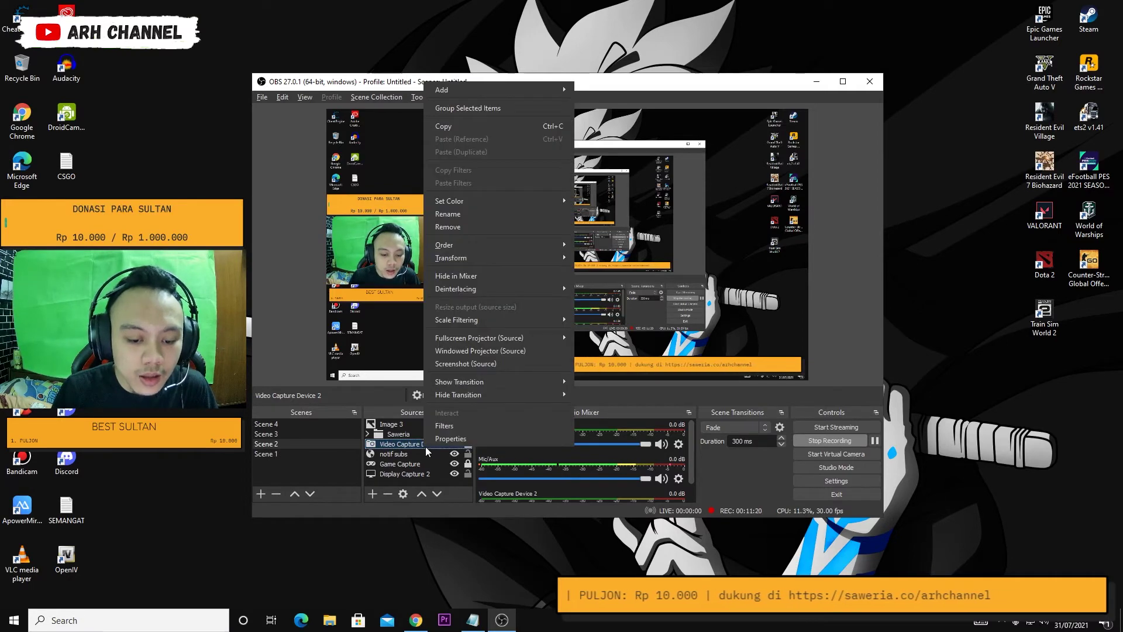
{"action": "mouse_move", "coordinate": [514, 256]}
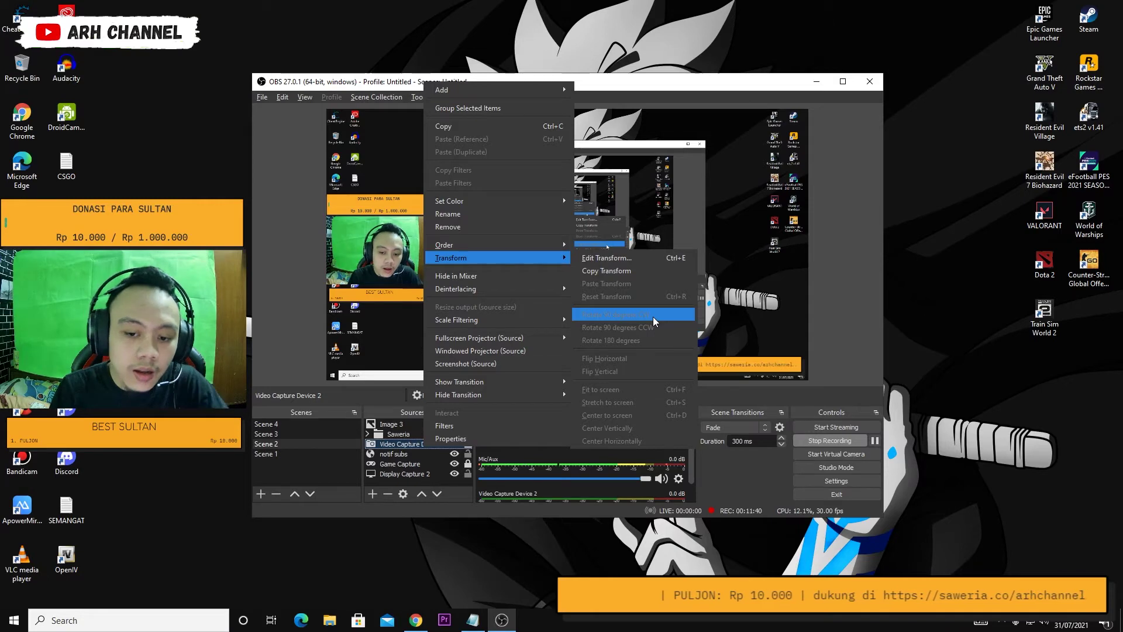
{"action": "mouse_move", "coordinate": [542, 382]}
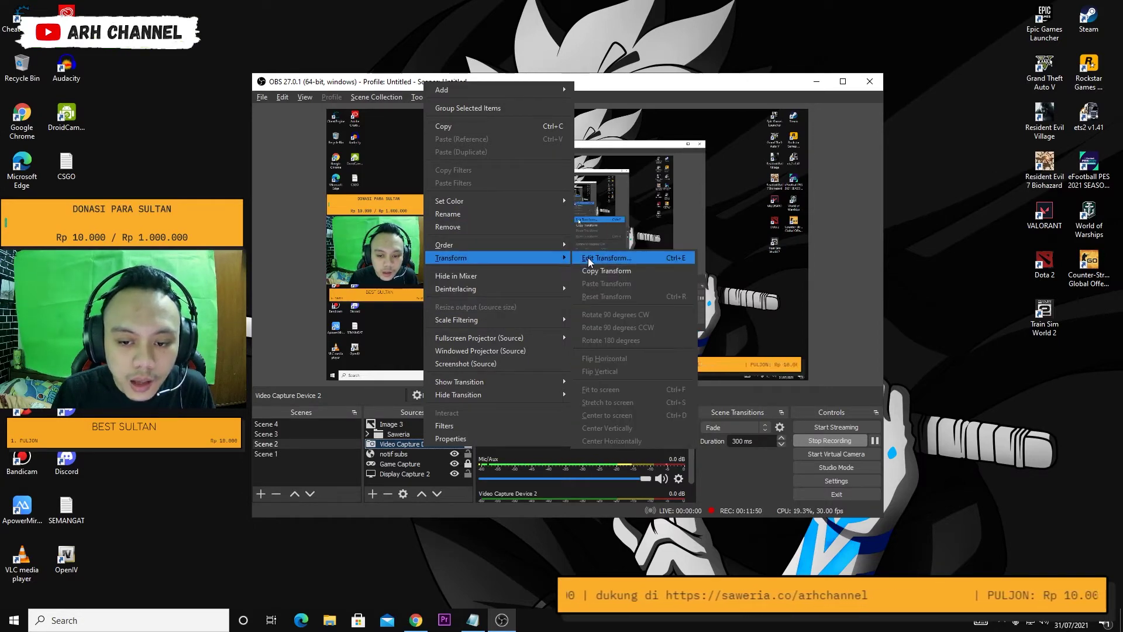
{"action": "left_click", "coordinate": [588, 260]}
{"action": "left_click_drag", "start_coordinate": [539, 209], "coordinate": [726, 209]}
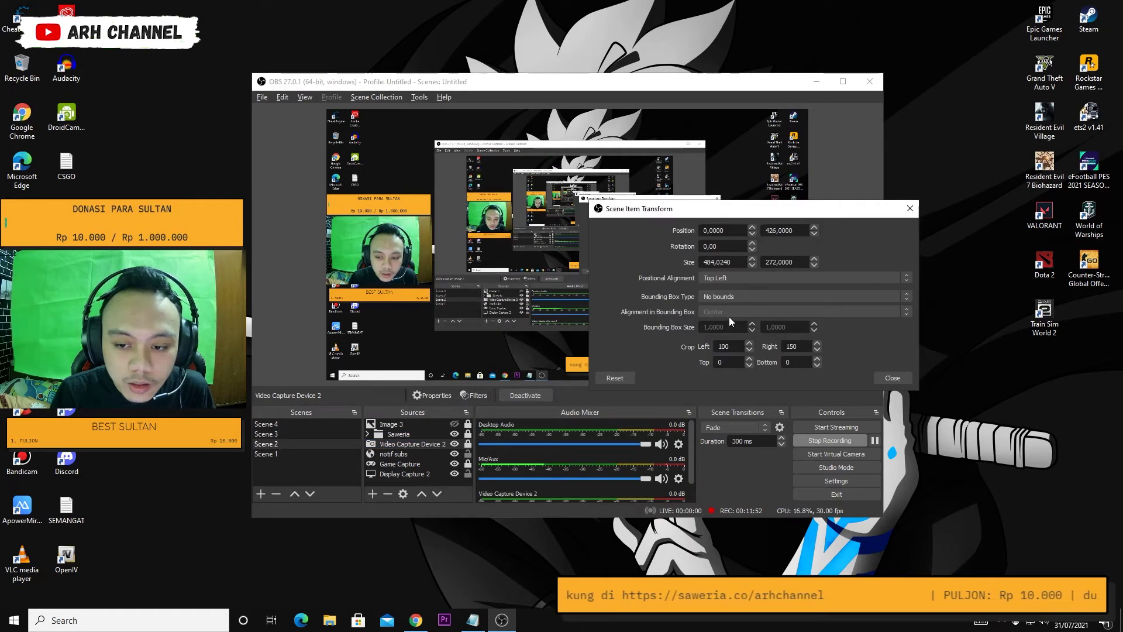
{"action": "left_click_drag", "start_coordinate": [723, 209], "coordinate": [840, 218]}
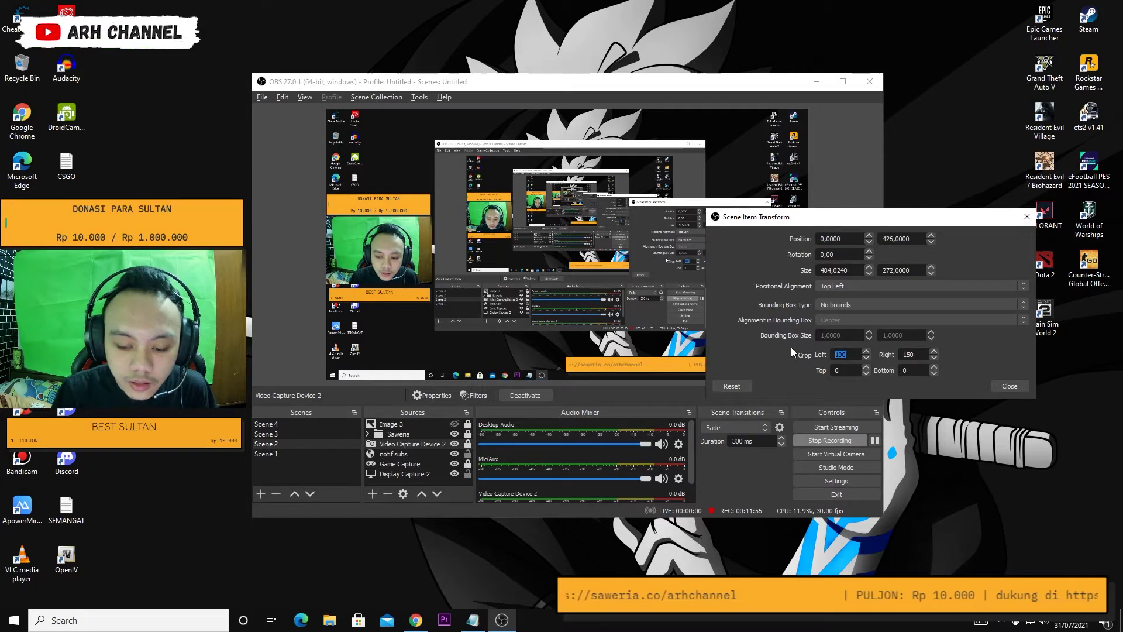
{"action": "type", "text": "200"}
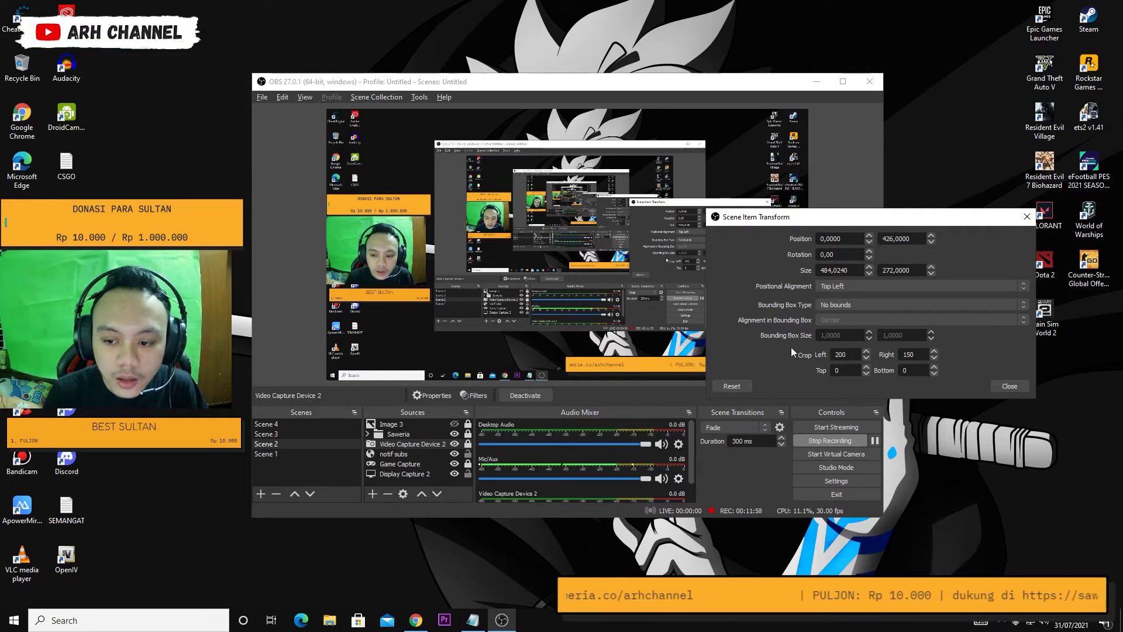
{"action": "key", "text": "BackSpace"}
{"action": "key", "text": "BackSpace"}
{"action": "key", "text": "BackSpace"}
{"action": "type", "text": "5"}
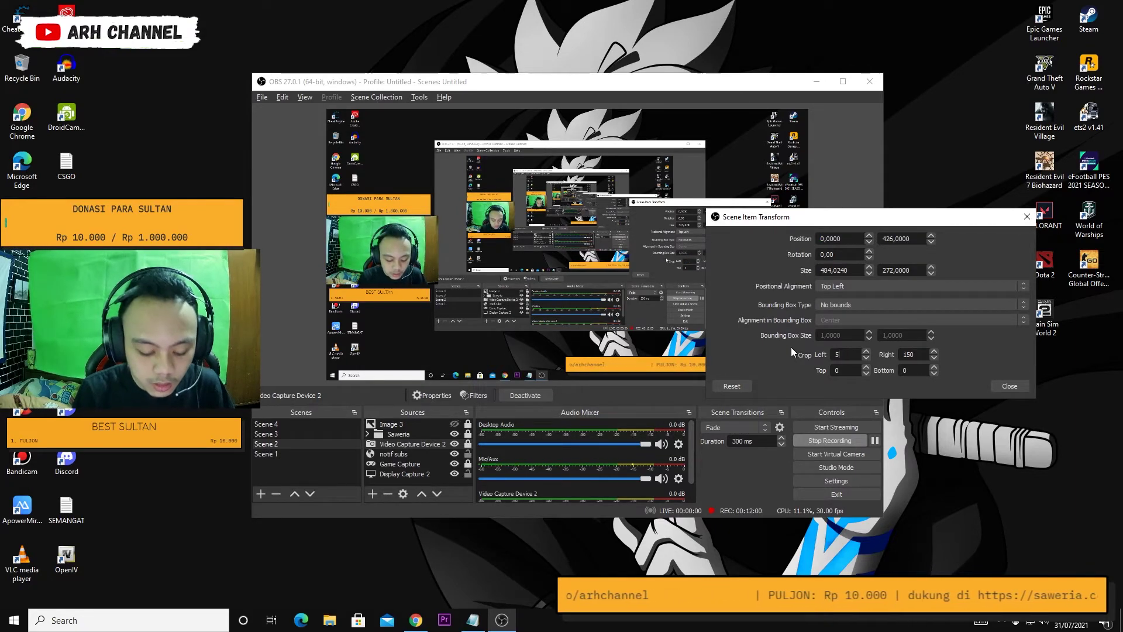
{"action": "key", "text": "BackSpace"}
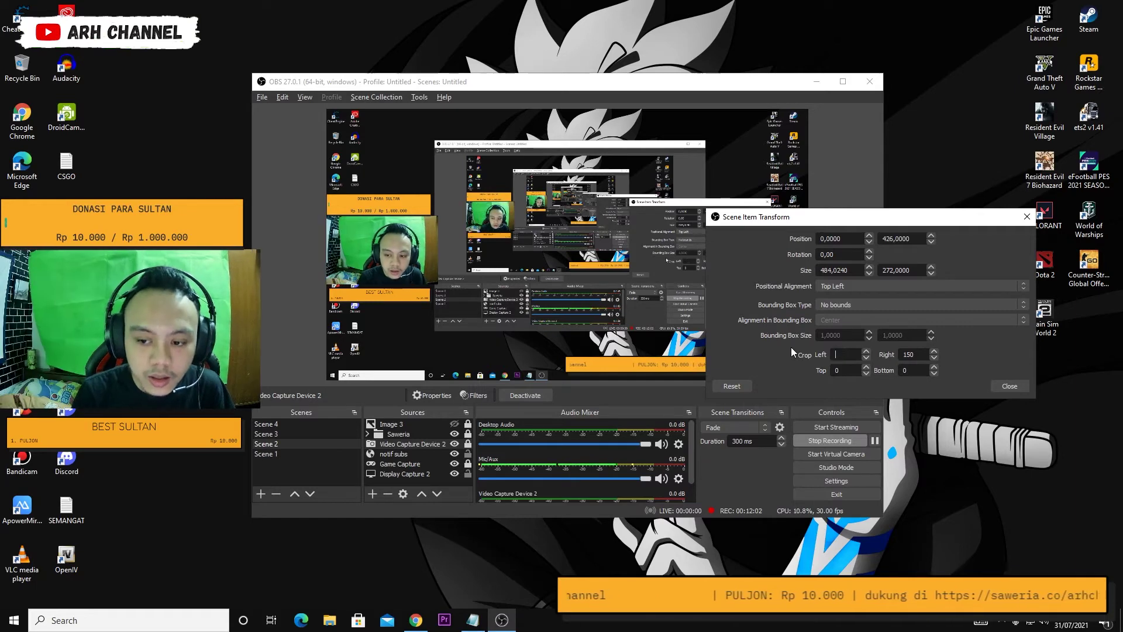
{"action": "type", "text": "100"}
Try right crops of 56 and 5 on Video Capture Device 2, restore the right crop to 150 and close the transform.
{"action": "double_click", "coordinate": [901, 354]}
{"action": "type", "text": "20"}
{"action": "key", "text": "BackSpace"}
{"action": "key", "text": "BackSpace"}
{"action": "type", "text": "56"}
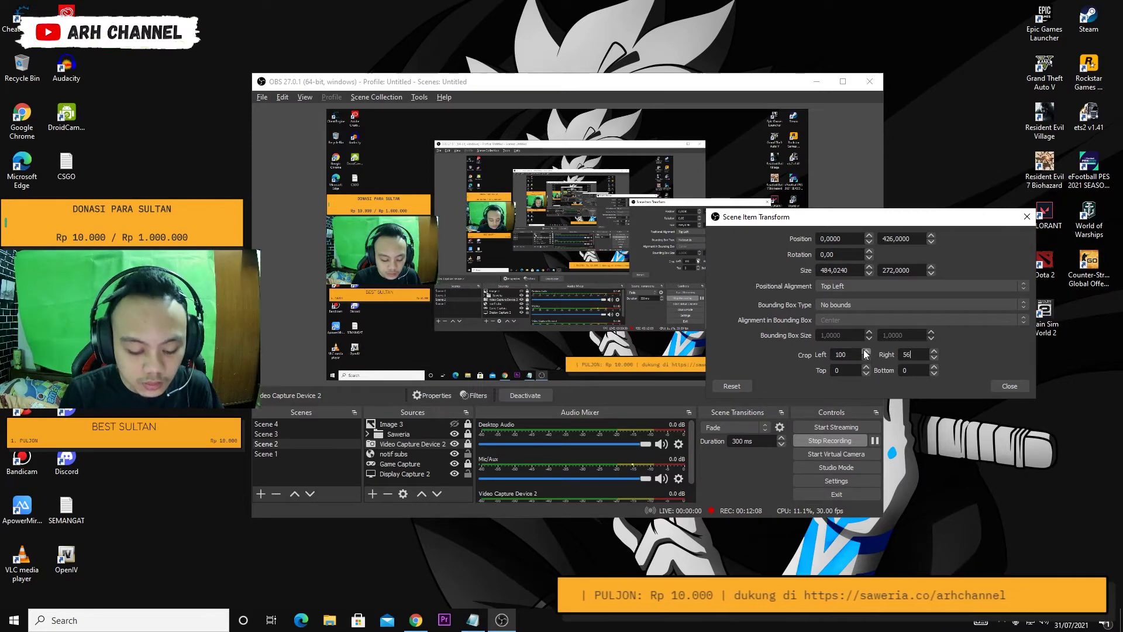
{"action": "type", "text": "00"}
{"action": "key", "text": "BackSpace"}
{"action": "key", "text": "BackSpace"}
{"action": "key", "text": "BackSpace"}
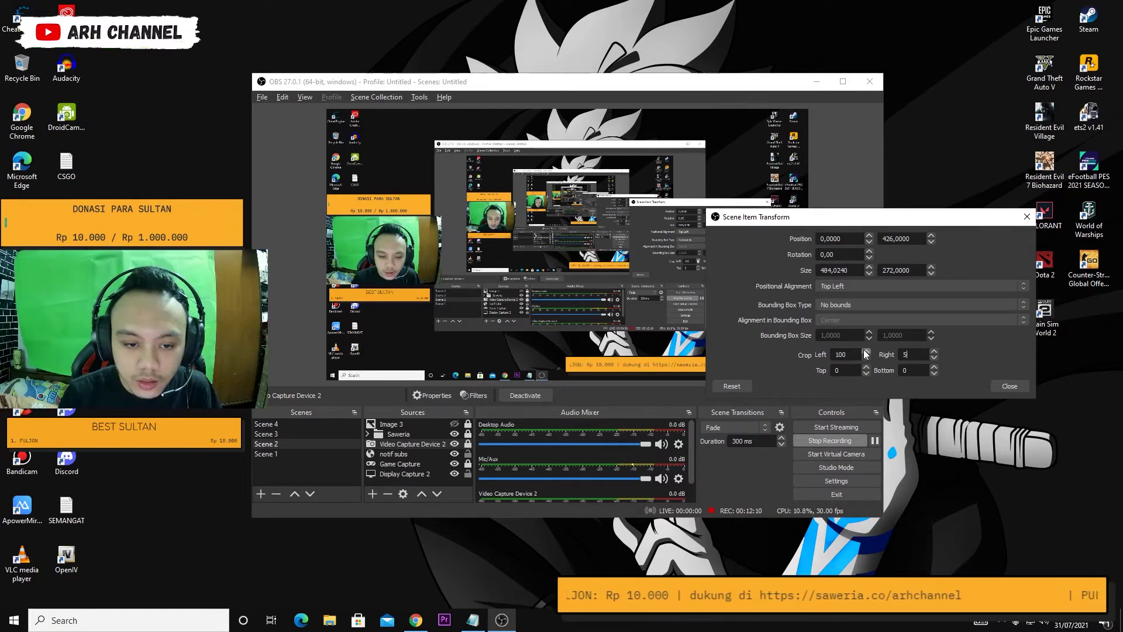
{"action": "key", "text": "BackSpace"}
{"action": "type", "text": "1"}
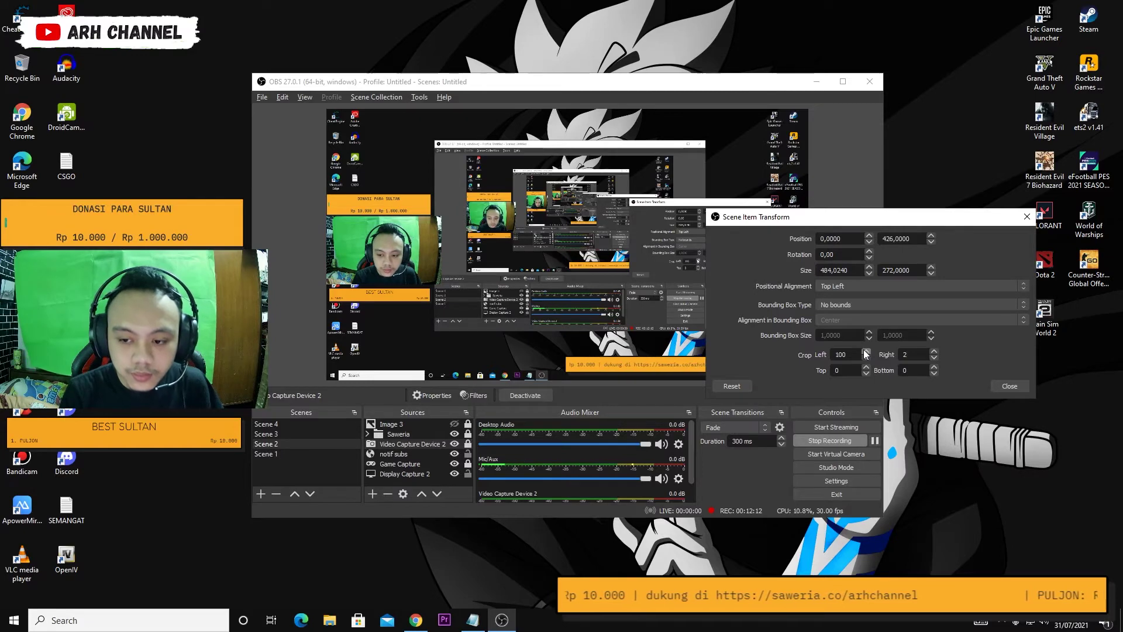
{"action": "type", "text": "50"}
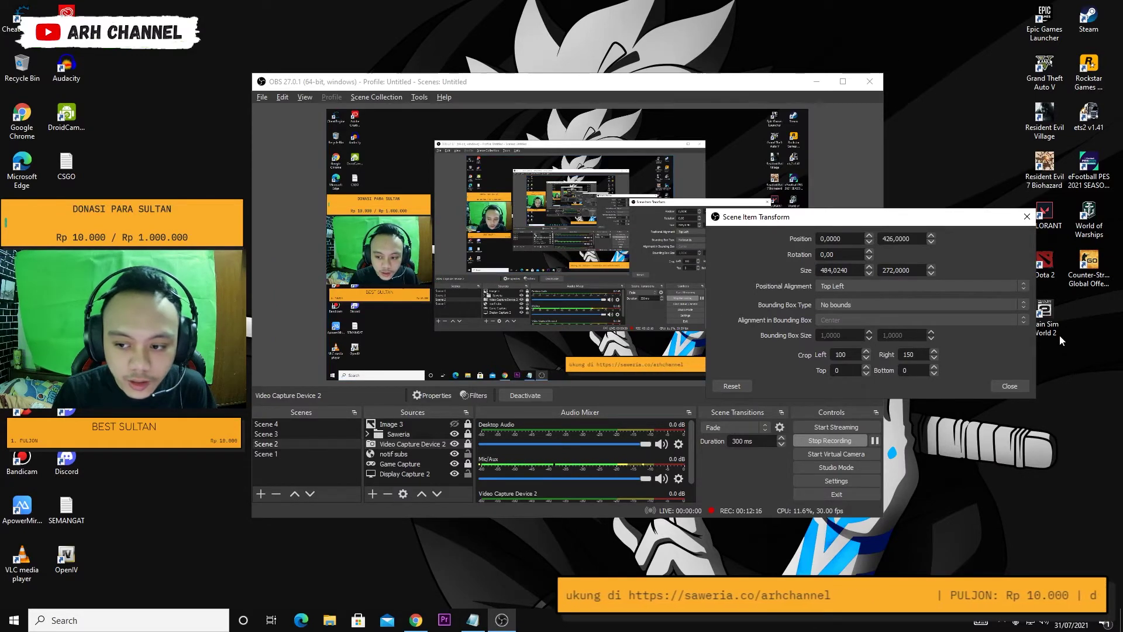
{"action": "left_click", "coordinate": [1014, 385]}
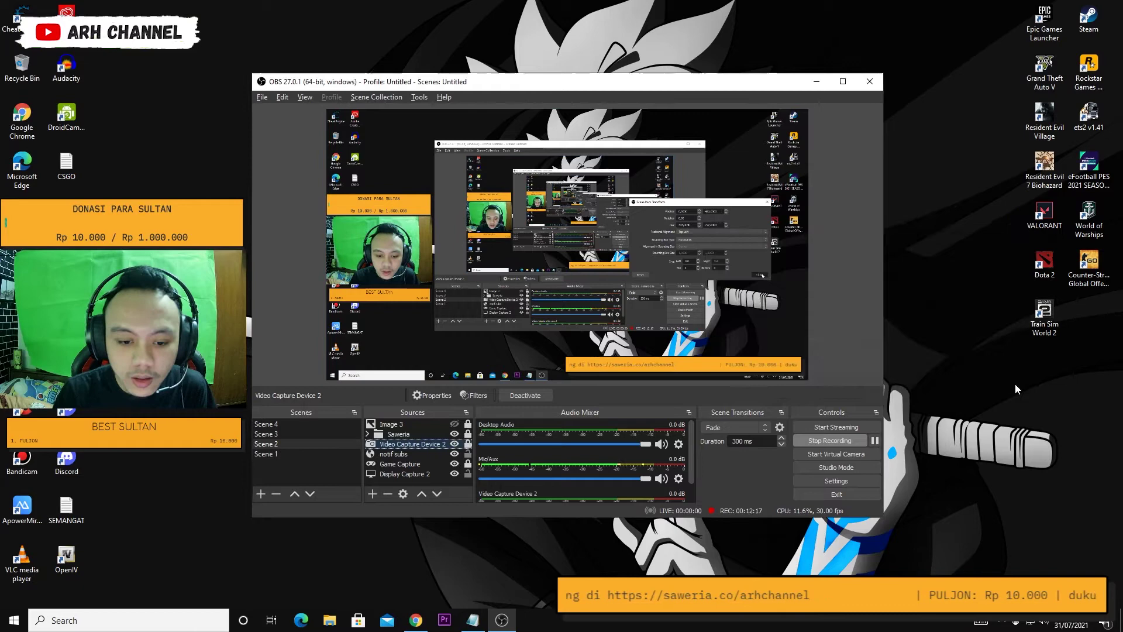
Reopen the transform of Video Capture Device 2, examine its position, size and crop values, and close it.
{"action": "right_click", "coordinate": [431, 443]}
{"action": "mouse_move", "coordinate": [525, 263]}
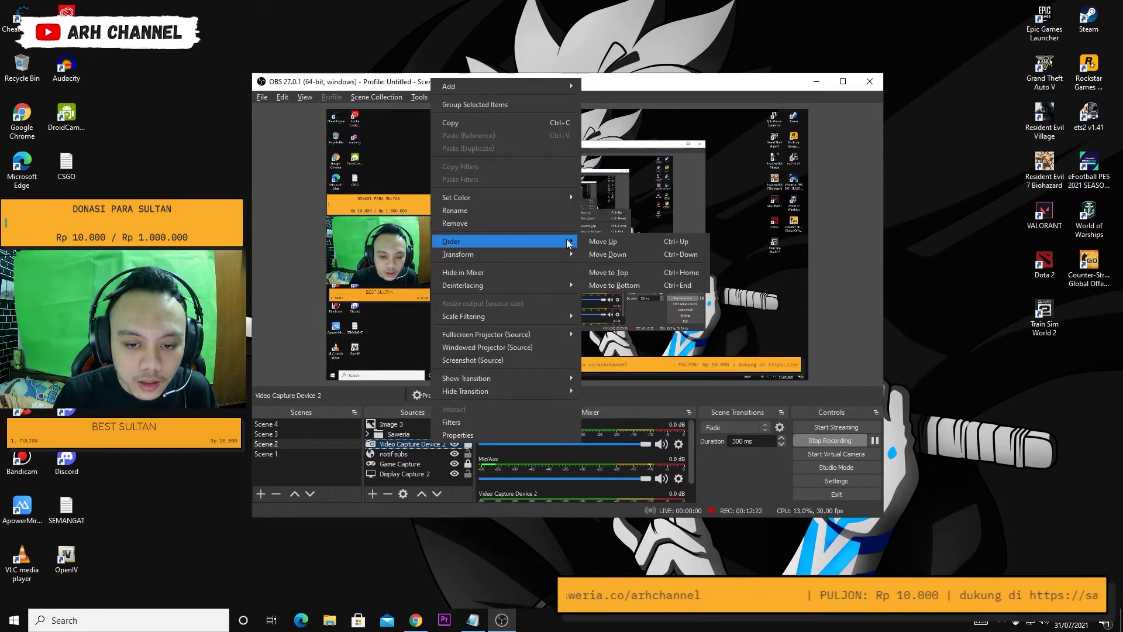
{"action": "mouse_move", "coordinate": [565, 289]}
{"action": "mouse_move", "coordinate": [567, 258]}
{"action": "left_click", "coordinate": [612, 254]}
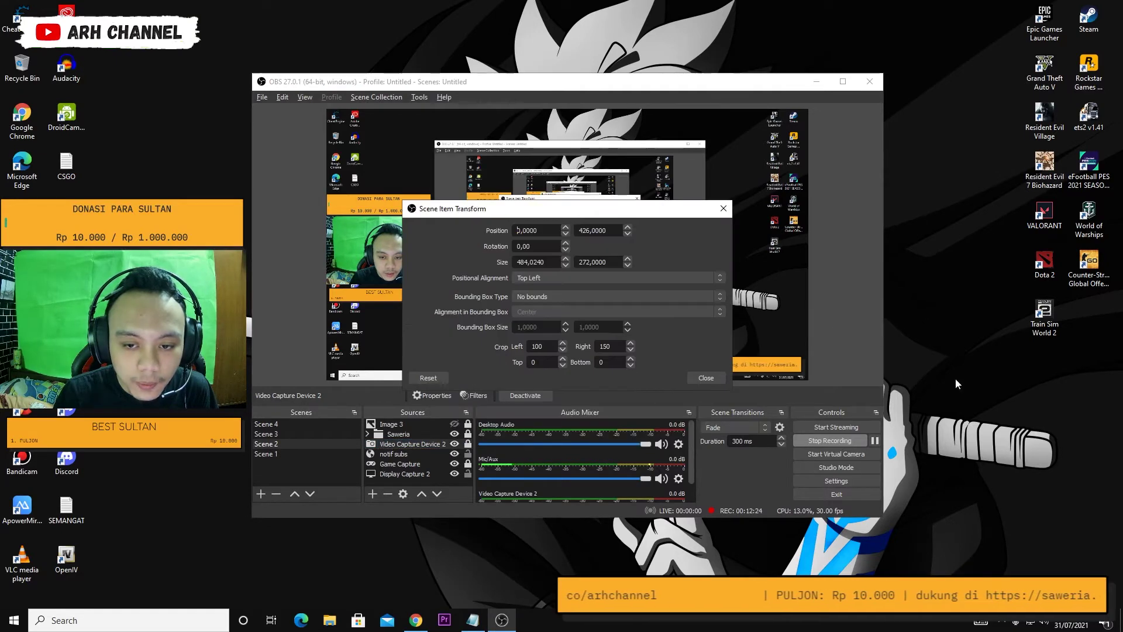
{"action": "left_click_drag", "start_coordinate": [618, 211], "coordinate": [670, 196]}
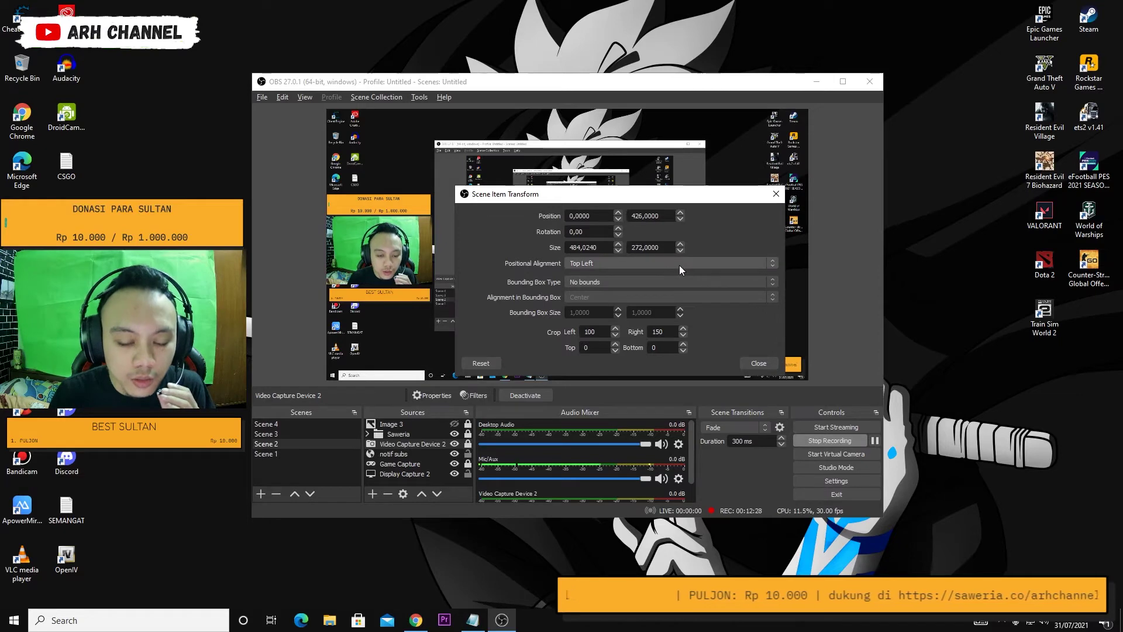
{"action": "left_click", "coordinate": [760, 364]}
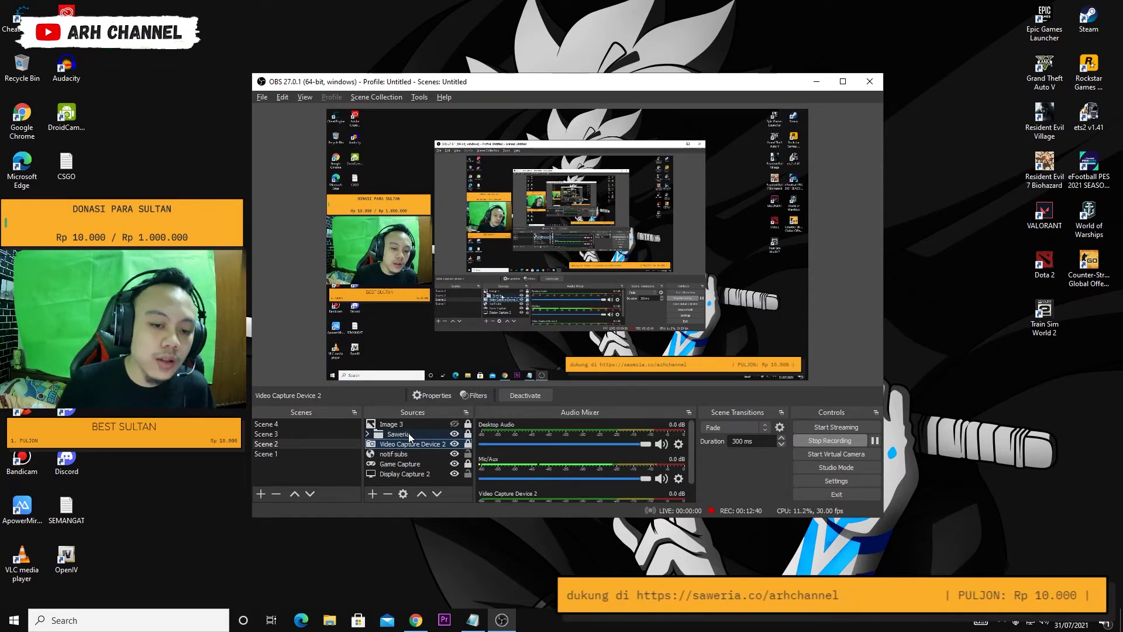
Switch OBS to Scene 4 and return to the YouTube Studio live streaming page in Chrome.
{"action": "left_click", "coordinate": [416, 622]}
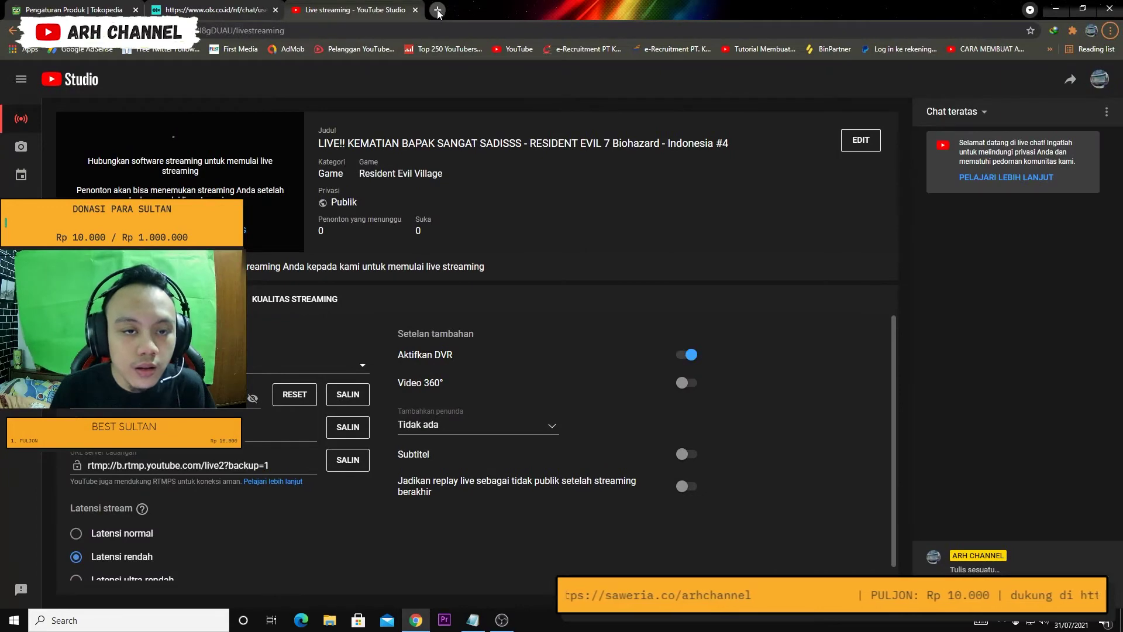
{"action": "left_click", "coordinate": [500, 623]}
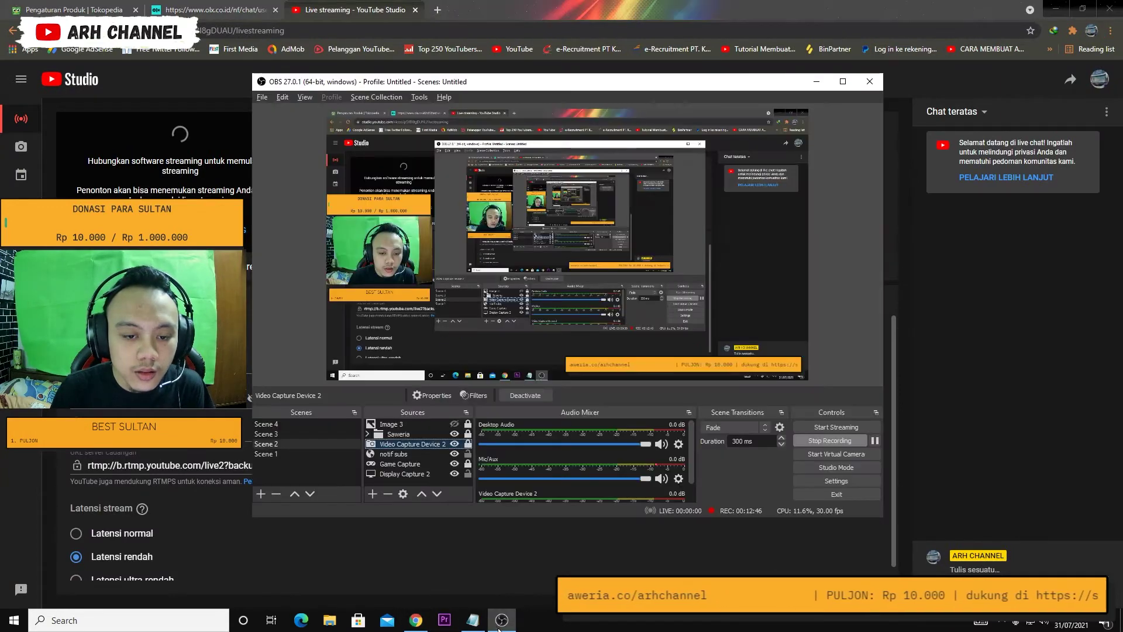
{"action": "left_click", "coordinate": [293, 423]}
{"action": "left_click", "coordinate": [524, 5]}
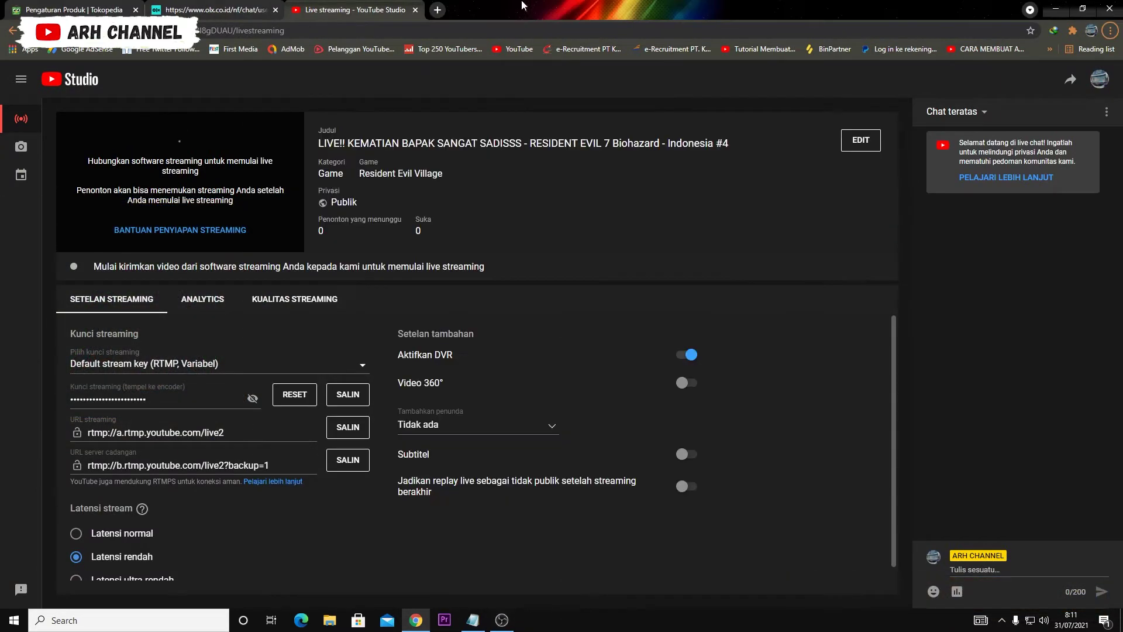
Open the Saweria site in a new browser tab and go to its Overlay settings.
{"action": "left_click", "coordinate": [437, 11]}
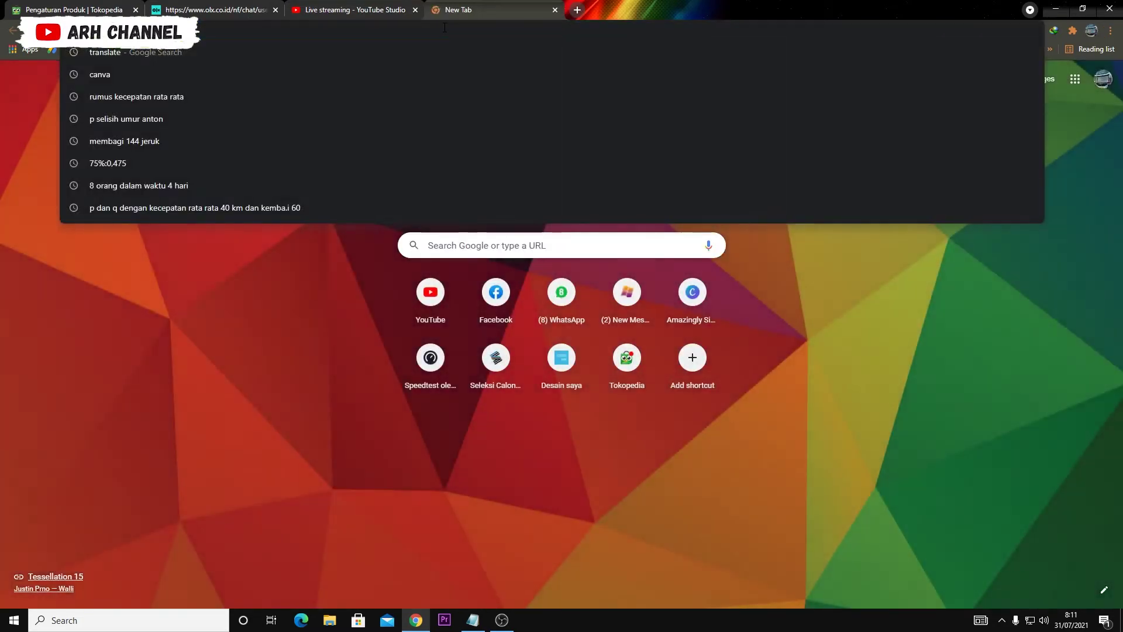
{"action": "type", "text": "saw"}
{"action": "key", "text": "Return"}
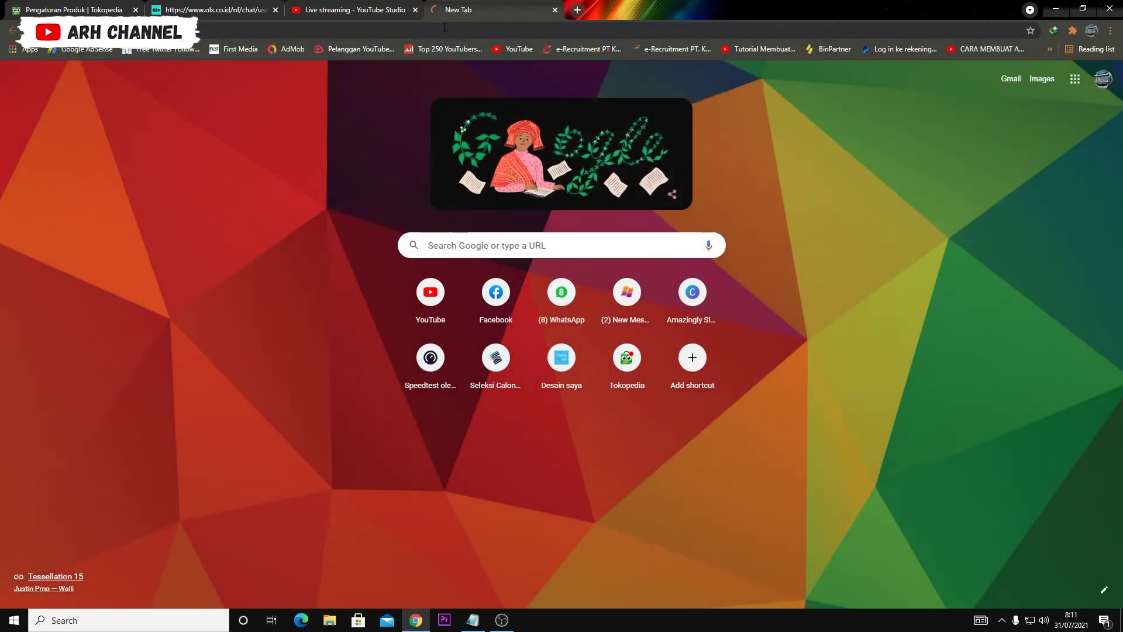
{"action": "left_click", "coordinate": [524, 334]}
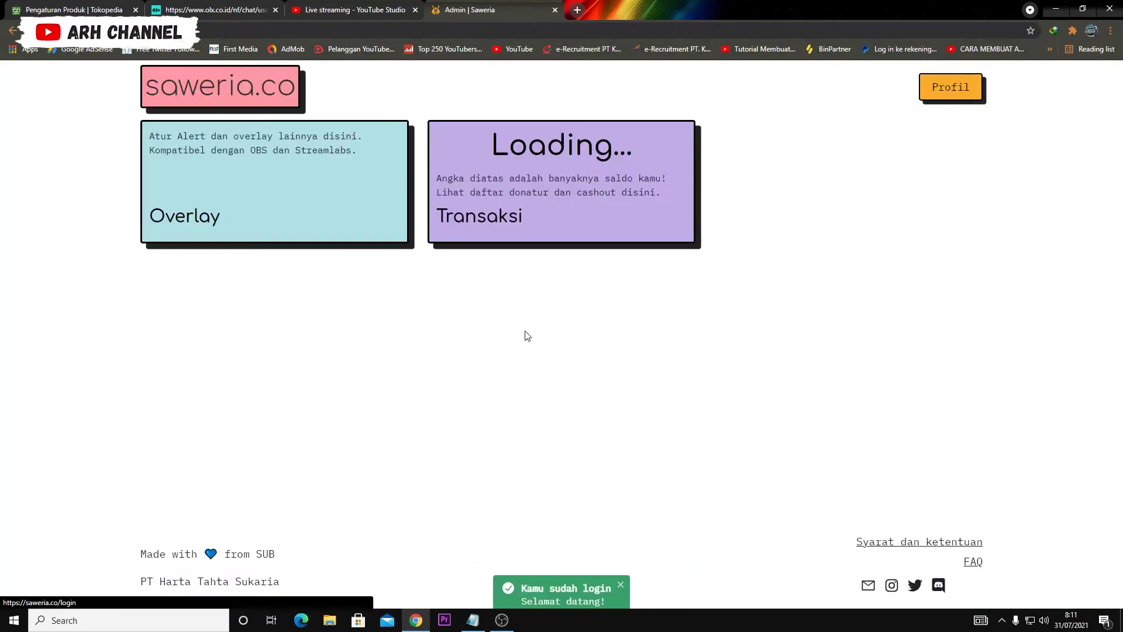
{"action": "left_click", "coordinate": [403, 217]}
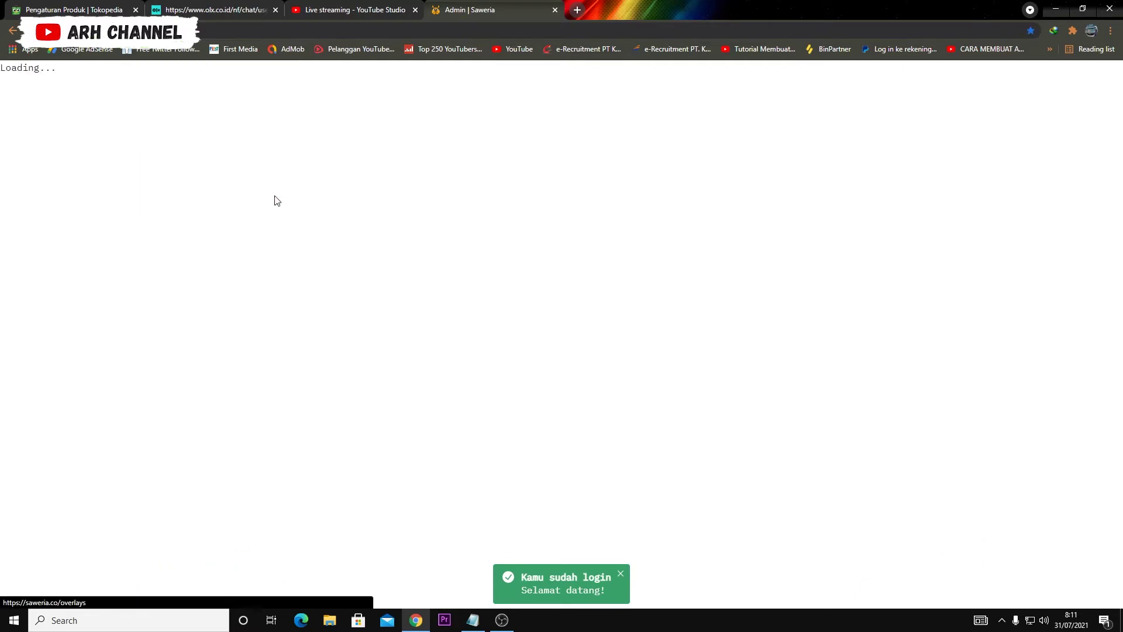
{"action": "left_click", "coordinate": [146, 111]}
{"action": "left_click", "coordinate": [250, 200]}
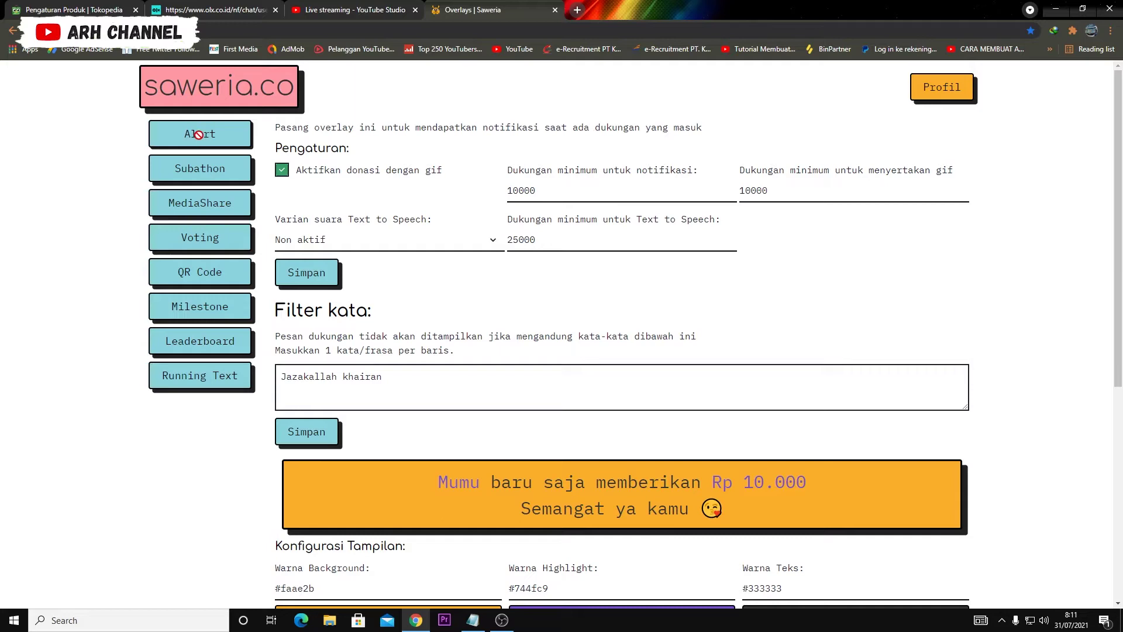
Look through the Subathon, MediaShare, Milestone, Leaderboard and Running Text overlay pages, ending on the Alert page.
{"action": "left_click", "coordinate": [200, 172]}
{"action": "left_click", "coordinate": [201, 202]}
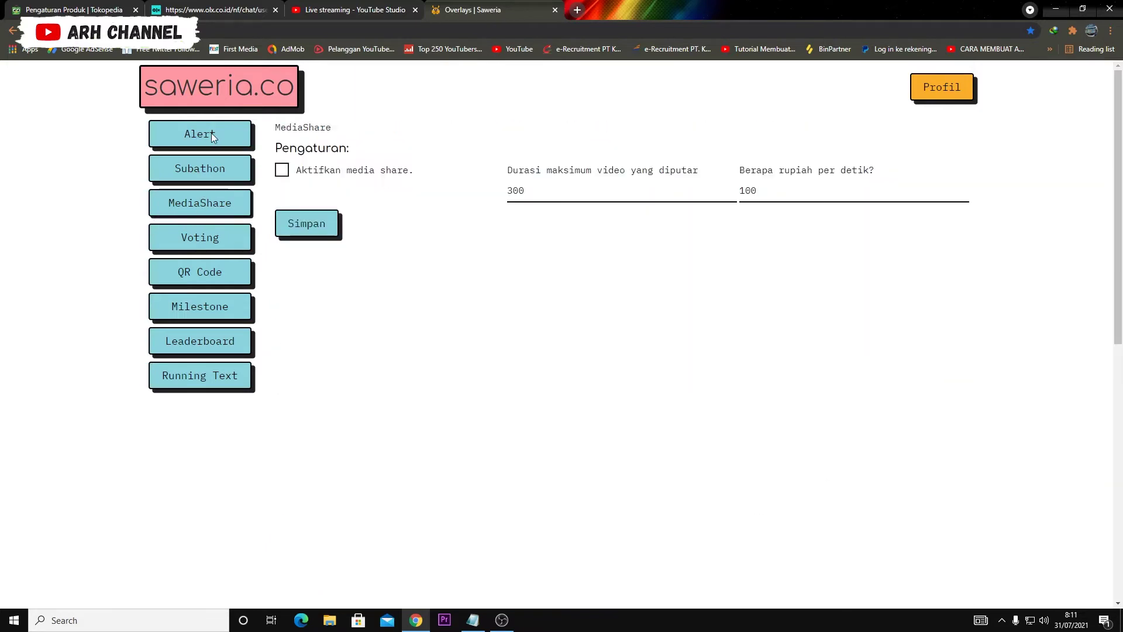
{"action": "left_click", "coordinate": [212, 132]}
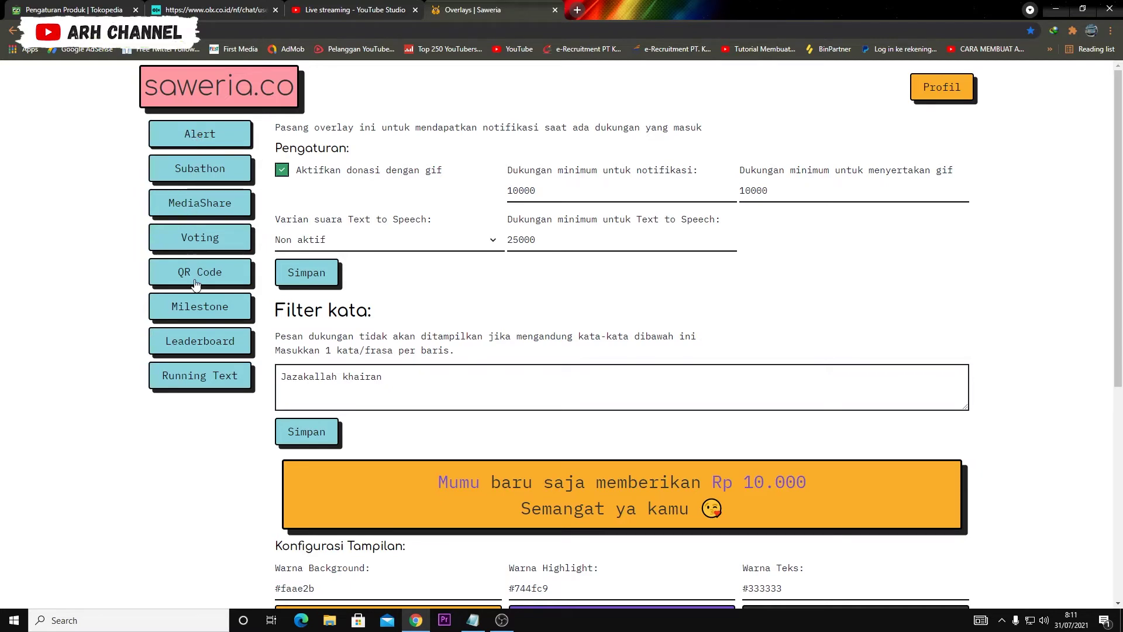
{"action": "left_click", "coordinate": [197, 309]}
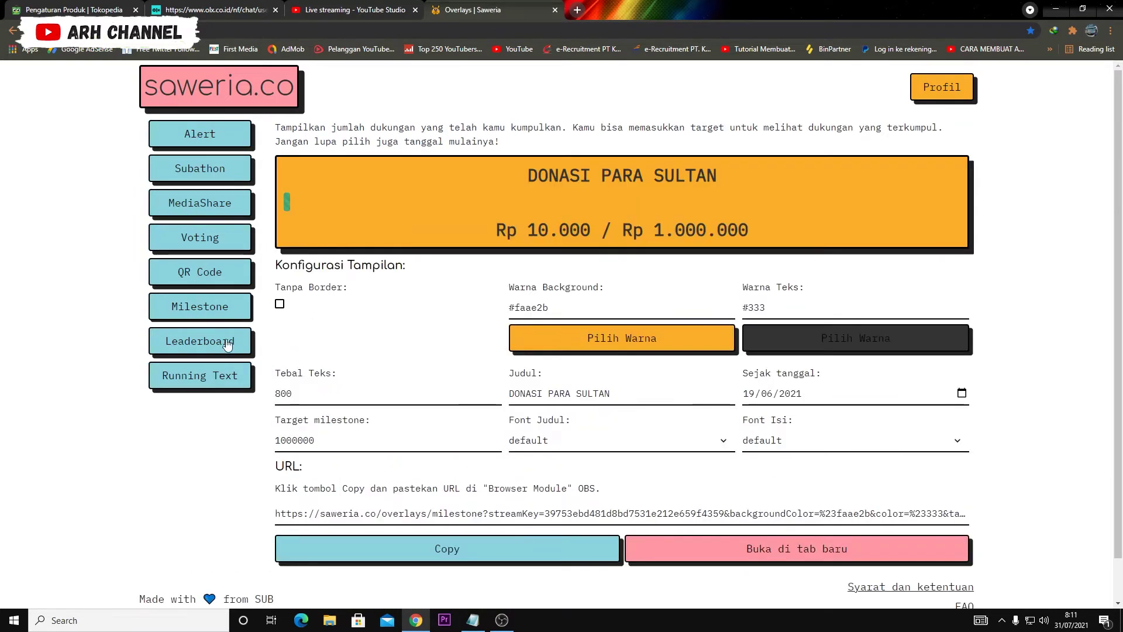
{"action": "left_click", "coordinate": [223, 346]}
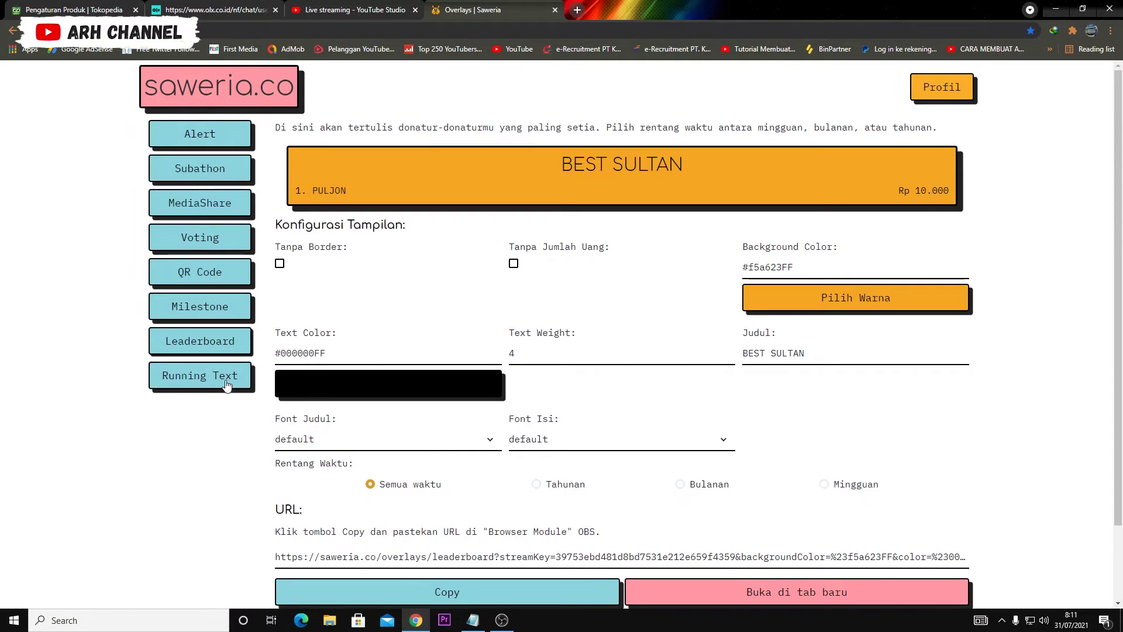
{"action": "left_click", "coordinate": [229, 391]}
{"action": "left_click", "coordinate": [211, 135]}
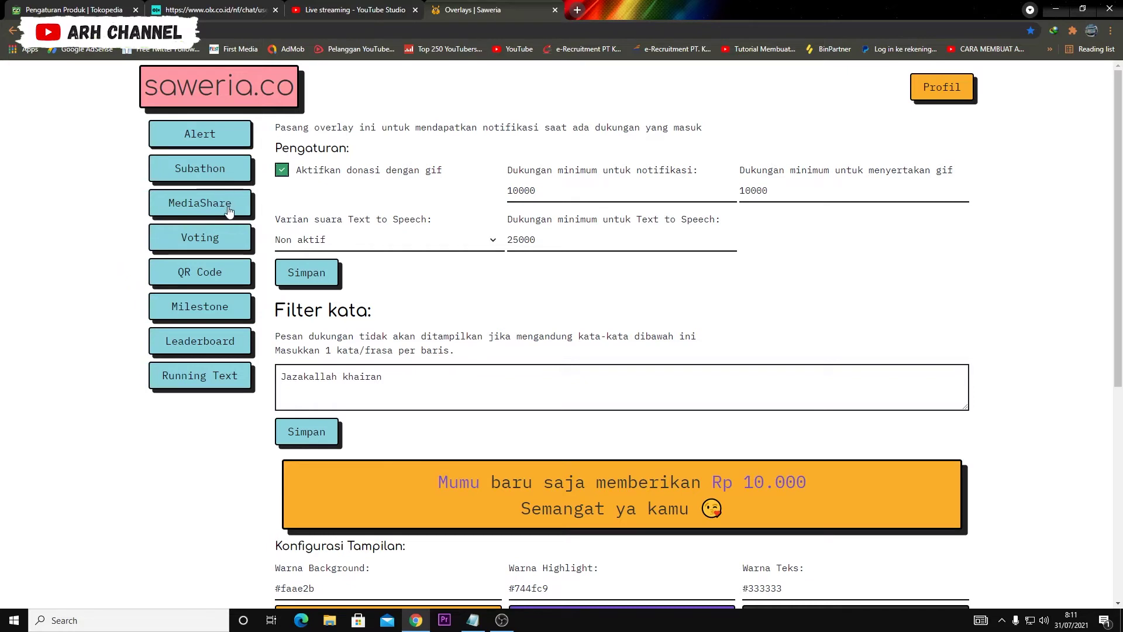
Review the Subathon, MediaShare and Voting overlay pages and return to the Alert settings.
{"action": "left_click", "coordinate": [218, 175]}
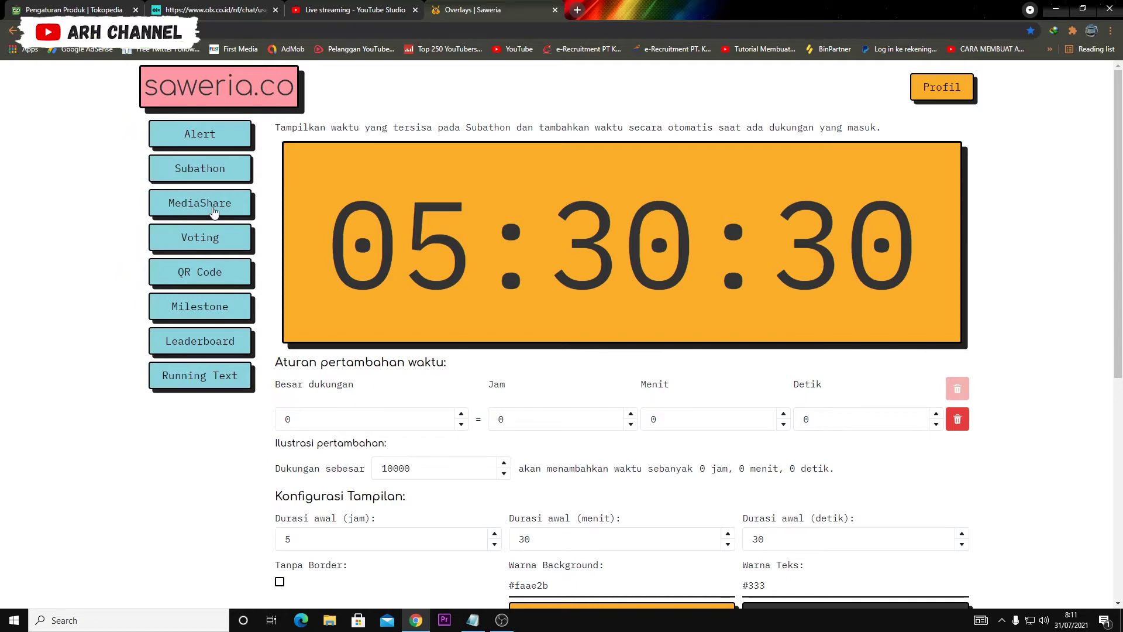
{"action": "left_click", "coordinate": [214, 207]}
{"action": "left_click", "coordinate": [210, 238]}
{"action": "left_click", "coordinate": [210, 200]}
{"action": "left_click", "coordinate": [200, 169]}
{"action": "left_click", "coordinate": [201, 134]}
{"action": "key", "text": "alt+Tab"}
{"action": "left_click", "coordinate": [191, 222]}
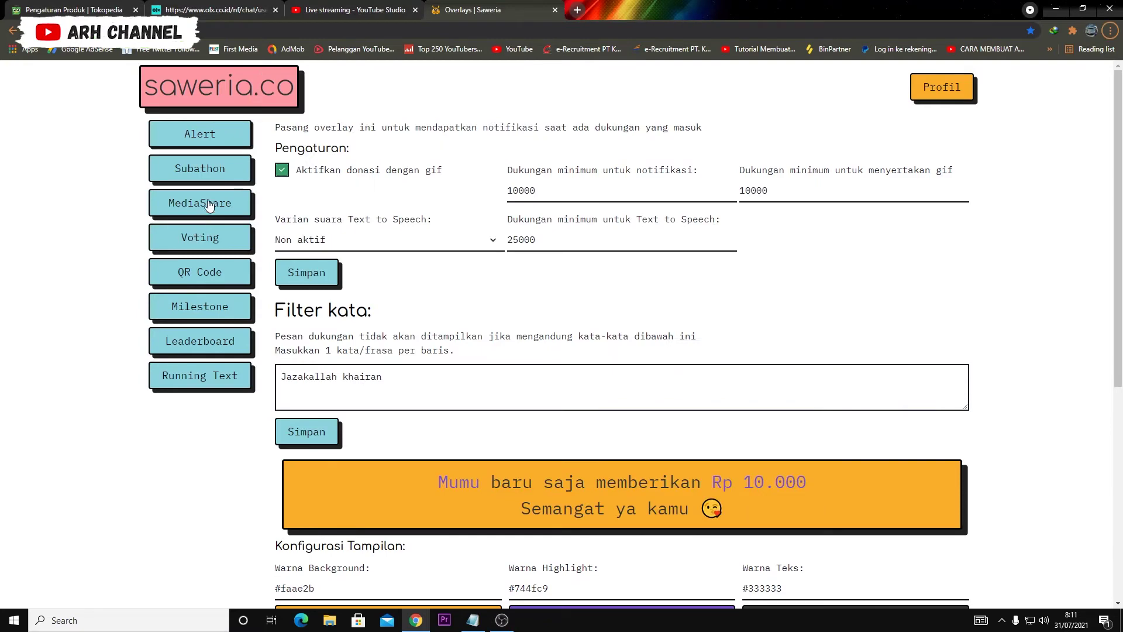
{"action": "key", "text": "alt+Tab"}
{"action": "key", "text": "alt+Tab"}
{"action": "key", "text": "alt+Tab"}
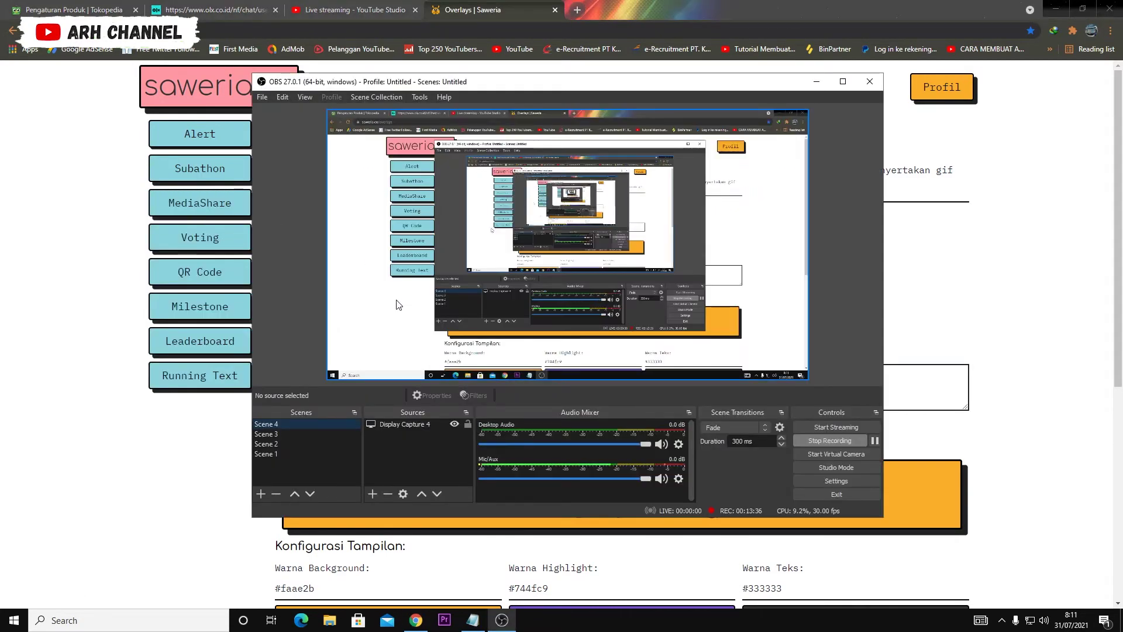
{"action": "left_click", "coordinate": [210, 217]}
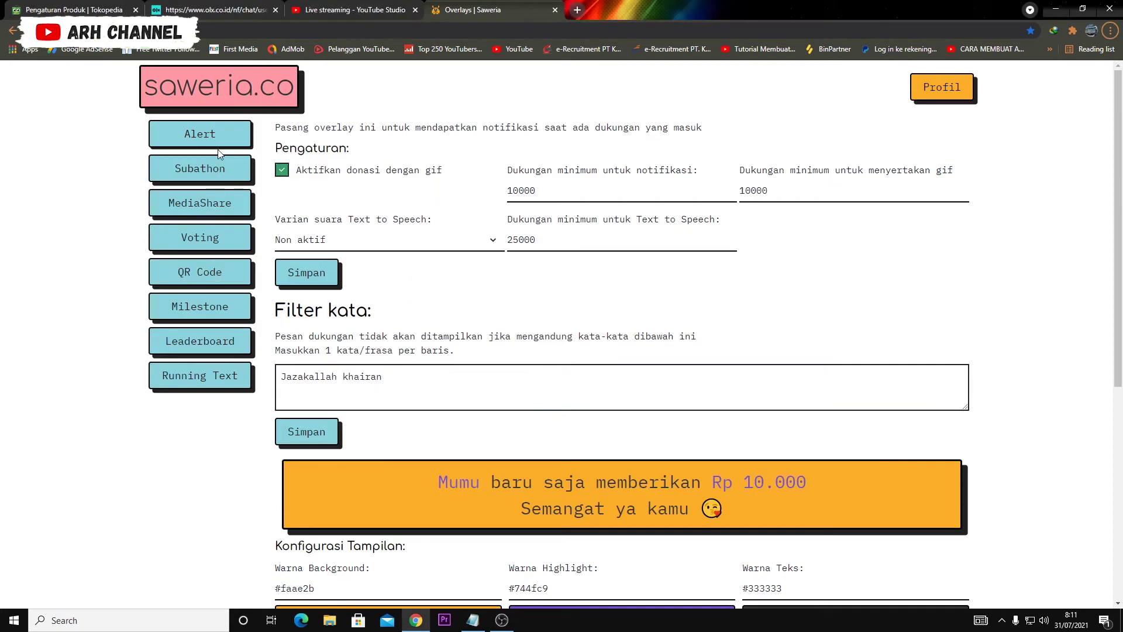
Switch to OBS, activate Scene 2, and minimize OBS to return to the Saweria overlay page.
{"action": "key", "text": "alt+Tab"}
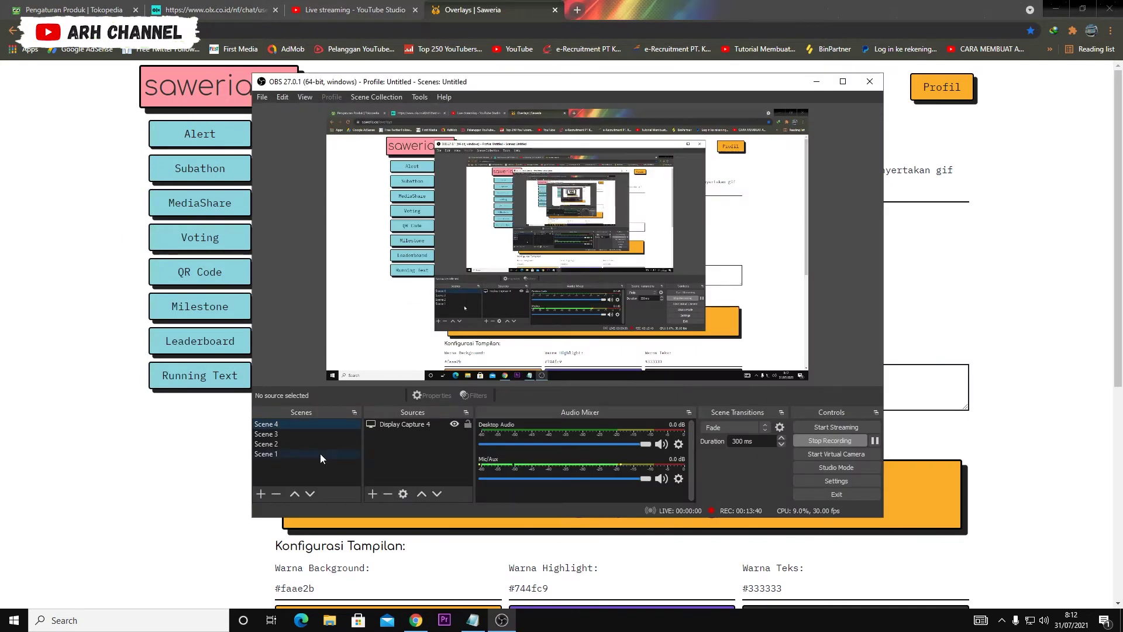
{"action": "left_click", "coordinate": [279, 436]}
{"action": "left_click", "coordinate": [280, 444]}
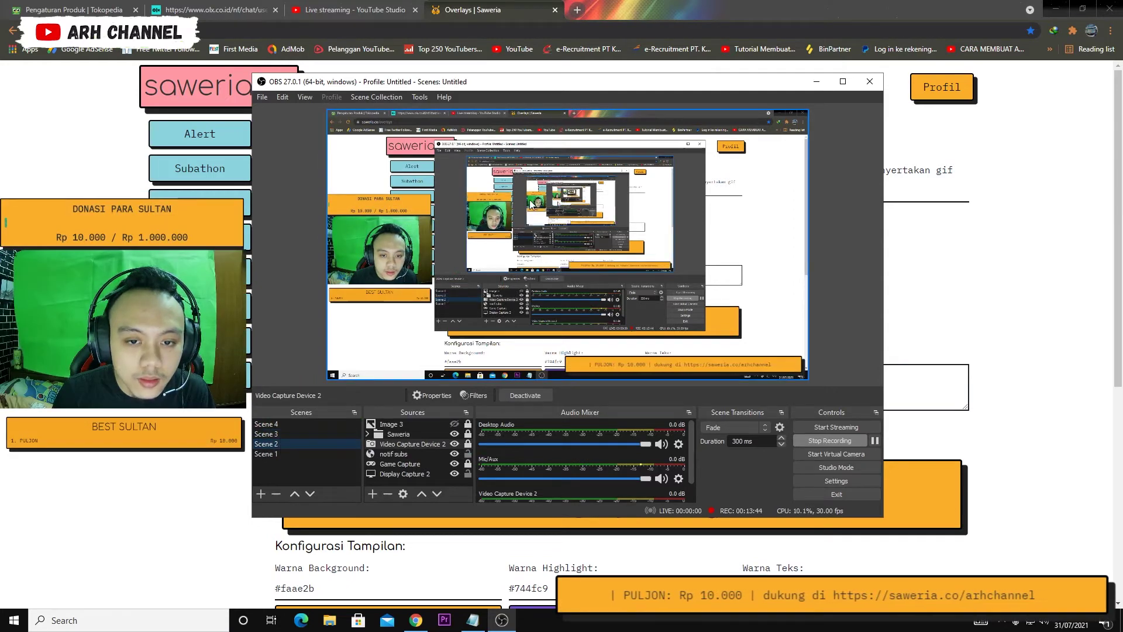
{"action": "left_click_drag", "start_coordinate": [591, 86], "coordinate": [670, 86]}
{"action": "left_click", "coordinate": [895, 82]}
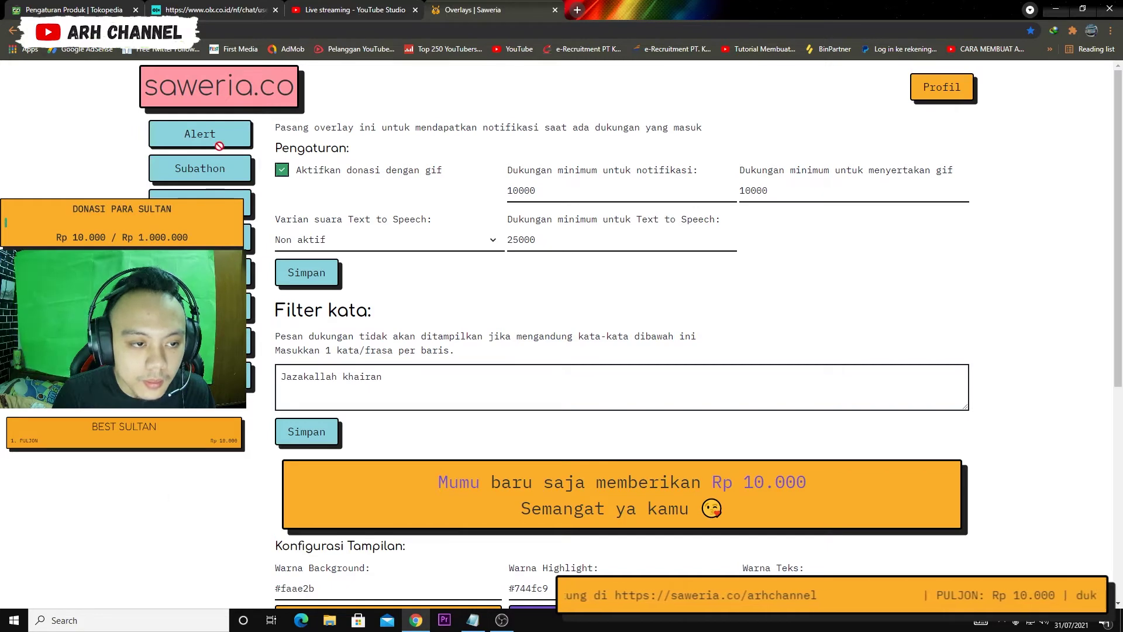
Examine the Alert overlay's word filter and its minimum support amounts for notifications and Text to Speech.
{"action": "left_click", "coordinate": [202, 171]}
{"action": "left_click", "coordinate": [206, 138]}
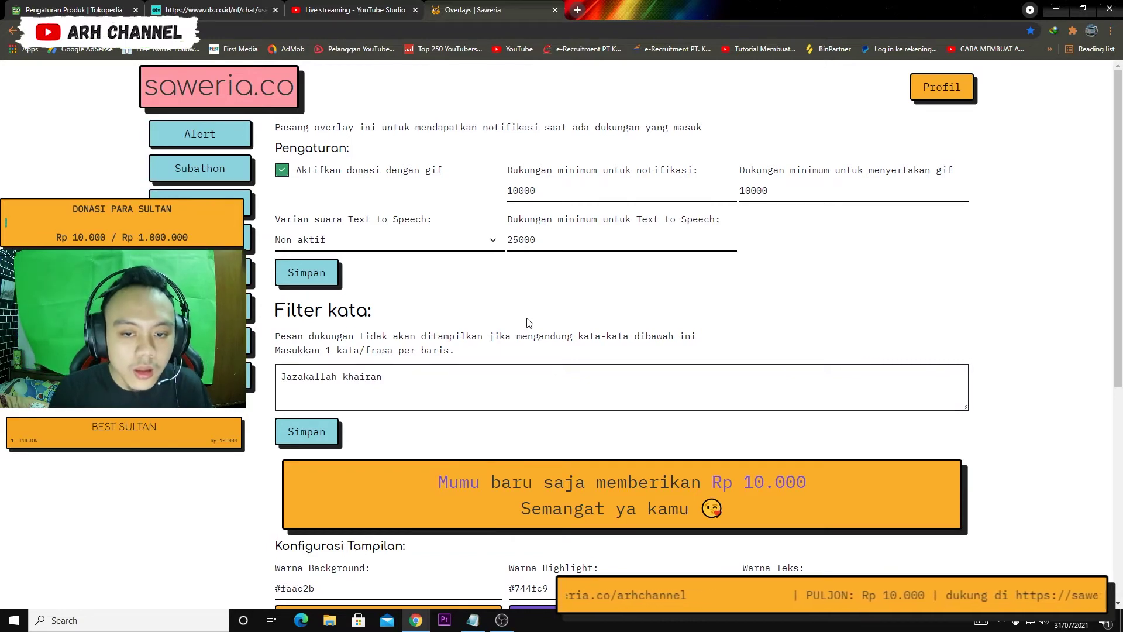
{"action": "left_click_drag", "start_coordinate": [399, 379], "coordinate": [276, 378]}
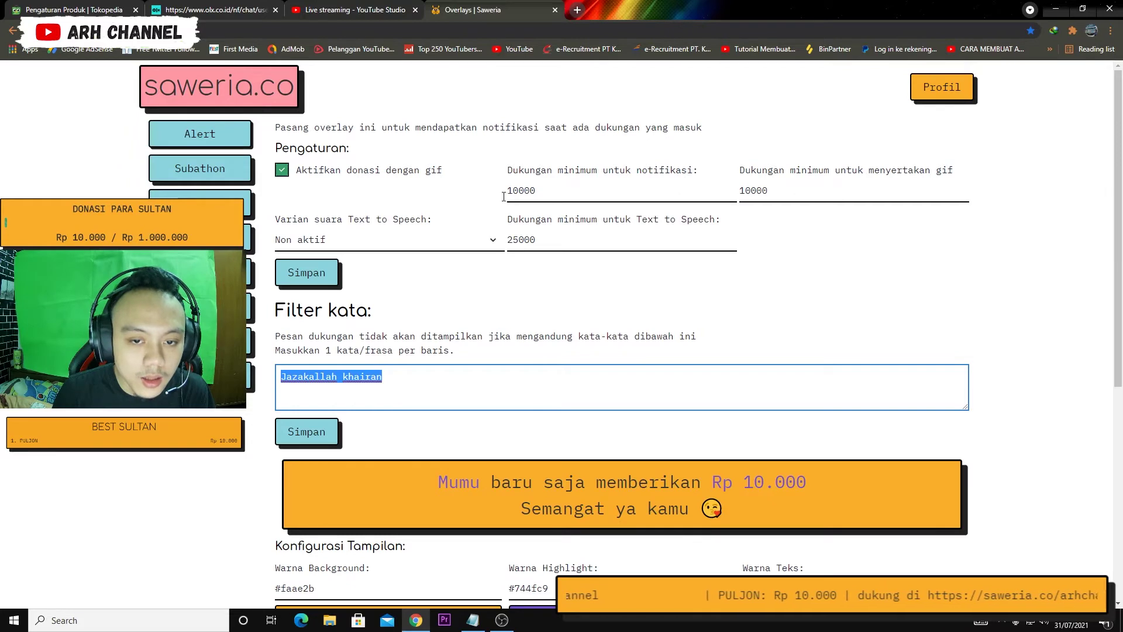
{"action": "left_click_drag", "start_coordinate": [543, 195], "coordinate": [507, 195]}
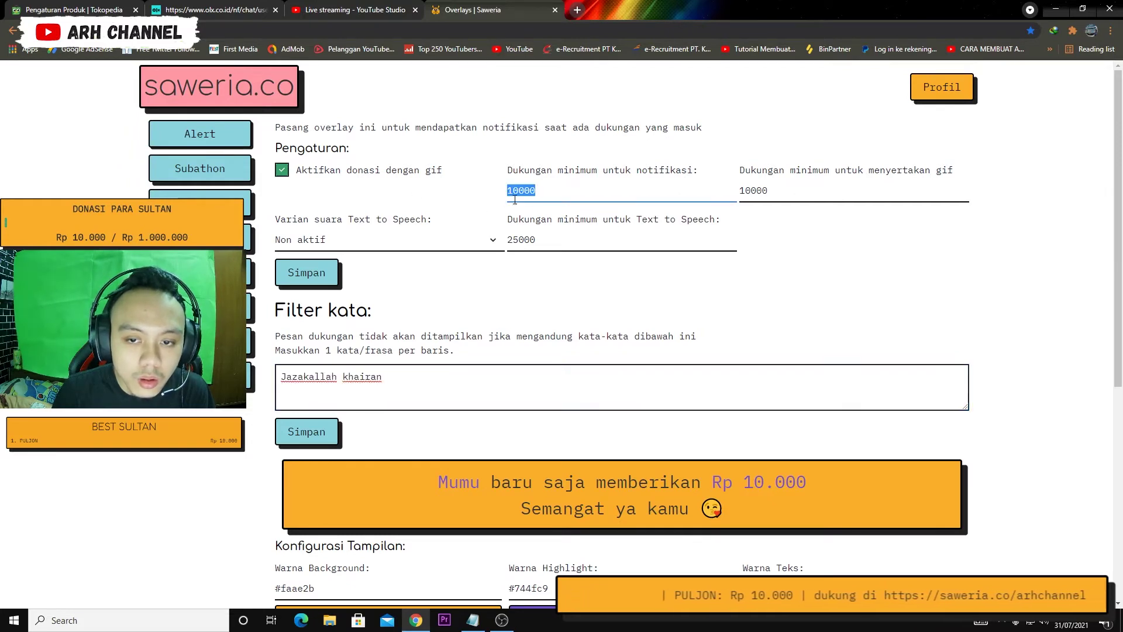
{"action": "left_click_drag", "start_coordinate": [549, 244], "coordinate": [495, 251]}
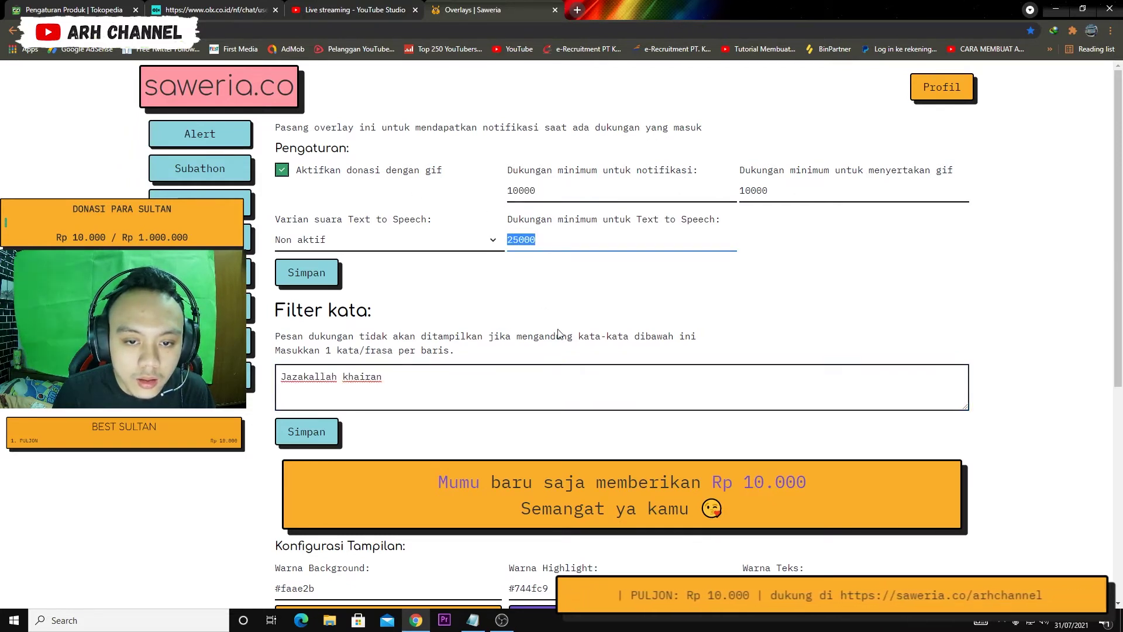
Examine the Alert overlay's display configuration, notification sound and the overlay URL intended for the OBS browser module.
{"action": "scroll", "coordinate": [330, 369], "scroll_direction": "down", "scroll_amount": 4}
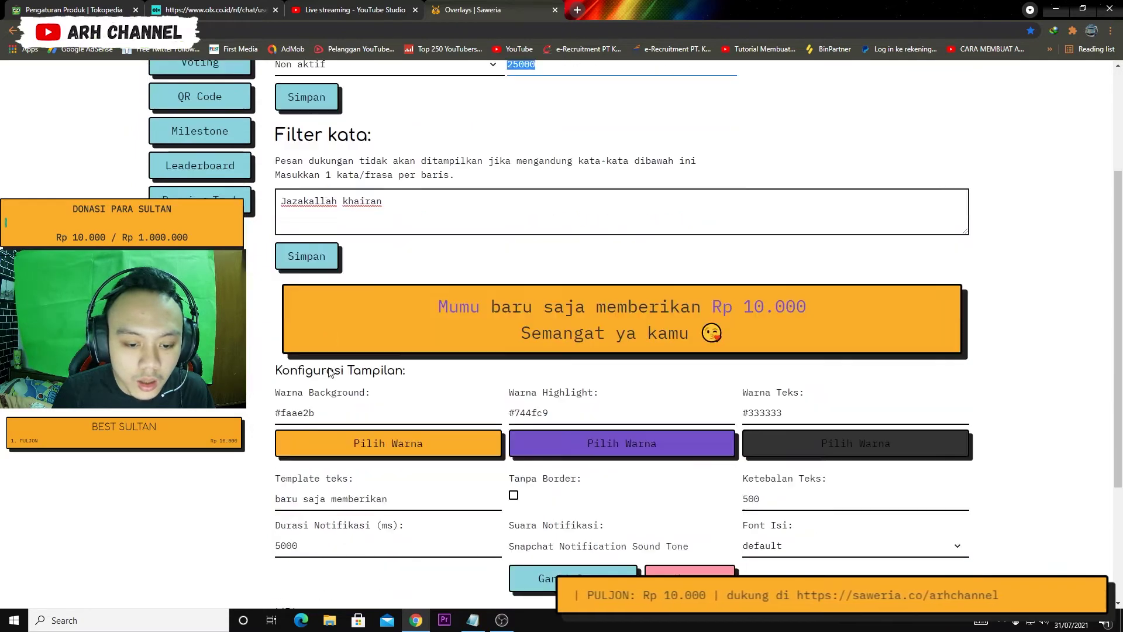
{"action": "scroll", "coordinate": [345, 354], "scroll_direction": "down", "scroll_amount": 1}
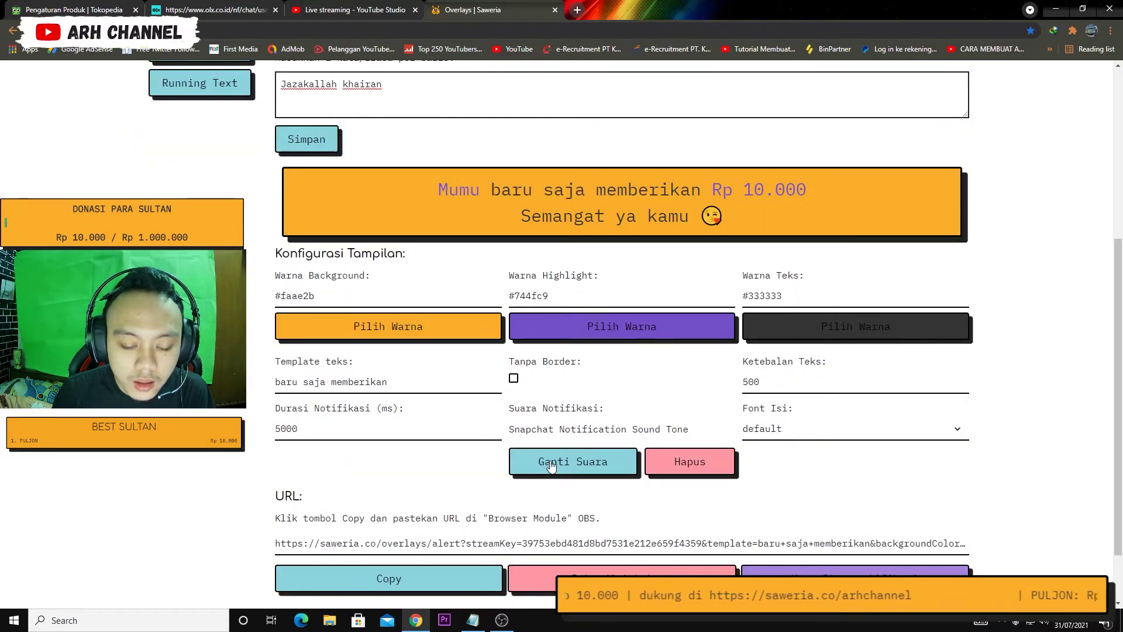
{"action": "scroll", "coordinate": [500, 432], "scroll_direction": "down", "scroll_amount": 1}
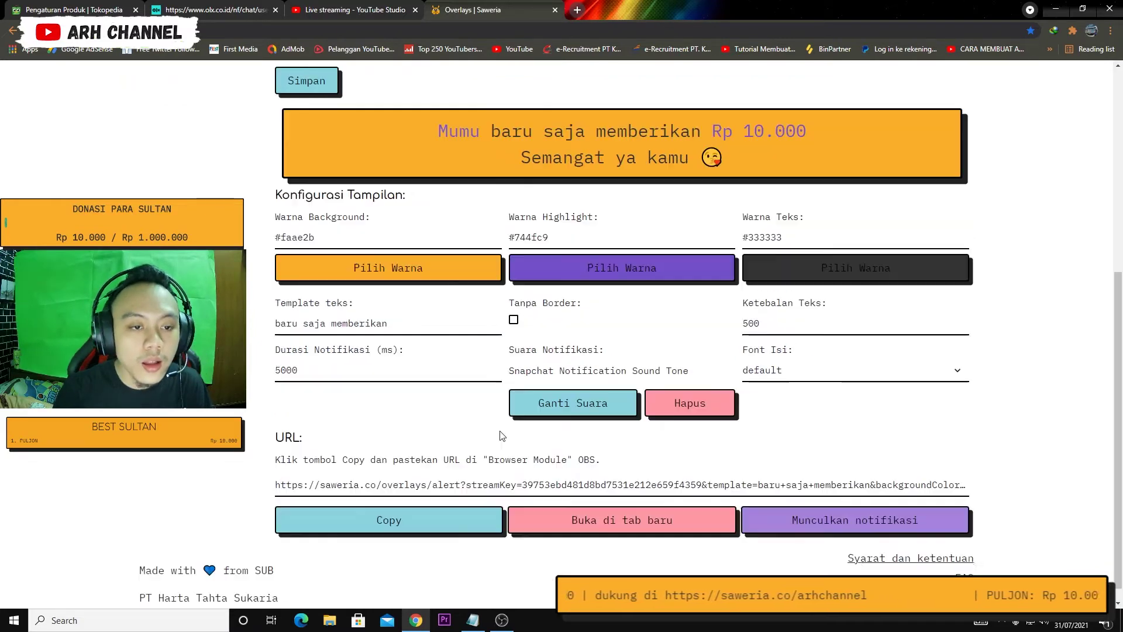
{"action": "scroll", "coordinate": [468, 446], "scroll_direction": "down", "scroll_amount": 1}
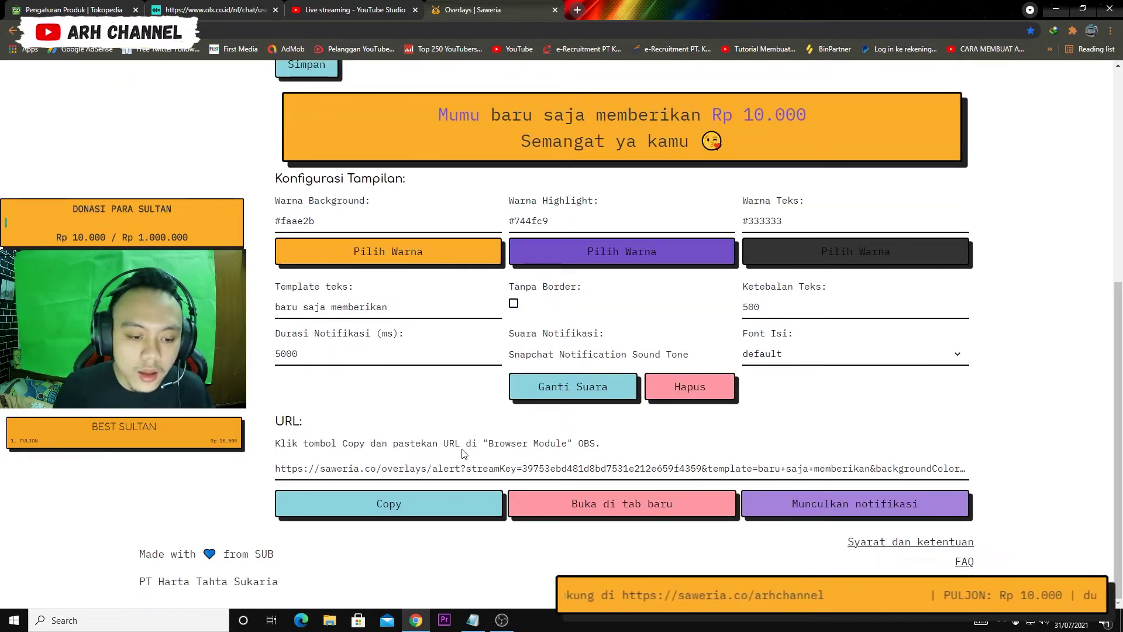
{"action": "left_click_drag", "start_coordinate": [365, 468], "coordinate": [511, 469]}
{"action": "left_click", "coordinate": [516, 470]}
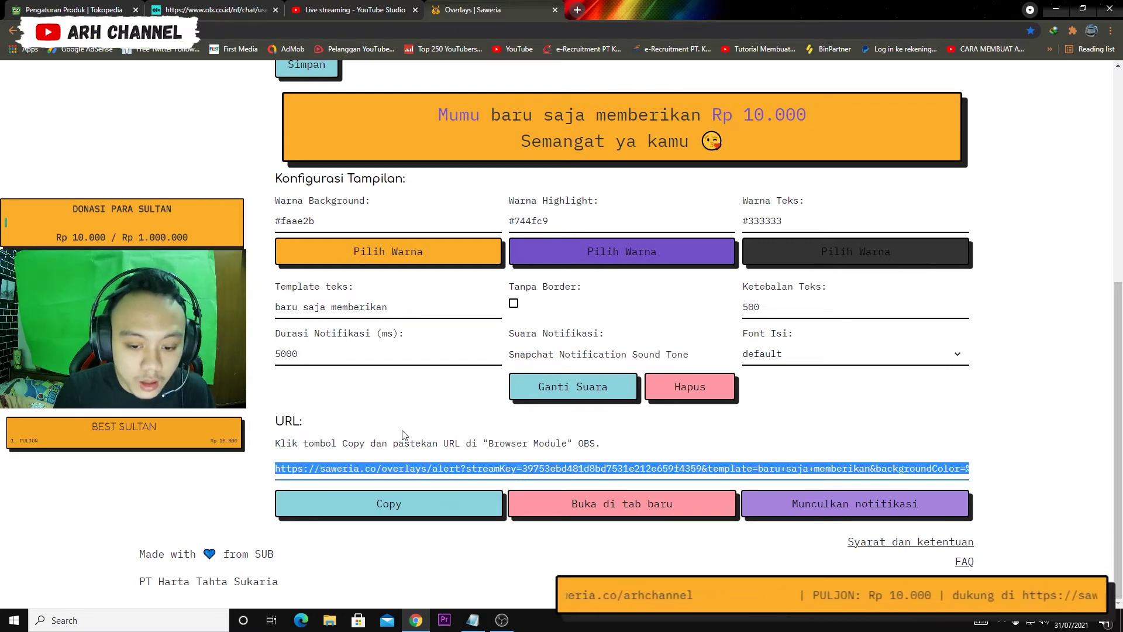
{"action": "left_click", "coordinate": [406, 471]}
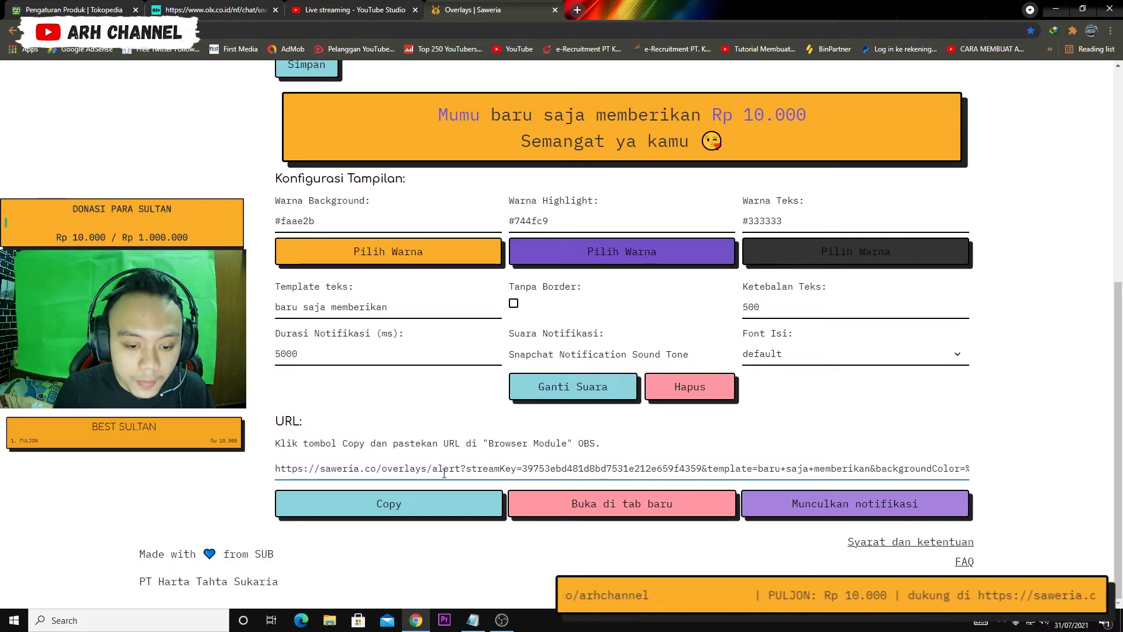
Switch to OBS, expand the Saweria group in Scene 2's sources and select its Alert source.
{"action": "key", "text": "alt+Tab"}
{"action": "left_click", "coordinate": [454, 445]}
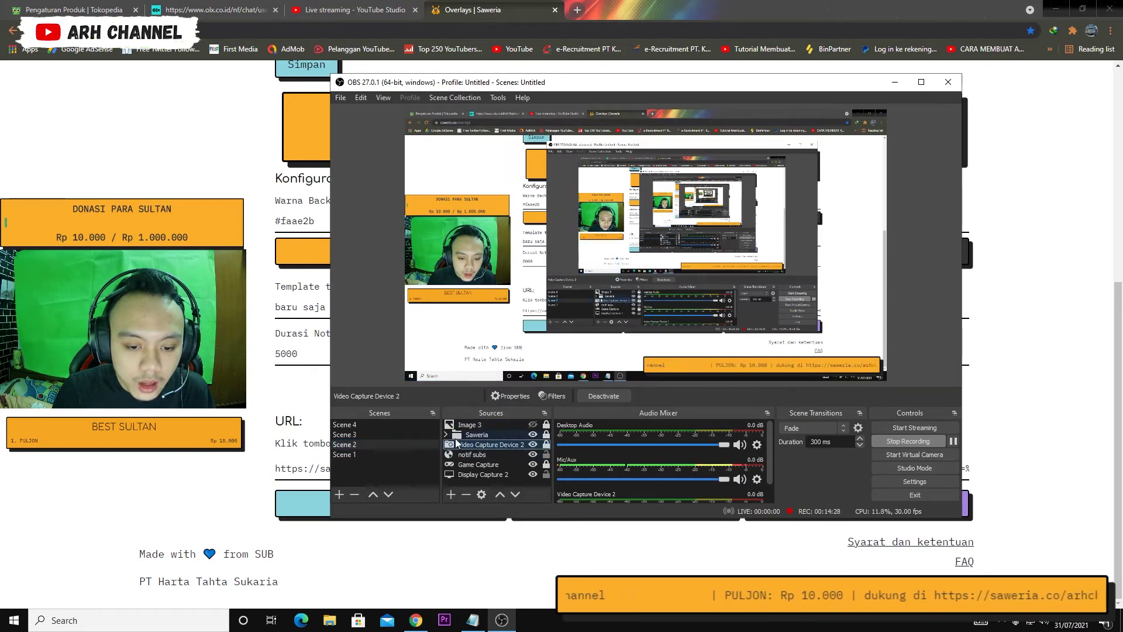
{"action": "left_click", "coordinate": [446, 500]}
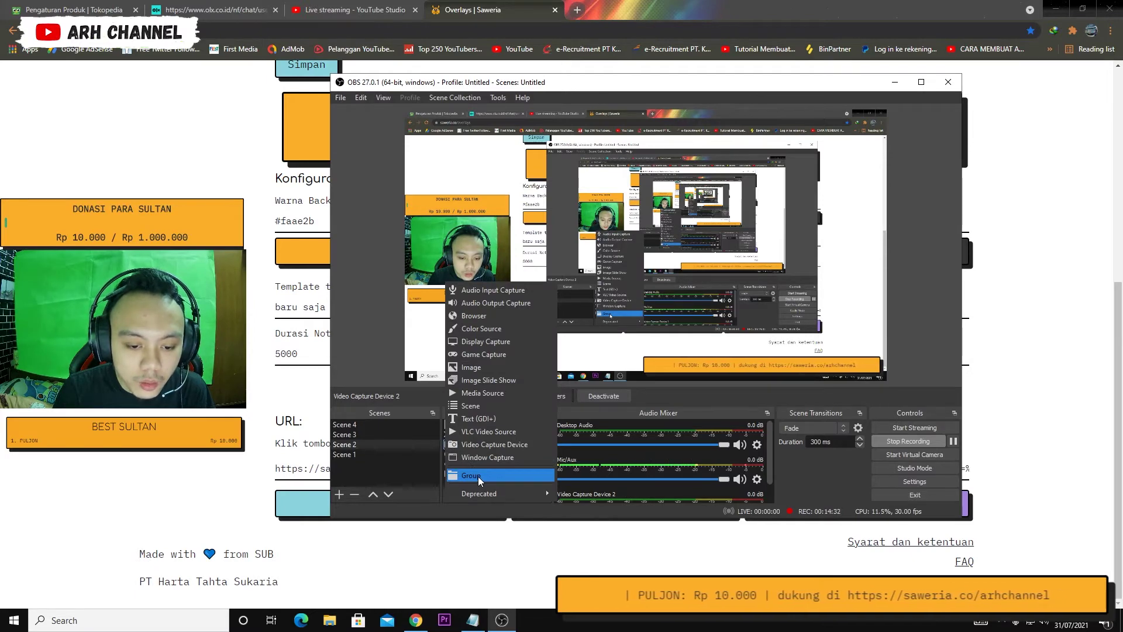
{"action": "left_click", "coordinate": [376, 473]}
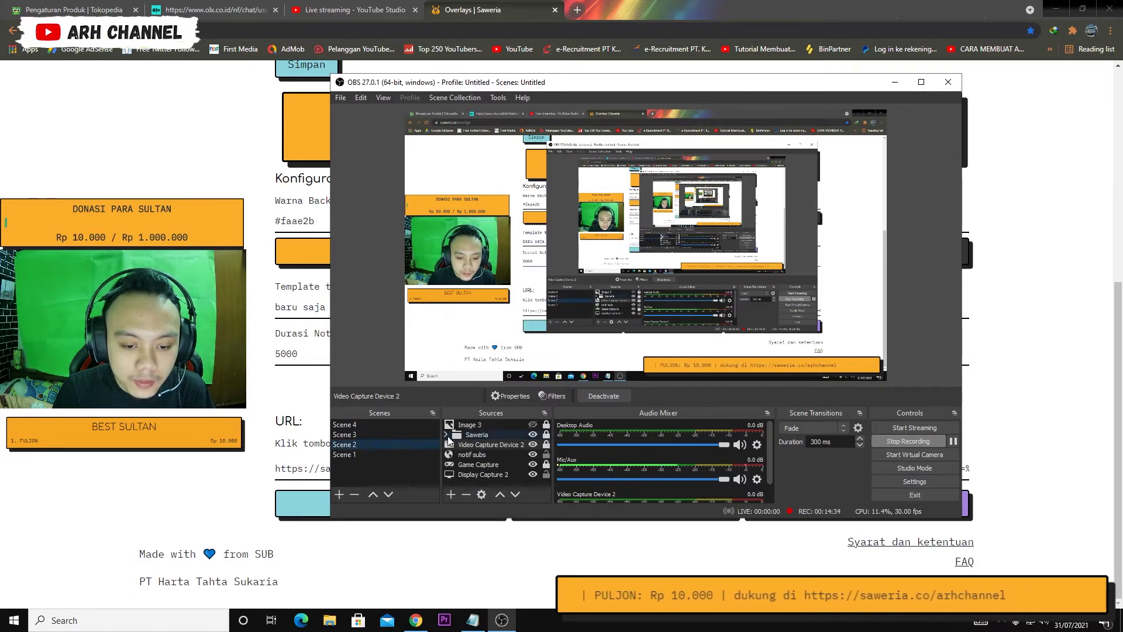
{"action": "left_click", "coordinate": [447, 434]}
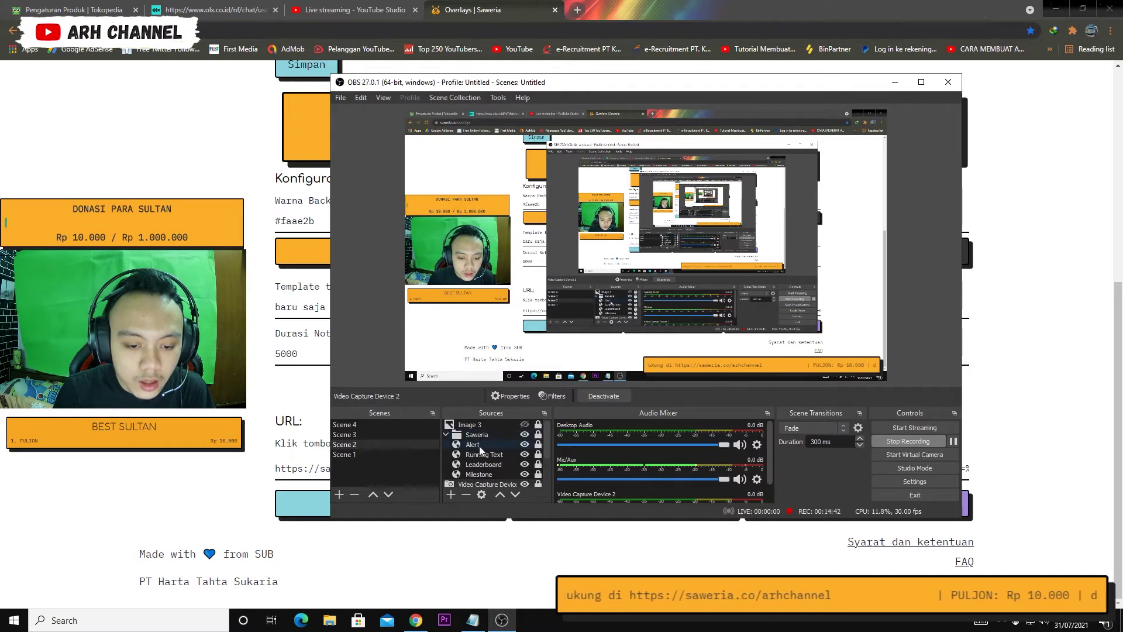
{"action": "left_click", "coordinate": [479, 445]}
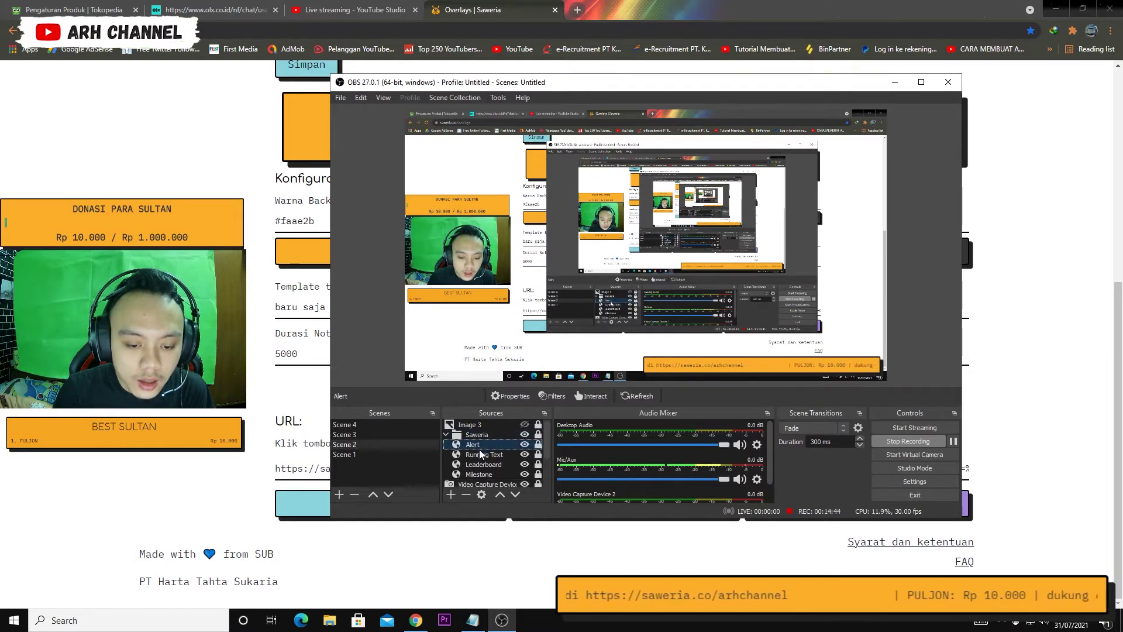
{"action": "left_click", "coordinate": [450, 495]}
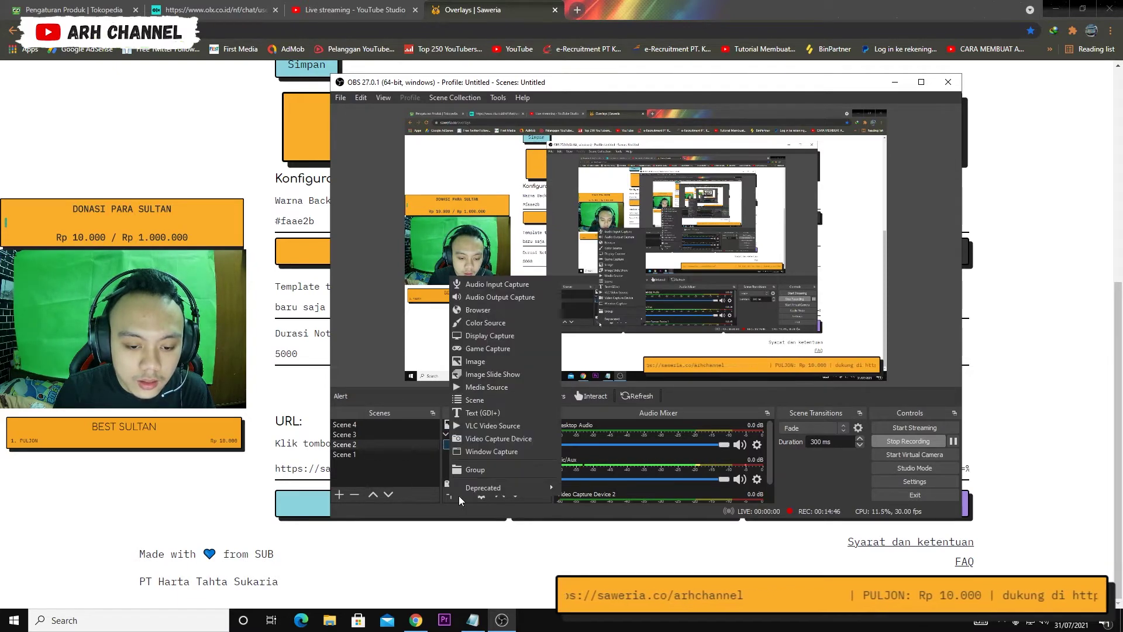
{"action": "left_click", "coordinate": [466, 315]}
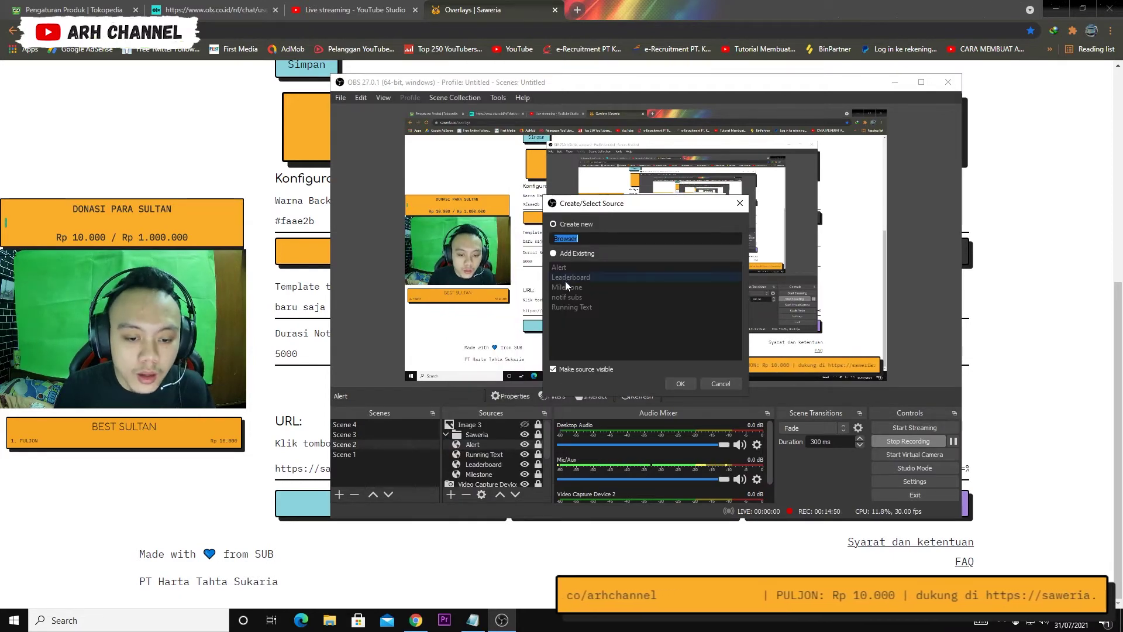
{"action": "key", "text": "BackSpace"}
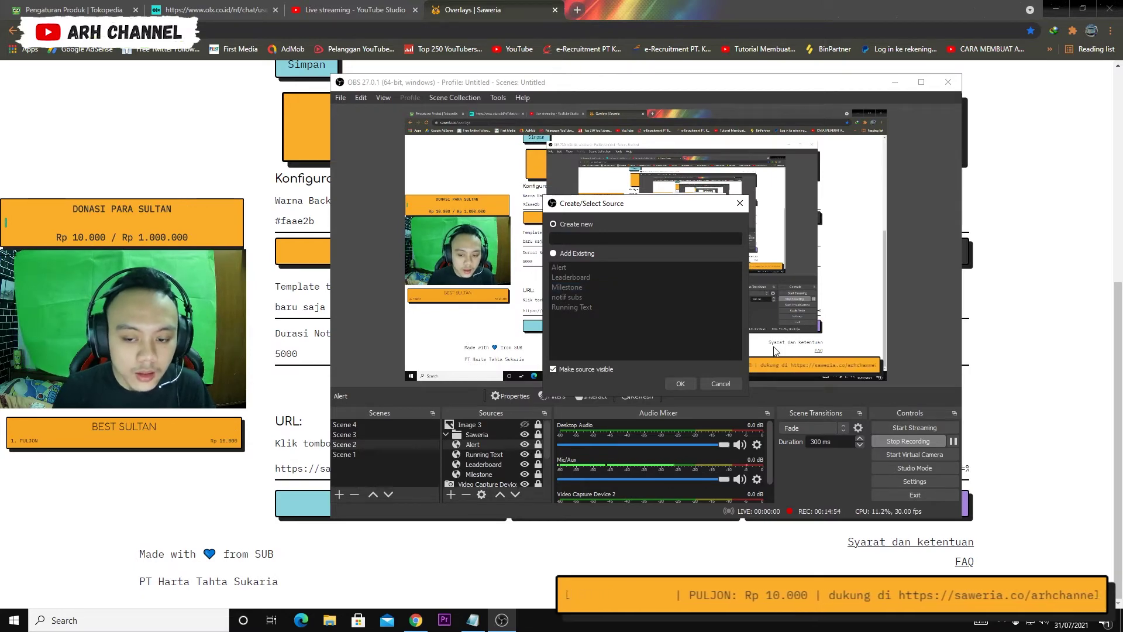
{"action": "left_click", "coordinate": [713, 381]}
Examine the overlay URL in the Alert source's properties and leave them without changes.
{"action": "double_click", "coordinate": [504, 446]}
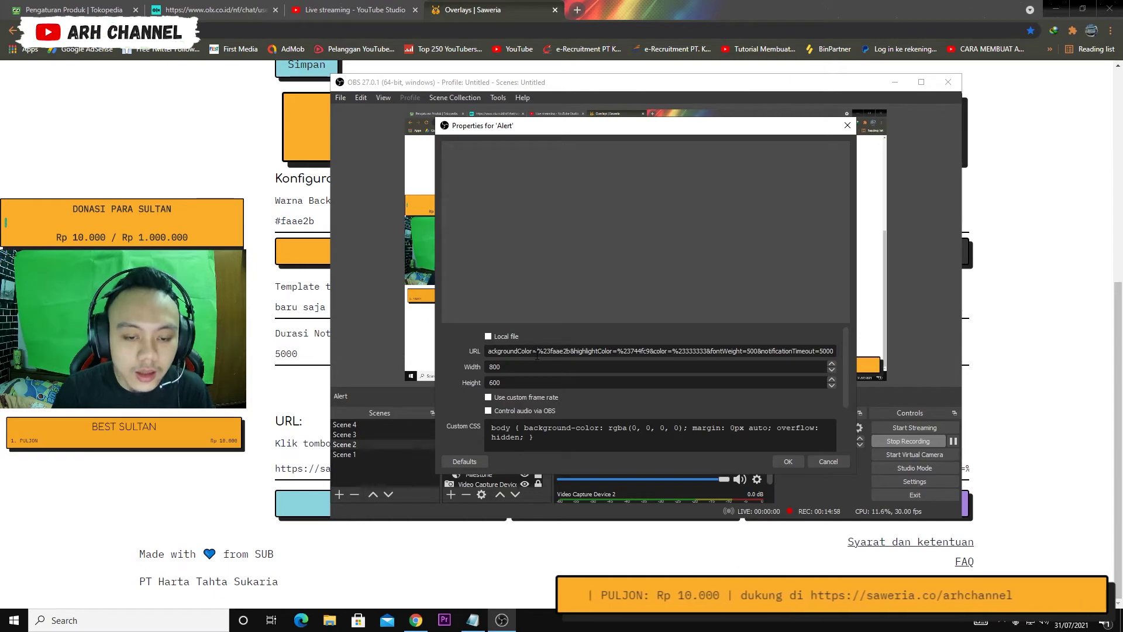
{"action": "left_click_drag", "start_coordinate": [491, 354], "coordinate": [556, 351]}
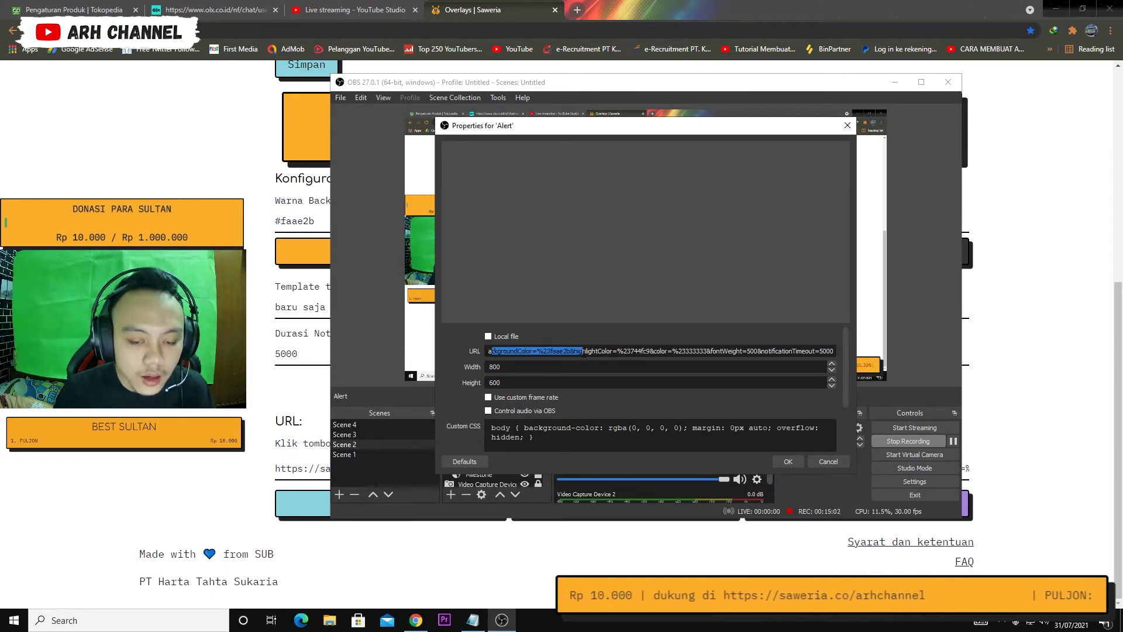
{"action": "left_click", "coordinate": [825, 462]}
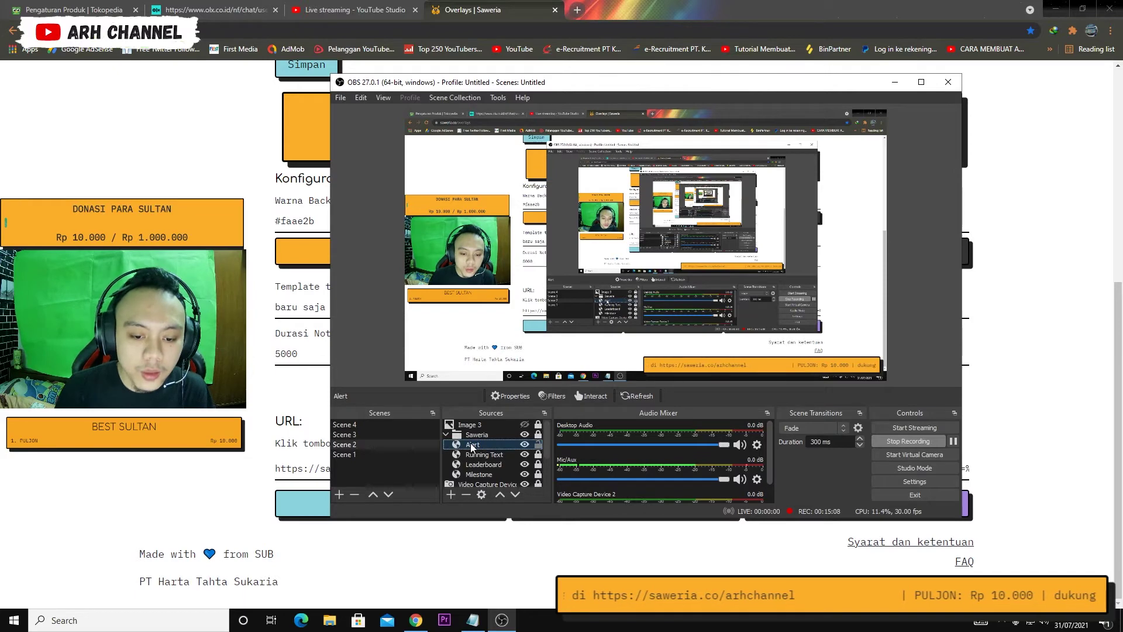
Unlock the Alert source, shift it slightly on the Scene 2 canvas and lock it again.
{"action": "left_click", "coordinate": [490, 446]}
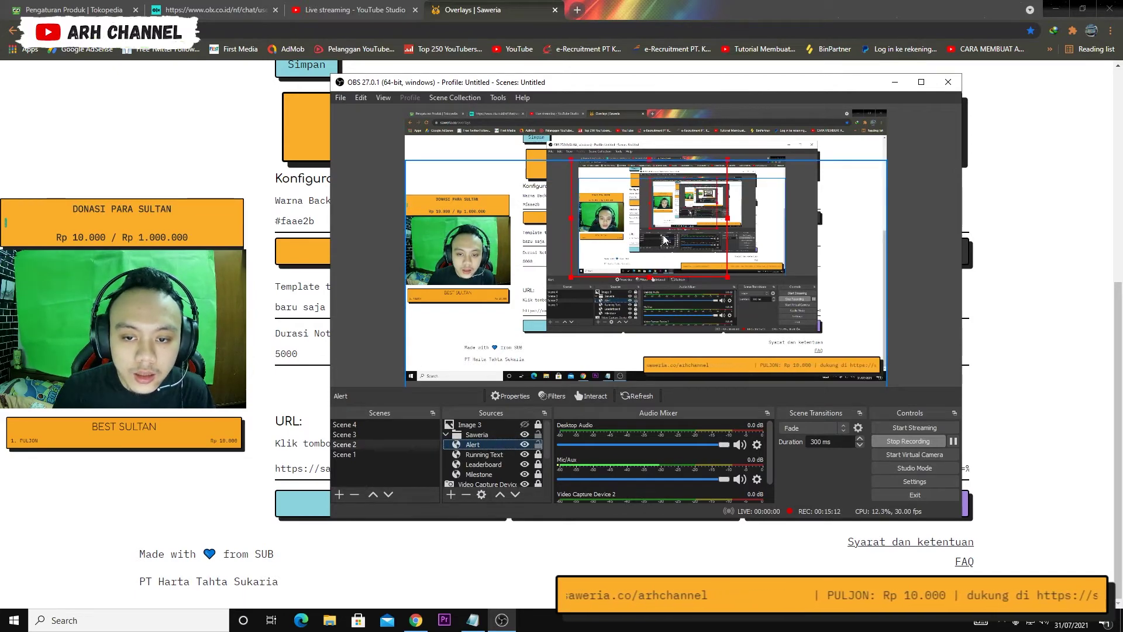
{"action": "left_click_drag", "start_coordinate": [628, 262], "coordinate": [630, 258]}
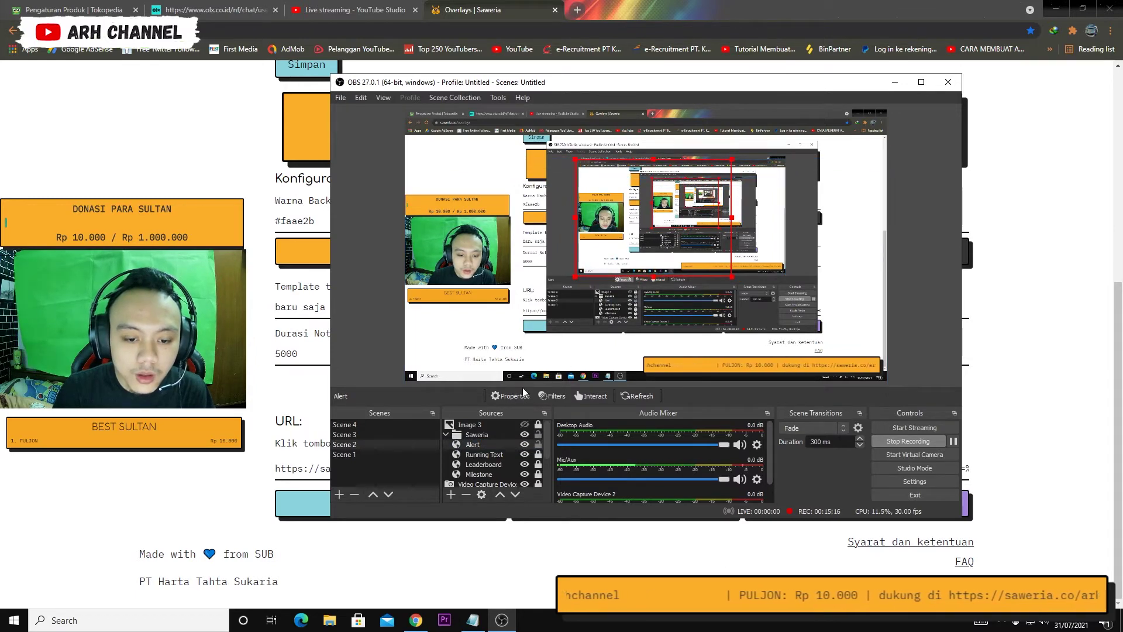
{"action": "left_click", "coordinate": [538, 444]}
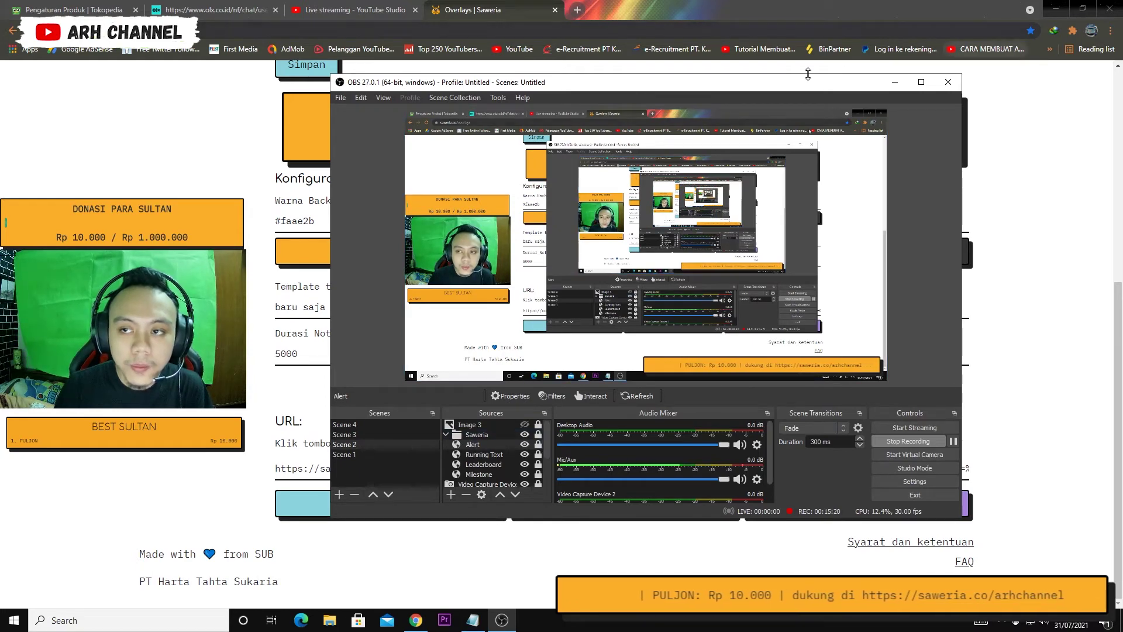
Trigger two test notifications from the Saweria Alert overlay page and check how each one displays in OBS.
{"action": "left_click", "coordinate": [745, 5]}
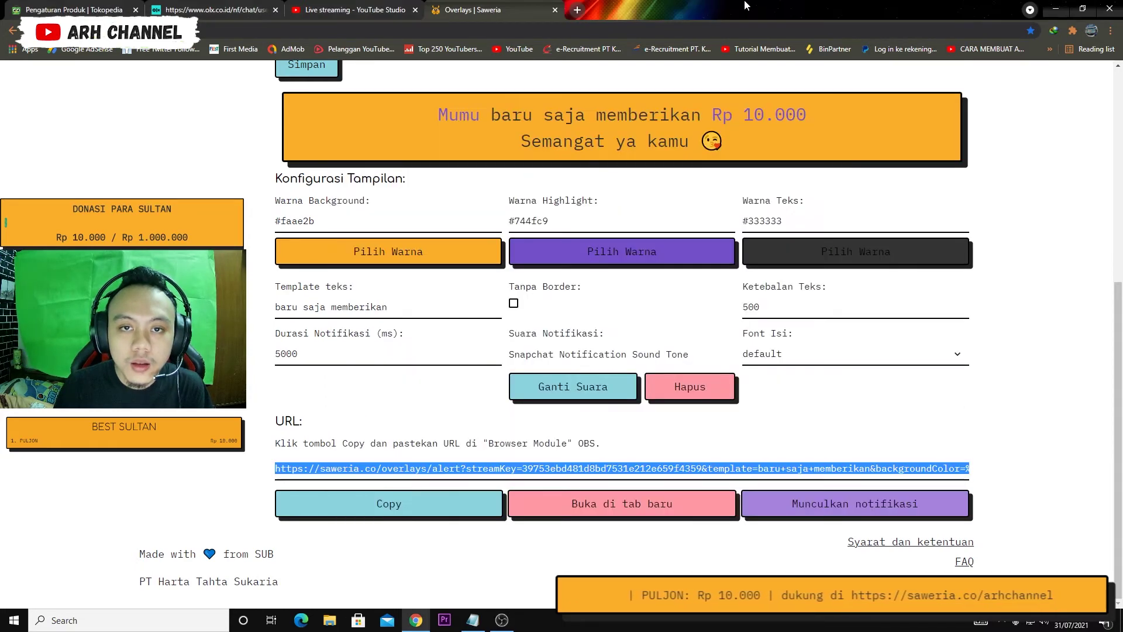
{"action": "left_click", "coordinate": [838, 506]}
{"action": "key", "text": "alt+Tab"}
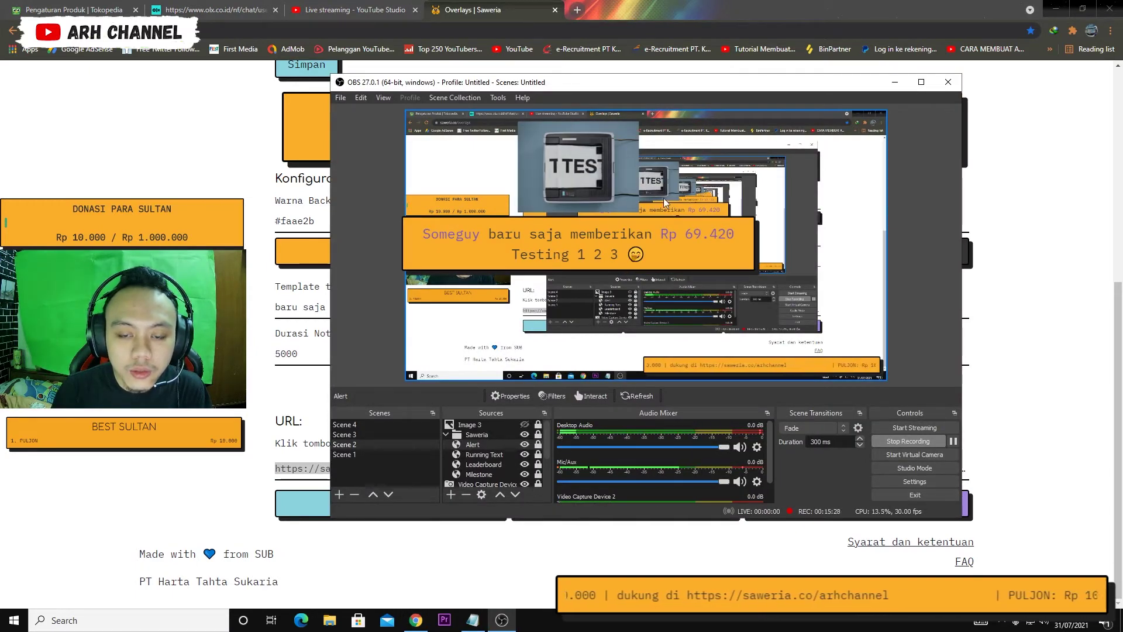
{"action": "key", "text": "alt+Tab"}
{"action": "left_click", "coordinate": [843, 505]}
{"action": "key", "text": "alt+Tab"}
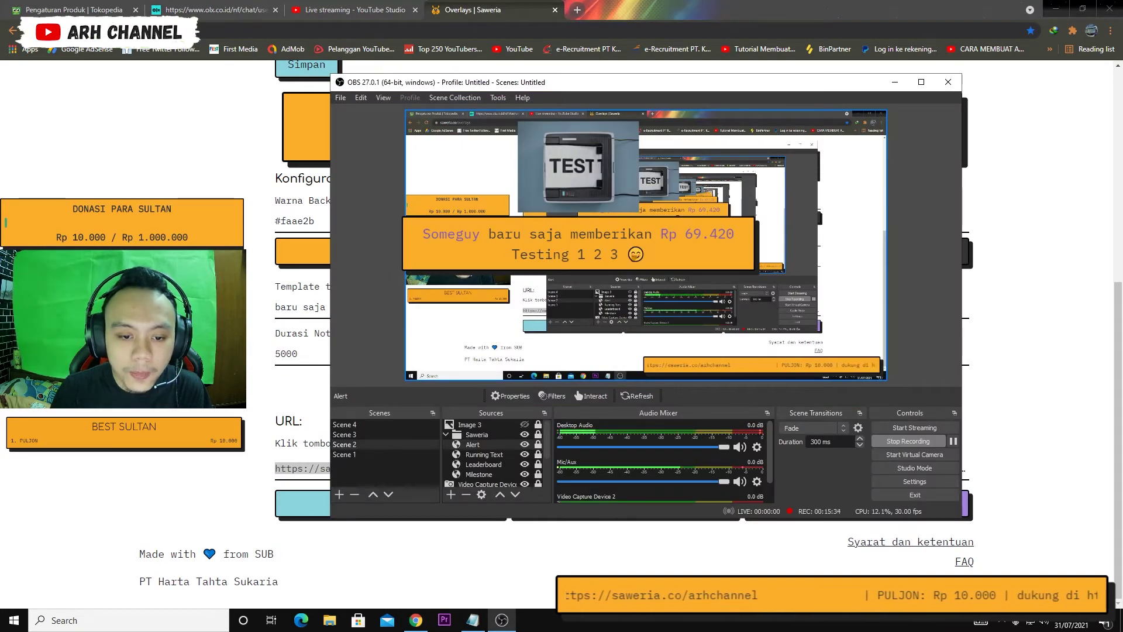
Open Saweria's Milestone overlay page and examine its display configuration and overlay URL.
{"action": "key", "text": "alt+Tab"}
{"action": "scroll", "coordinate": [279, 213], "scroll_direction": "up", "scroll_amount": 6}
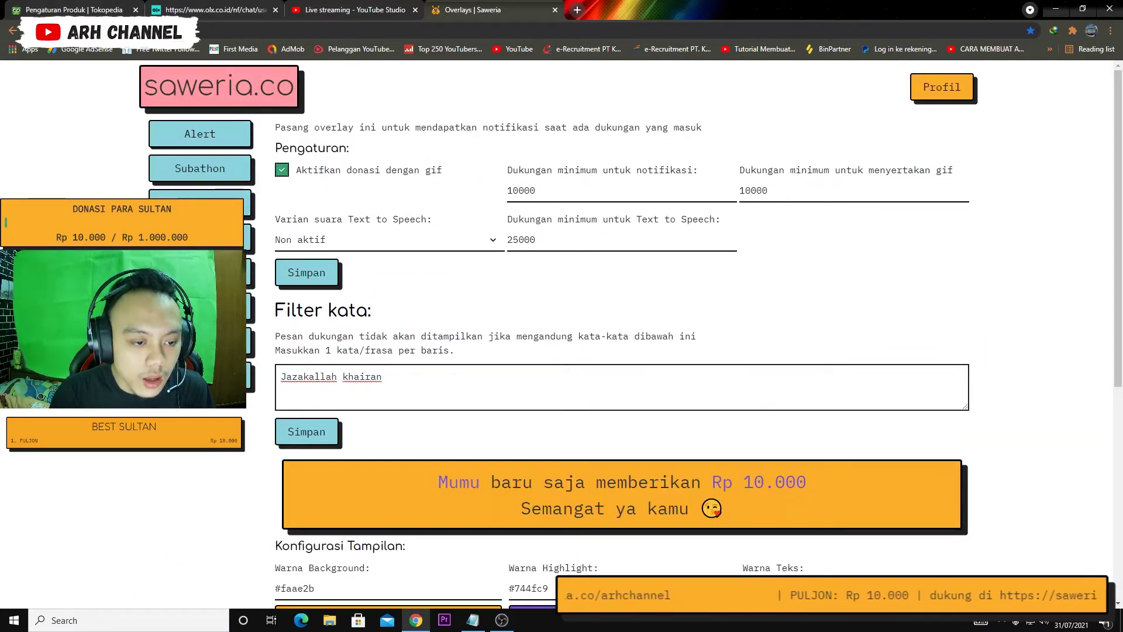
{"action": "left_click", "coordinate": [234, 202]}
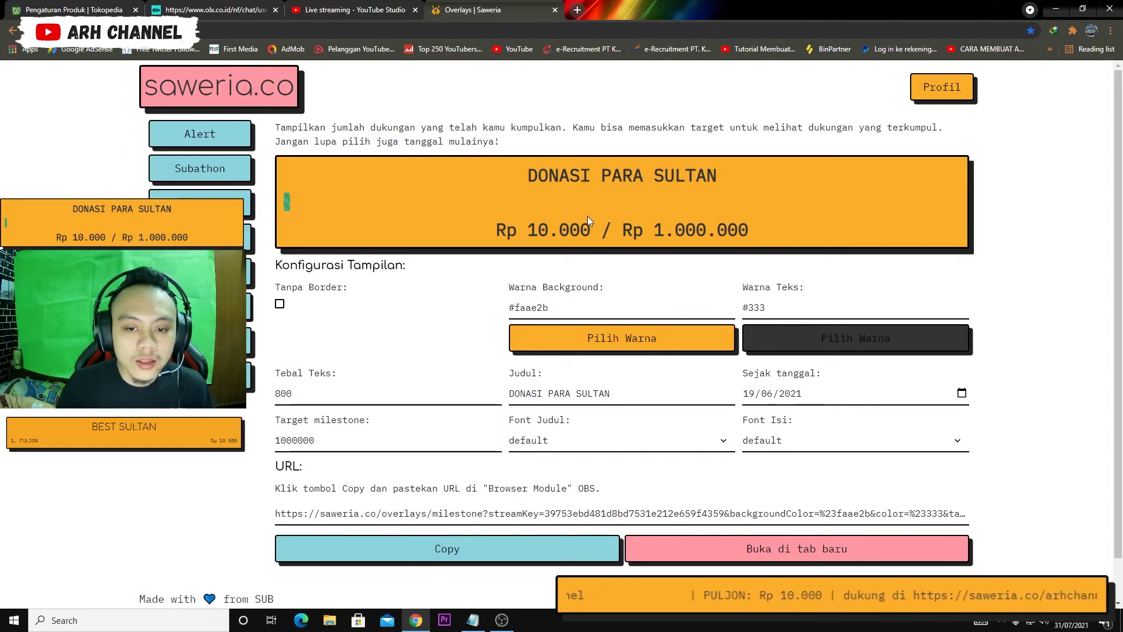
{"action": "scroll", "coordinate": [575, 274], "scroll_direction": "down", "scroll_amount": 1}
{"action": "scroll", "coordinate": [524, 338], "scroll_direction": "up", "scroll_amount": 1}
{"action": "scroll", "coordinate": [607, 436], "scroll_direction": "down", "scroll_amount": 1}
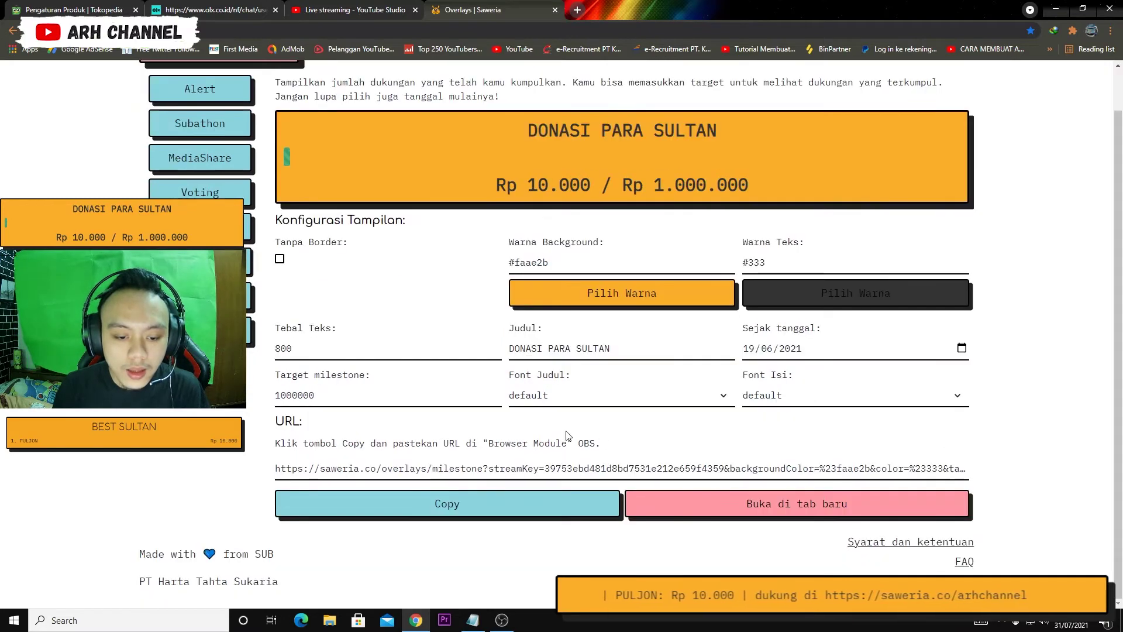
{"action": "left_click_drag", "start_coordinate": [308, 468], "coordinate": [450, 488]}
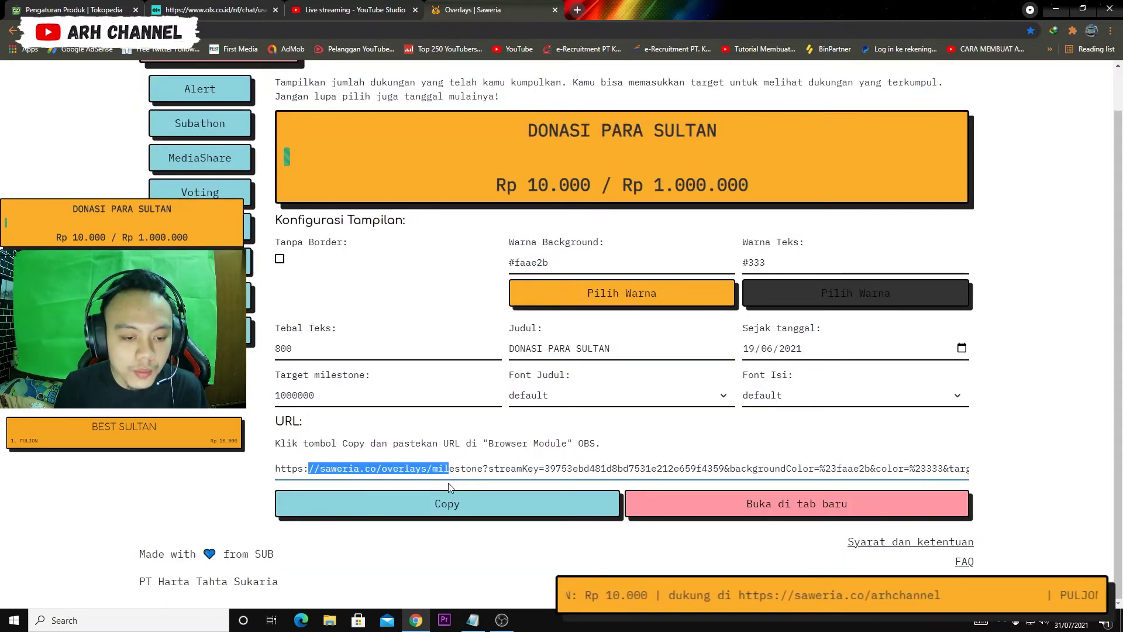
{"action": "key", "text": "alt+Tab"}
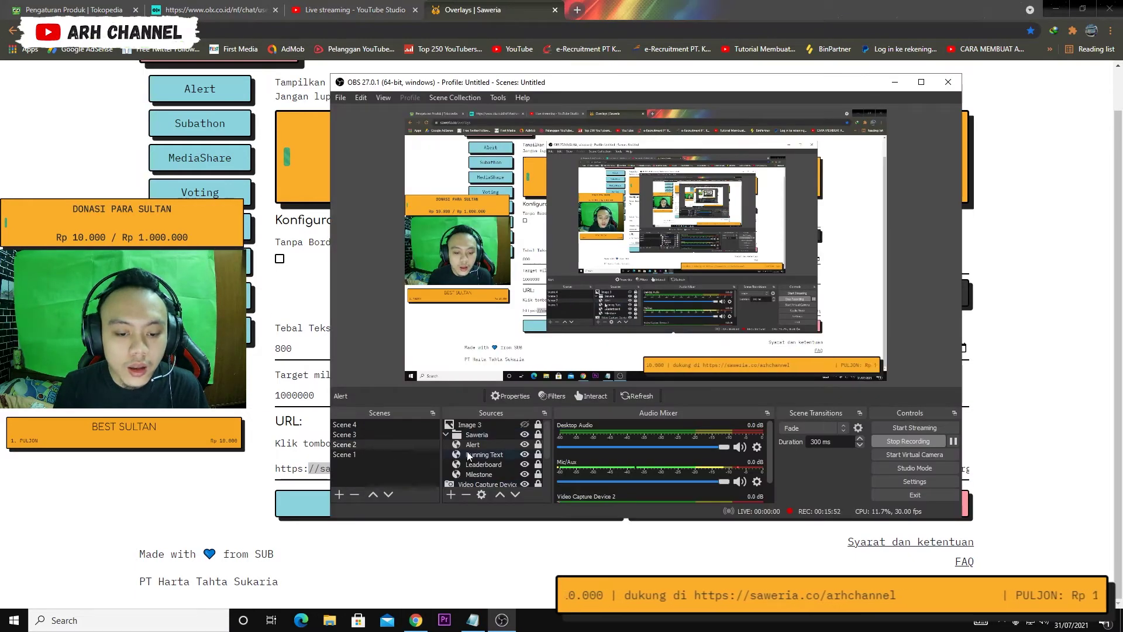
{"action": "left_click", "coordinate": [450, 495]}
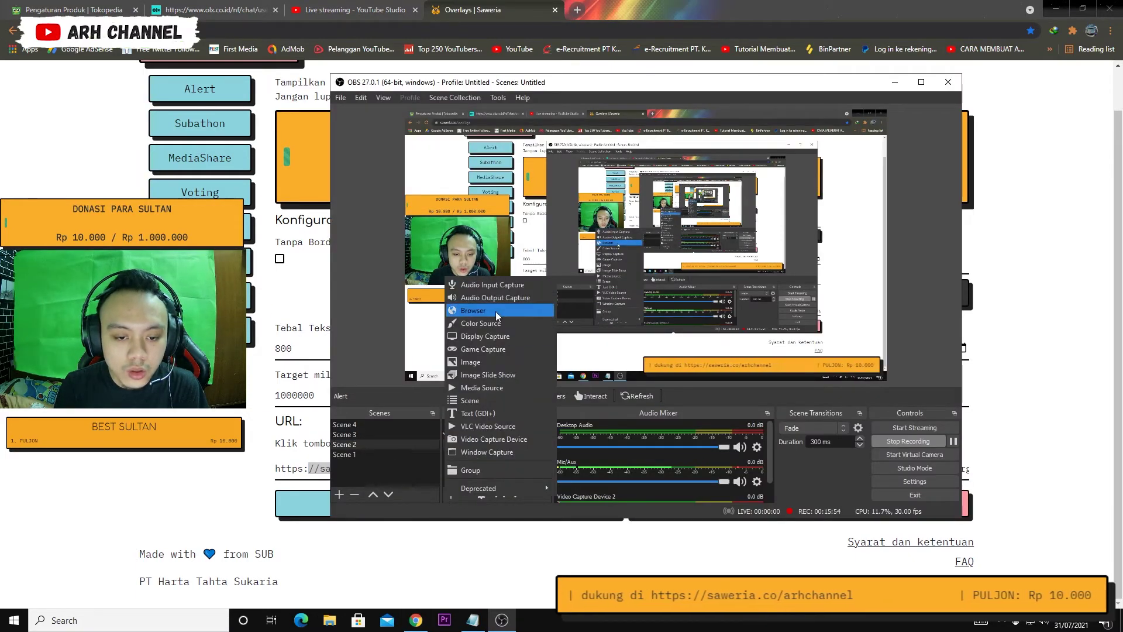
{"action": "left_click", "coordinate": [503, 310]}
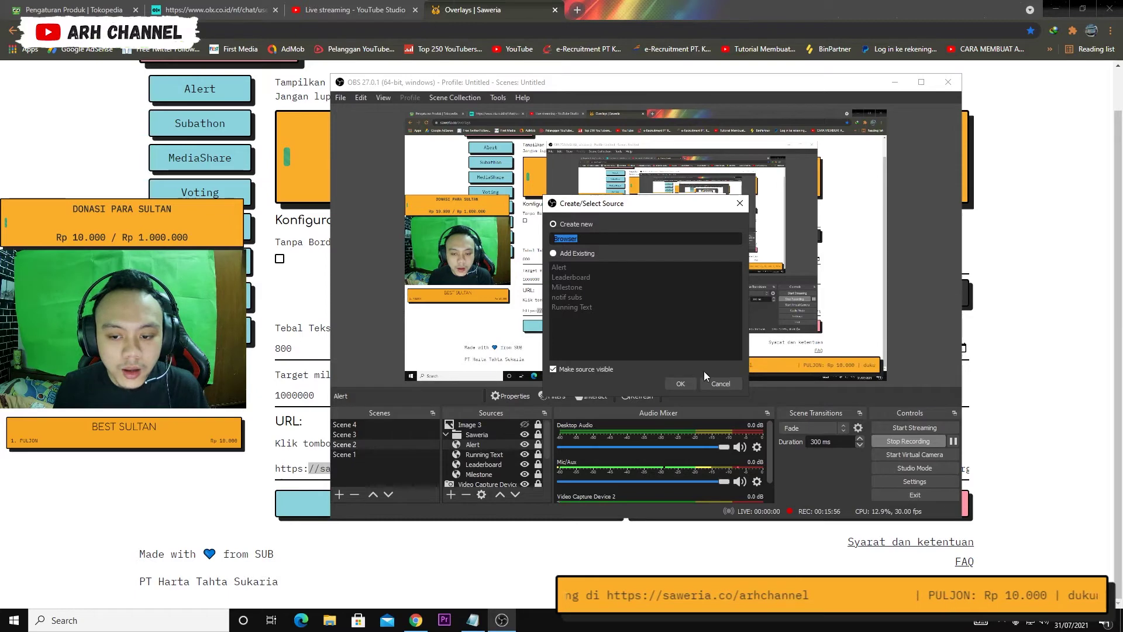
{"action": "left_click", "coordinate": [721, 384]}
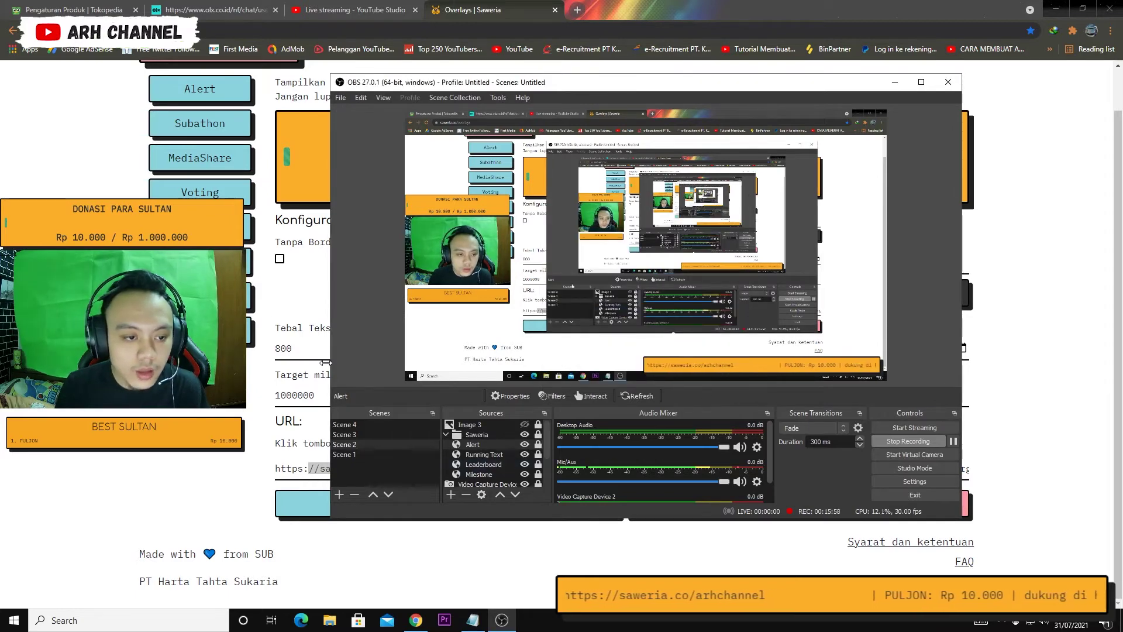
Examine the overlay URL in the Milestone source's properties and the source's placement on the Scene 2 canvas.
{"action": "double_click", "coordinate": [478, 474]}
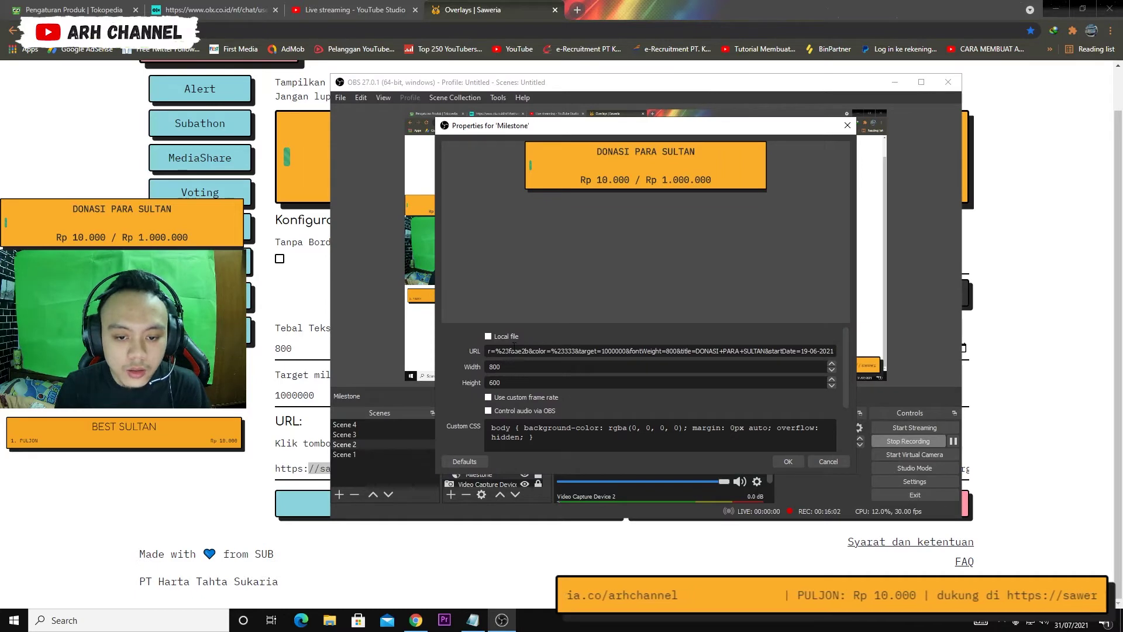
{"action": "left_click_drag", "start_coordinate": [515, 351], "coordinate": [629, 355]}
{"action": "left_click", "coordinate": [822, 465]}
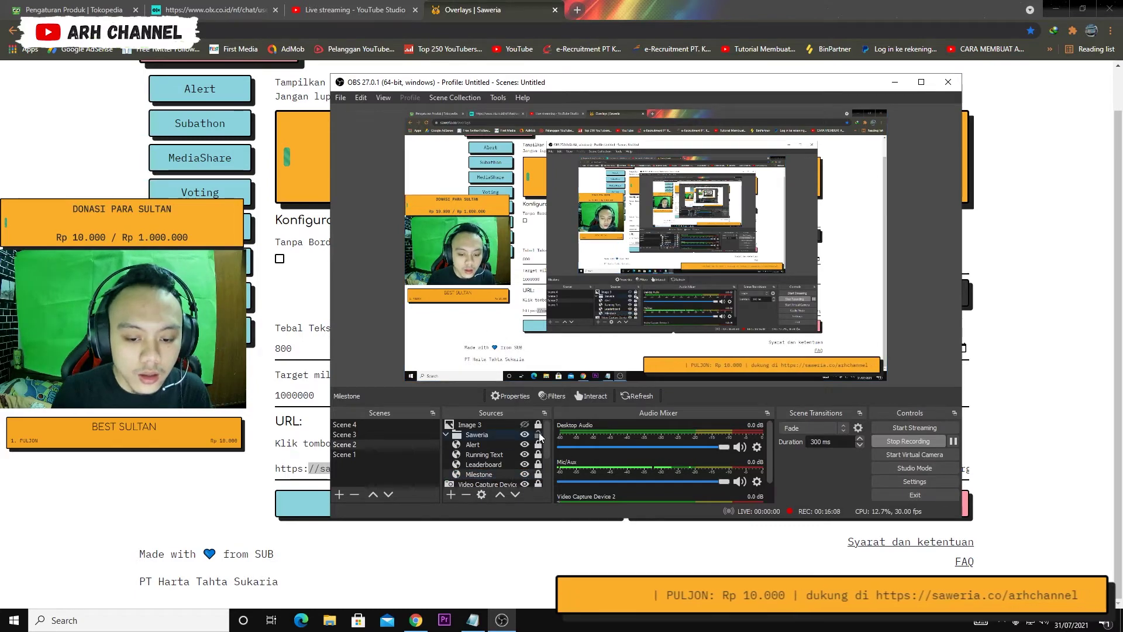
{"action": "left_click", "coordinate": [485, 281]}
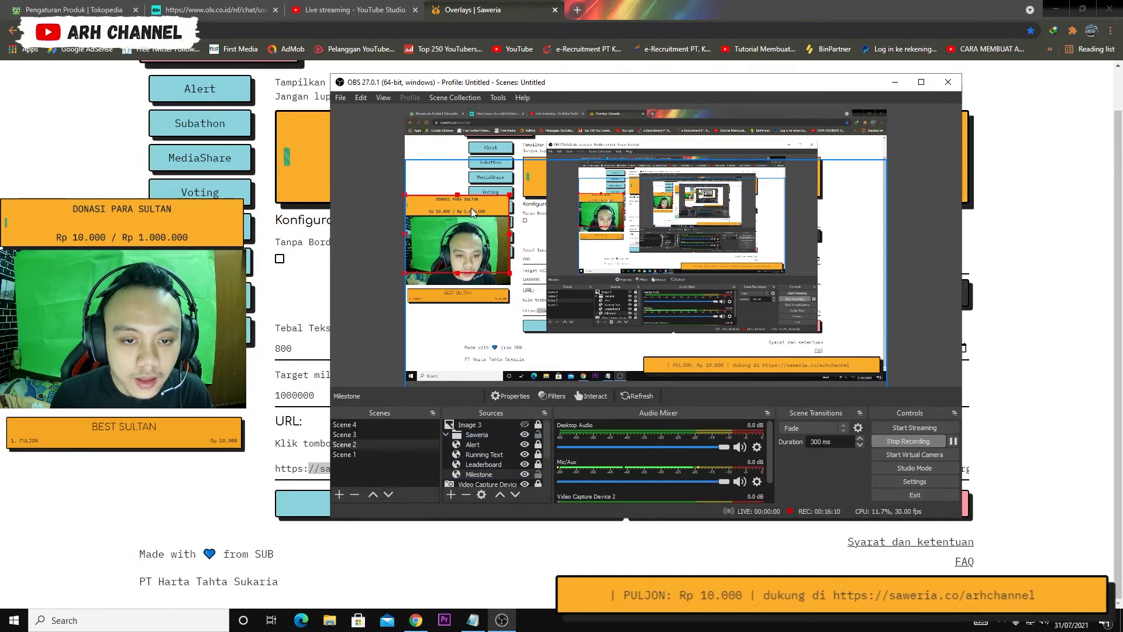
{"action": "left_click", "coordinate": [442, 366]}
Examine Saweria's Leaderboard and Running Text overlay settings and URLs, checking the leaderboard's placement in OBS.
{"action": "left_click", "coordinate": [201, 261]}
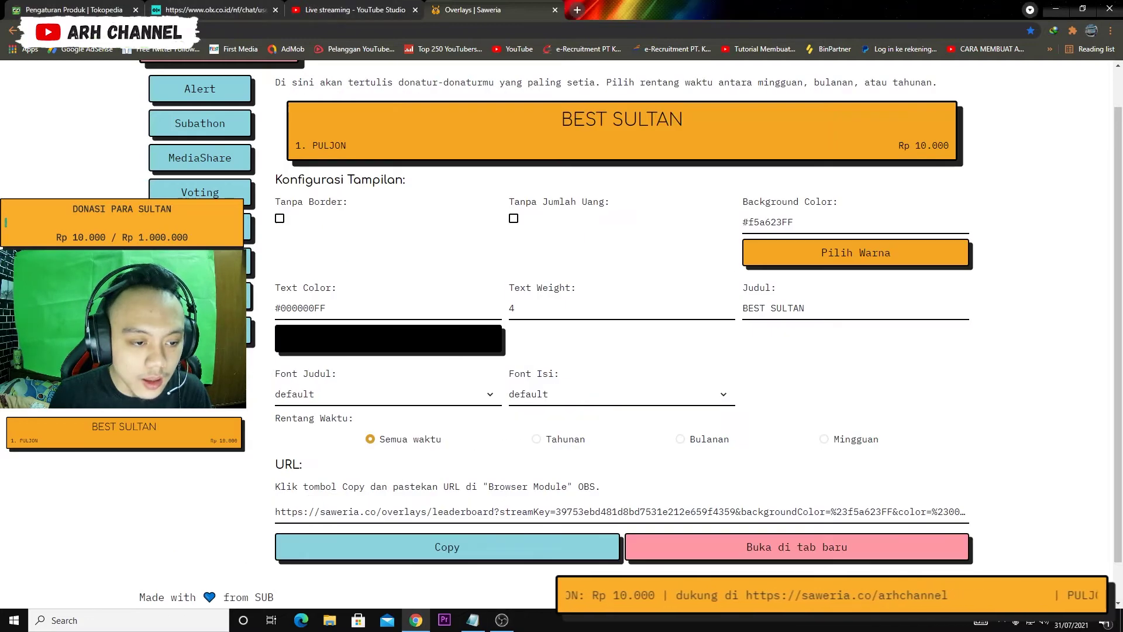
{"action": "scroll", "coordinate": [613, 358], "scroll_direction": "down", "scroll_amount": 1}
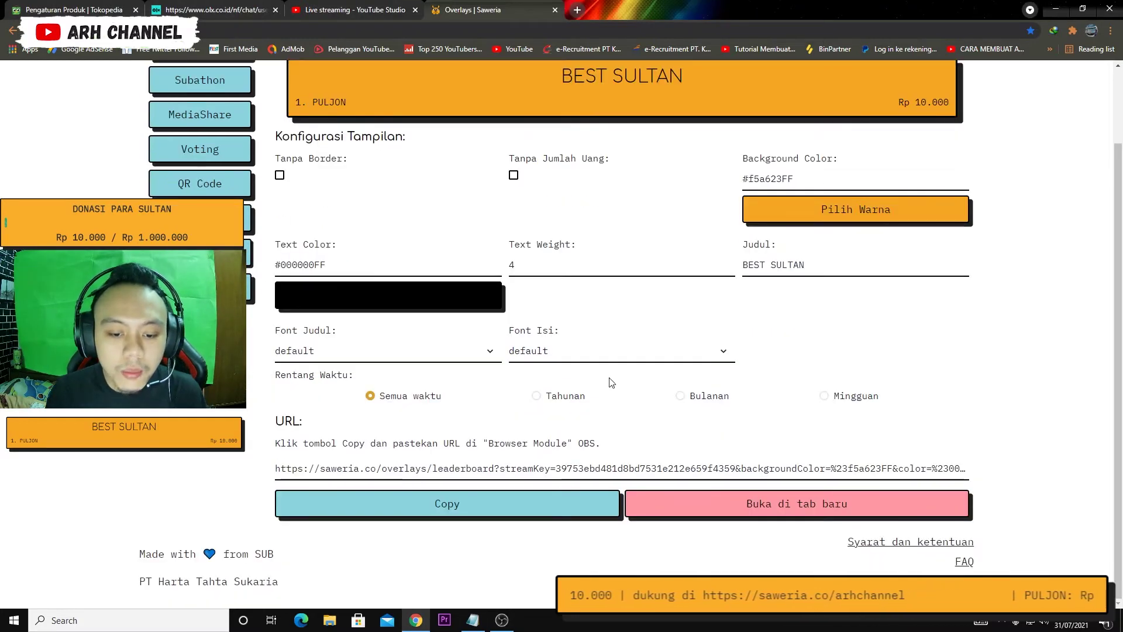
{"action": "key", "text": "alt+Tab"}
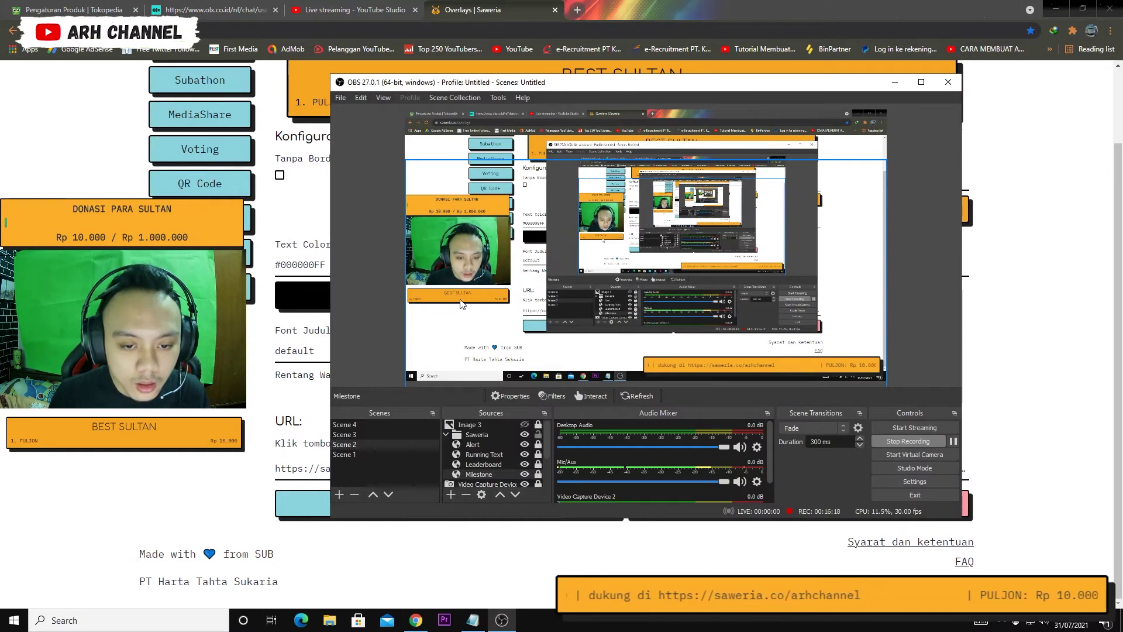
{"action": "left_click", "coordinate": [200, 287]}
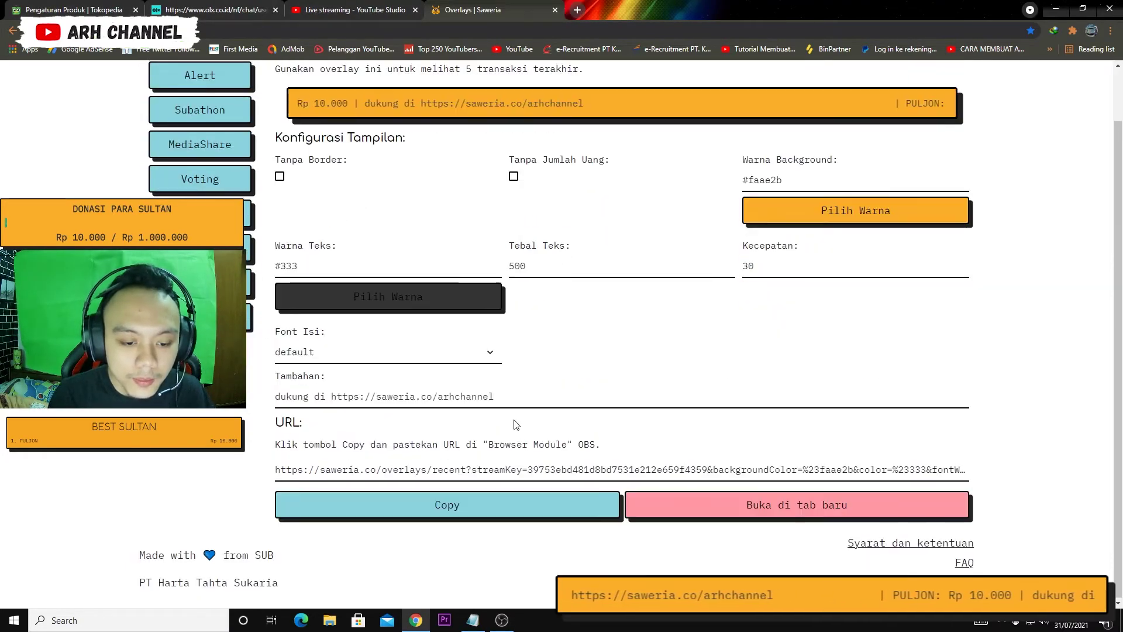
Switch to OBS, lock and collapse the Saweria source group in Scene 2, and return to the browser.
{"action": "key", "text": "alt+Tab"}
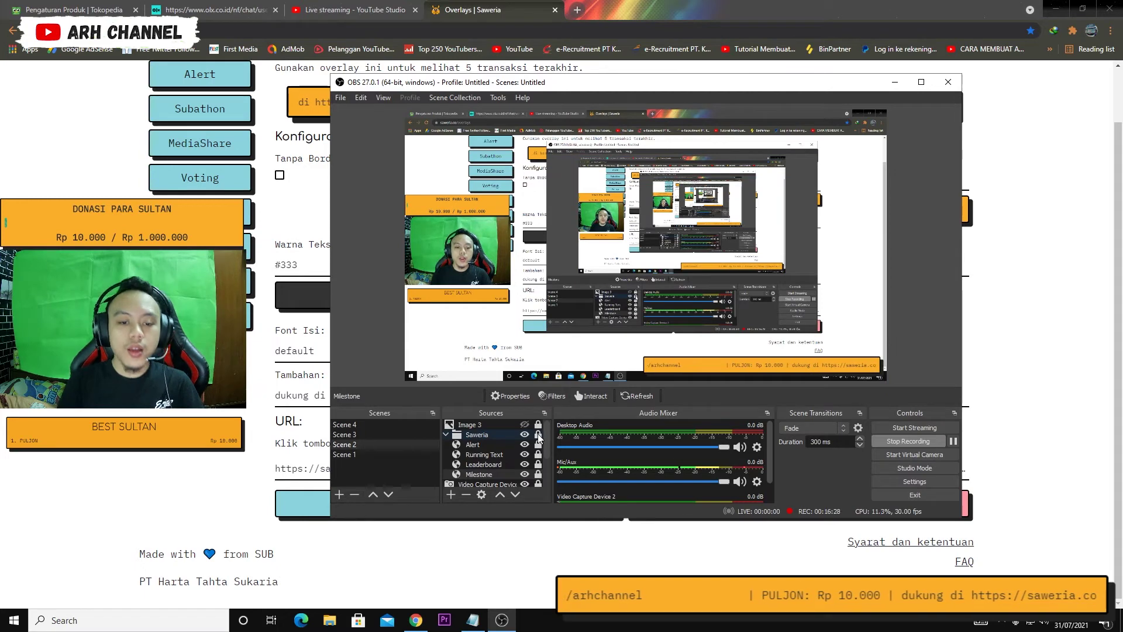
{"action": "left_click", "coordinate": [447, 435]}
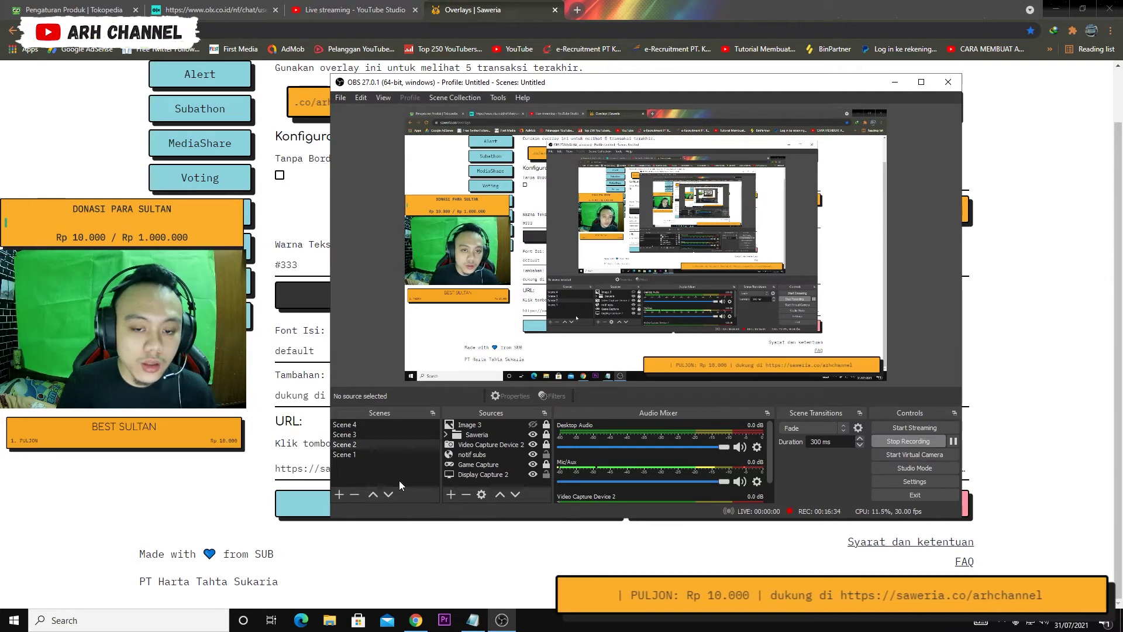
{"action": "left_click", "coordinate": [894, 82]}
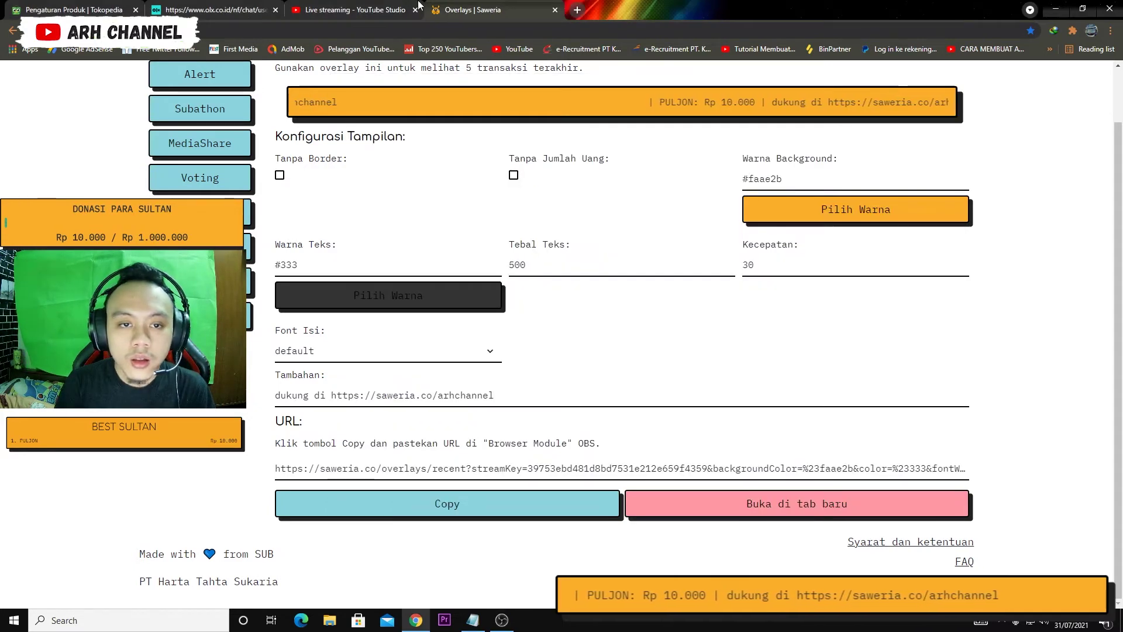
Close the Saweria overlay page and open the bookmarked Streamlabs Alert Box page in a new browser tab.
{"action": "key", "text": "ctrl+w"}
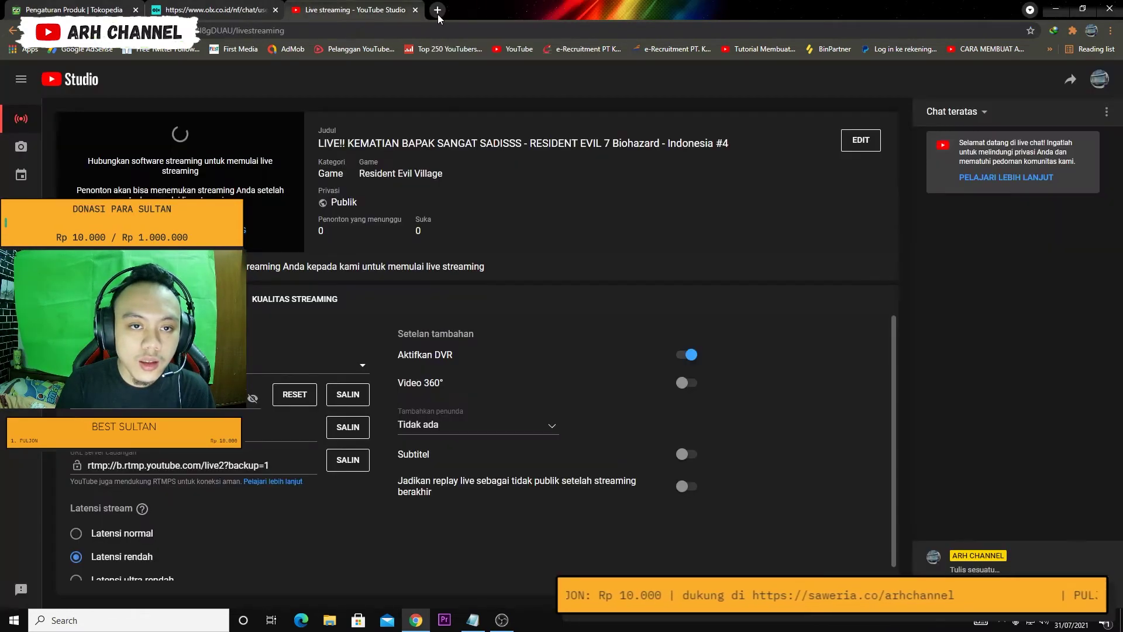
{"action": "left_click", "coordinate": [439, 10]}
{"action": "left_click", "coordinate": [1050, 49]}
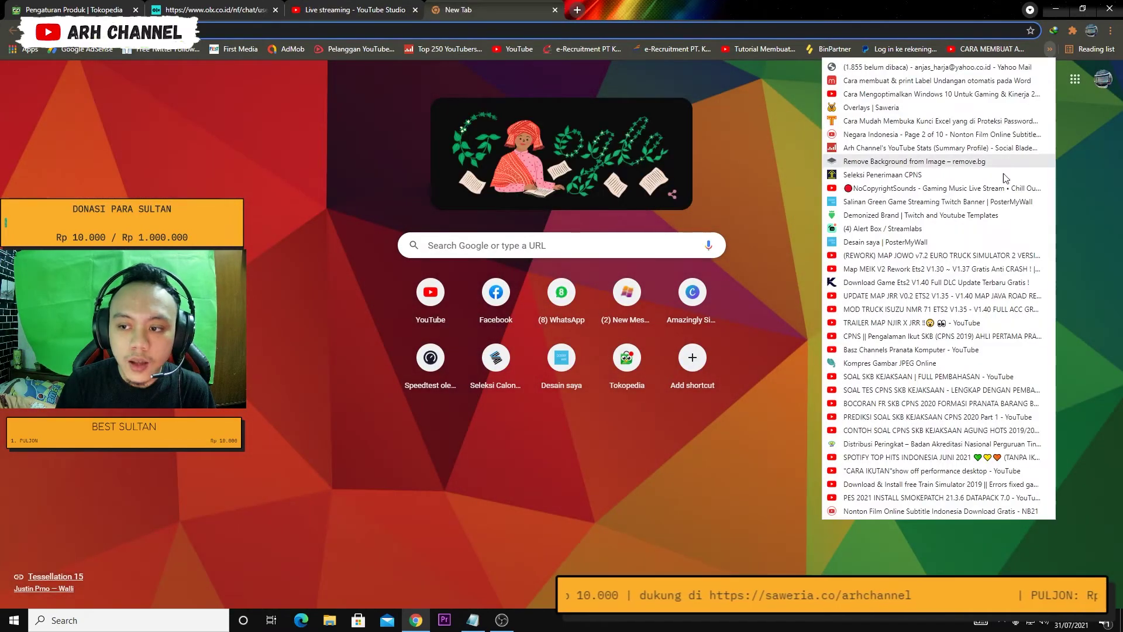
{"action": "left_click", "coordinate": [934, 229]}
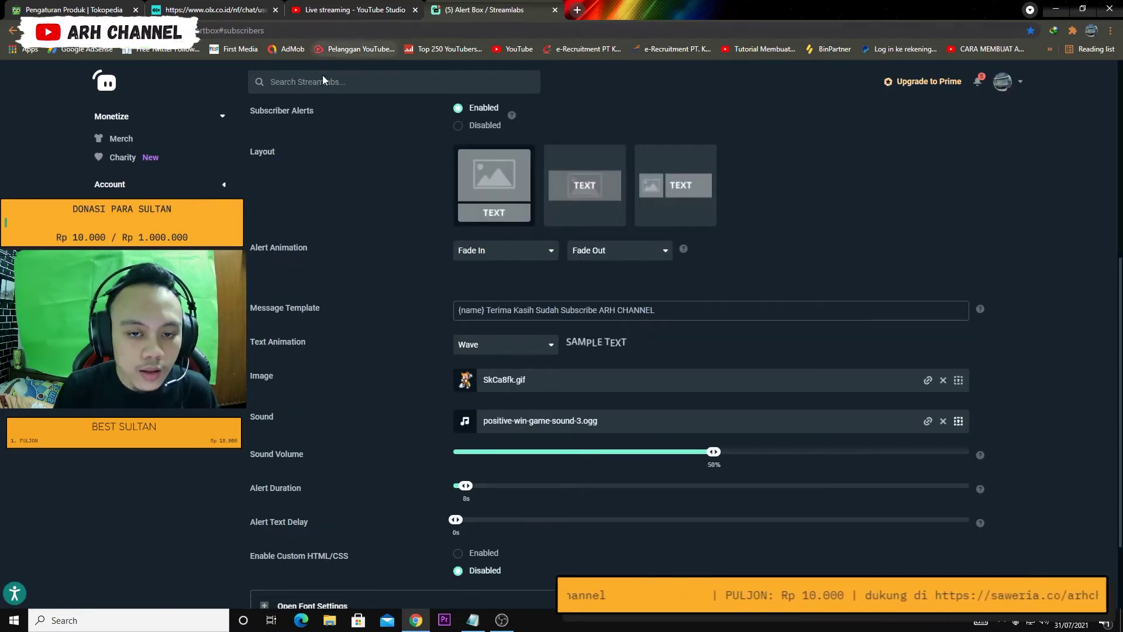
Check Scene 2's source list in OBS and return to the Streamlabs Alert Box page.
{"action": "key", "text": "alt+Tab"}
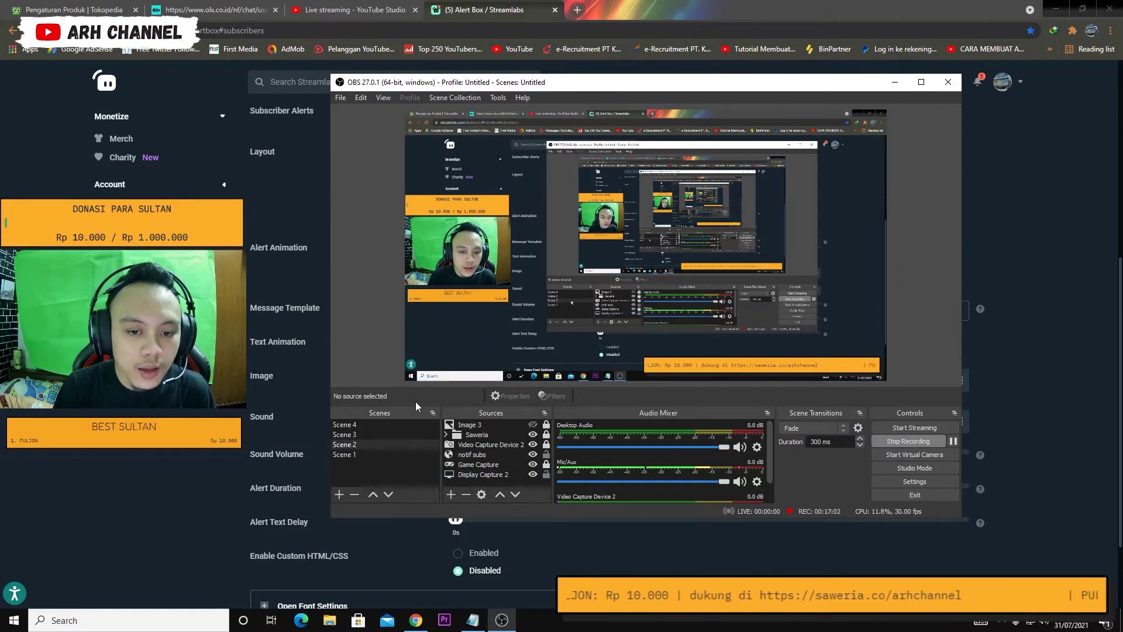
{"action": "left_click", "coordinate": [886, 87]}
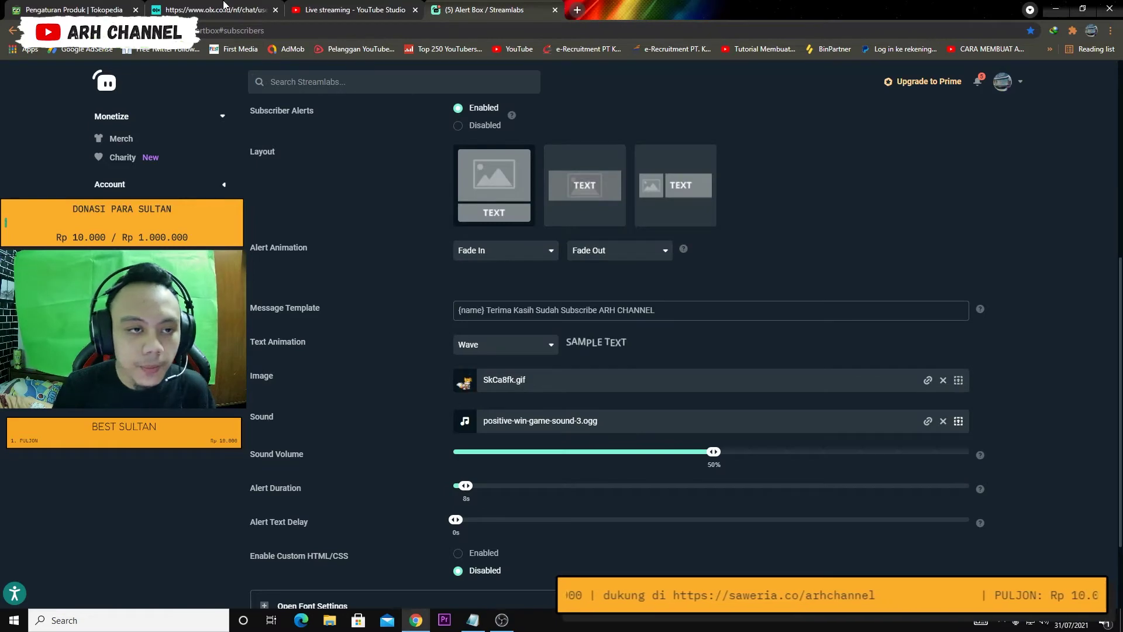
Switch OBS to Scene 4 and return to the Streamlabs Alert Box page in the browser.
{"action": "left_click", "coordinate": [351, 10]}
{"action": "left_click", "coordinate": [468, 10]}
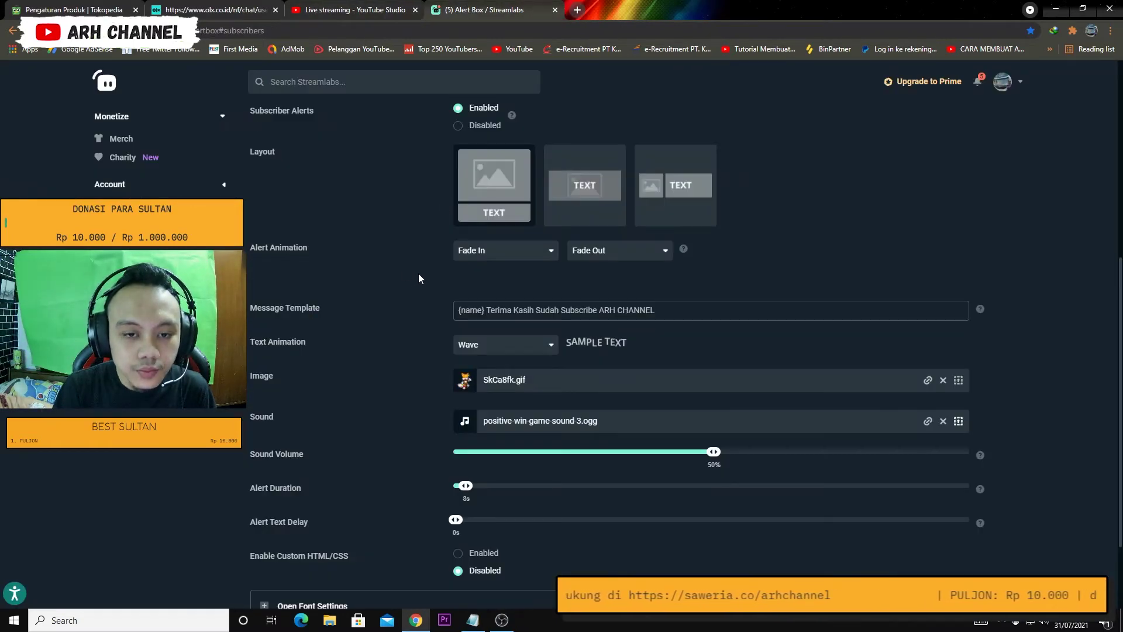
{"action": "scroll", "coordinate": [419, 273], "scroll_direction": "up", "scroll_amount": 6}
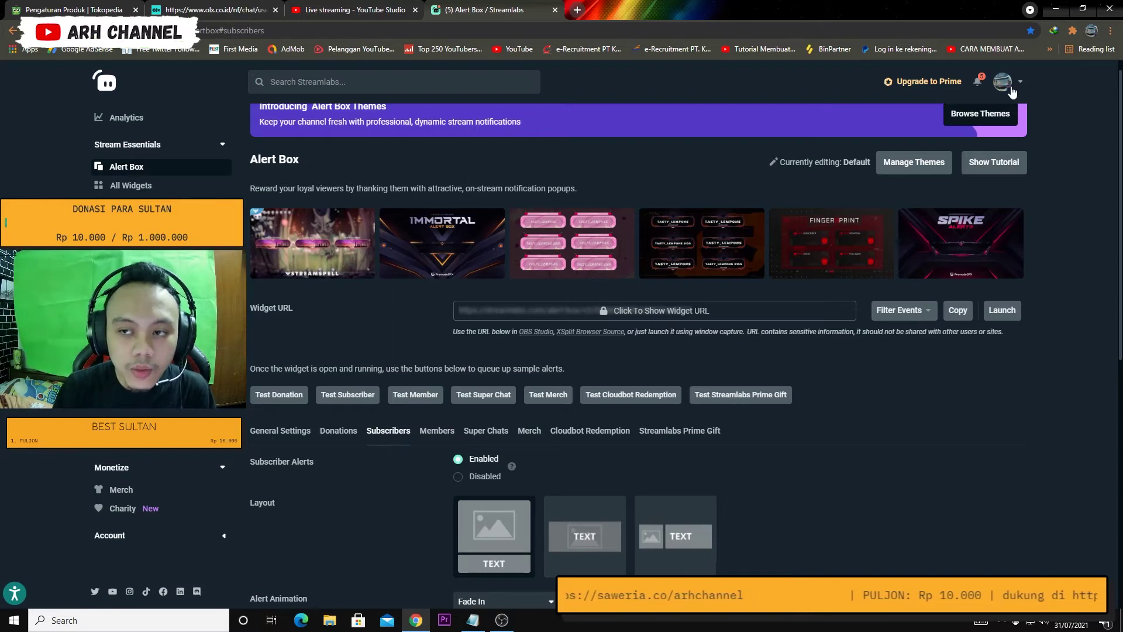
{"action": "left_click", "coordinate": [501, 620]}
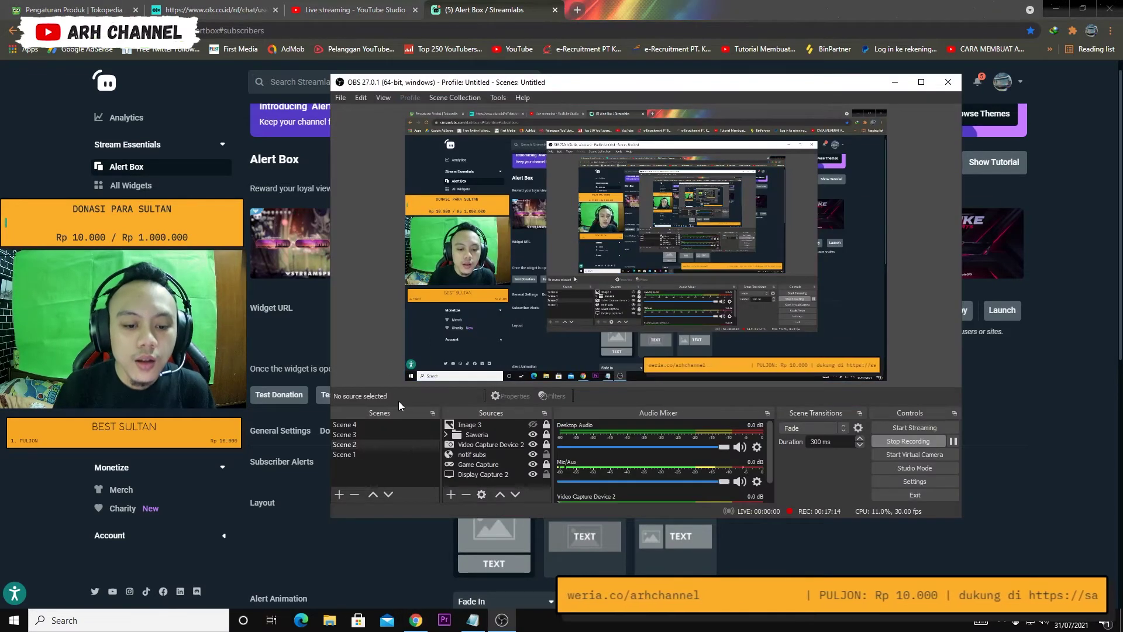
{"action": "left_click", "coordinate": [363, 427]}
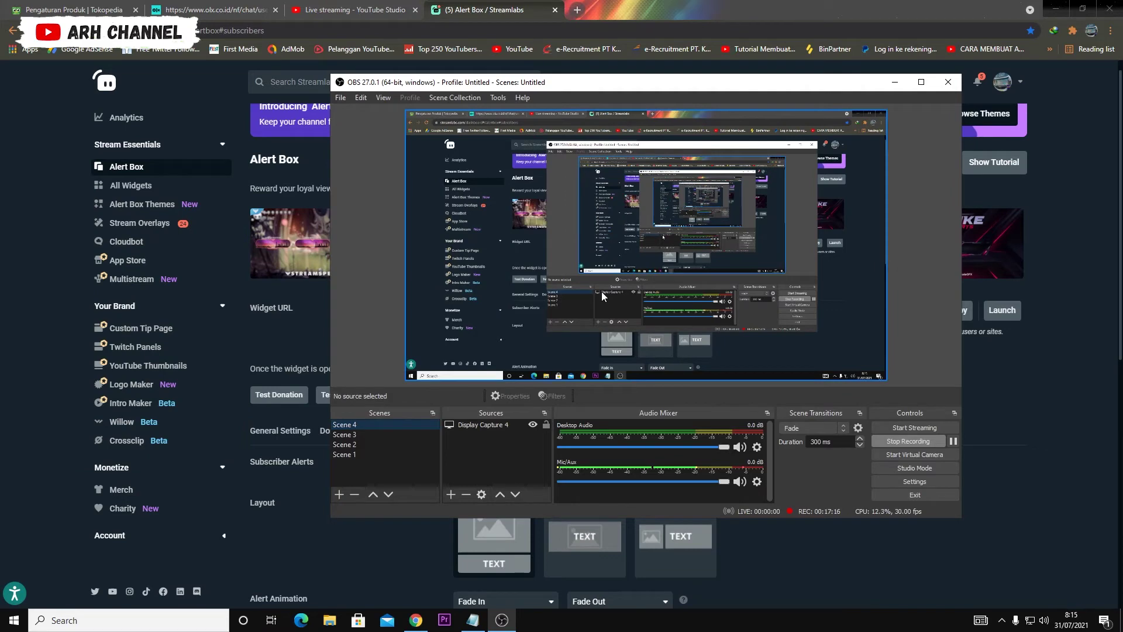
{"action": "left_click", "coordinate": [894, 83]}
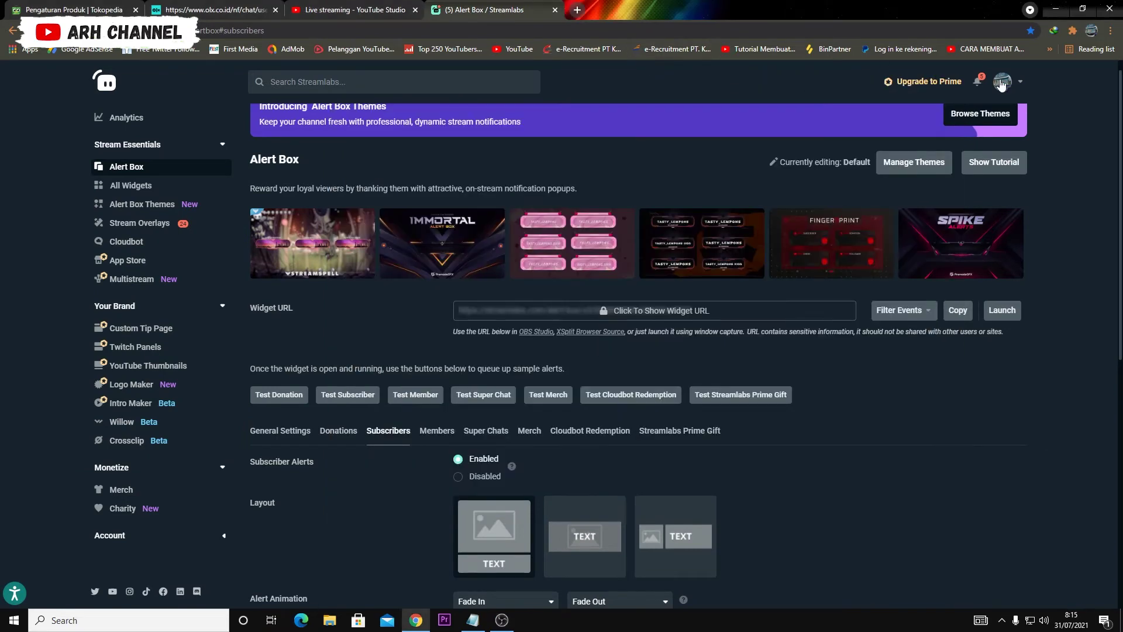
{"action": "key", "text": "alt+Tab"}
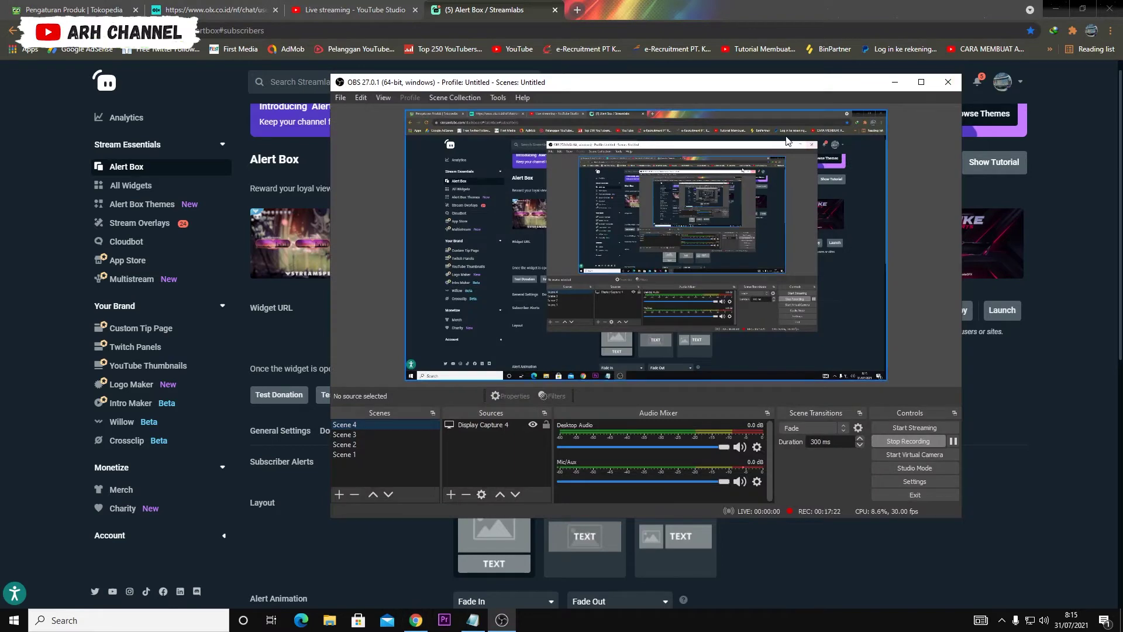
{"action": "key", "text": "alt+Tab"}
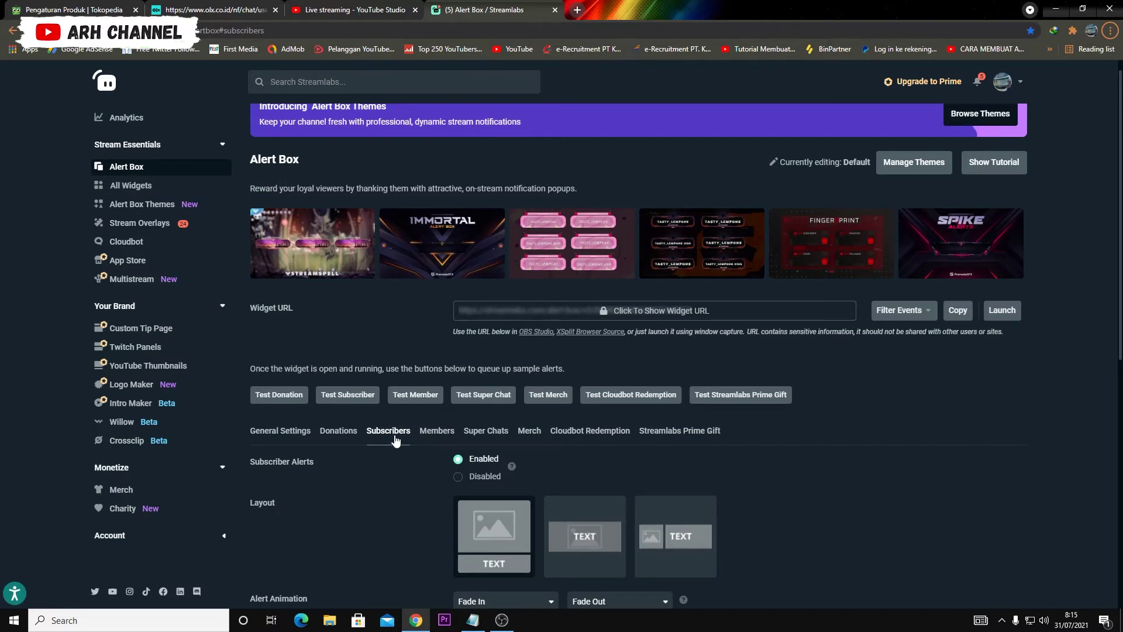
Examine the Subscribers alert settings in Streamlabs, including the message template, image, sound, volume and alert duration.
{"action": "scroll", "coordinate": [395, 439], "scroll_direction": "down", "scroll_amount": 6}
{"action": "scroll", "coordinate": [420, 424], "scroll_direction": "up", "scroll_amount": 1}
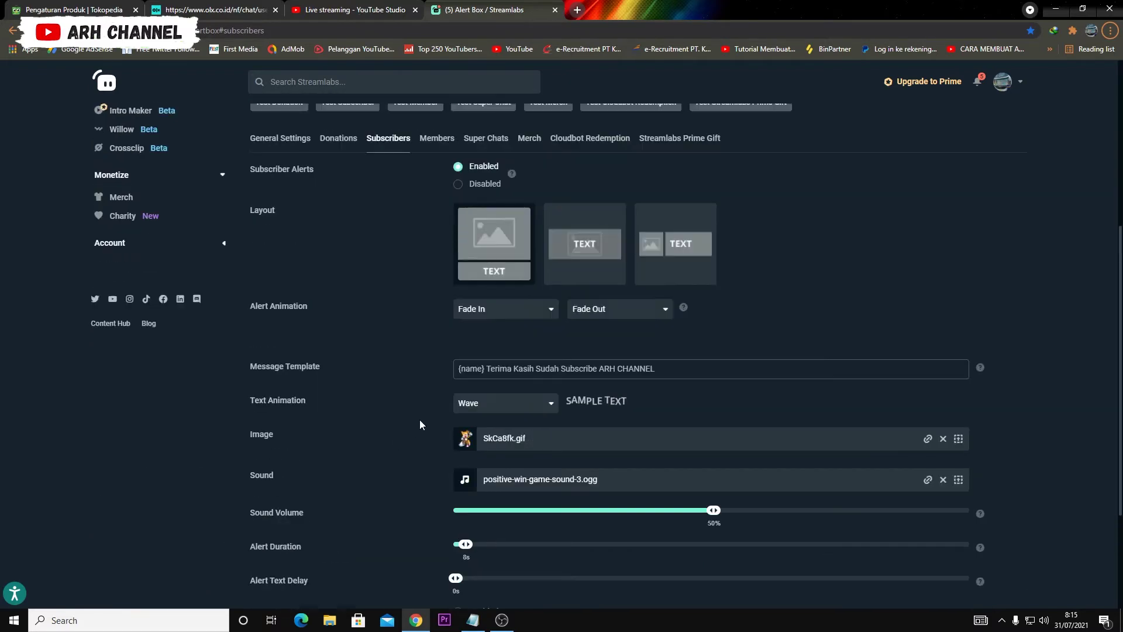
{"action": "scroll", "coordinate": [430, 412], "scroll_direction": "down", "scroll_amount": 1}
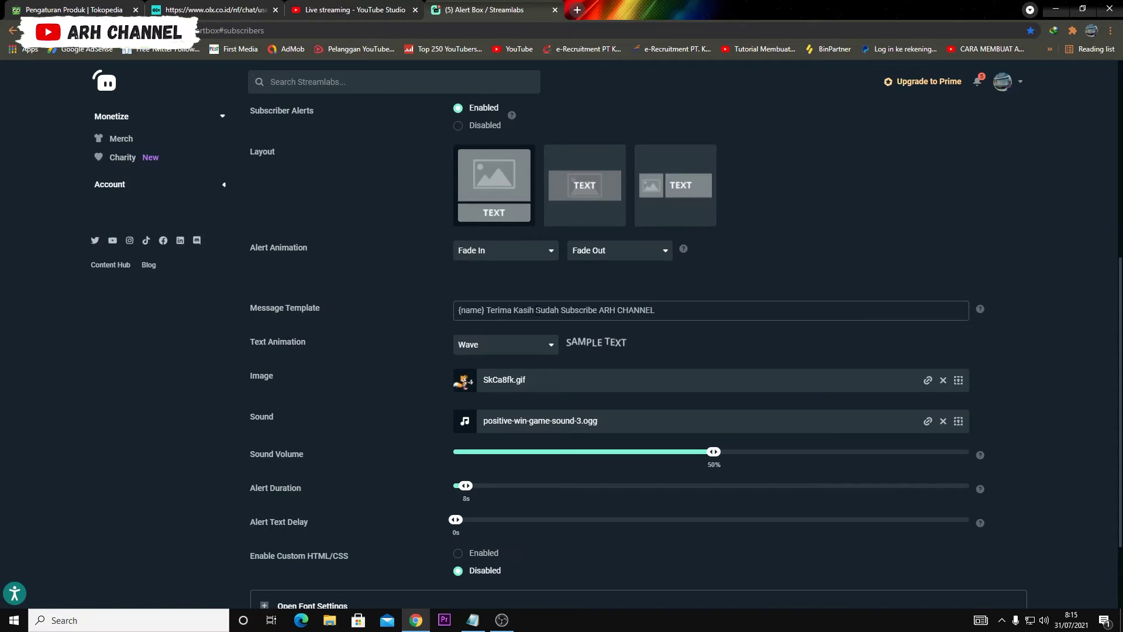
{"action": "left_click_drag", "start_coordinate": [534, 310], "coordinate": [604, 310]}
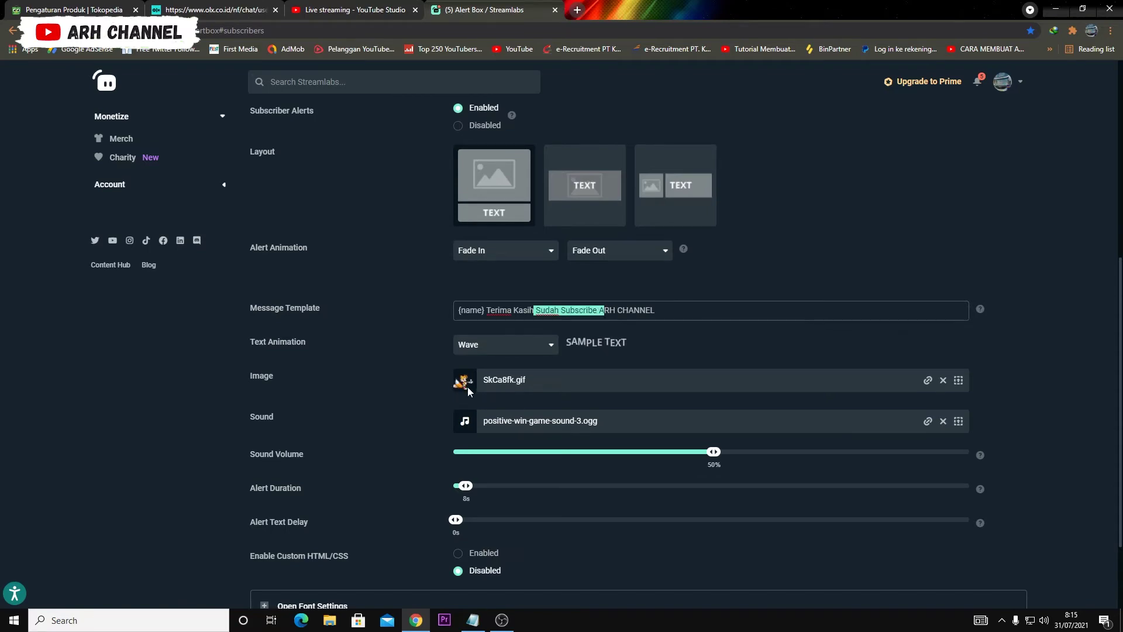
{"action": "scroll", "coordinate": [469, 389], "scroll_direction": "down", "scroll_amount": 2}
{"action": "scroll", "coordinate": [469, 390], "scroll_direction": "up", "scroll_amount": 3}
{"action": "left_click_drag", "start_coordinate": [479, 372], "coordinate": [656, 373]}
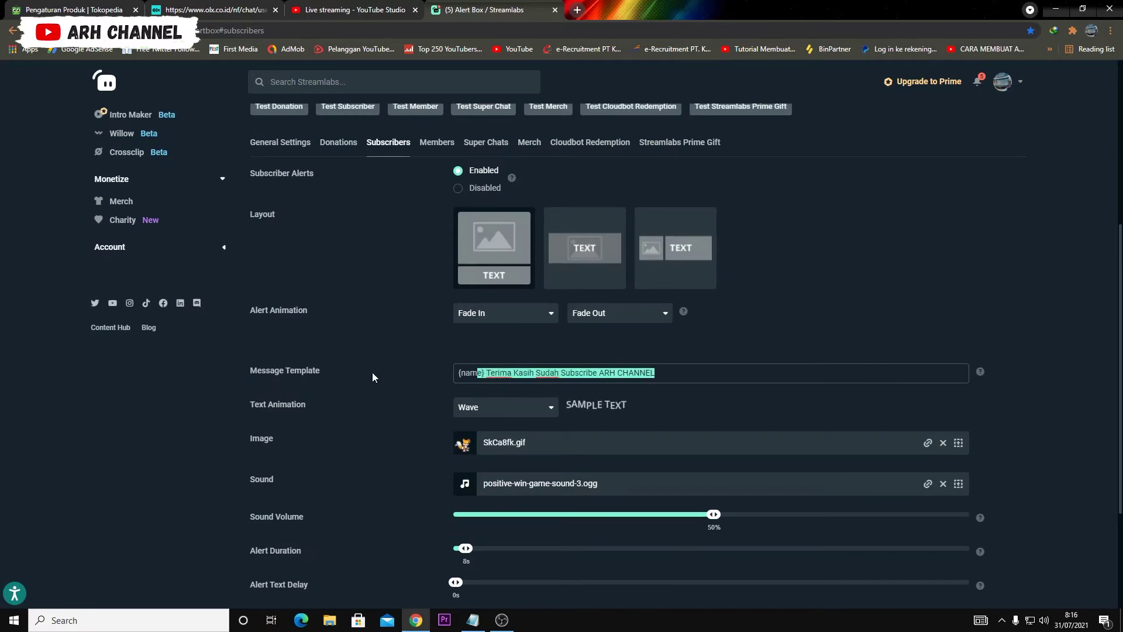
{"action": "scroll", "coordinate": [404, 389], "scroll_direction": "down", "scroll_amount": 3}
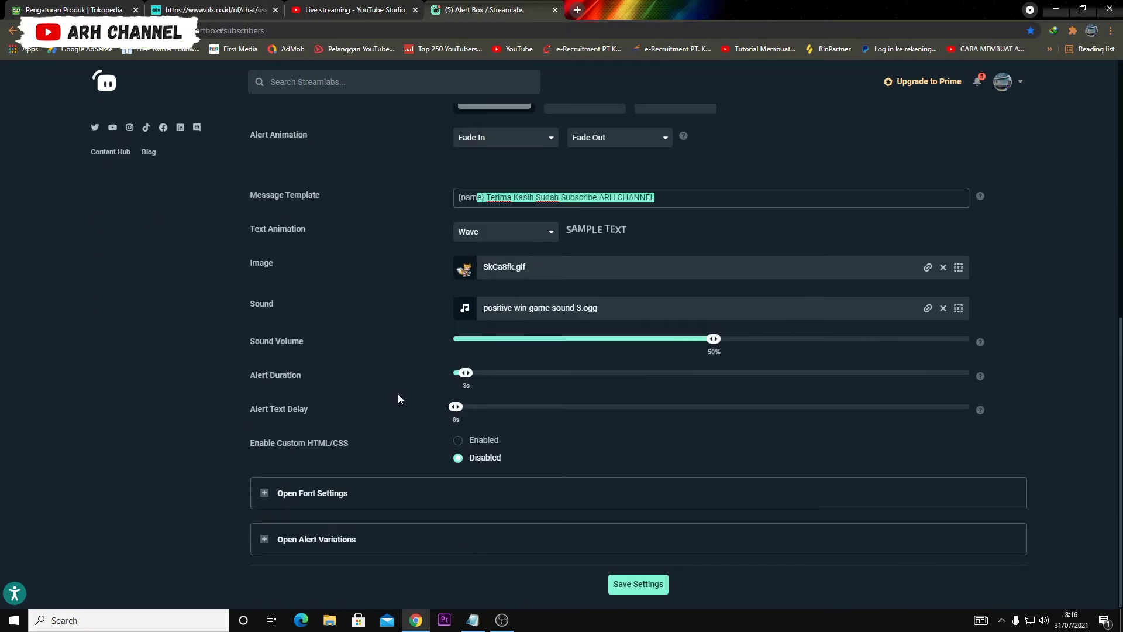
{"action": "scroll", "coordinate": [410, 397], "scroll_direction": "up", "scroll_amount": 6}
{"action": "left_click", "coordinate": [385, 402]}
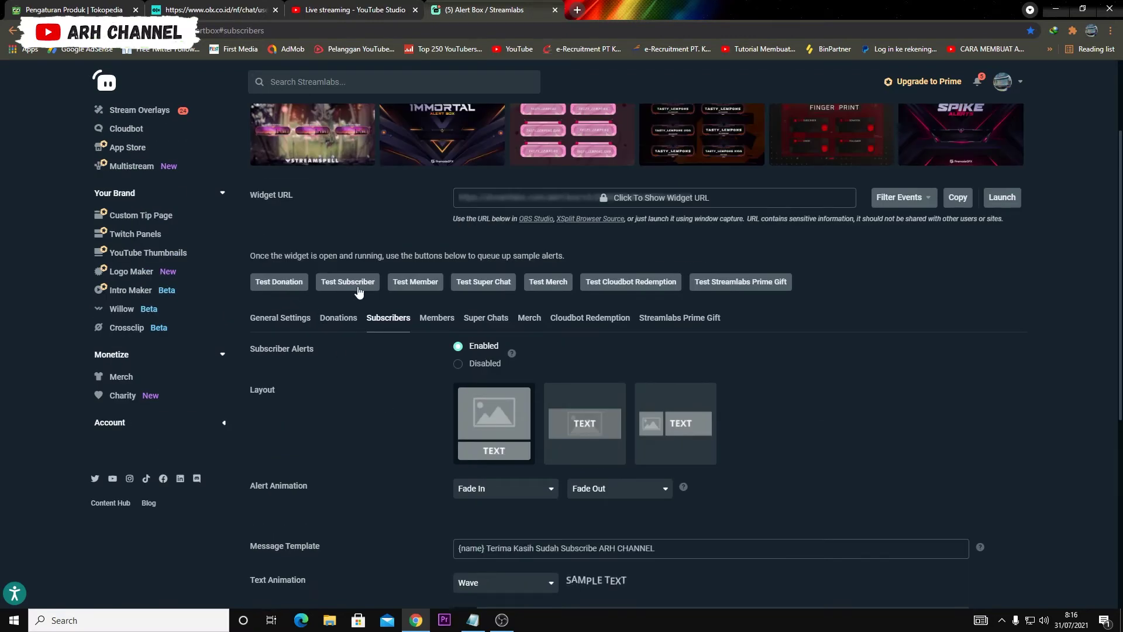
Switch OBS to Scene 2 and view the properties of the notif subs source, discarding any changes.
{"action": "key", "text": "alt+Tab"}
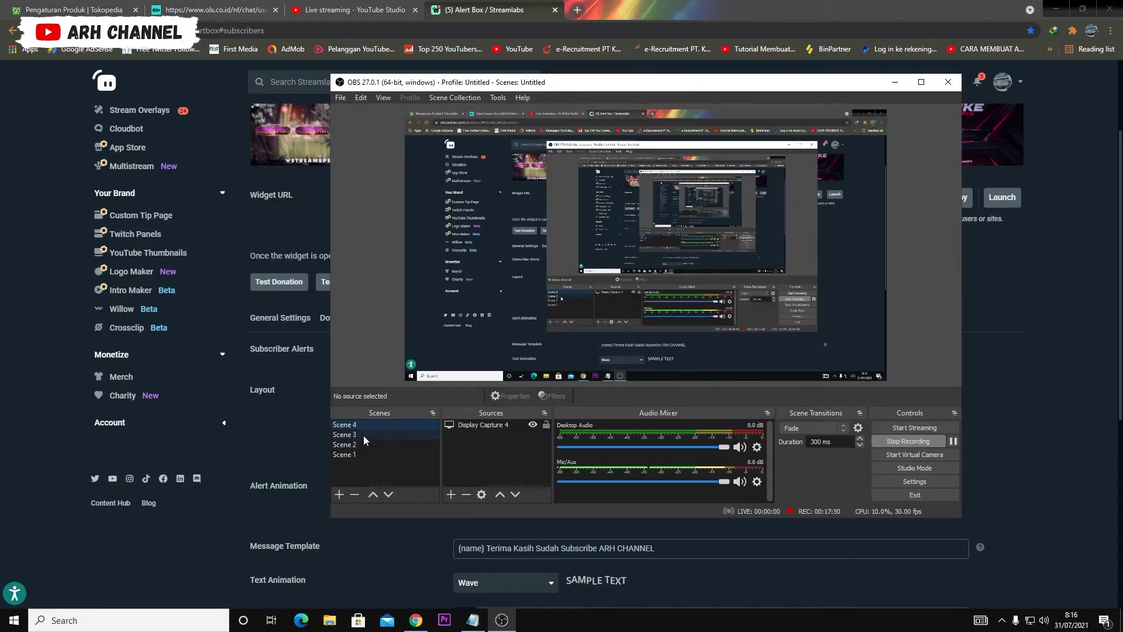
{"action": "left_click", "coordinate": [364, 435]}
{"action": "left_click", "coordinate": [363, 444]}
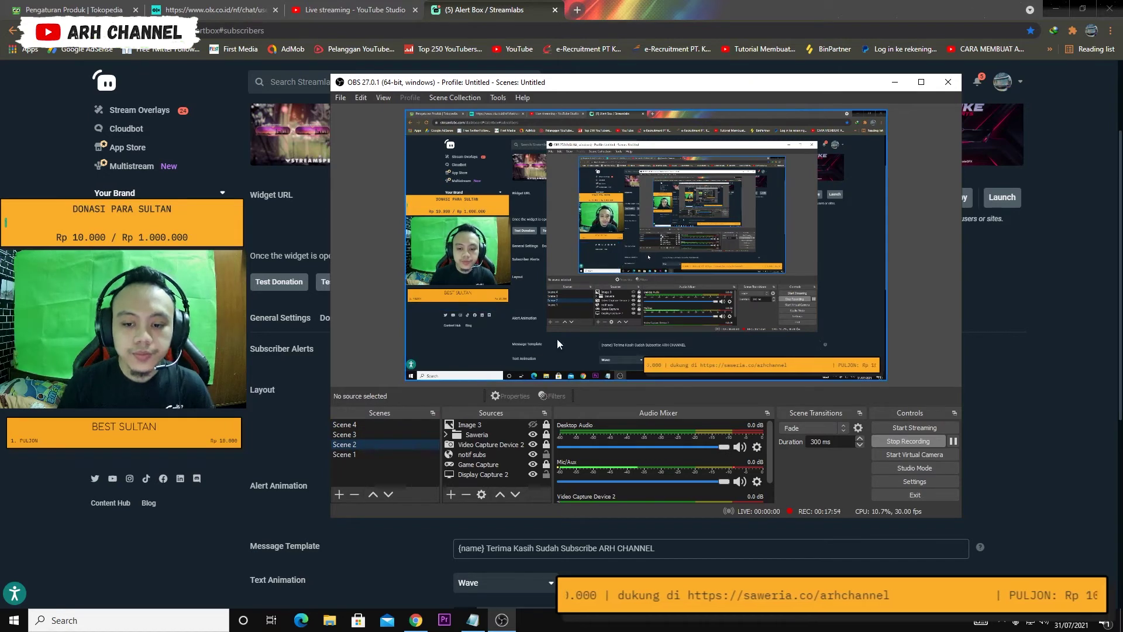
{"action": "left_click", "coordinate": [469, 455]}
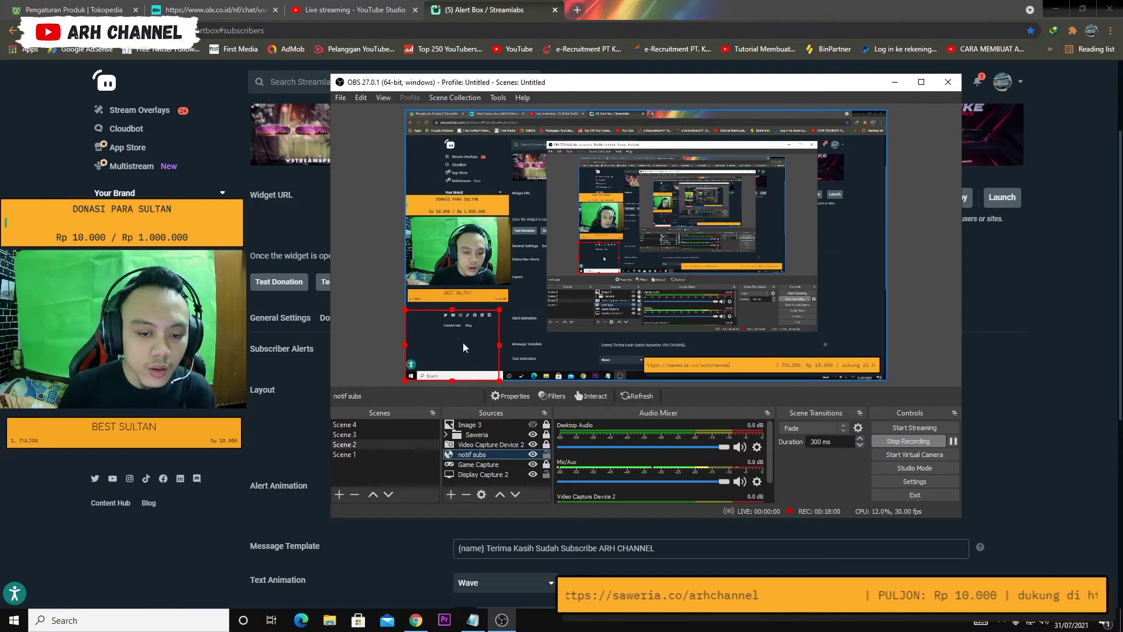
{"action": "double_click", "coordinate": [468, 455]}
{"action": "left_click", "coordinate": [848, 126]}
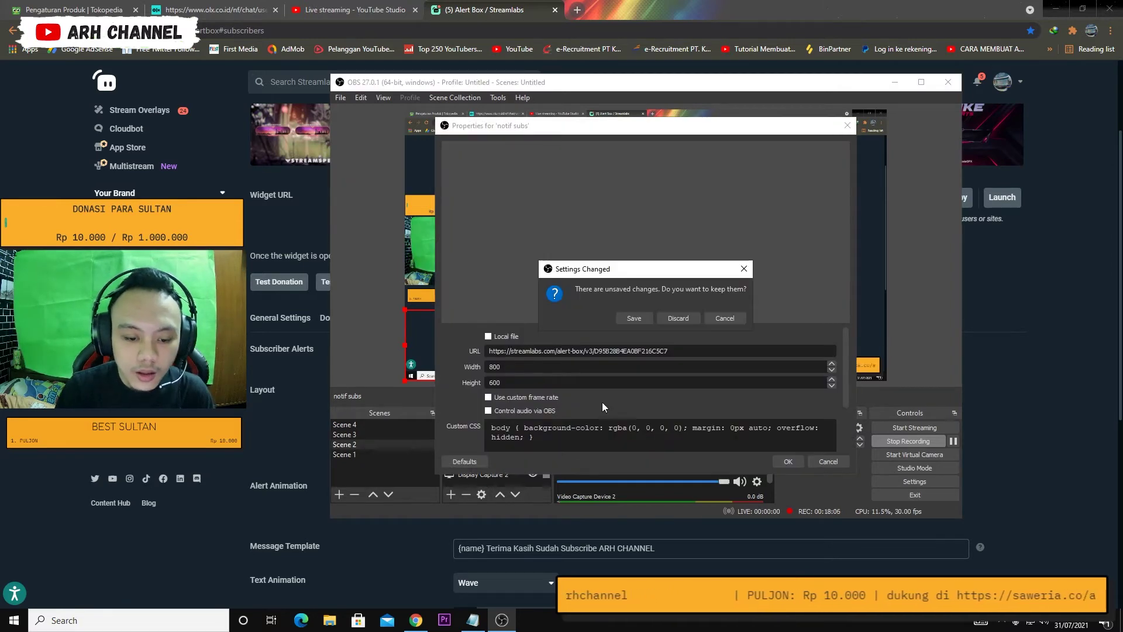
{"action": "left_click", "coordinate": [678, 317]}
{"action": "left_click", "coordinate": [451, 495]}
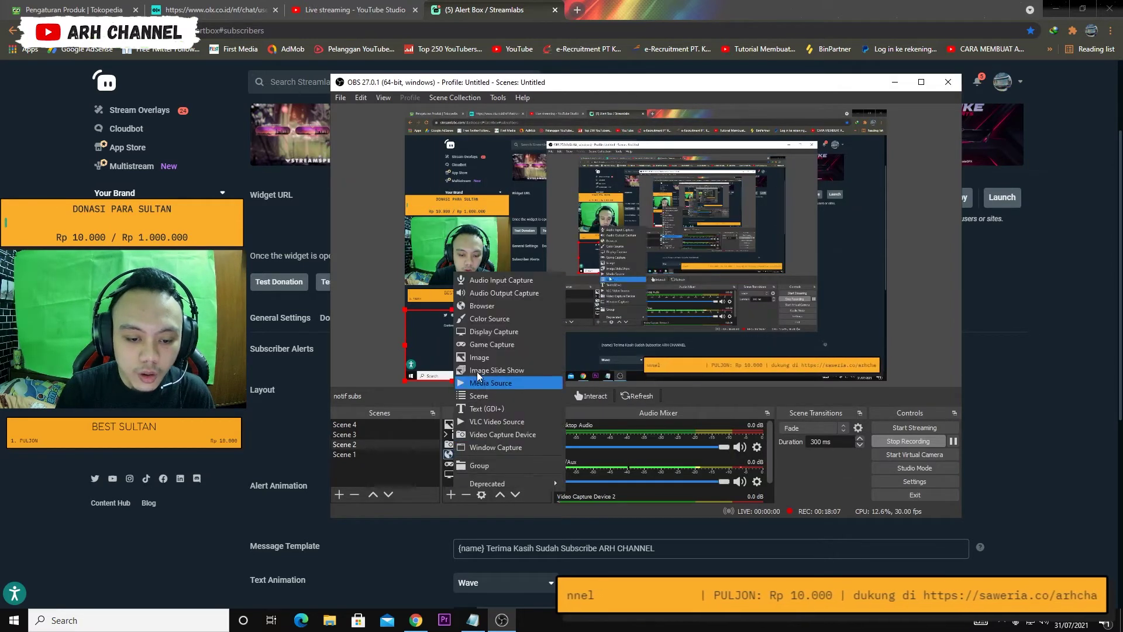
{"action": "left_click", "coordinate": [485, 308]}
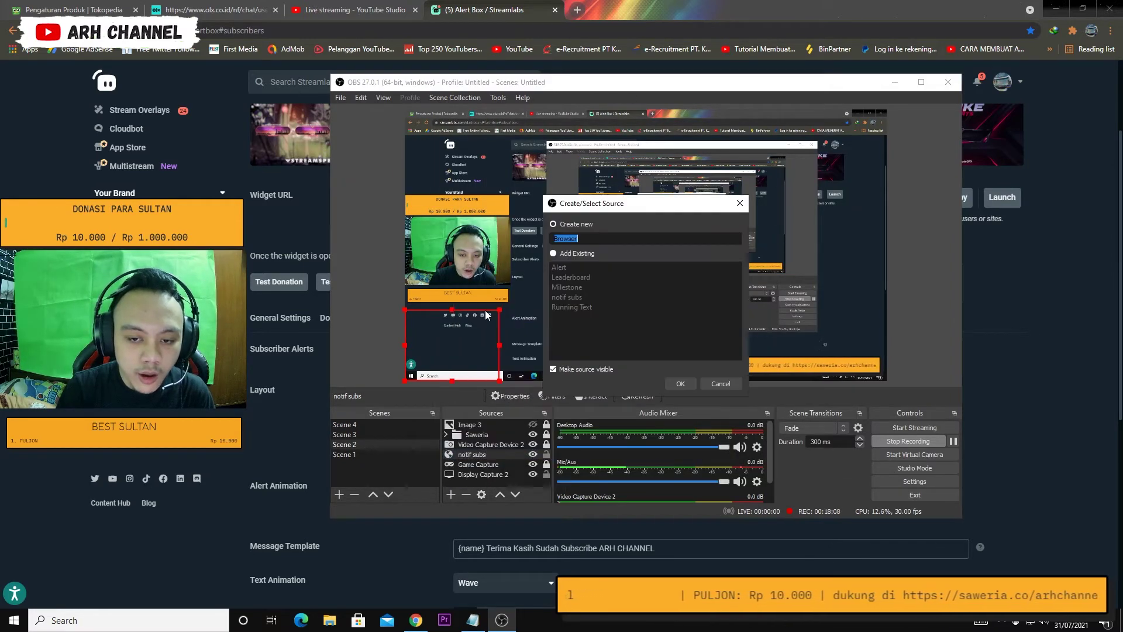
{"action": "left_click", "coordinate": [720, 384]}
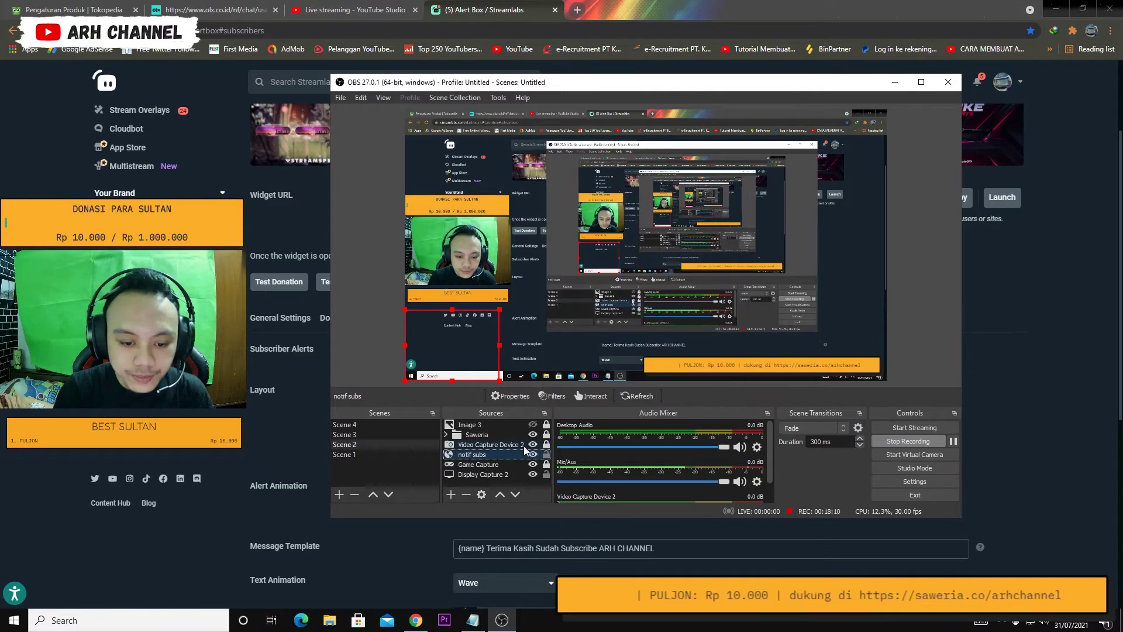
Check the notif subs source's URL setting in OBS, copy the Alert Box widget URL from Streamlabs, and close the properties.
{"action": "double_click", "coordinate": [489, 455]}
{"action": "left_click_drag", "start_coordinate": [670, 351], "coordinate": [474, 359]}
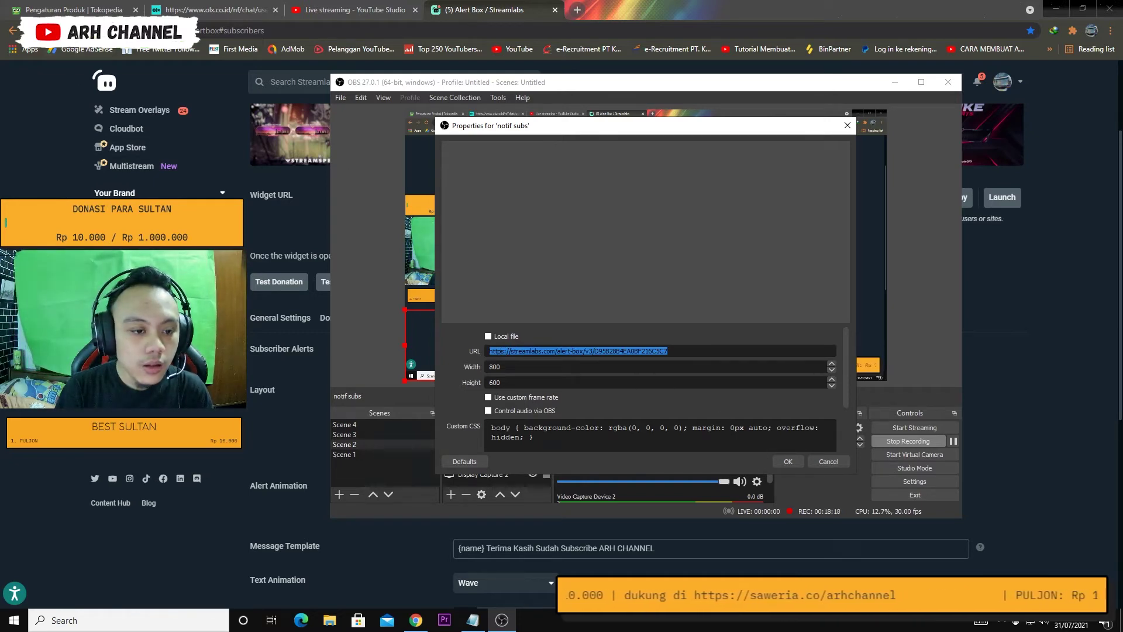
{"action": "key", "text": "alt+Tab"}
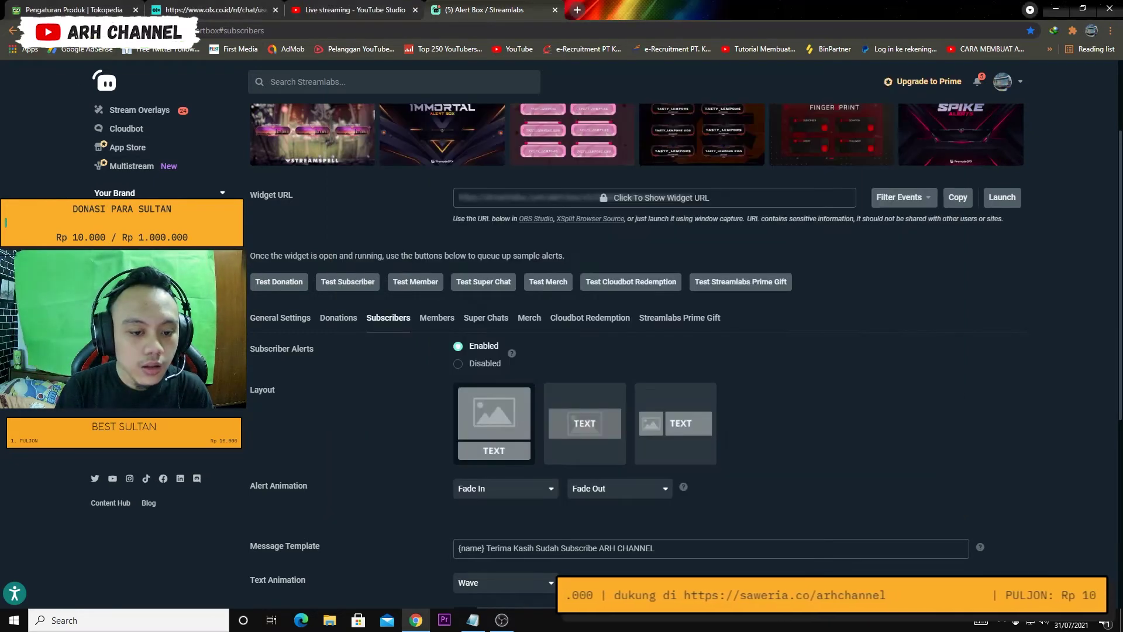
{"action": "left_click", "coordinate": [957, 199]}
{"action": "key", "text": "alt+Tab"}
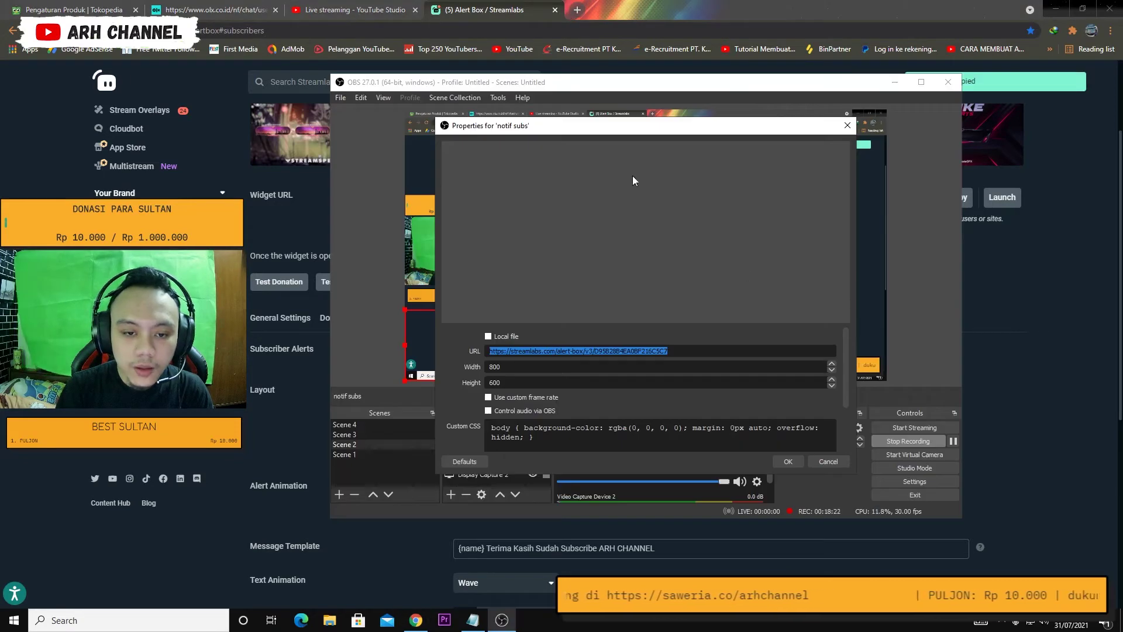
{"action": "left_click_drag", "start_coordinate": [664, 130], "coordinate": [907, 168]}
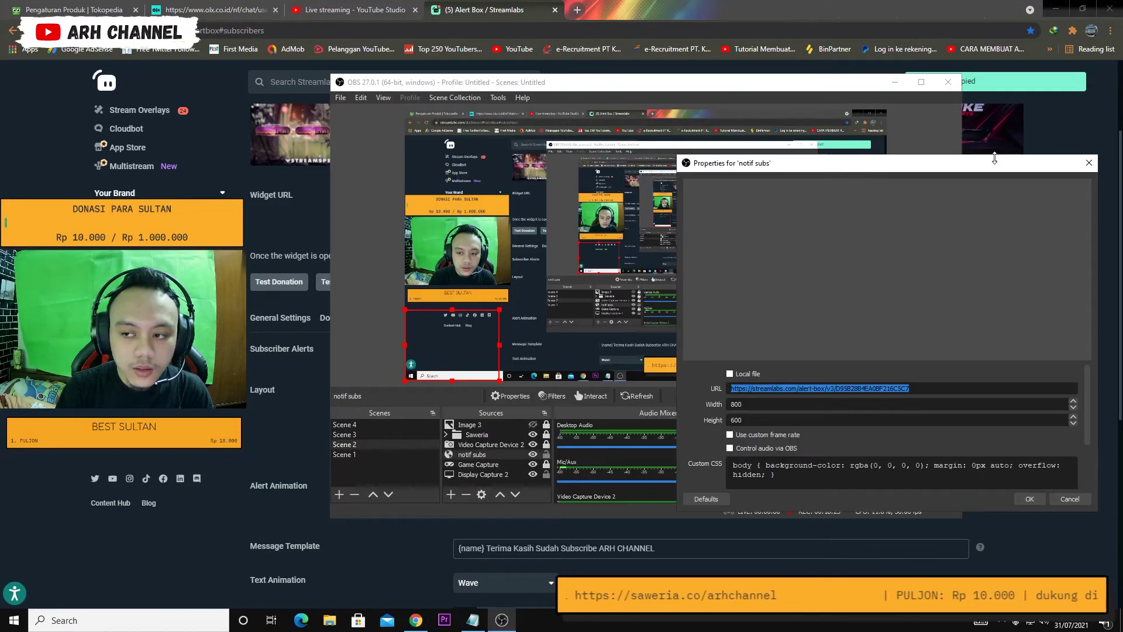
{"action": "left_click", "coordinate": [1090, 163]}
Recopy the Streamlabs widget URL, select the existing URL in the notif subs source's properties, and cancel the dialog.
{"action": "key", "text": "alt+Tab"}
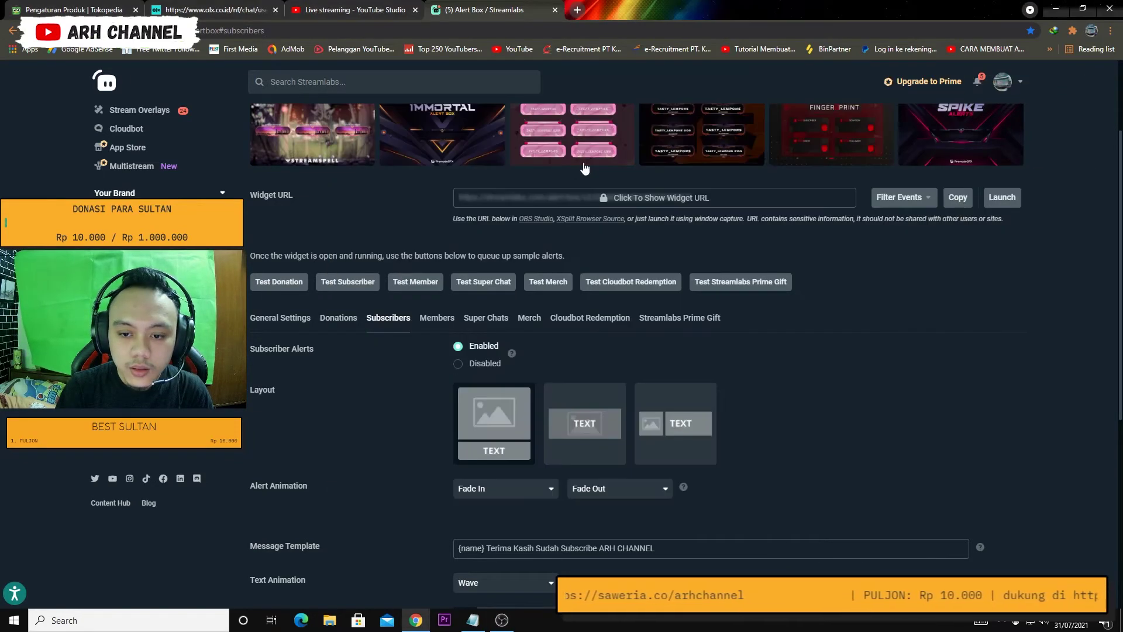
{"action": "left_click", "coordinate": [960, 197]}
{"action": "key", "text": "alt+Tab"}
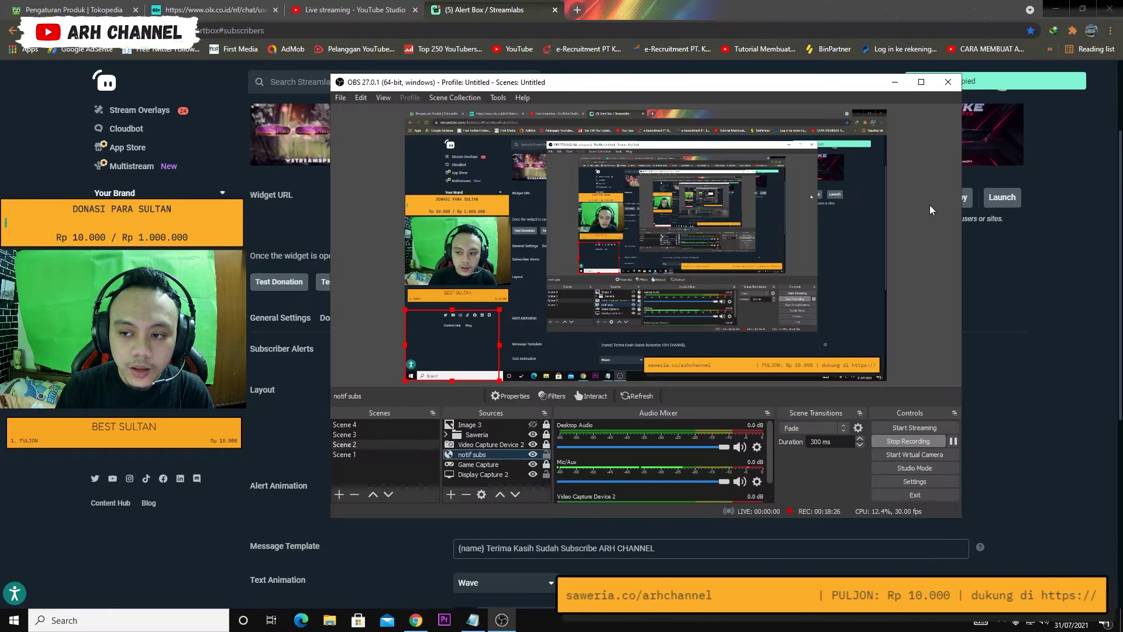
{"action": "double_click", "coordinate": [488, 456]}
{"action": "triple_click", "coordinate": [662, 350]}
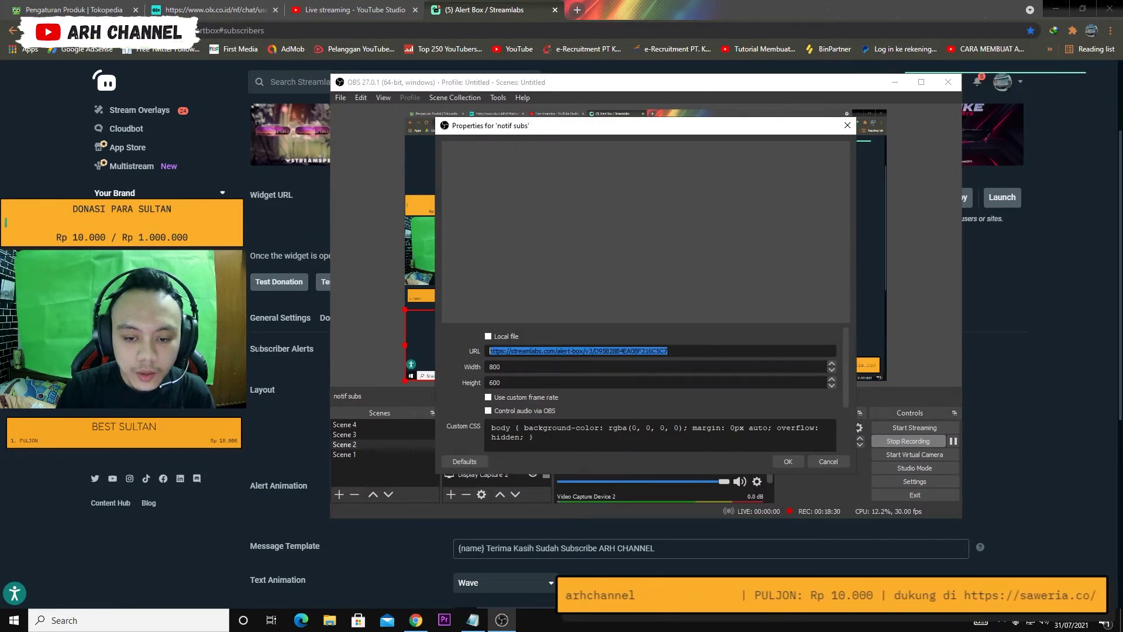
{"action": "left_click", "coordinate": [828, 462]}
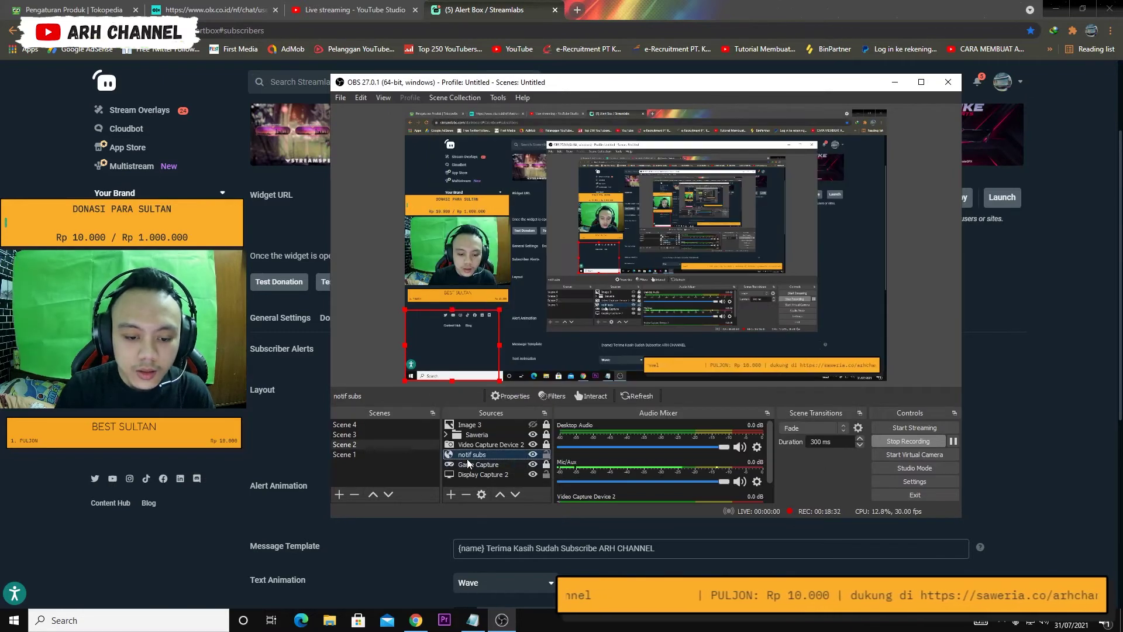
Trigger the Streamlabs test subscriber alert twice, checking the notif subs source in the OBS preview after each.
{"action": "key", "text": "alt+Tab"}
{"action": "left_click", "coordinate": [335, 282]}
{"action": "key", "text": "alt+Tab"}
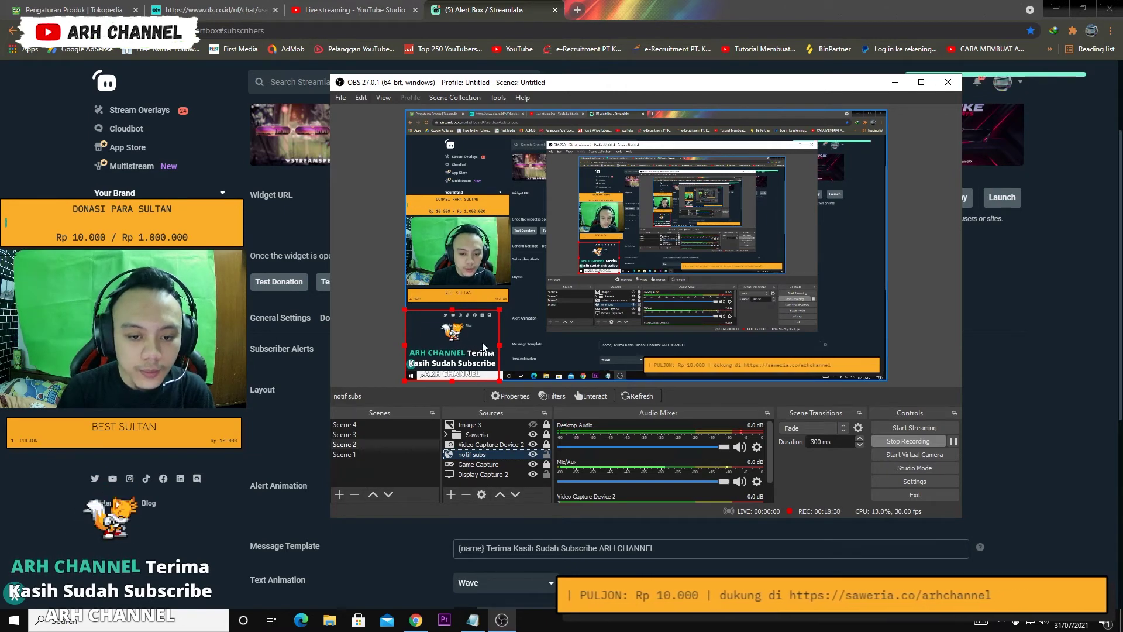
{"action": "key", "text": "alt+Tab"}
{"action": "left_click", "coordinate": [352, 286]}
{"action": "key", "text": "alt+Tab"}
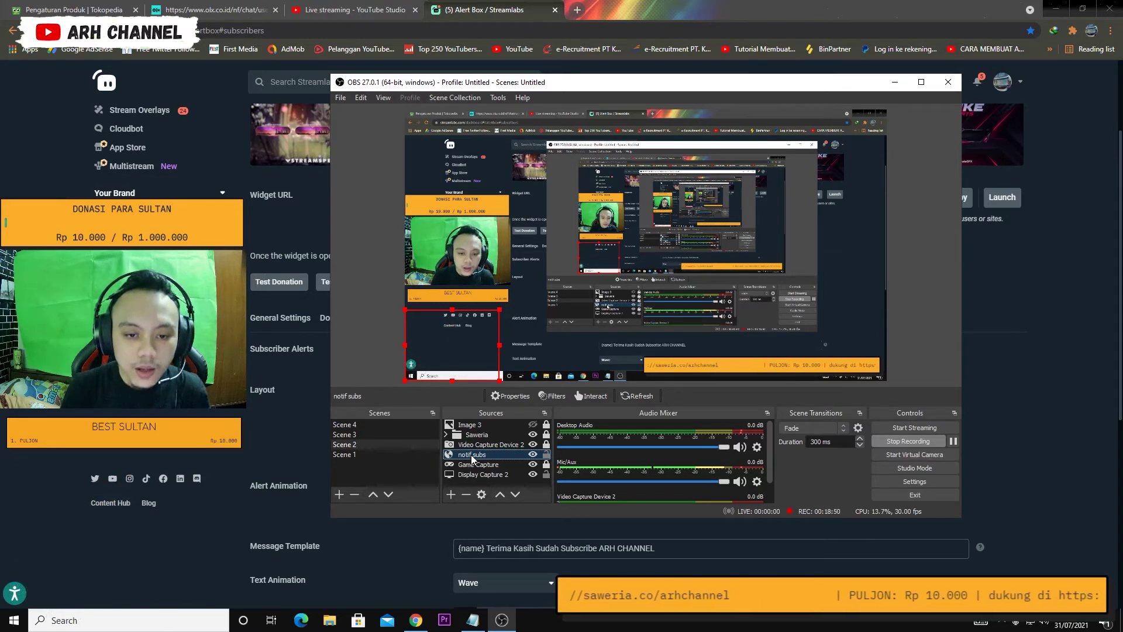
Switch to the YouTube Studio live stream page, pop out the live chat, and move its window over the middle of the page.
{"action": "left_click", "coordinate": [343, 7]}
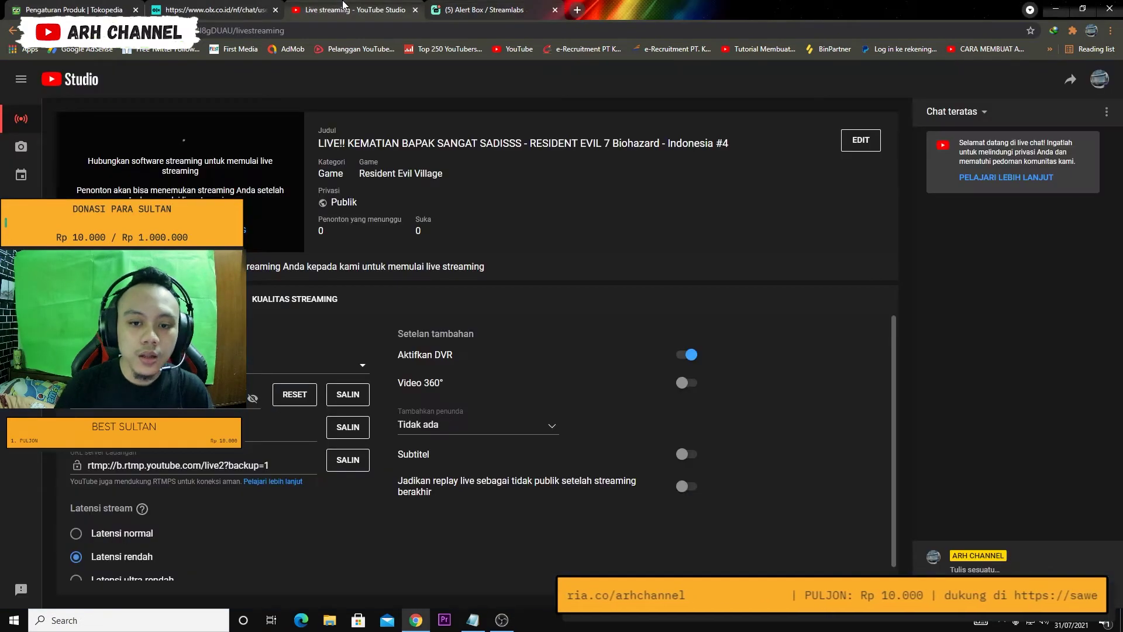
{"action": "left_click", "coordinate": [461, 7]}
{"action": "left_click", "coordinate": [399, 7]}
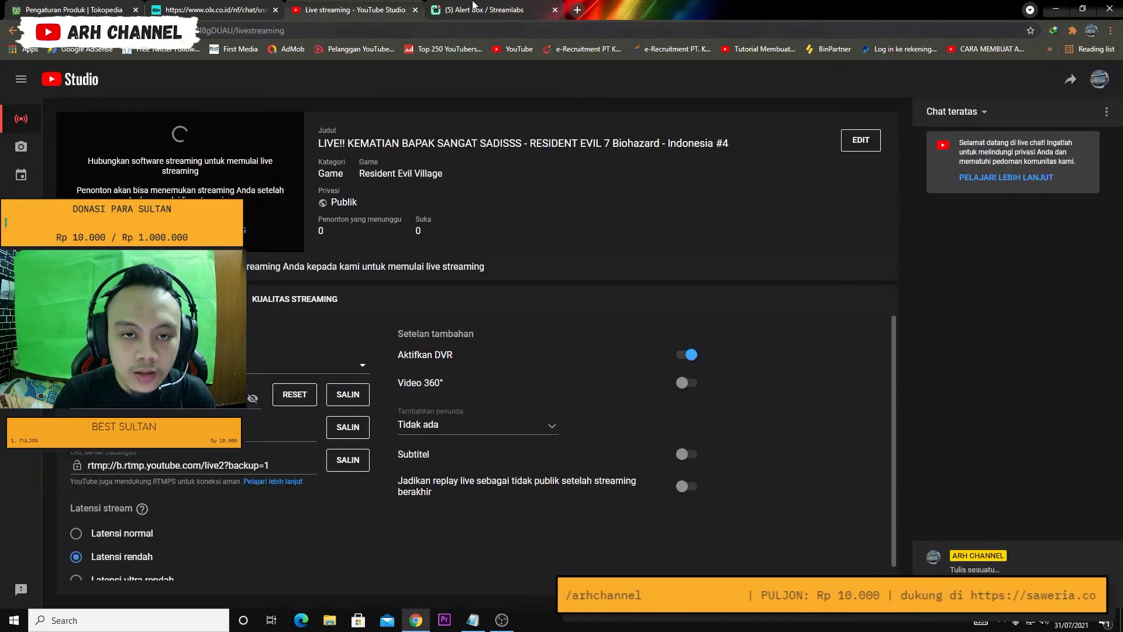
{"action": "left_click", "coordinate": [1106, 111]}
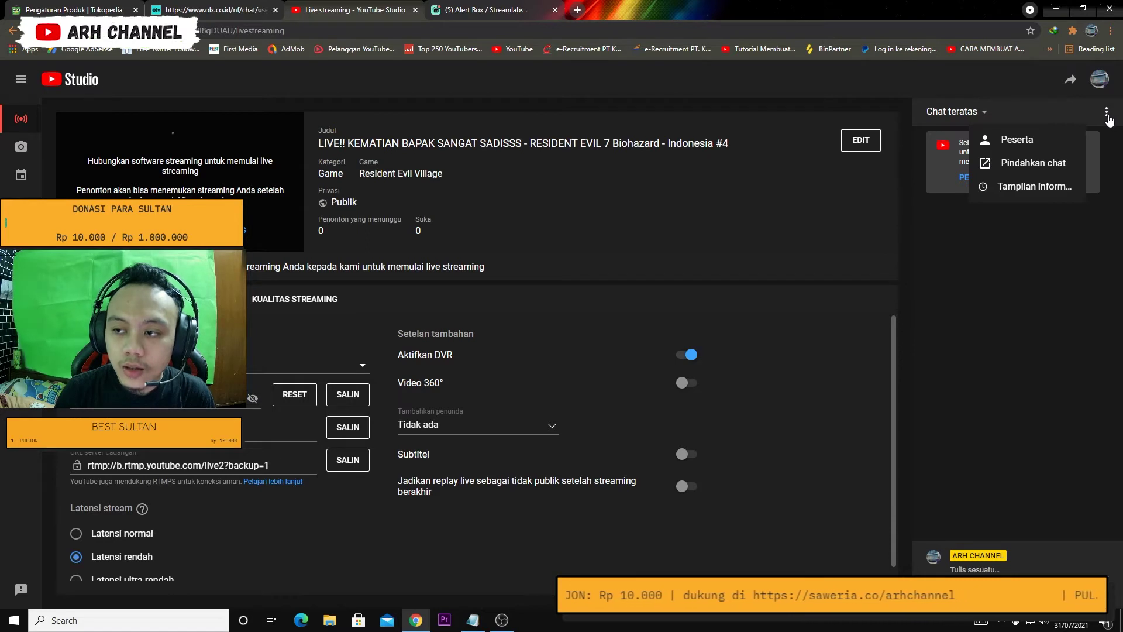
{"action": "left_click", "coordinate": [1030, 164]}
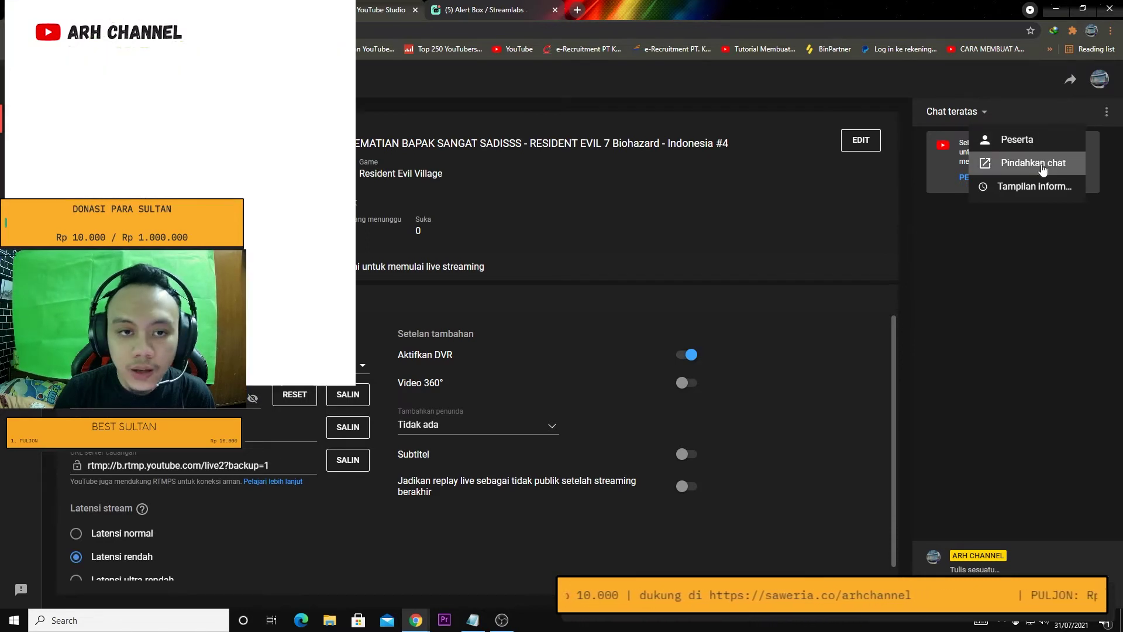
{"action": "left_click_drag", "start_coordinate": [198, 9], "coordinate": [662, 175]}
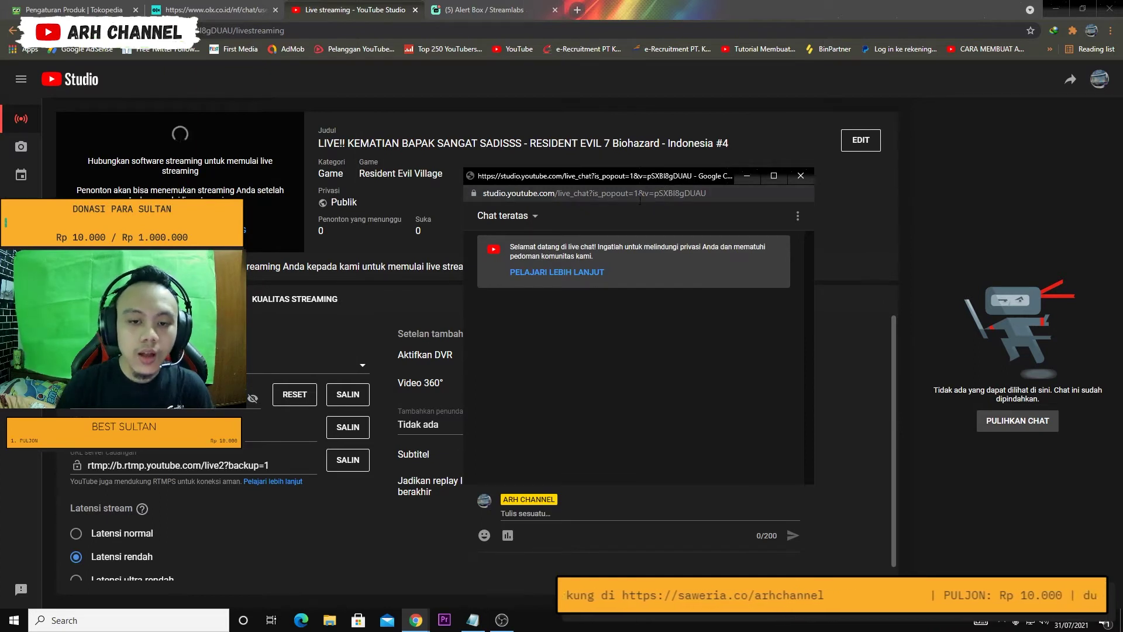
Copy the URL of the popped-out live chat and minimise both browser windows to return to OBS.
{"action": "left_click", "coordinate": [632, 195]}
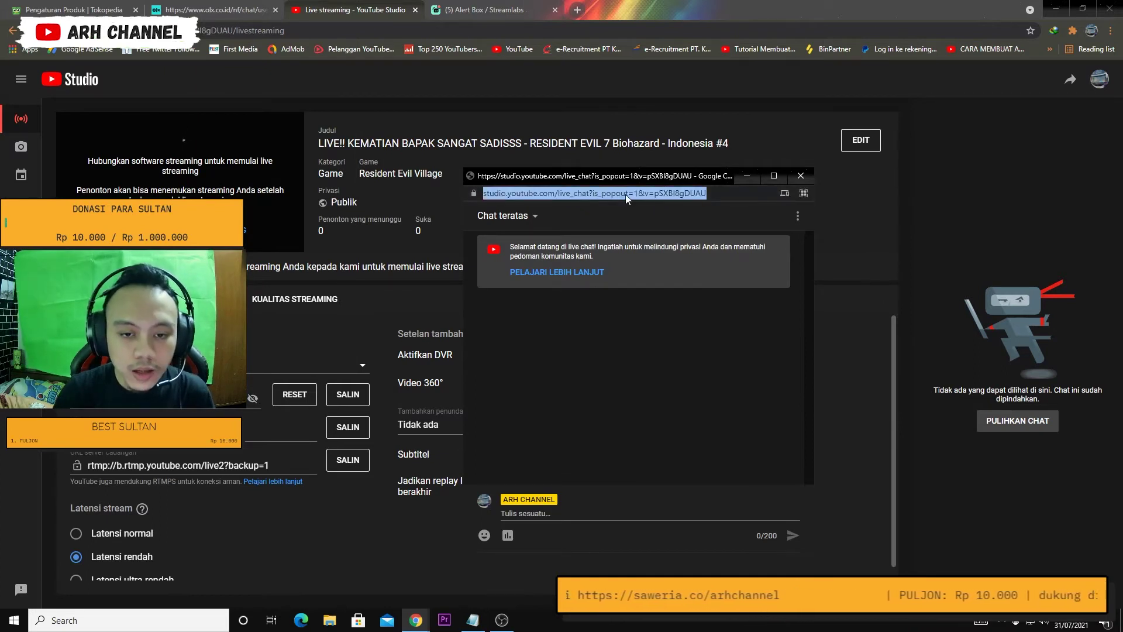
{"action": "key", "text": "ctrl+w"}
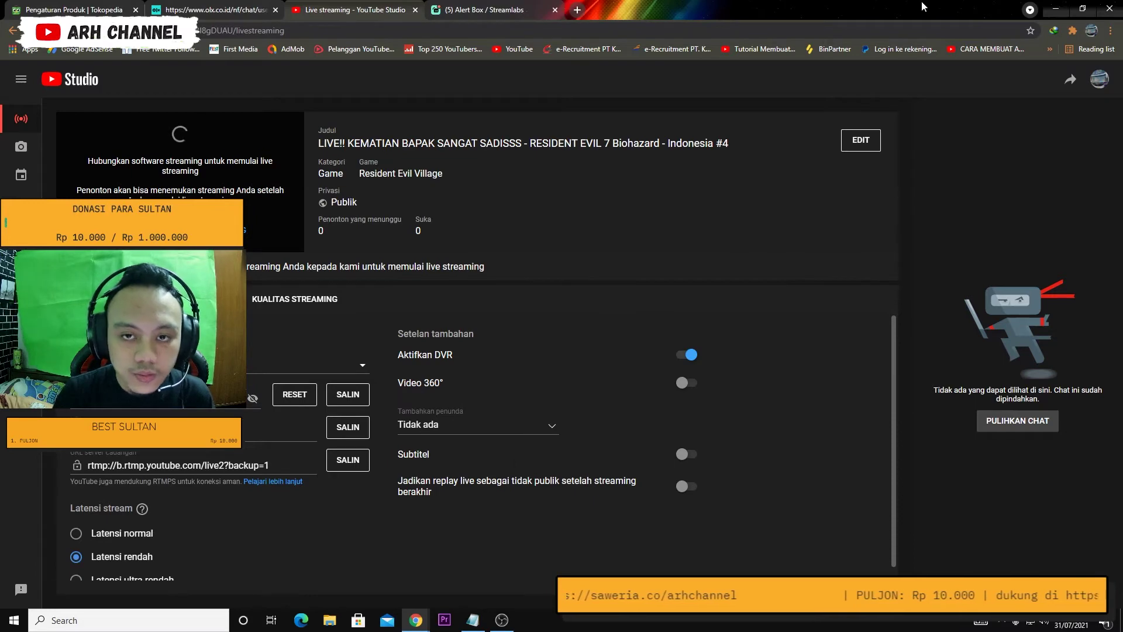
{"action": "left_click", "coordinate": [1056, 5]}
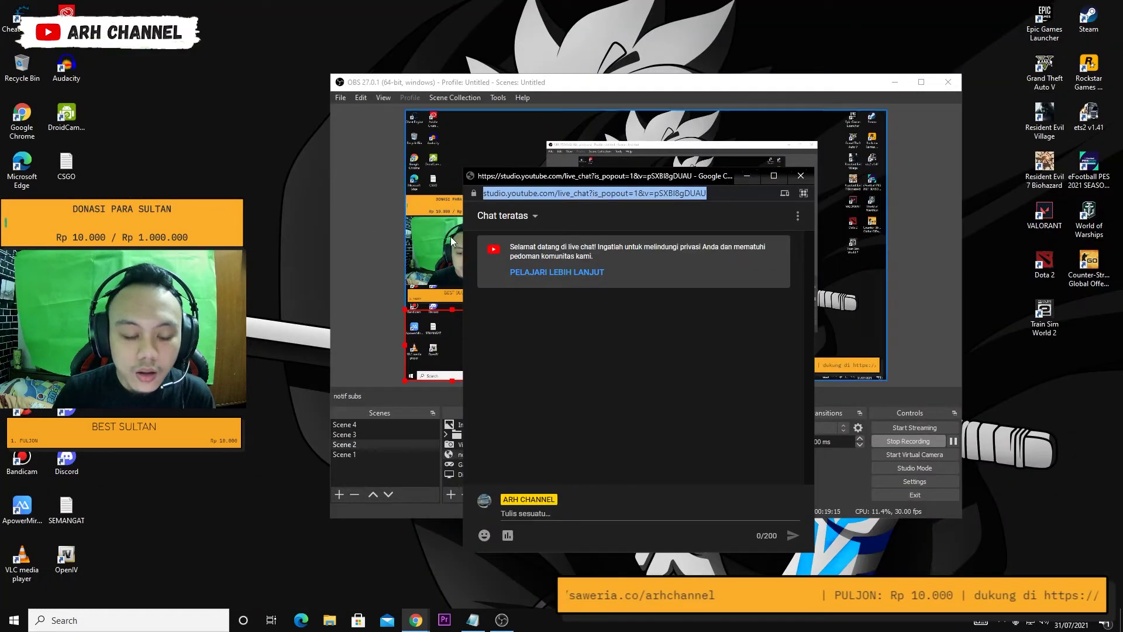
{"action": "left_click", "coordinate": [745, 181]}
Add a new Browser source named LIVE CHAT to Scene 2.
{"action": "left_click", "coordinate": [451, 493]}
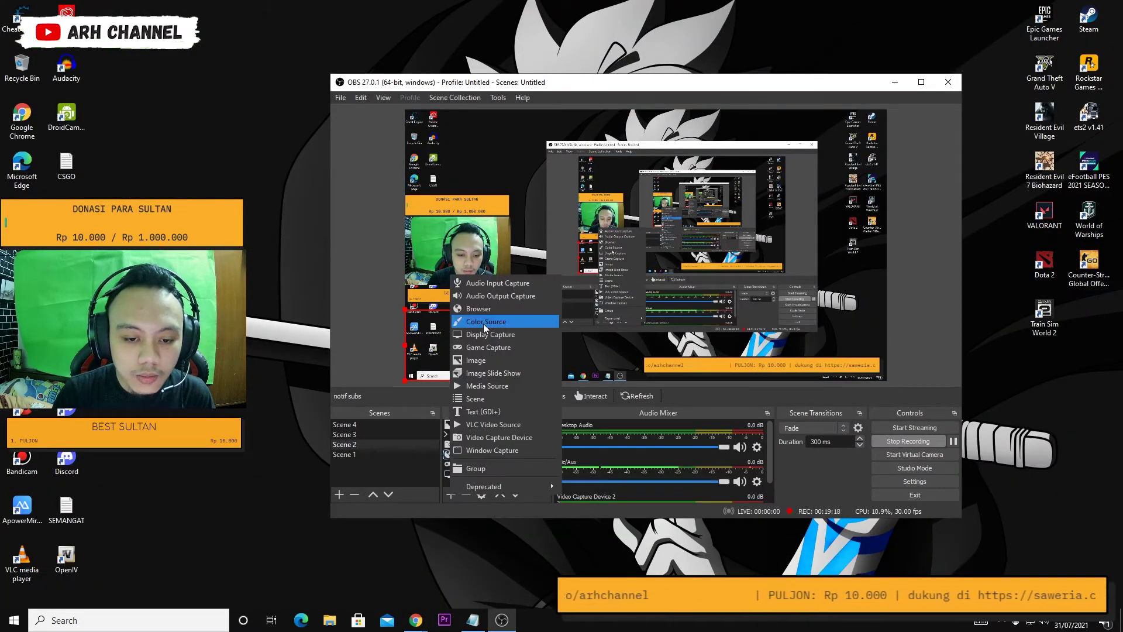
{"action": "left_click", "coordinate": [484, 308]}
{"action": "type", "text": "LIVE CGA"}
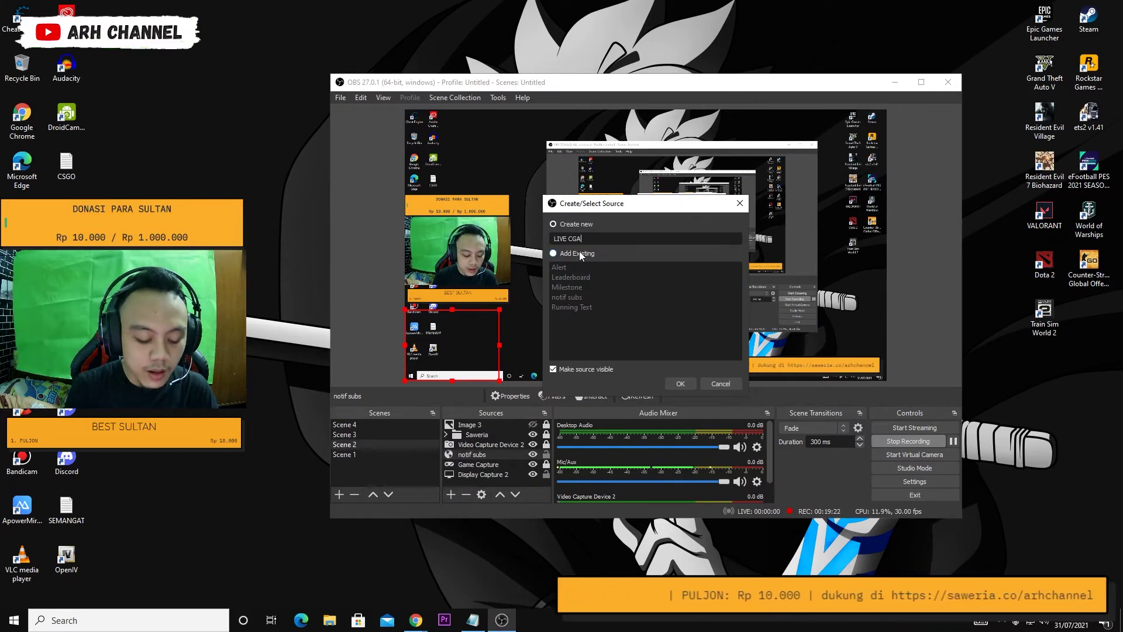
{"action": "key", "text": "BackSpace"}
{"action": "key", "text": "BackSpace"}
{"action": "type", "text": "HAT"}
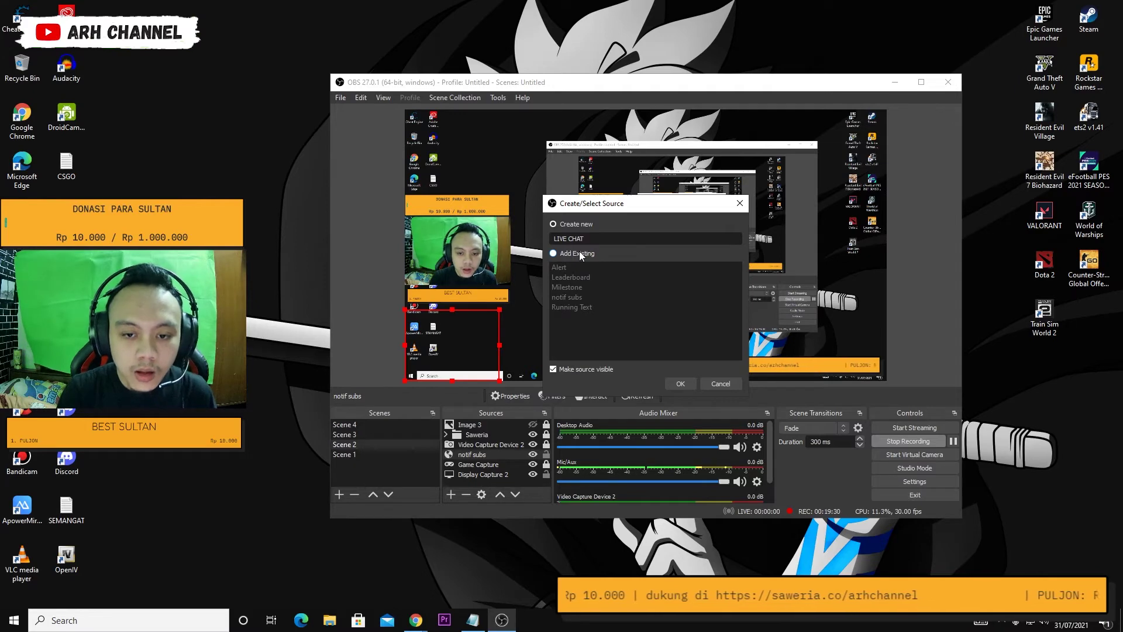
{"action": "key", "text": "Return"}
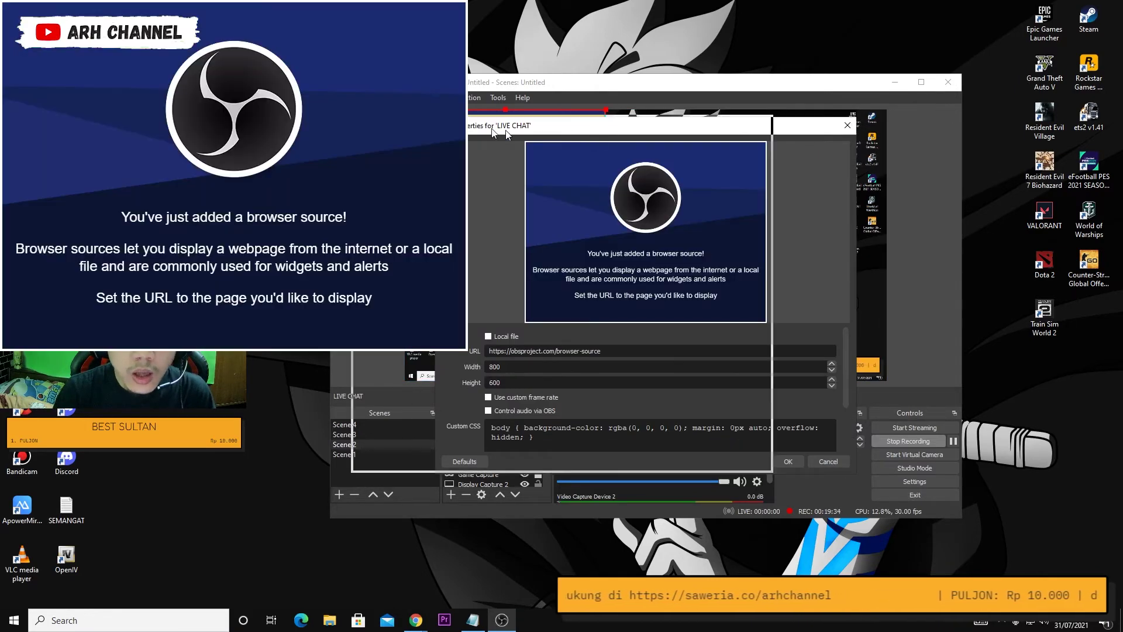
Set the LIVE CHAT source's URL to the copied chat address, confirm, and move the chat to the middle of the preview.
{"action": "left_click_drag", "start_coordinate": [507, 132], "coordinate": [110, 52]}
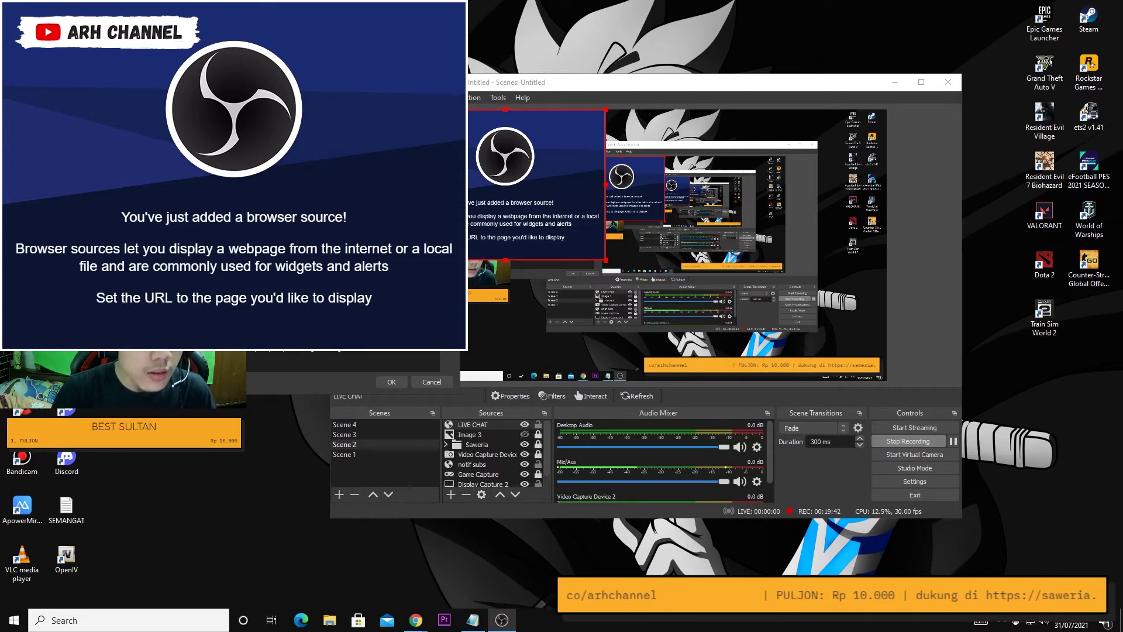
{"action": "left_click", "coordinate": [399, 382]}
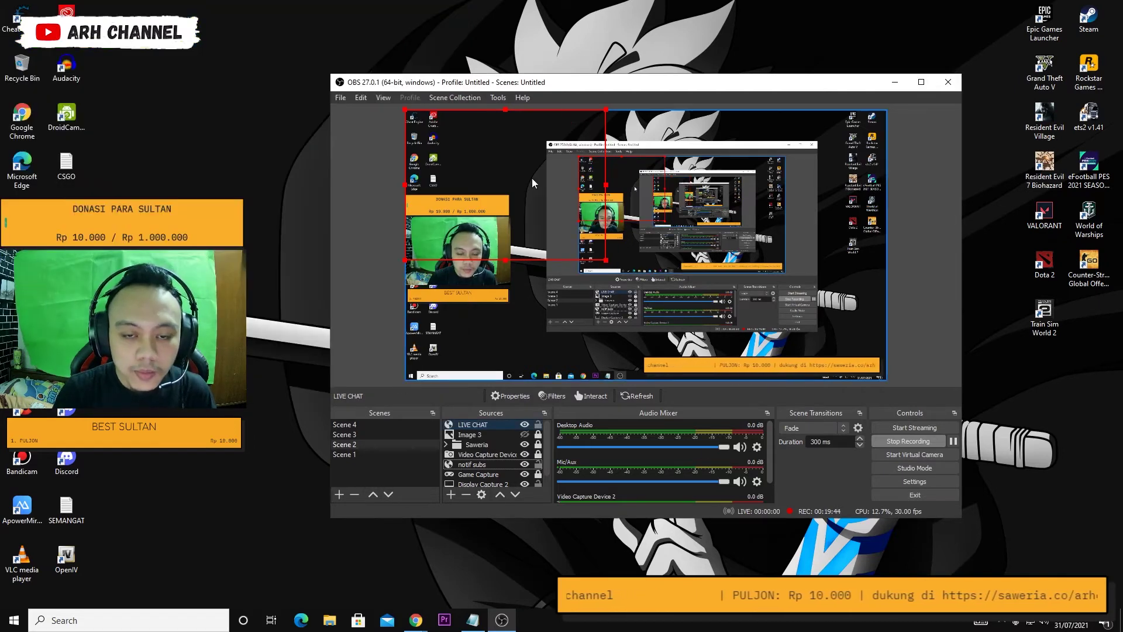
{"action": "double_click", "coordinate": [525, 273]}
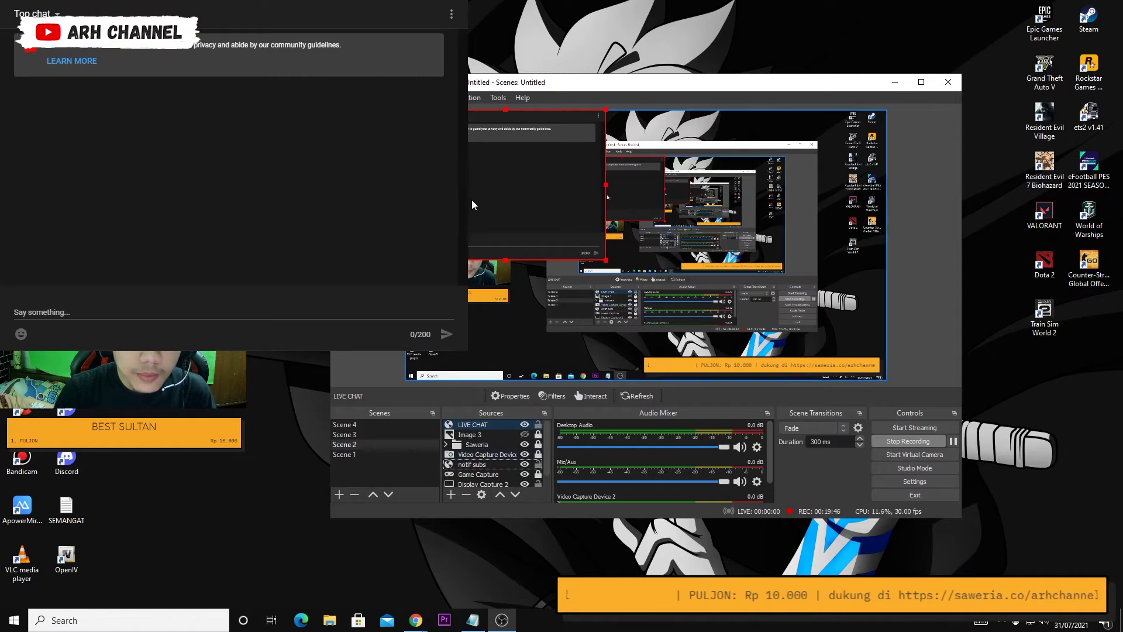
{"action": "left_click_drag", "start_coordinate": [526, 162], "coordinate": [466, 157]}
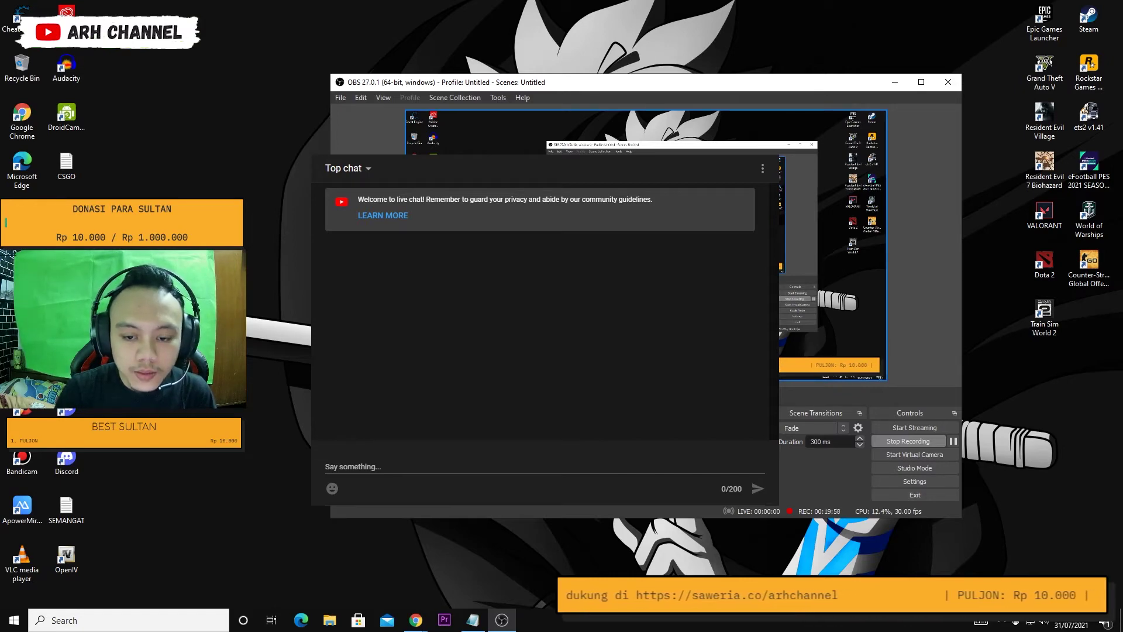
Replace the LIVE CHAT source's custom CSS with all the code copied from the untitled Notepad file and confirm the properties.
{"action": "right_click", "coordinate": [603, 129]}
{"action": "key", "text": "Escape"}
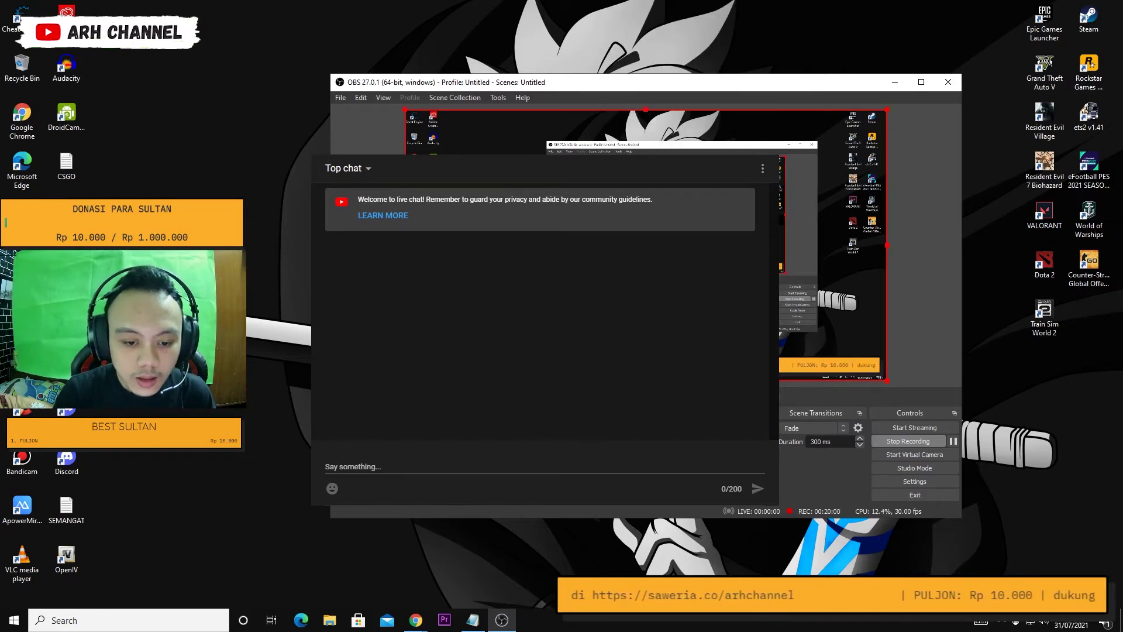
{"action": "left_click_drag", "start_coordinate": [572, 129], "coordinate": [144, 43]}
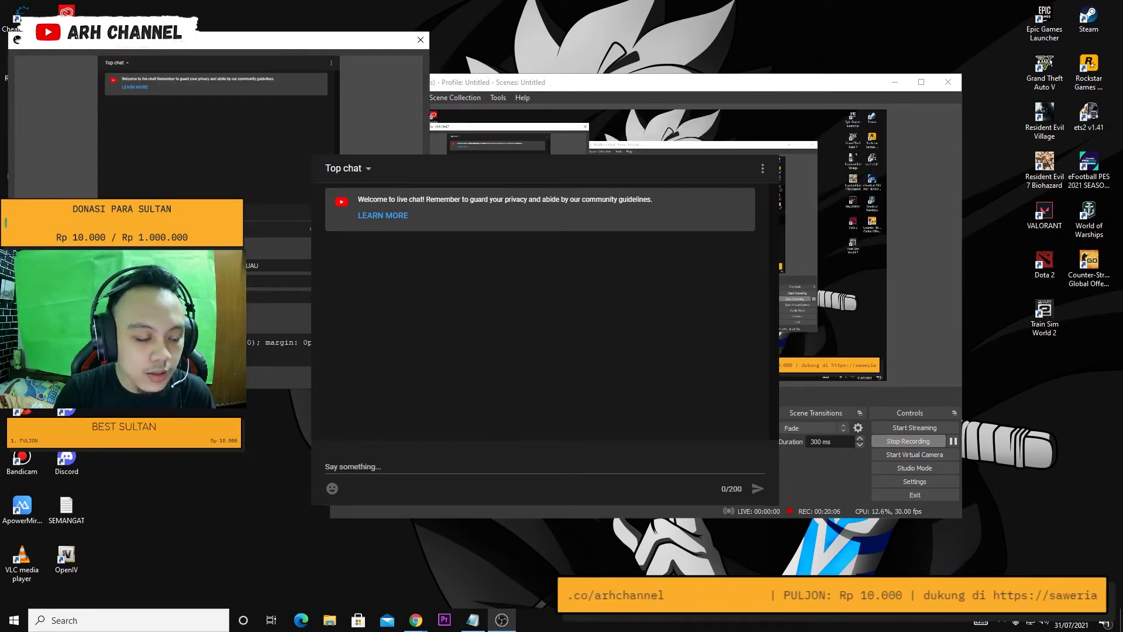
{"action": "left_click", "coordinate": [473, 619]}
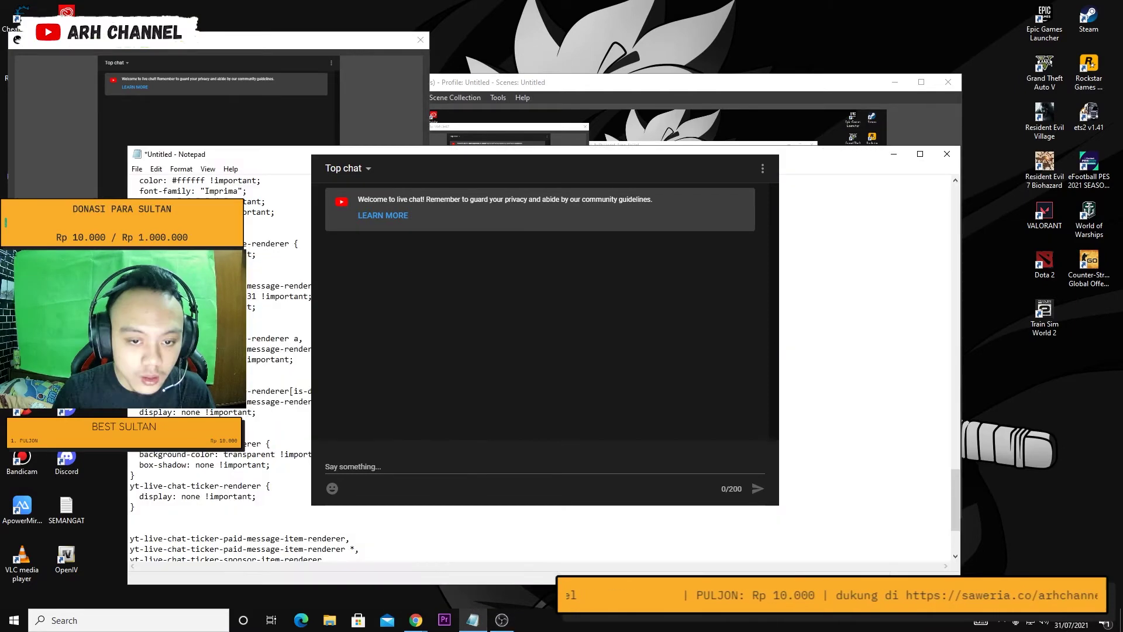
{"action": "key", "text": "ctrl+a"}
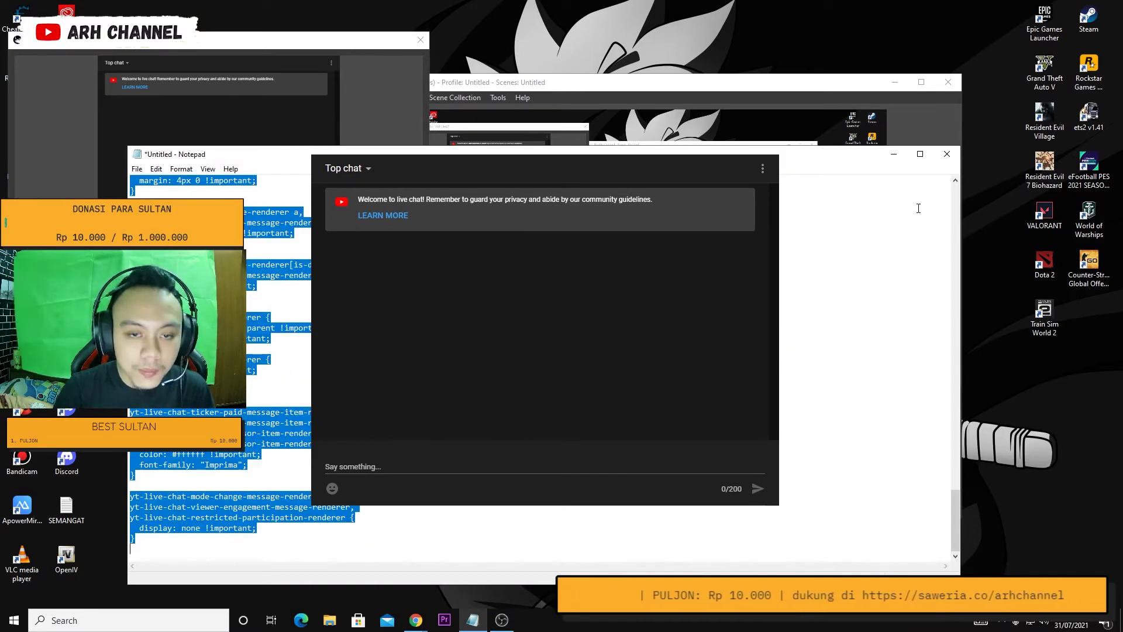
{"action": "left_click", "coordinate": [893, 154]}
{"action": "key", "text": "ctrl+a"}
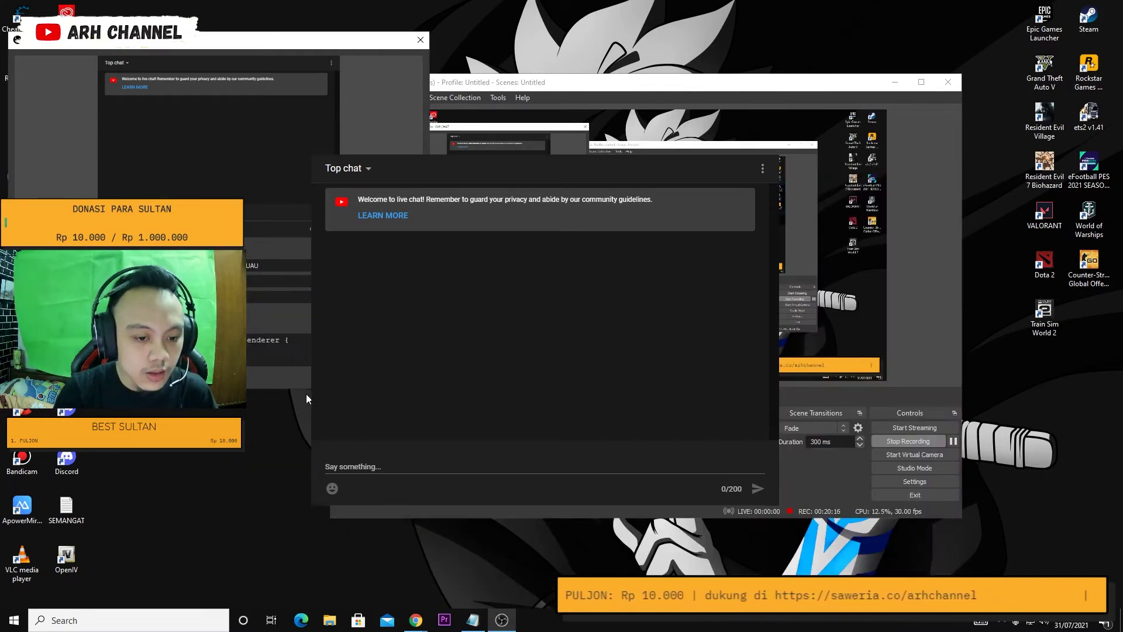
{"action": "left_click", "coordinate": [255, 511]}
Shrink the LIVE CHAT source and place it in the lower-right corner of the preview, just above the running text, and deselect it.
{"action": "left_click_drag", "start_coordinate": [646, 298], "coordinate": [728, 303]}
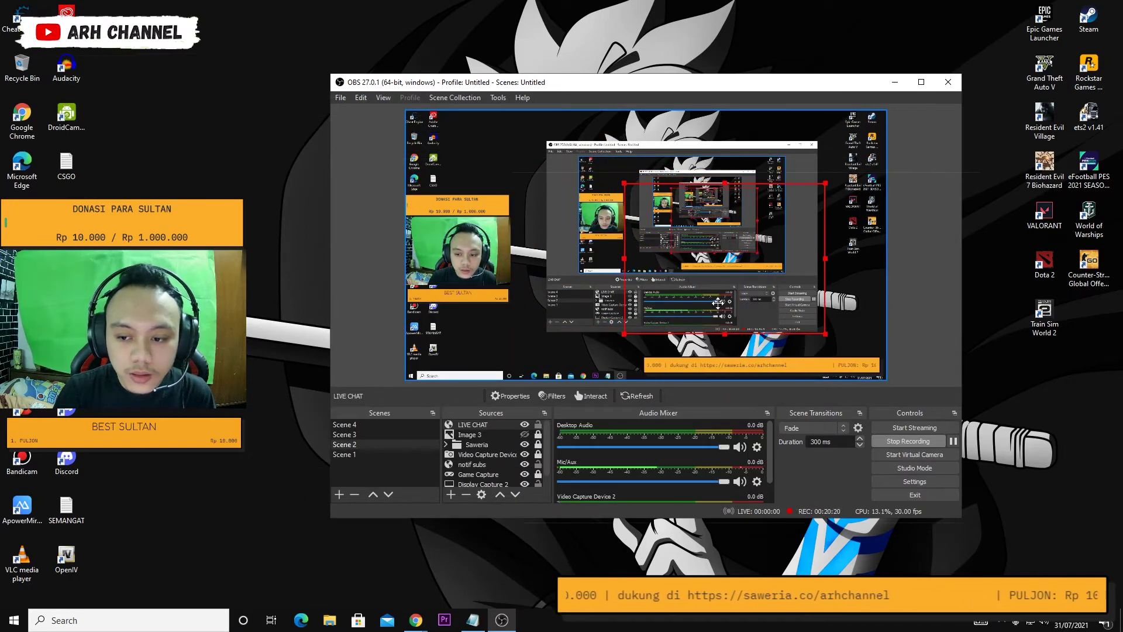
{"action": "left_click_drag", "start_coordinate": [820, 186], "coordinate": [748, 241]}
{"action": "left_click_drag", "start_coordinate": [717, 279], "coordinate": [846, 295]}
{"action": "left_click_drag", "start_coordinate": [876, 256], "coordinate": [865, 274]}
{"action": "left_click_drag", "start_coordinate": [814, 325], "coordinate": [840, 331]}
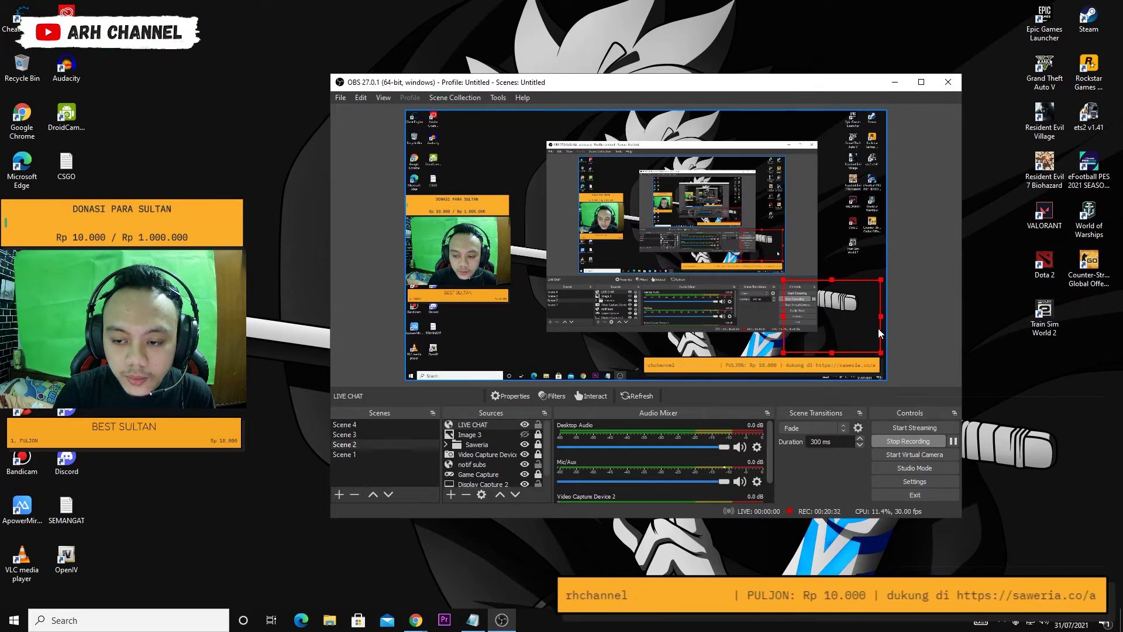
{"action": "left_click", "coordinate": [911, 328]}
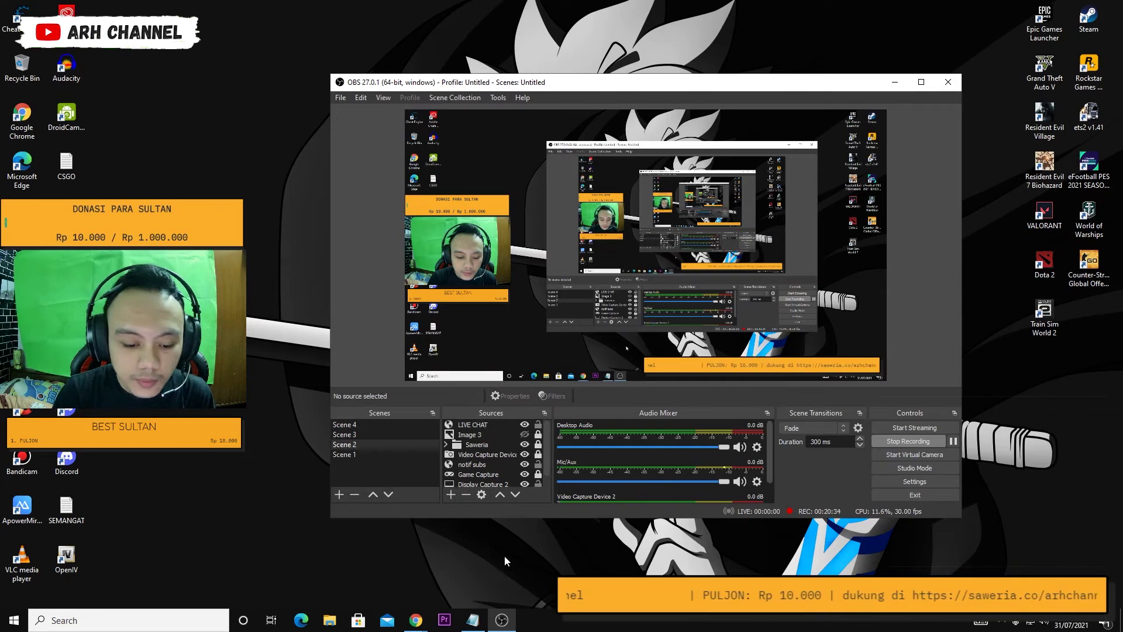
Bring the chat CSS code in Notepad back into view and minimise it again.
{"action": "key", "text": "alt+Tab"}
{"action": "key", "text": "alt+Tab"}
{"action": "key", "text": "alt+Tab"}
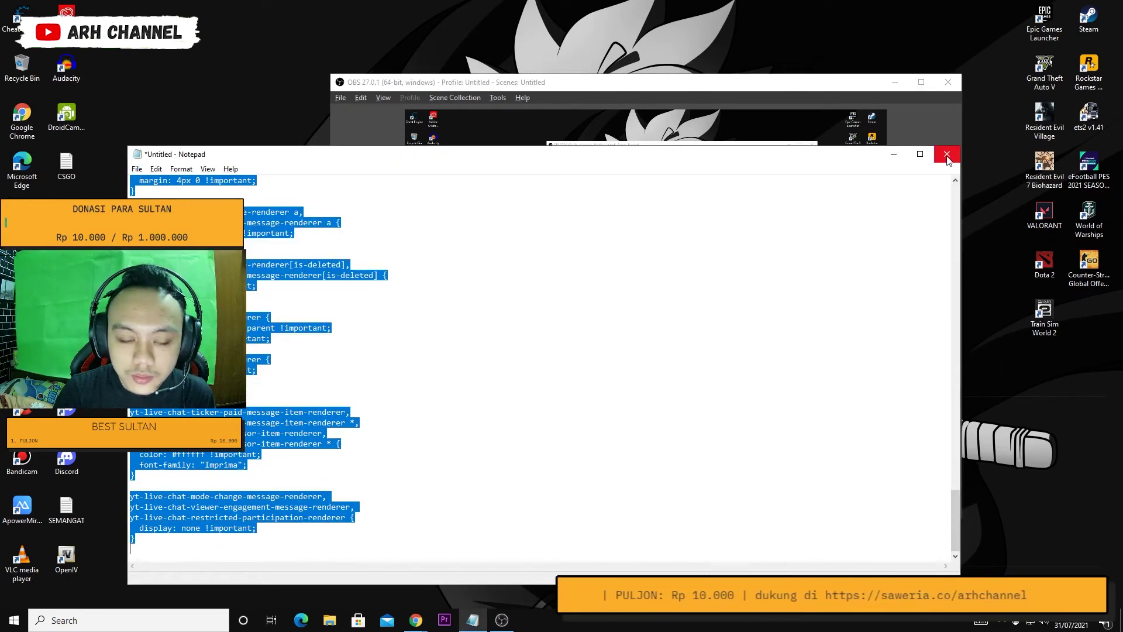
{"action": "left_click", "coordinate": [893, 154]}
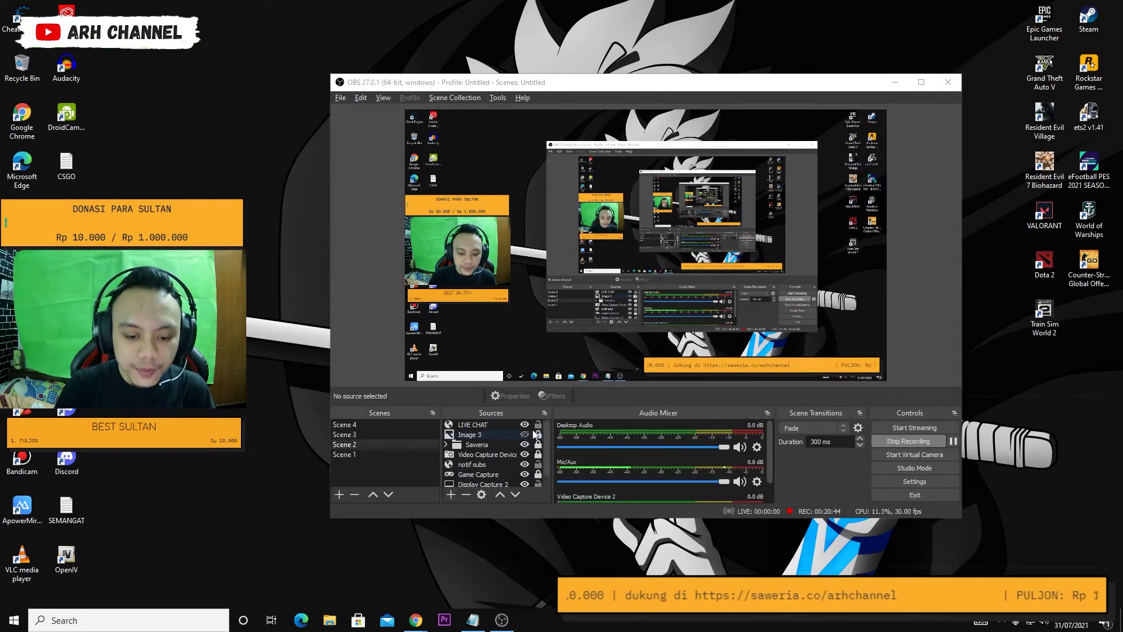
Lock the LIVE CHAT source, refresh the desktop, and move the OBS window towards the desktop's upper left.
{"action": "left_click", "coordinate": [760, 403]}
{"action": "right_click", "coordinate": [1009, 353]}
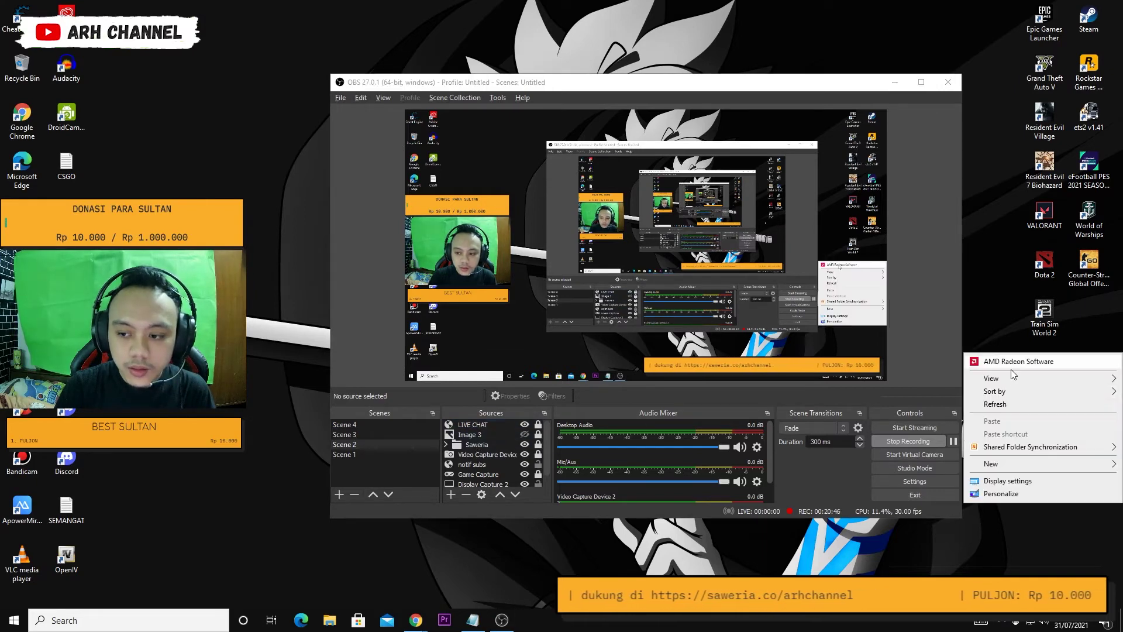
{"action": "left_click", "coordinate": [1015, 391]}
{"action": "left_click_drag", "start_coordinate": [630, 78], "coordinate": [582, 51]}
{"action": "scroll", "coordinate": [434, 450], "scroll_direction": "down", "scroll_amount": 1}
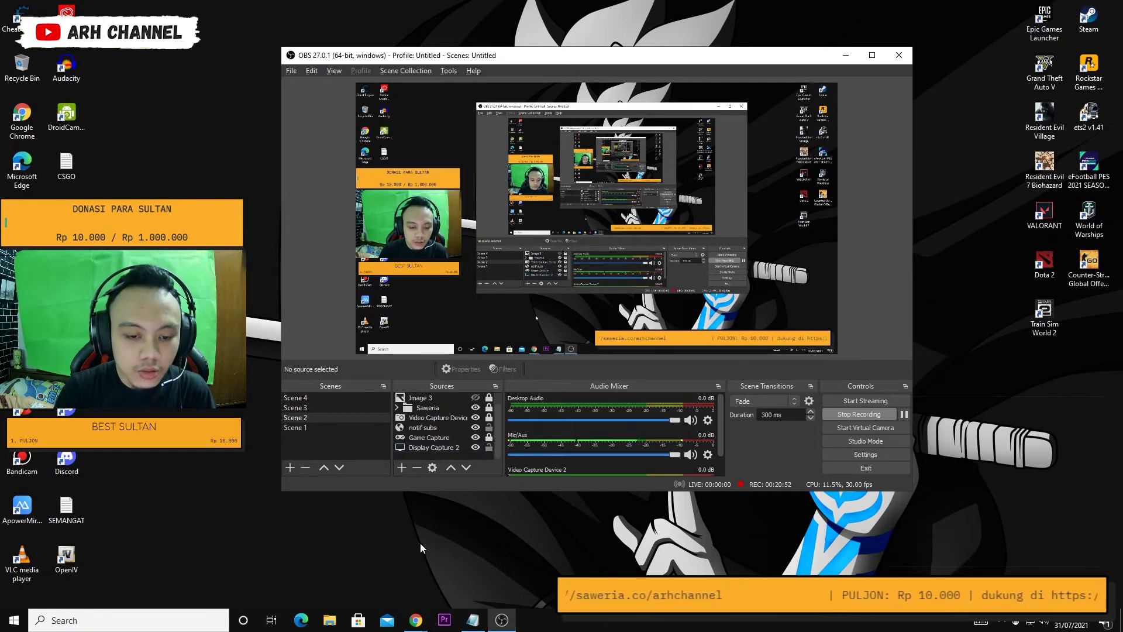
Look through the available source types, examine the capture method setting of Display Capture 2, and cancel its properties.
{"action": "left_click", "coordinate": [402, 468]}
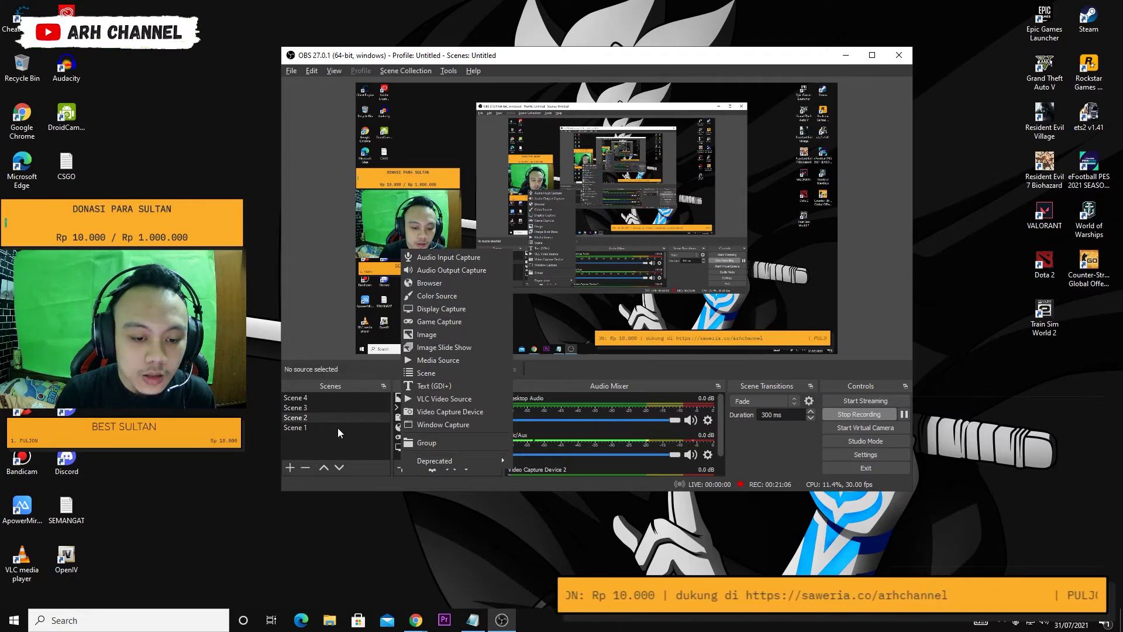
{"action": "left_click", "coordinate": [433, 308]}
{"action": "key", "text": "Return"}
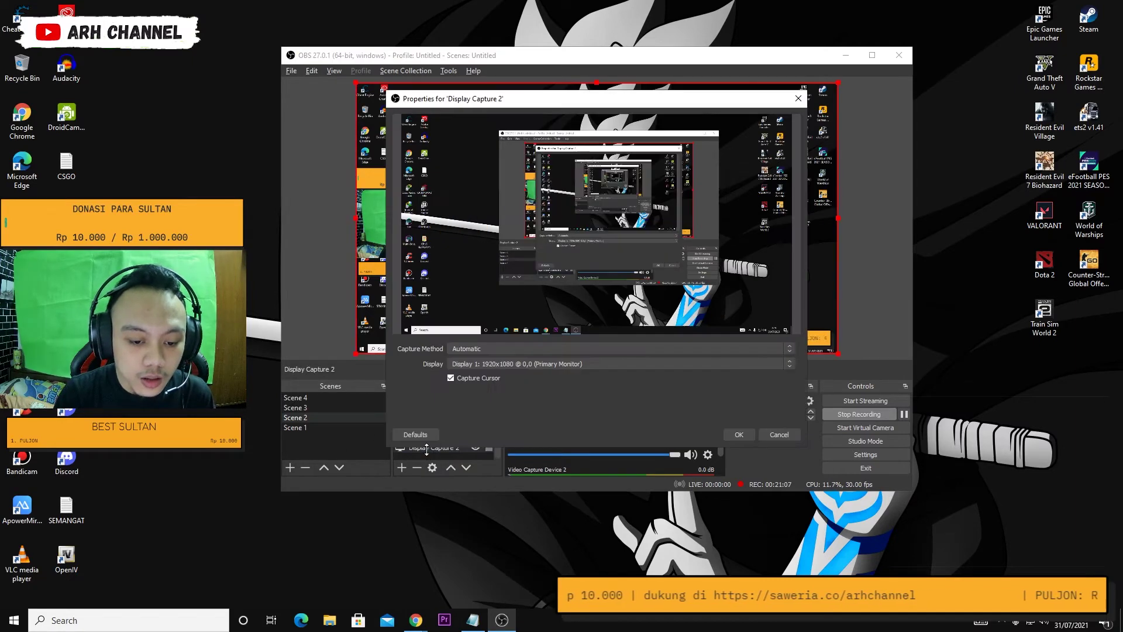
{"action": "left_click", "coordinate": [477, 346]}
{"action": "left_click", "coordinate": [478, 351]}
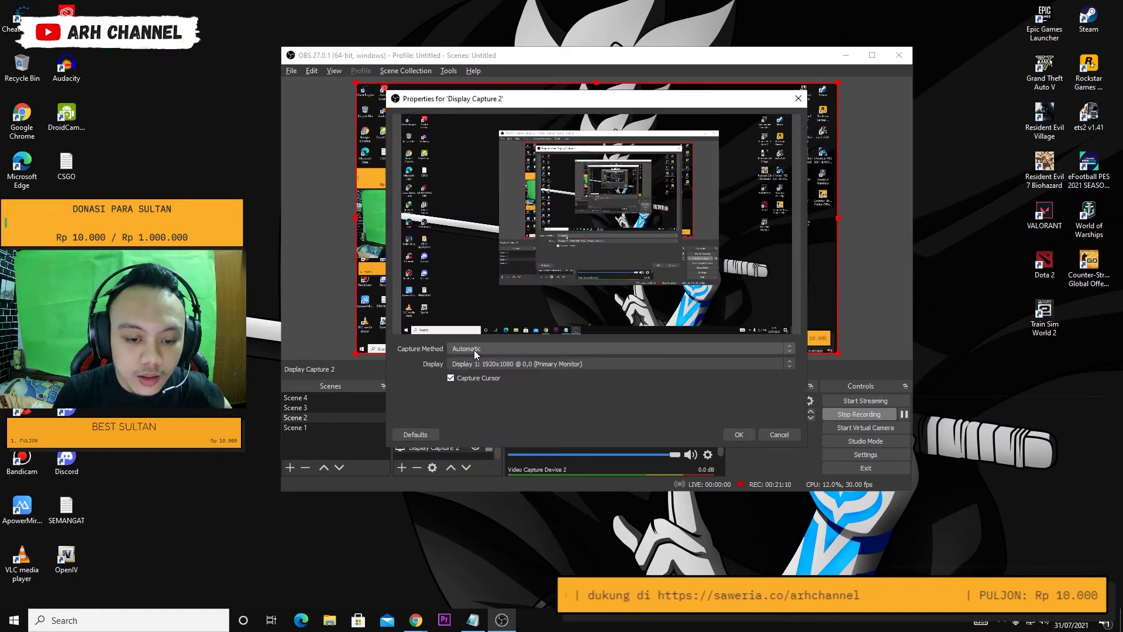
{"action": "left_click", "coordinate": [476, 349]}
{"action": "left_click", "coordinate": [474, 356]}
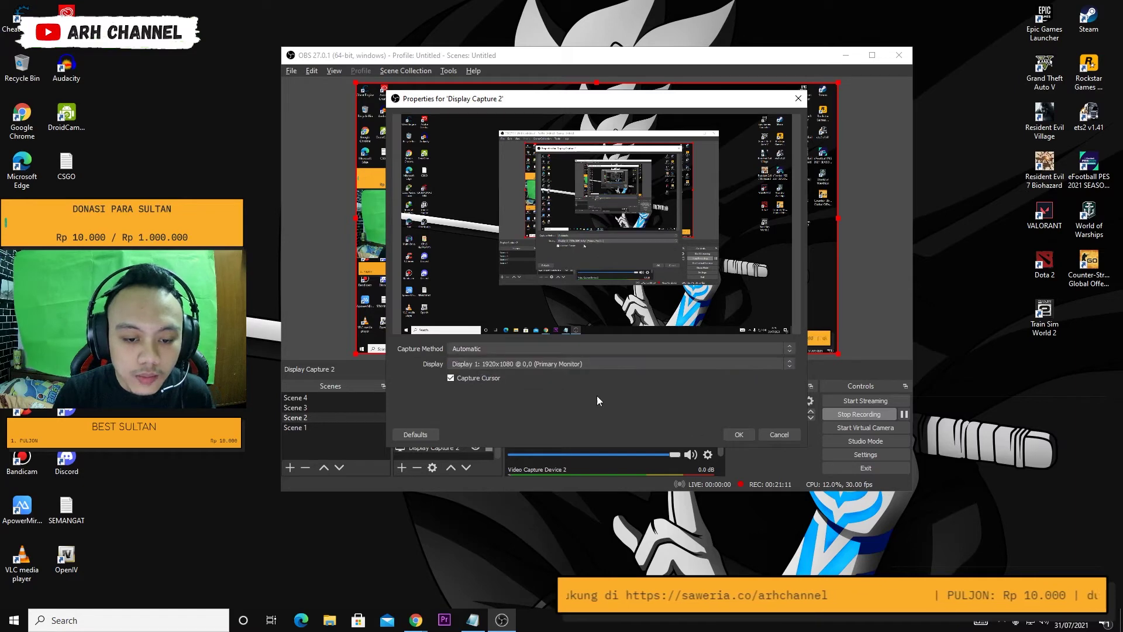
{"action": "left_click", "coordinate": [772, 438]}
Examine the Game Capture source's mode and window settings in Scene 2, and close its properties without saving.
{"action": "left_click", "coordinate": [412, 438]}
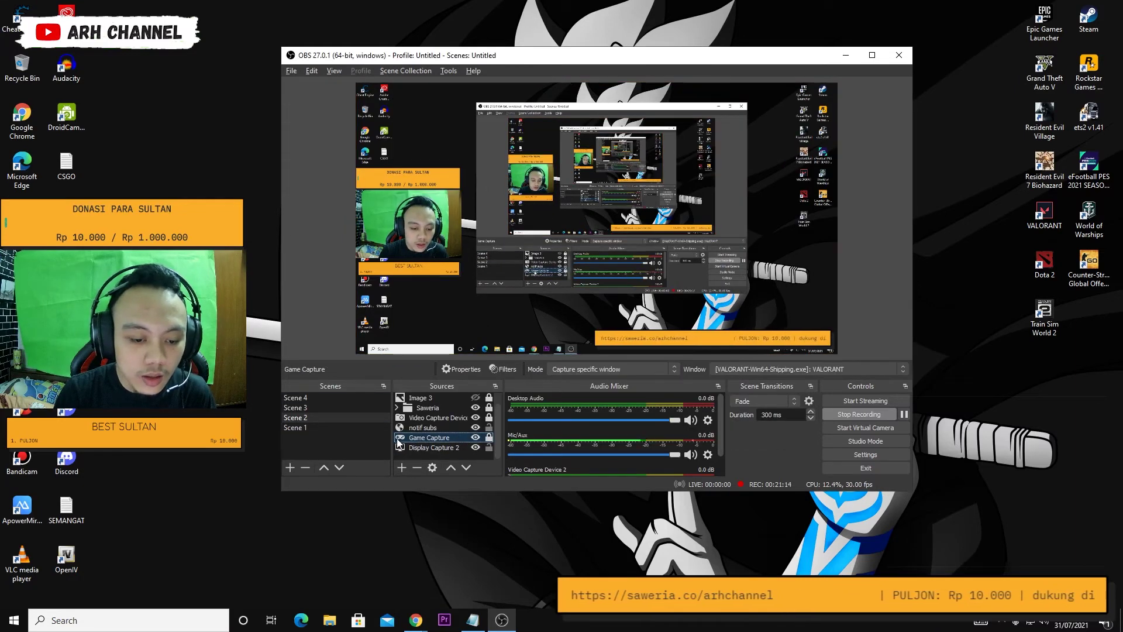
{"action": "left_click", "coordinate": [294, 408]}
{"action": "left_click", "coordinate": [300, 417]}
{"action": "left_click", "coordinate": [427, 448]}
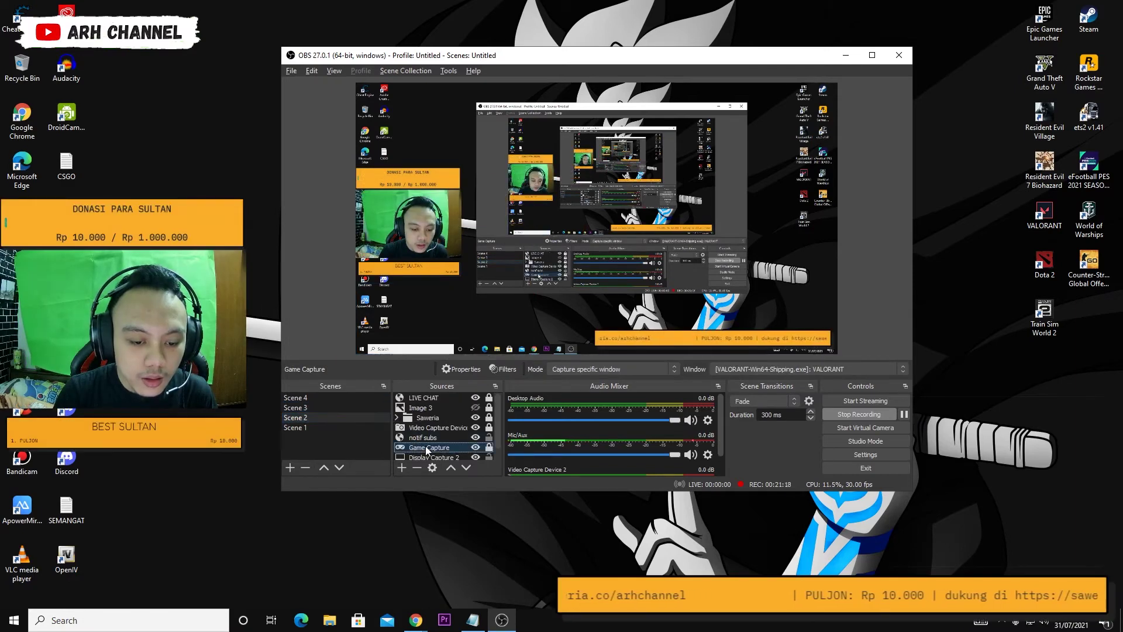
{"action": "double_click", "coordinate": [428, 449]}
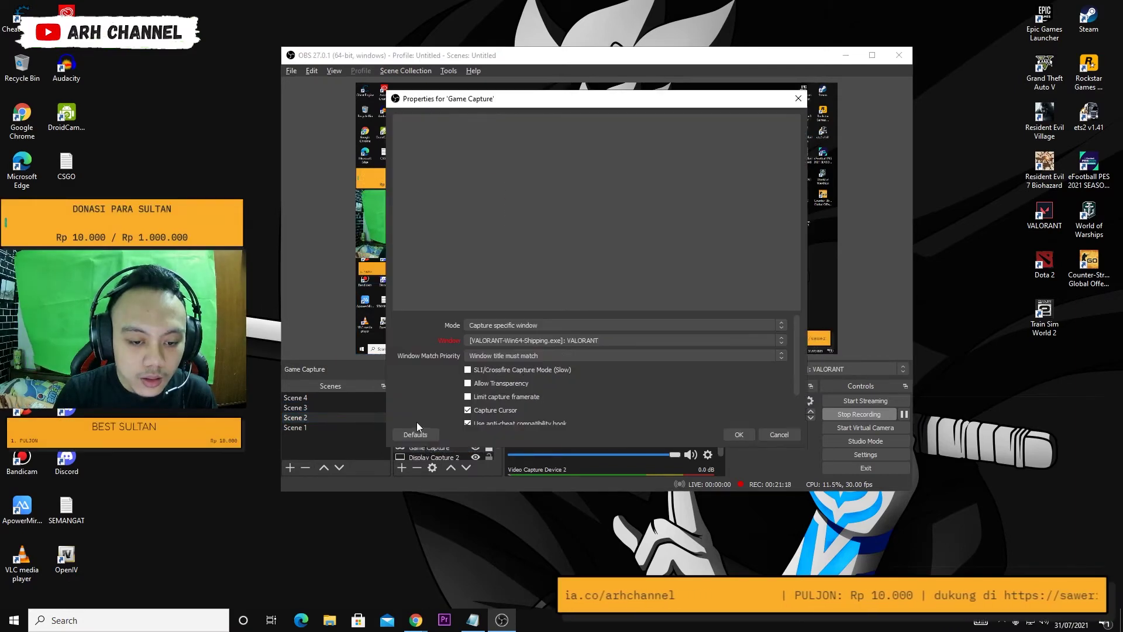
{"action": "left_click", "coordinate": [797, 100]}
{"action": "left_click", "coordinate": [630, 288]}
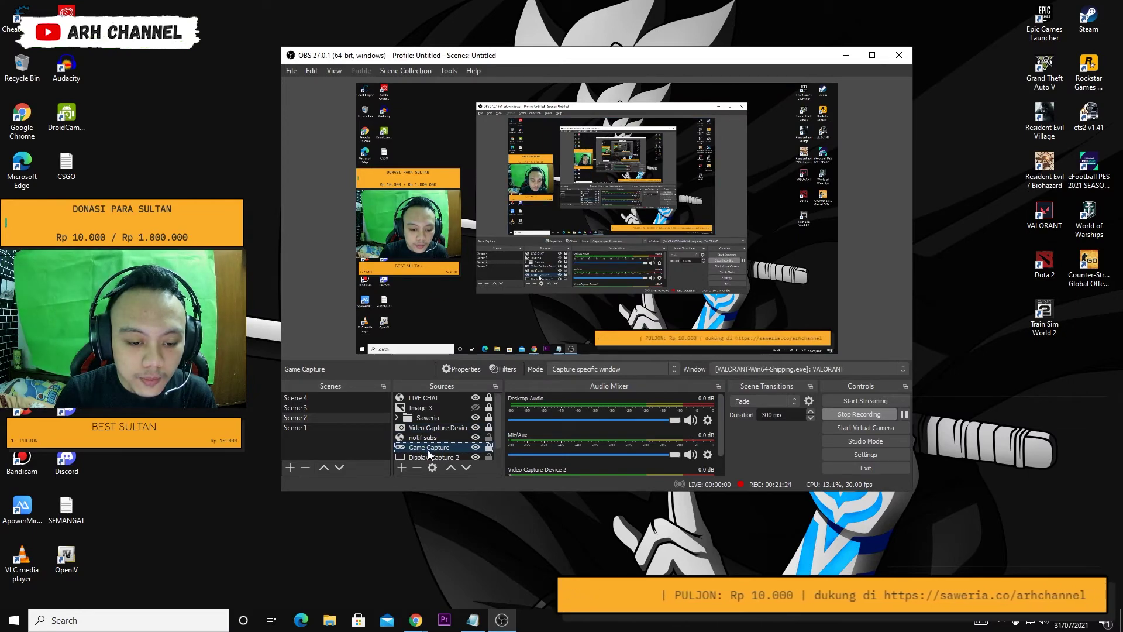
Start adding a Window Capture source with the default name, view its properties, and discard it.
{"action": "left_click", "coordinate": [402, 467]}
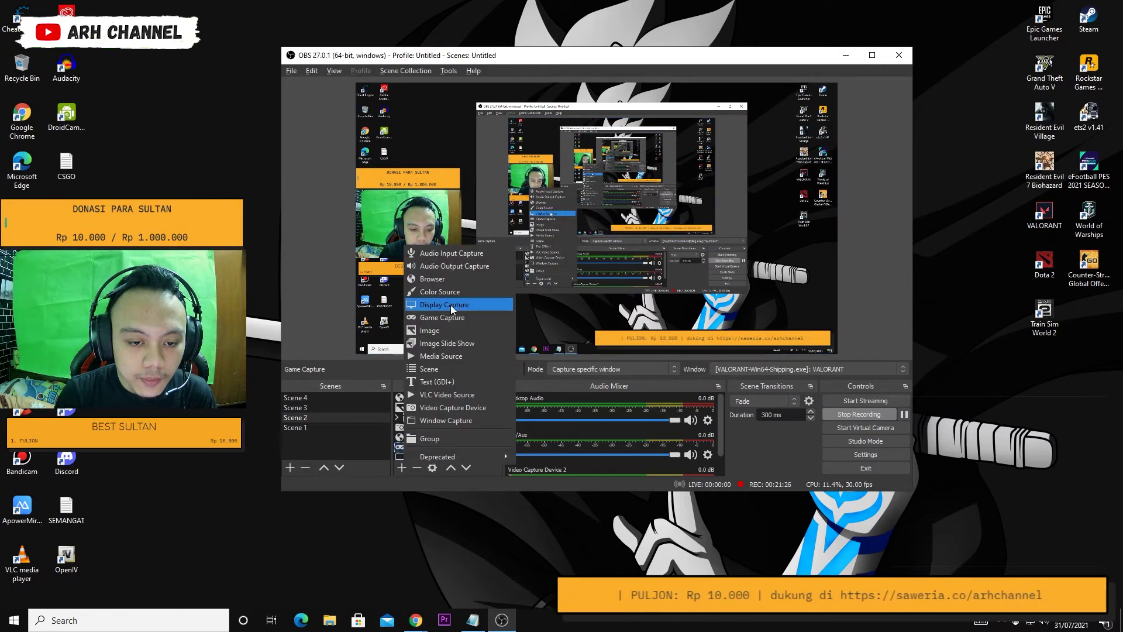
{"action": "left_click", "coordinate": [434, 424]}
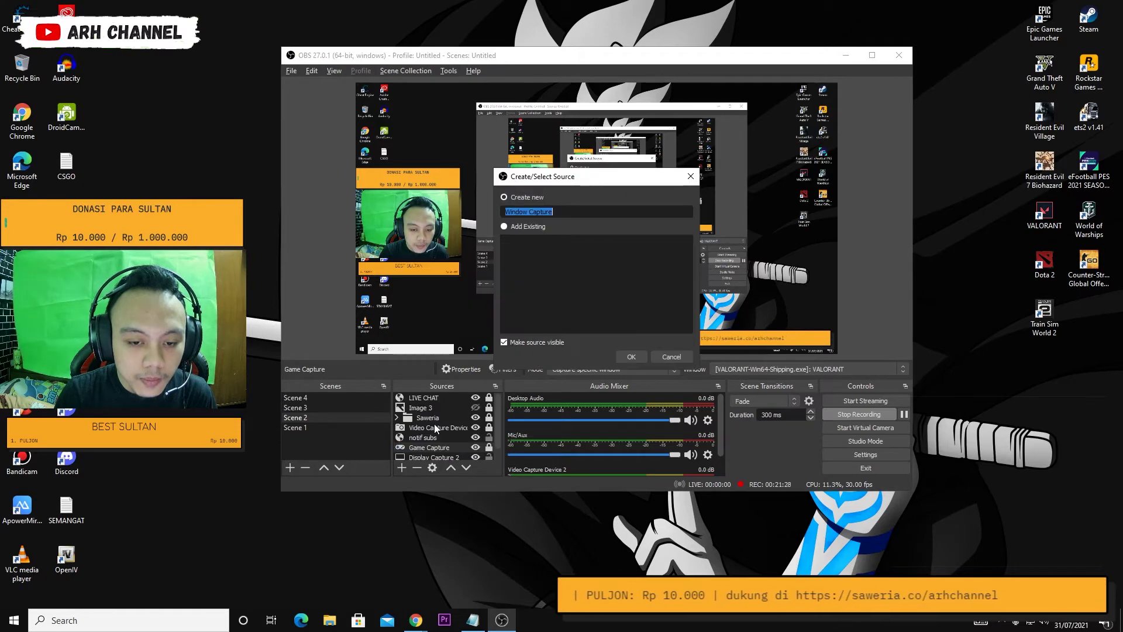
{"action": "left_click", "coordinate": [632, 355]}
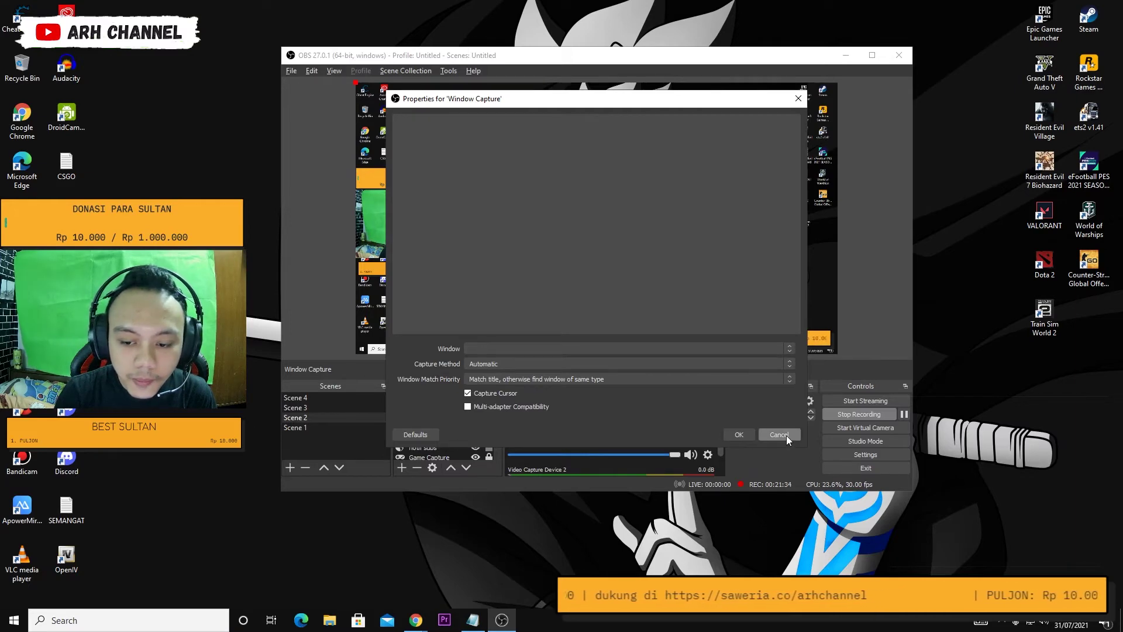
{"action": "left_click", "coordinate": [798, 99]}
{"action": "left_click", "coordinate": [630, 290]}
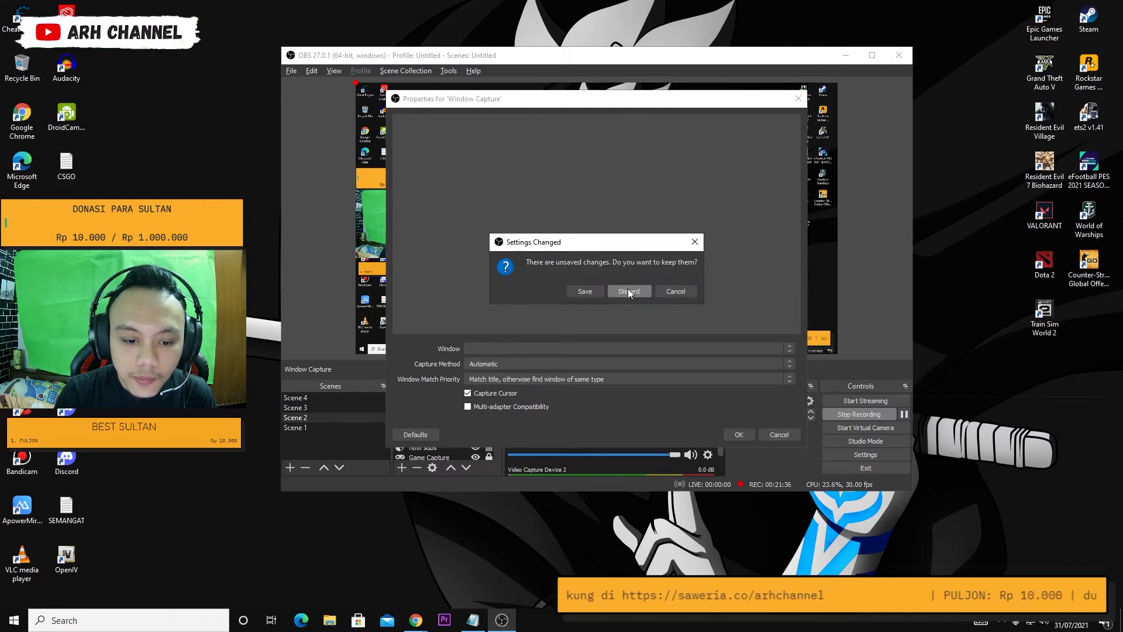
Delete the Window Capture source from Scene 2.
{"action": "left_click", "coordinate": [420, 447]}
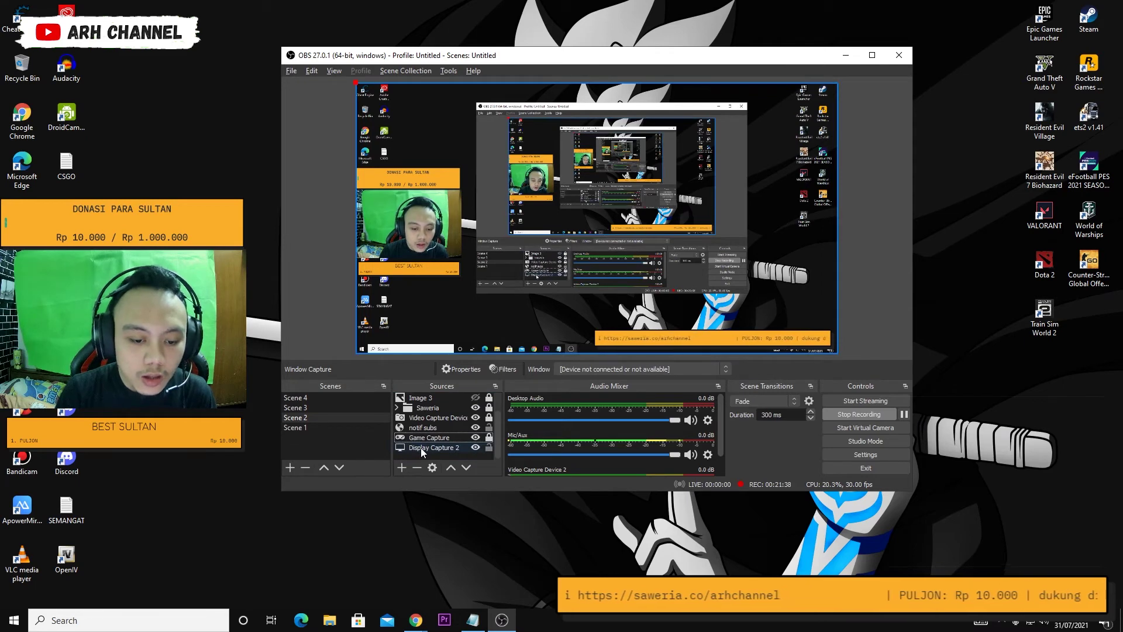
{"action": "scroll", "coordinate": [443, 422], "scroll_direction": "up", "scroll_amount": 2}
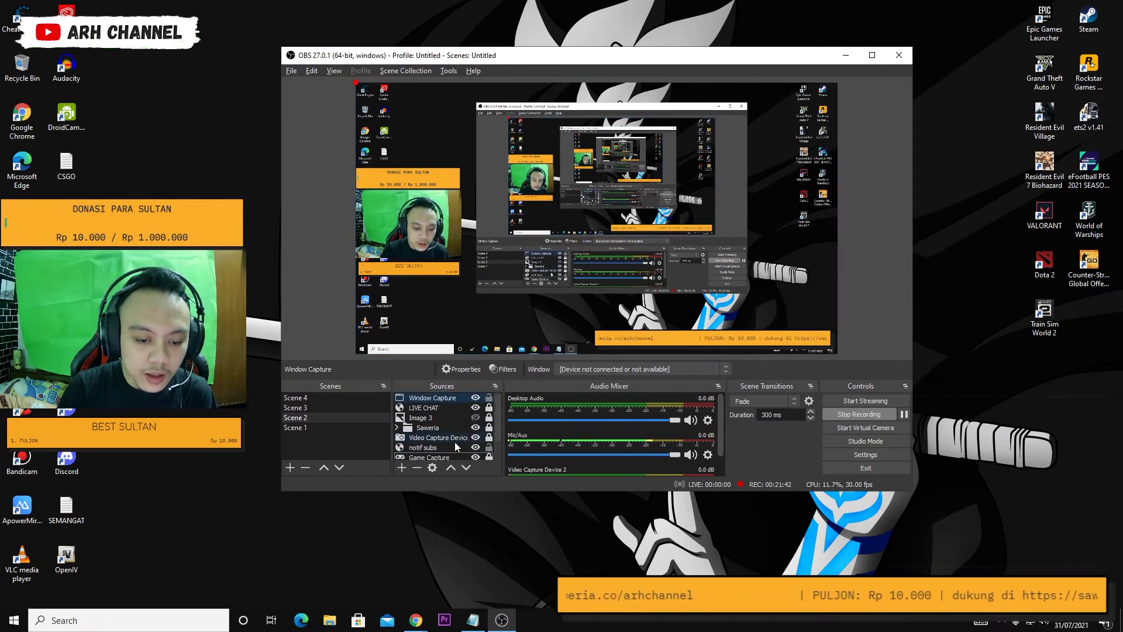
{"action": "left_click", "coordinate": [437, 399]}
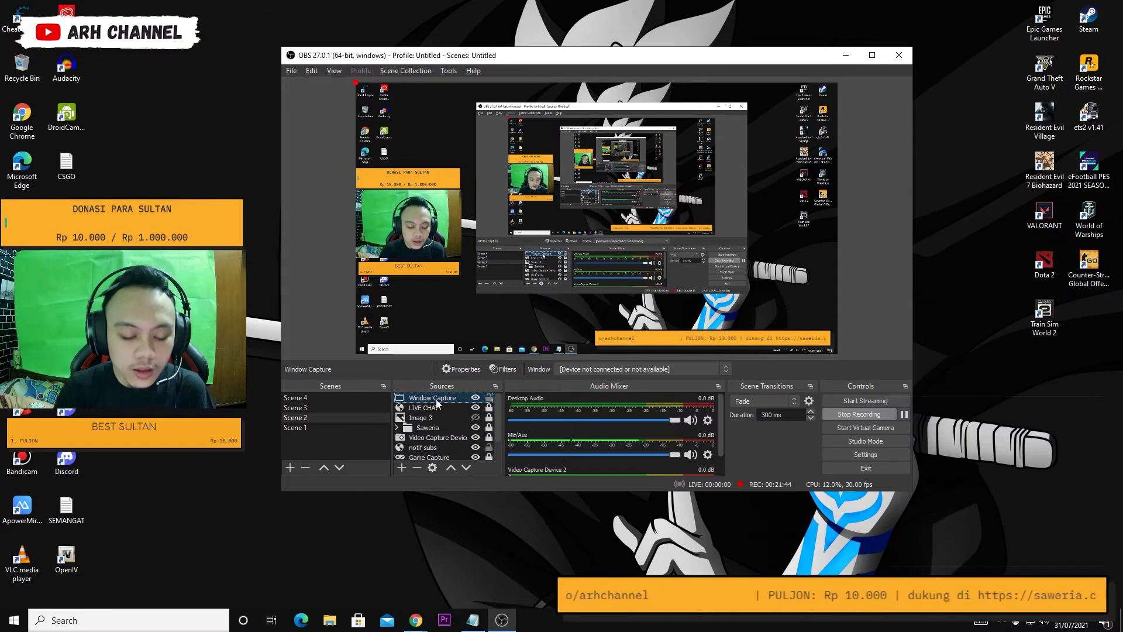
{"action": "key", "text": "Delete"}
{"action": "left_click", "coordinate": [641, 291]}
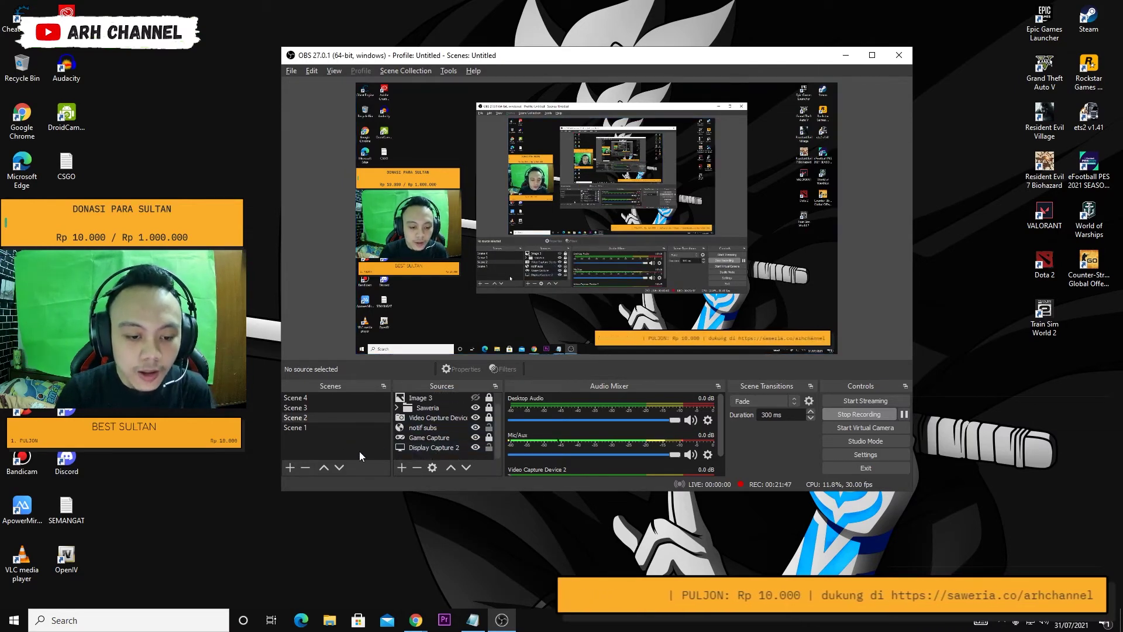
{"action": "right_click", "coordinate": [363, 418]}
{"action": "key", "text": "Escape"}
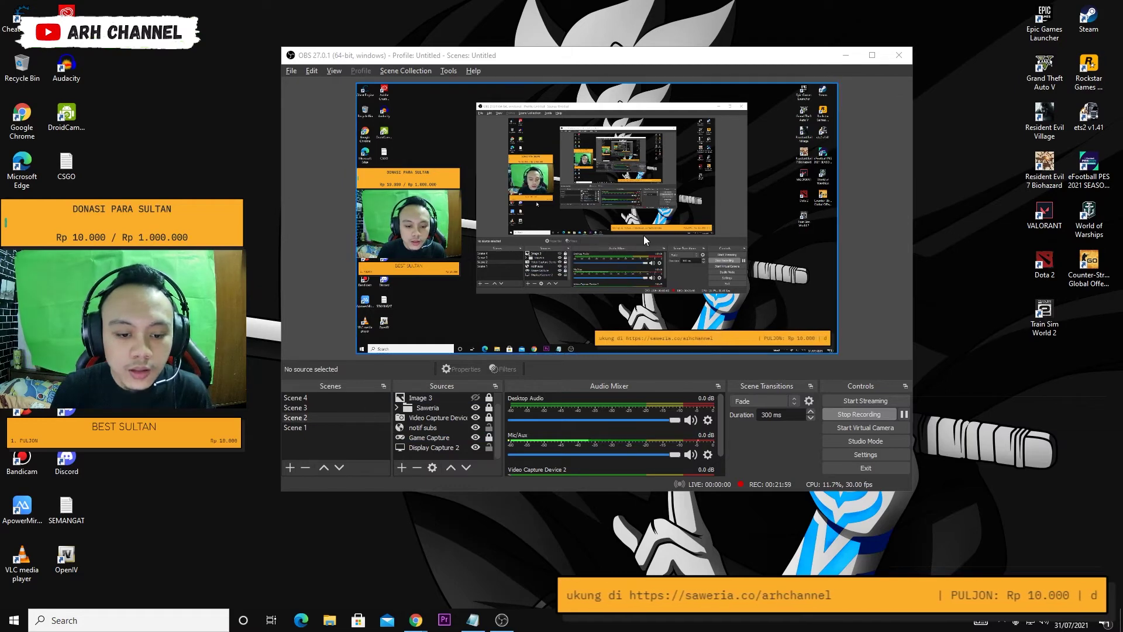
{"action": "left_click", "coordinate": [847, 57]}
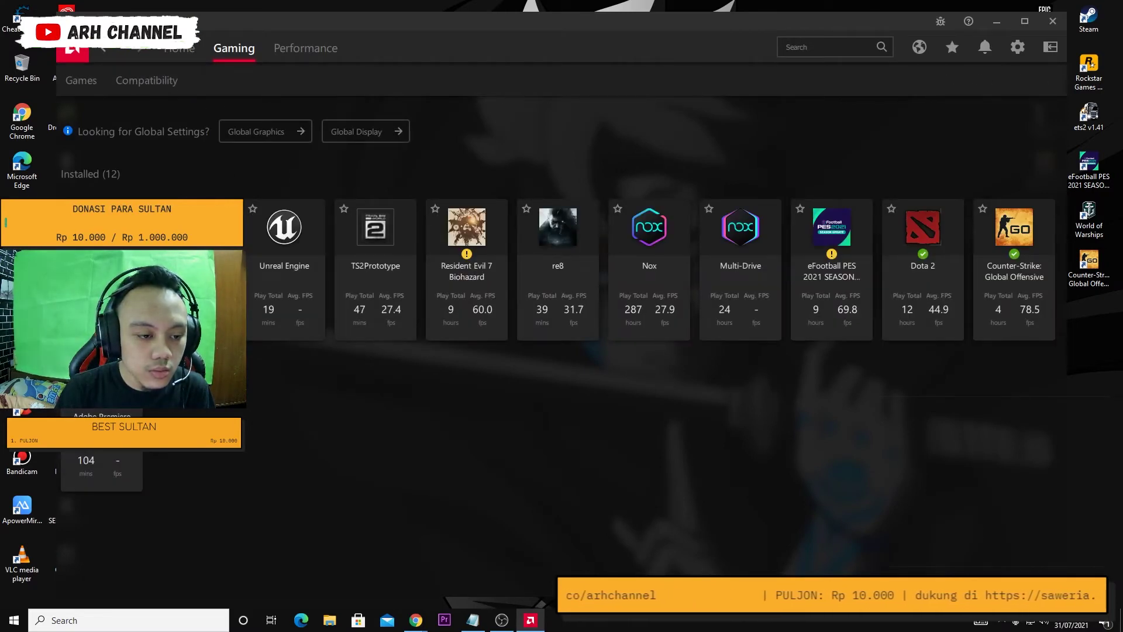
{"action": "left_click", "coordinate": [138, 186]}
{"action": "left_click", "coordinate": [1053, 21]}
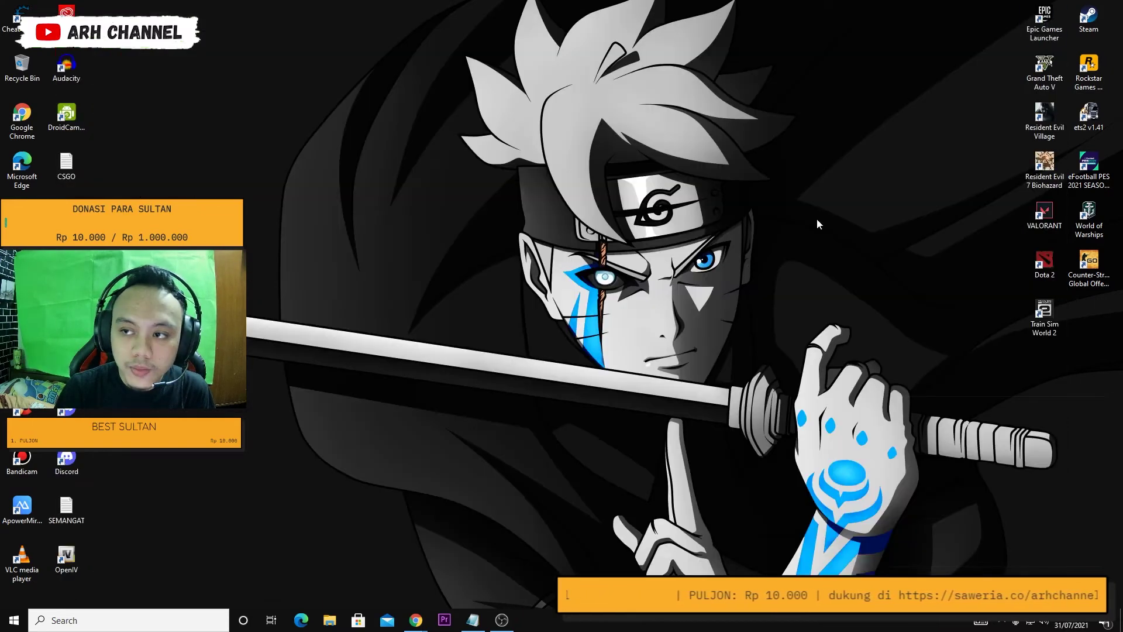
{"action": "left_click", "coordinate": [501, 620]}
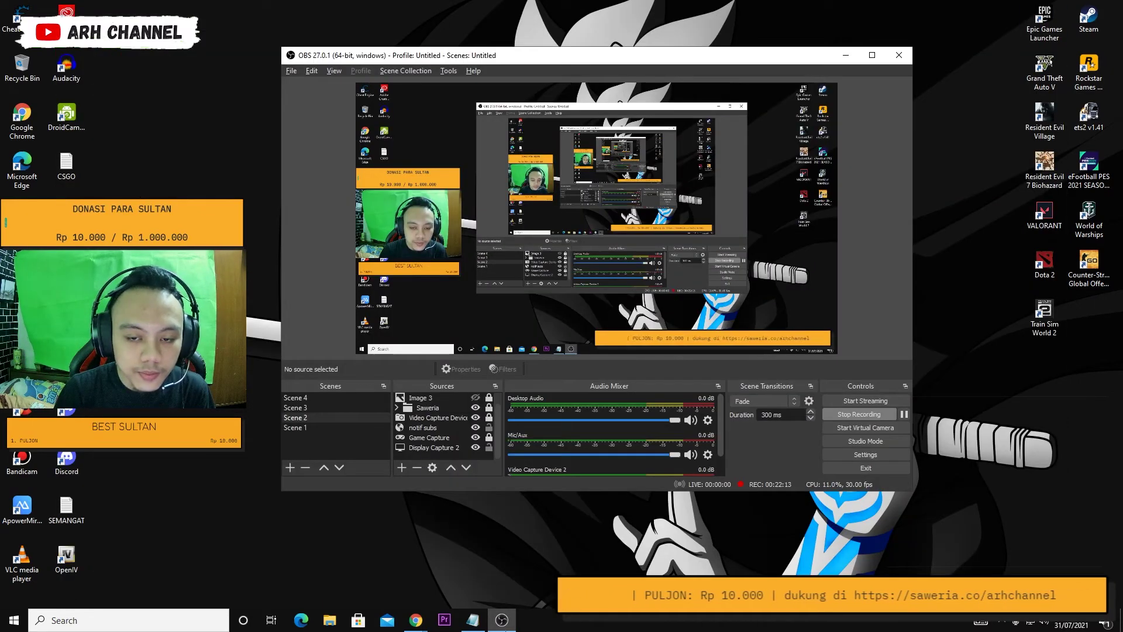
Refresh the desktop and minimize the OBS window.
{"action": "right_click", "coordinate": [472, 513]}
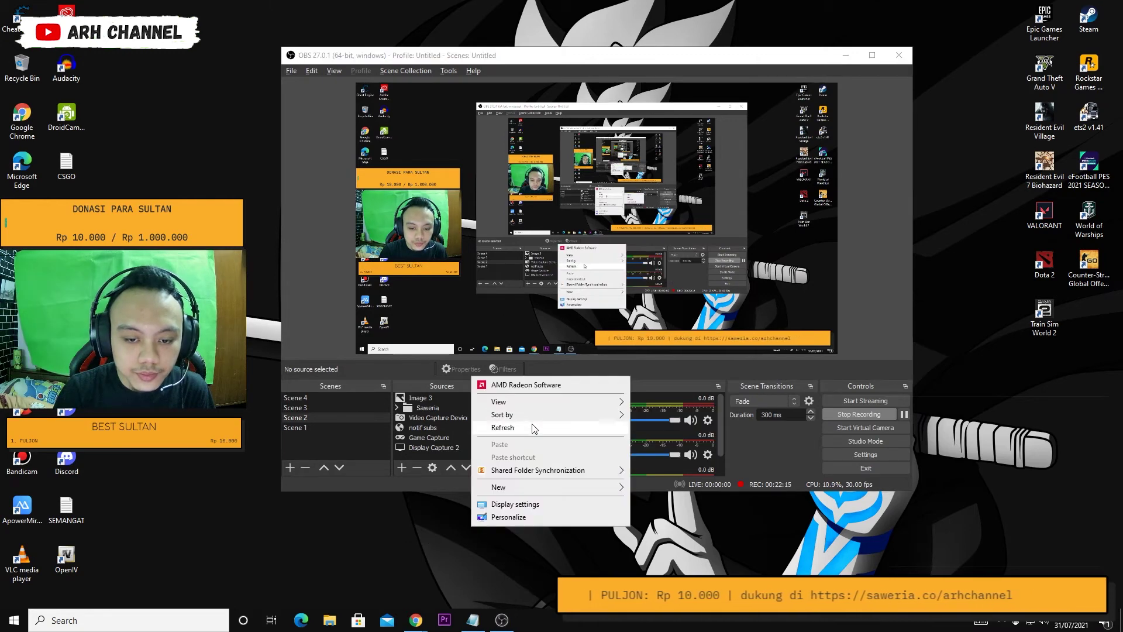
{"action": "left_click", "coordinate": [532, 423]}
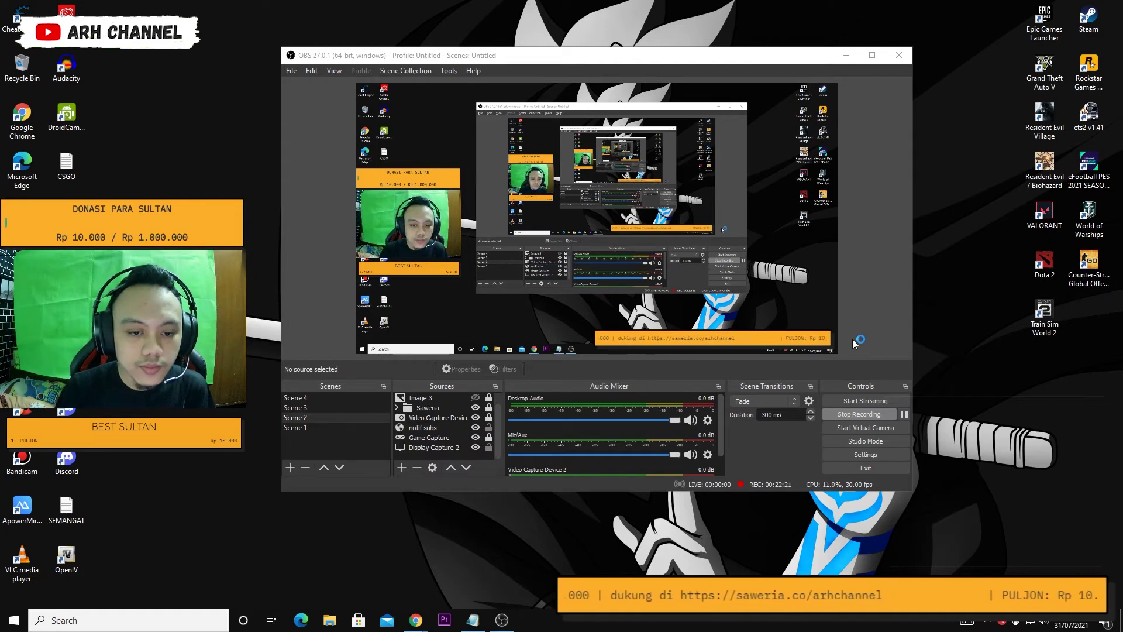
{"action": "left_click", "coordinate": [845, 55]}
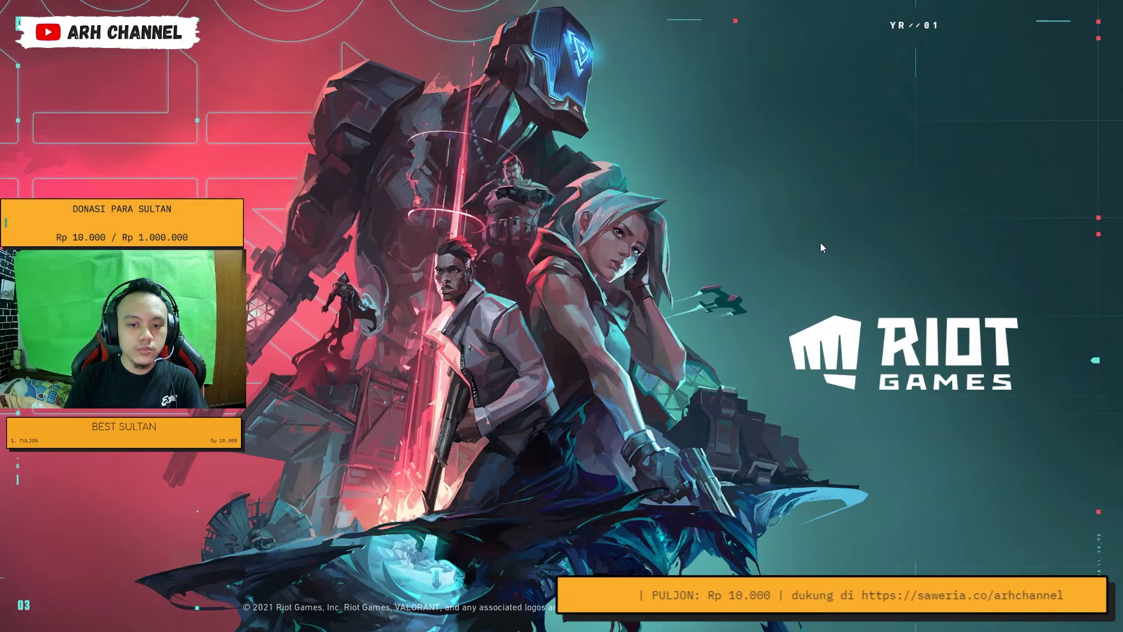
Switch between VALORANT and OBS, toggle the Game Capture source's visibility to compare both captures, and leave it hidden.
{"action": "key", "text": "alt+Tab"}
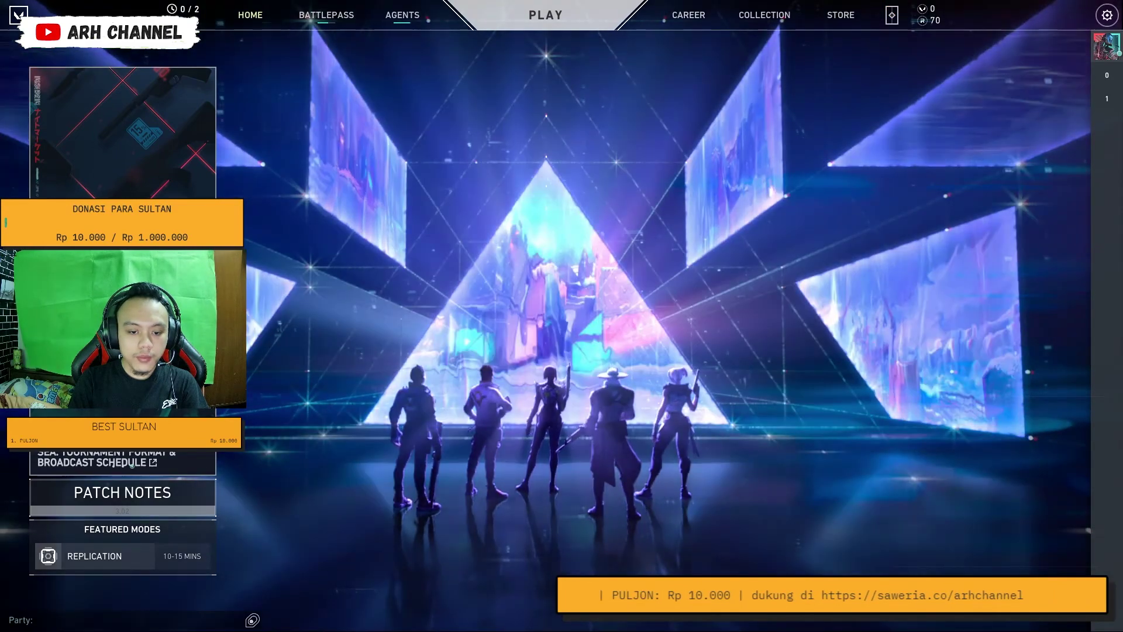
{"action": "left_click", "coordinate": [519, 415]}
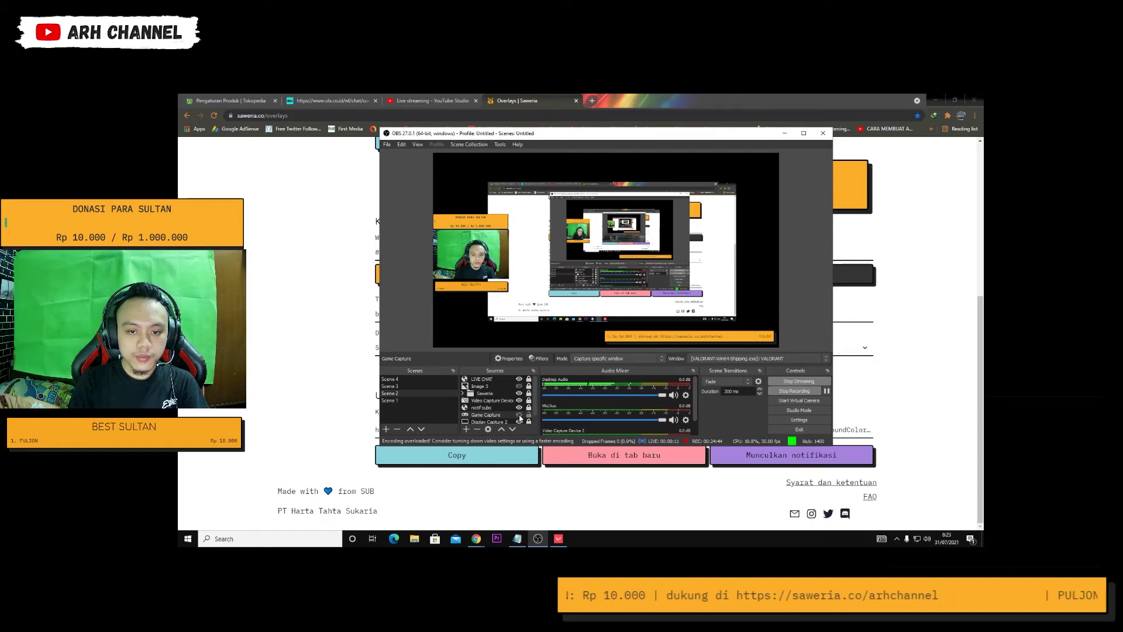
{"action": "left_click", "coordinate": [519, 415]}
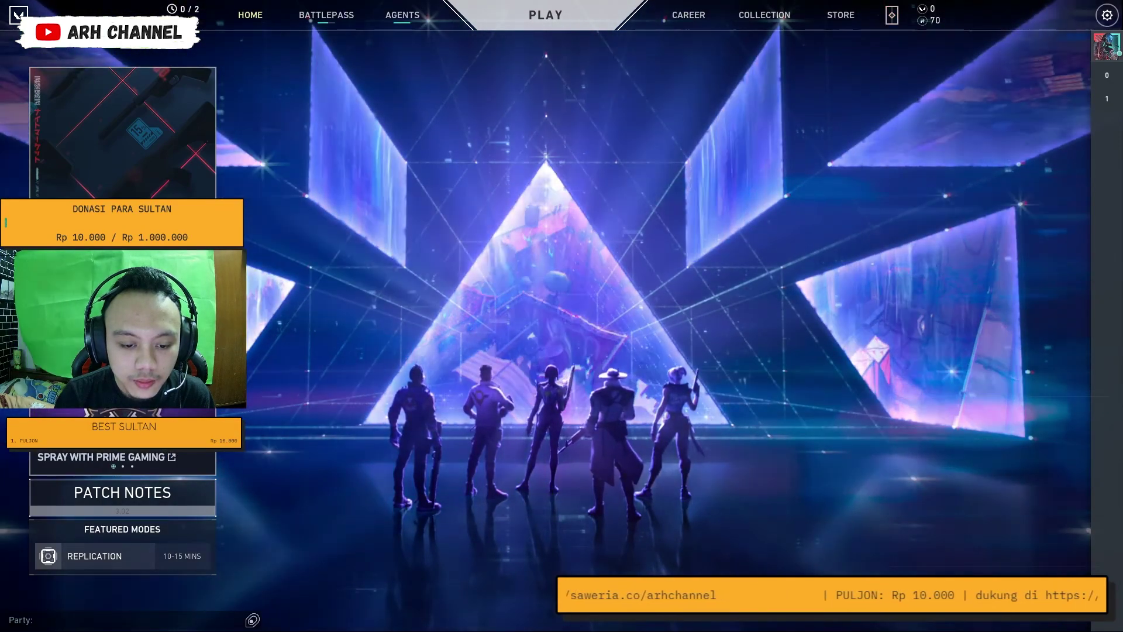
{"action": "key", "text": "alt+Tab"}
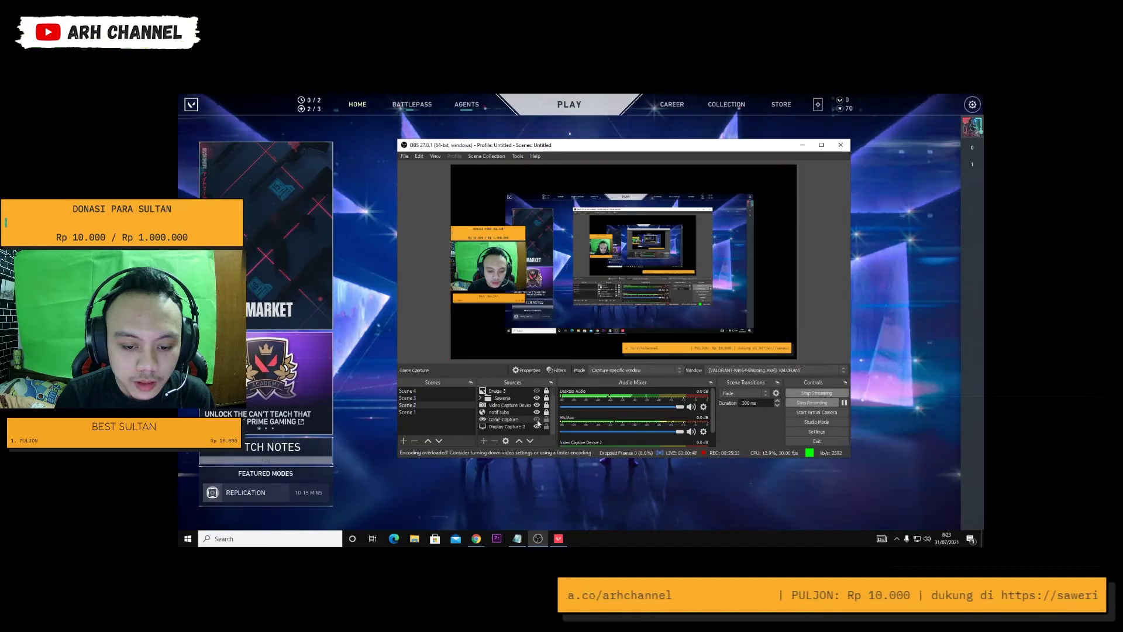
{"action": "key", "text": "alt+Tab"}
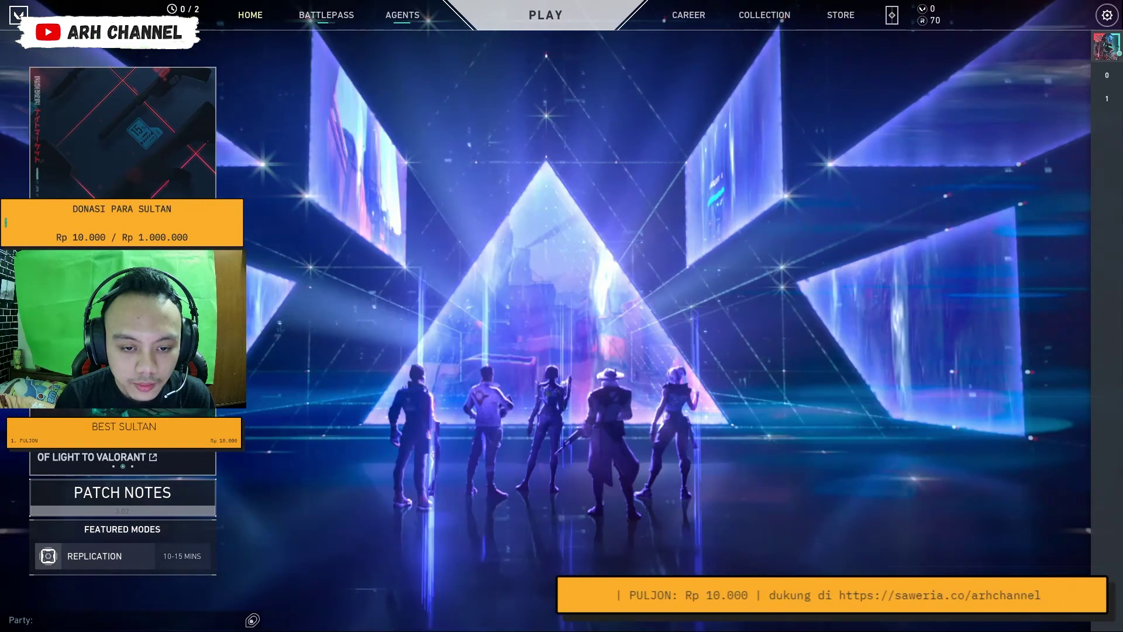
{"action": "left_click", "coordinate": [537, 421]}
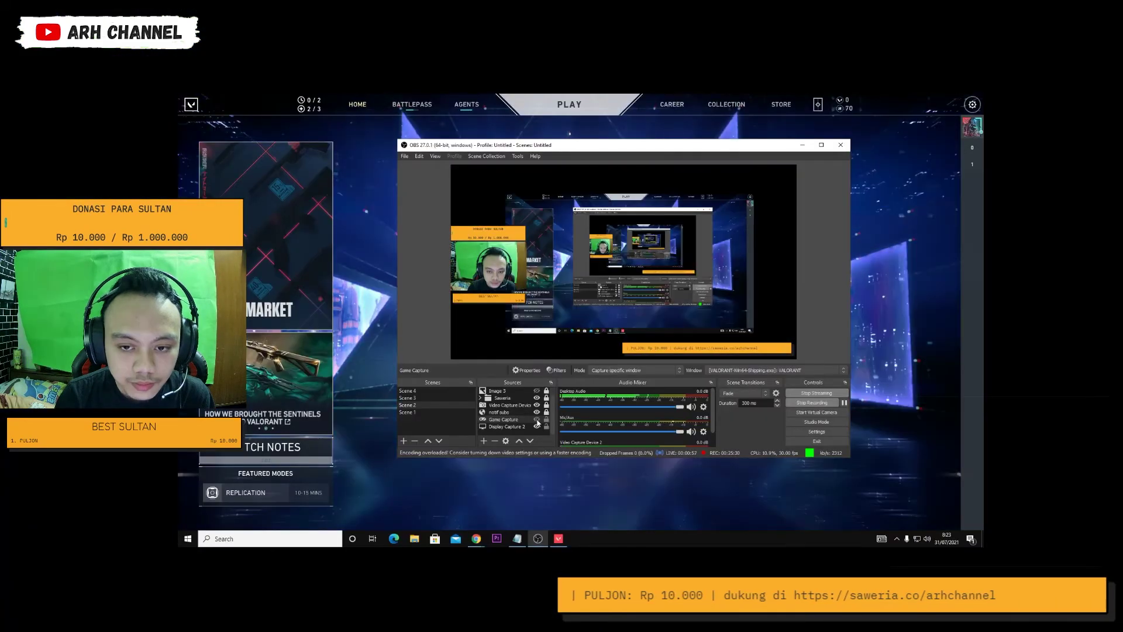
Switch between the VALORANT and OBS windows to check how the display capture shows the game.
{"action": "left_click", "coordinate": [941, 284]}
{"action": "key", "text": "alt+Tab"}
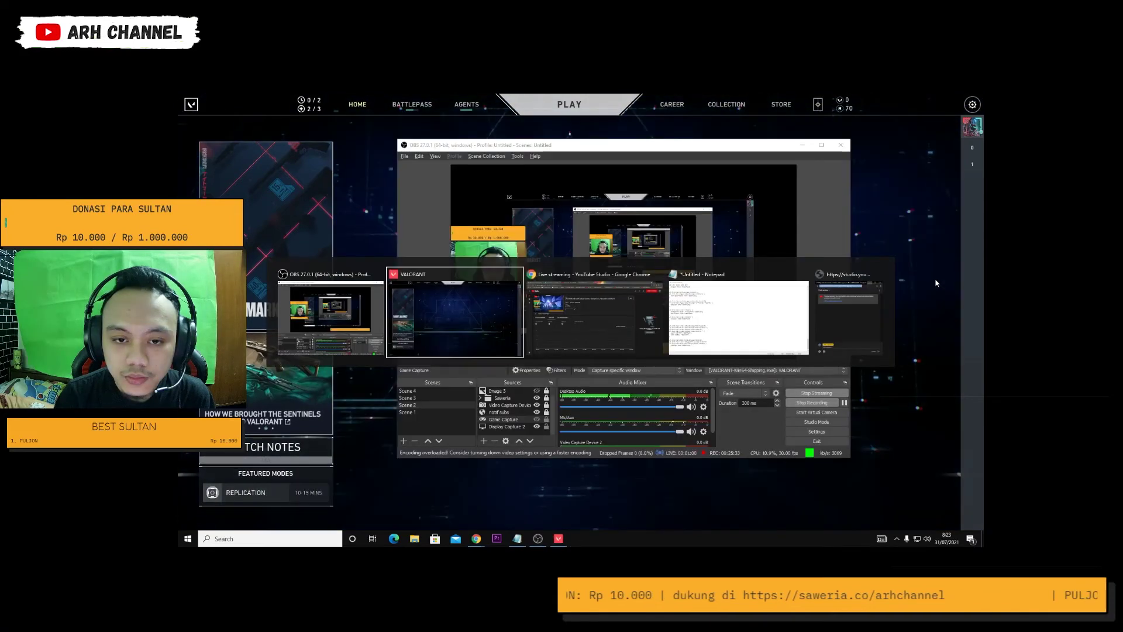
{"action": "key", "text": "alt+Tab"}
{"action": "key", "text": "Tab"}
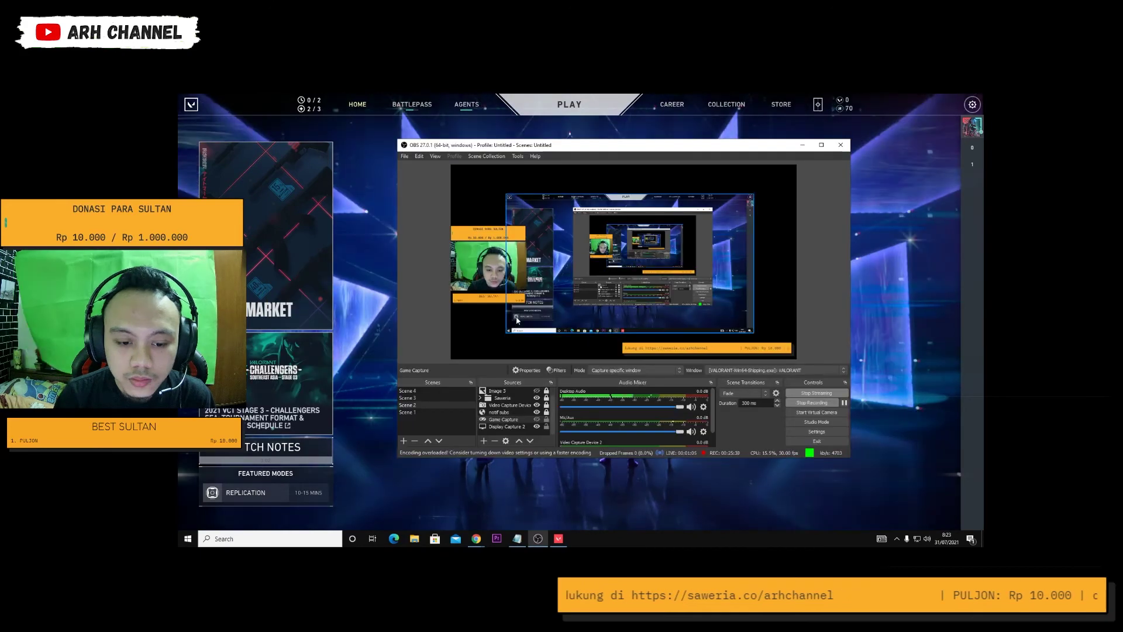
{"action": "left_click", "coordinate": [904, 160]}
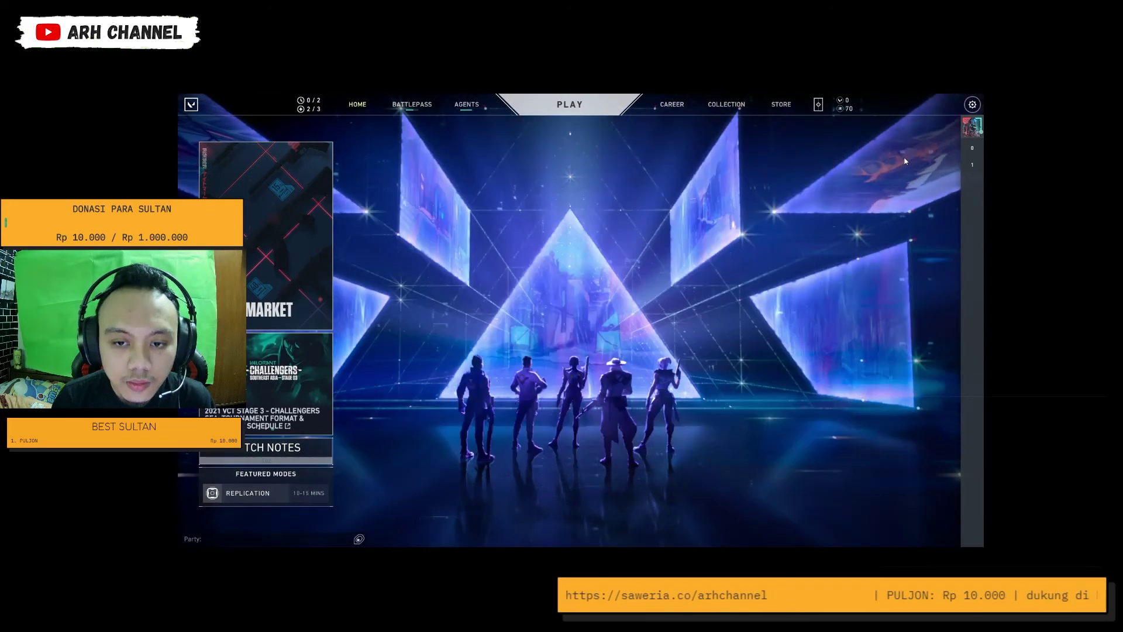
{"action": "key", "text": "alt+Tab"}
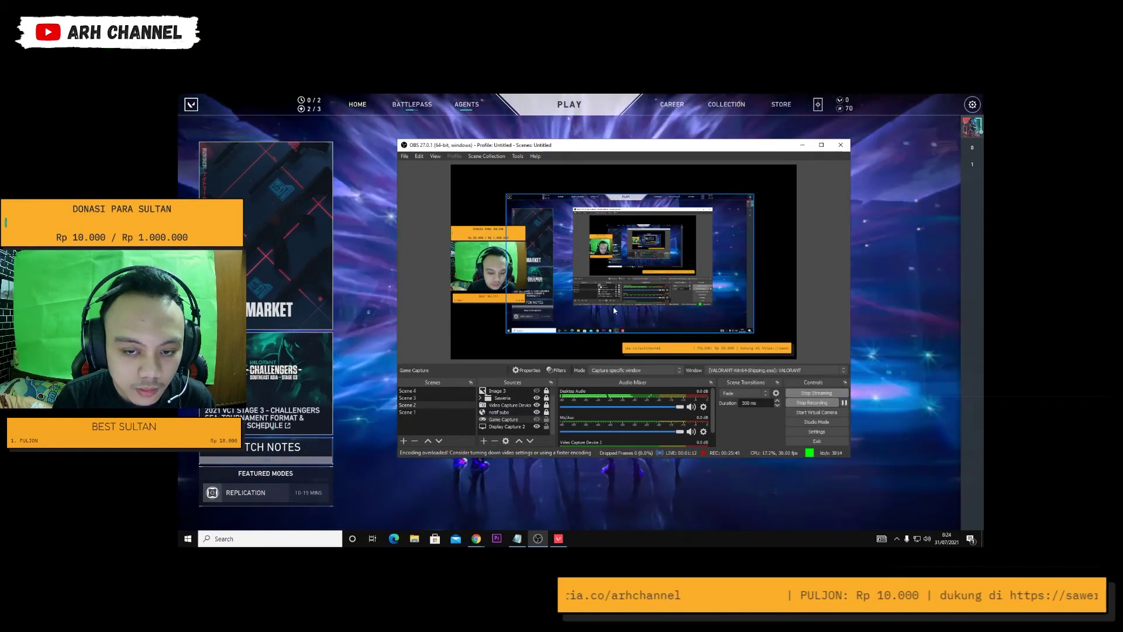
Enlarge Display Capture 2 in Scene 2 so it fills the whole canvas, and deselect it.
{"action": "left_click", "coordinate": [505, 426]}
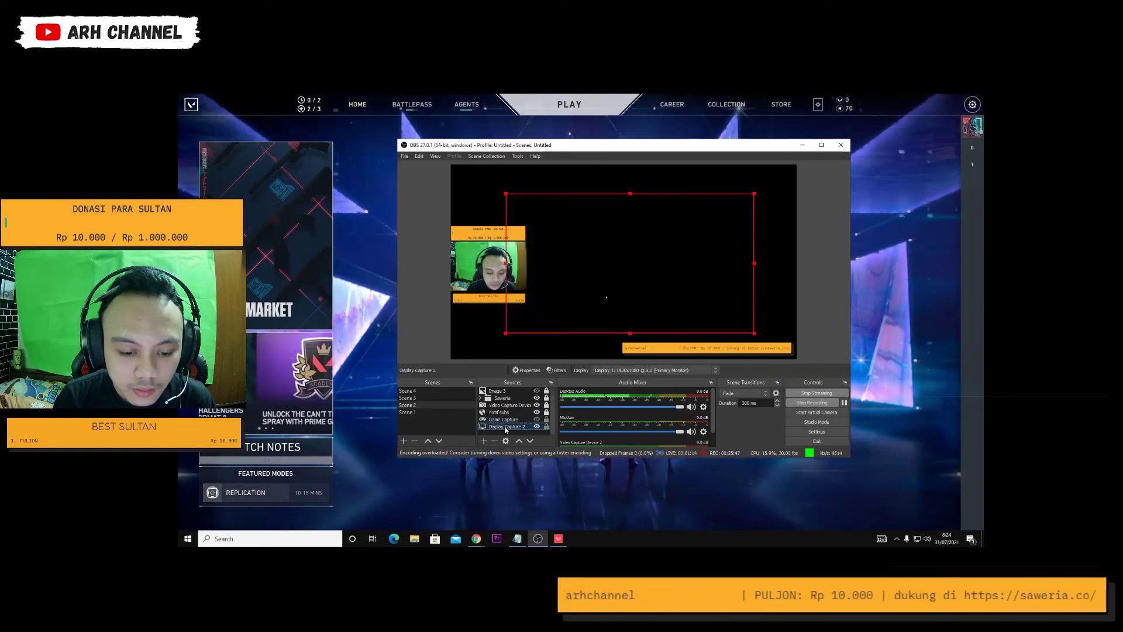
{"action": "left_click_drag", "start_coordinate": [504, 203], "coordinate": [451, 165]}
{"action": "left_click_drag", "start_coordinate": [693, 273], "coordinate": [842, 366]}
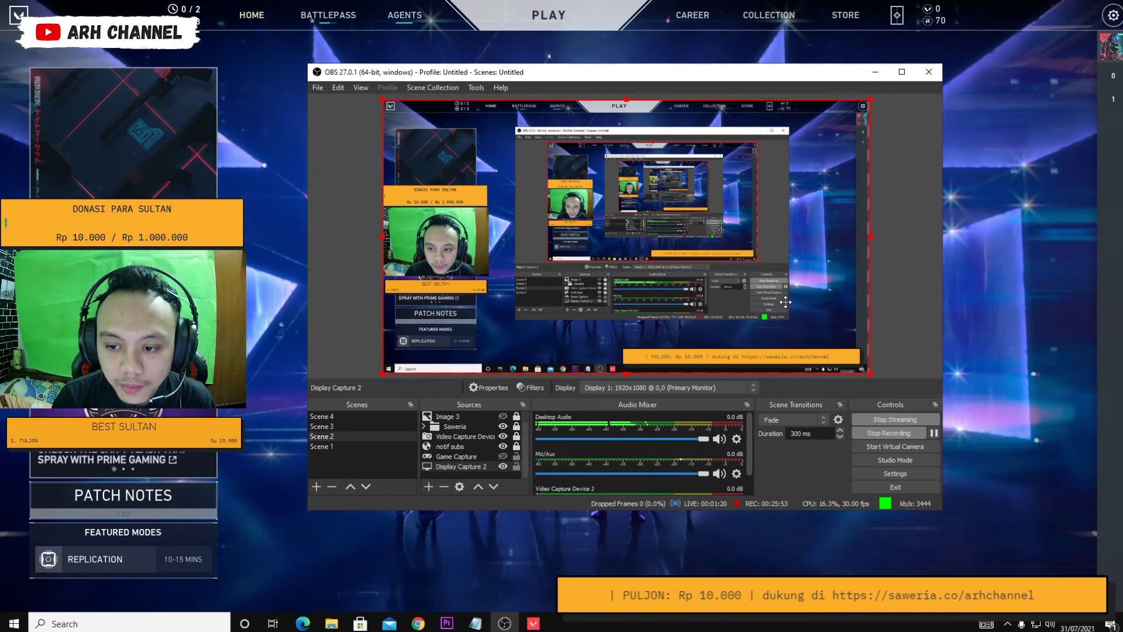
{"action": "left_click", "coordinate": [915, 286]}
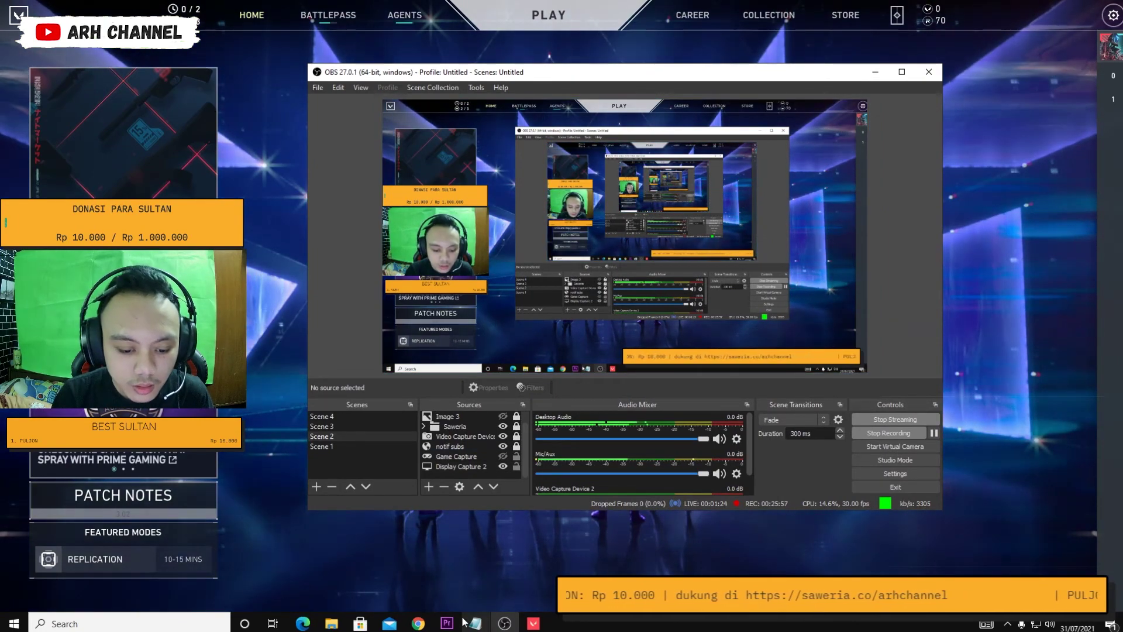
Switch to the YouTube Studio live streaming page in Chrome, check the stream preview, and minimize OBS.
{"action": "left_click", "coordinate": [419, 623]}
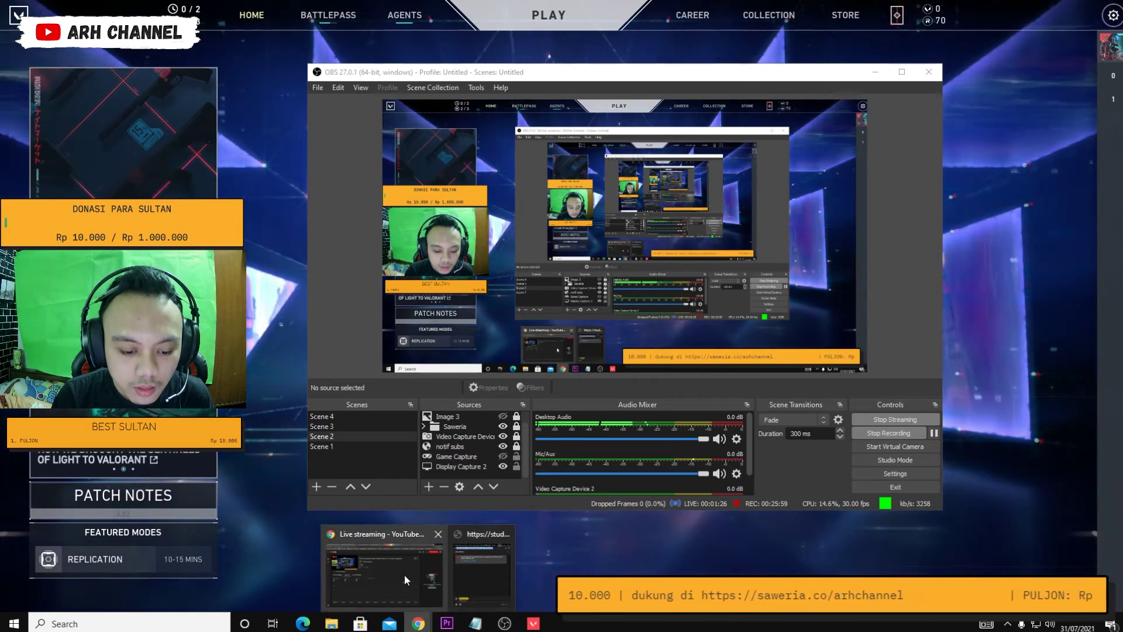
{"action": "left_click", "coordinate": [405, 575]}
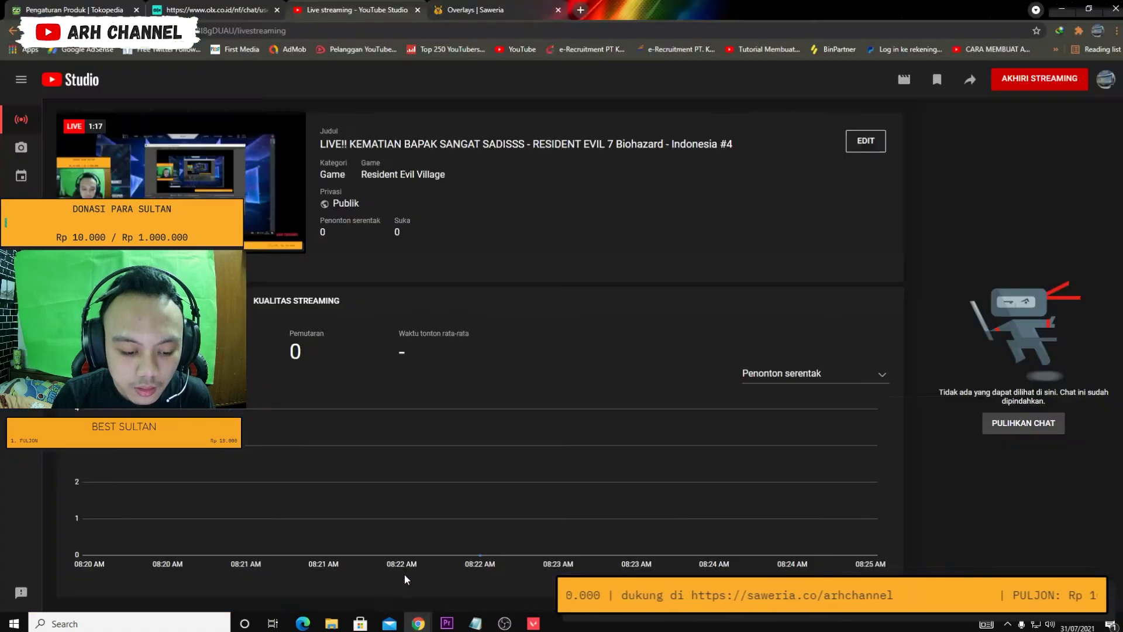
{"action": "left_click", "coordinate": [505, 625]}
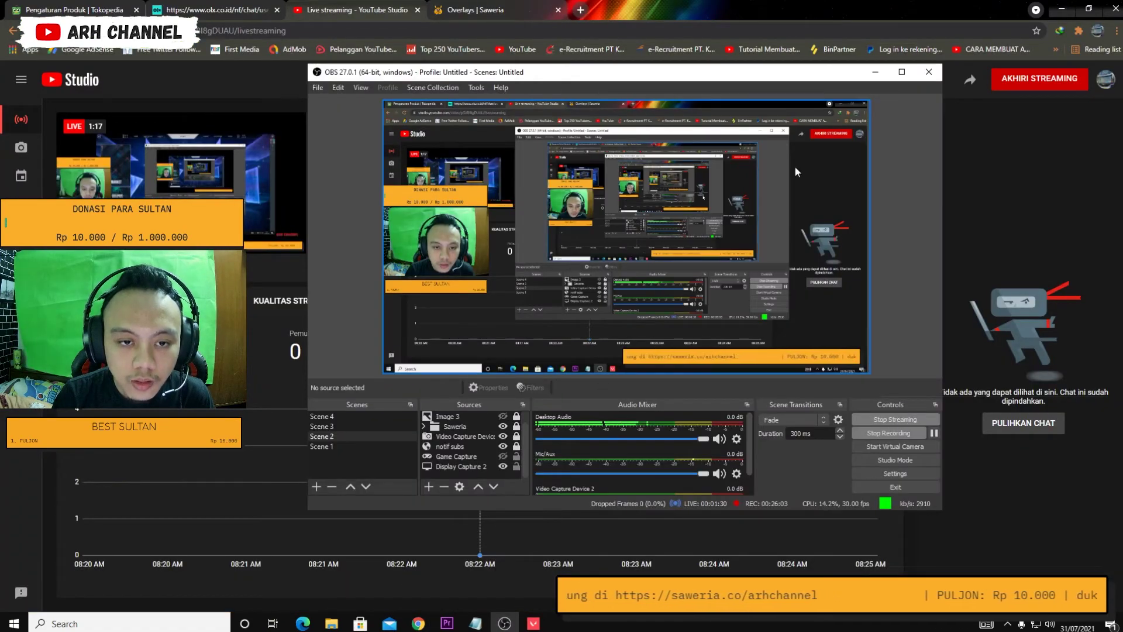
{"action": "left_click", "coordinate": [875, 73]}
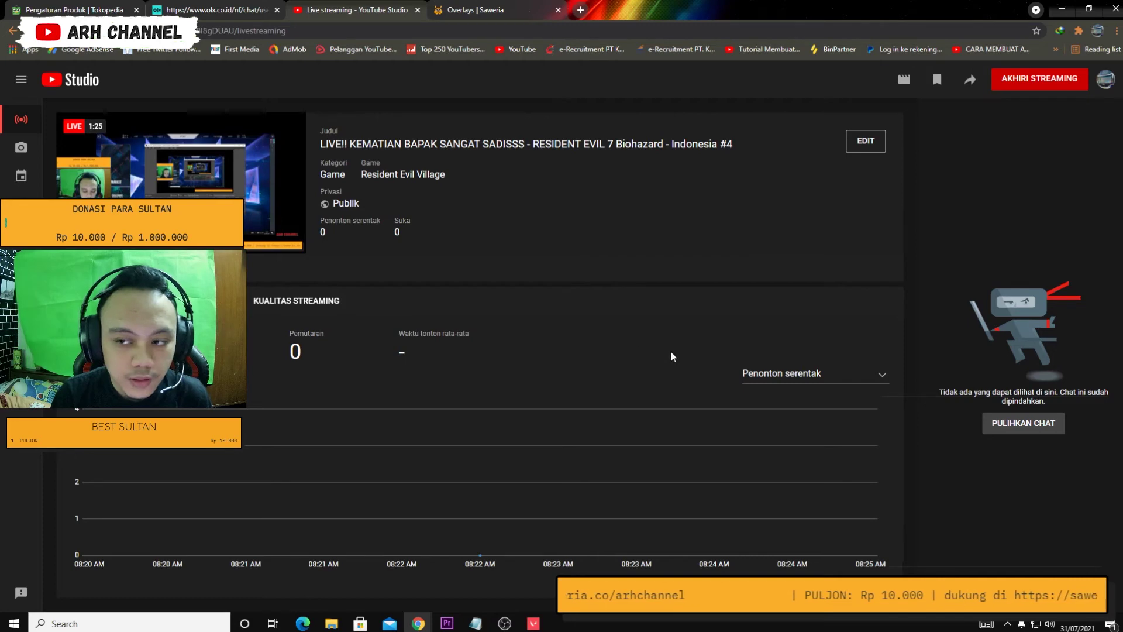
Send the test message "TES" in the pop-out YouTube live chat window and minimize that window.
{"action": "mouse_move", "coordinate": [425, 626]}
{"action": "left_click", "coordinate": [471, 603]}
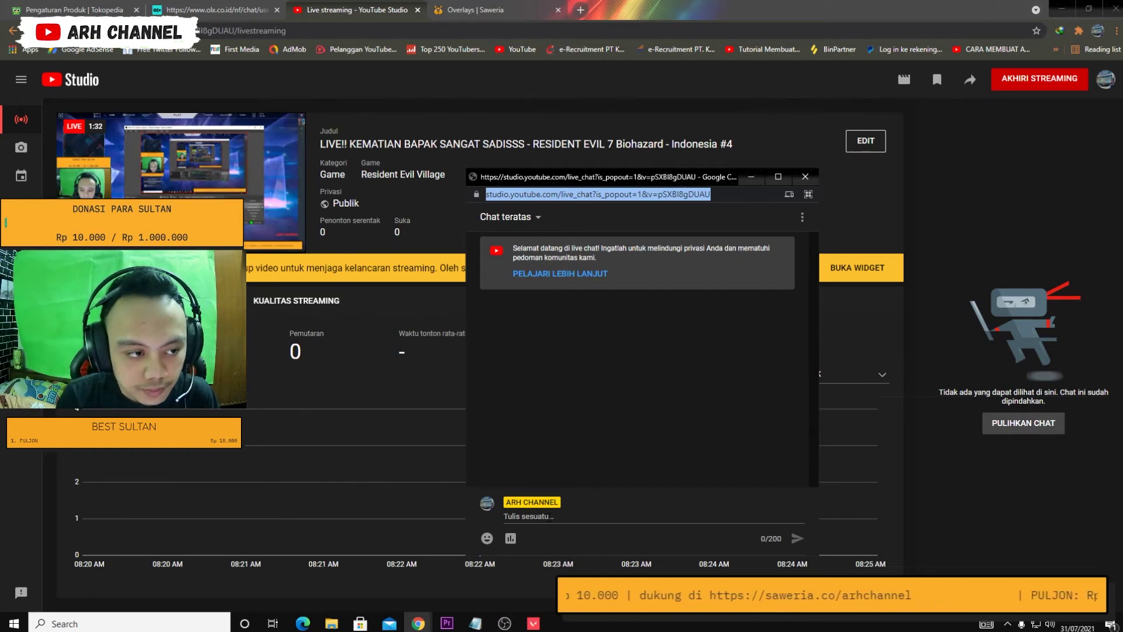
{"action": "left_click", "coordinate": [548, 517]}
{"action": "type", "text": "te"}
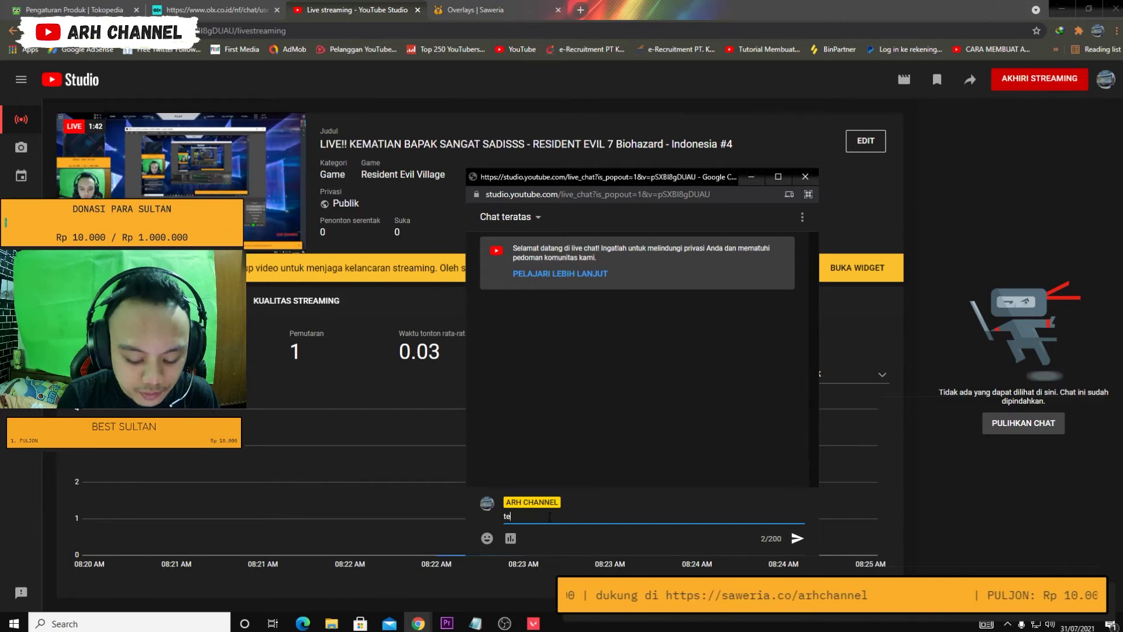
{"action": "key", "text": "BackSpace"}
{"action": "key", "text": "BackSpace"}
{"action": "type", "text": "S"}
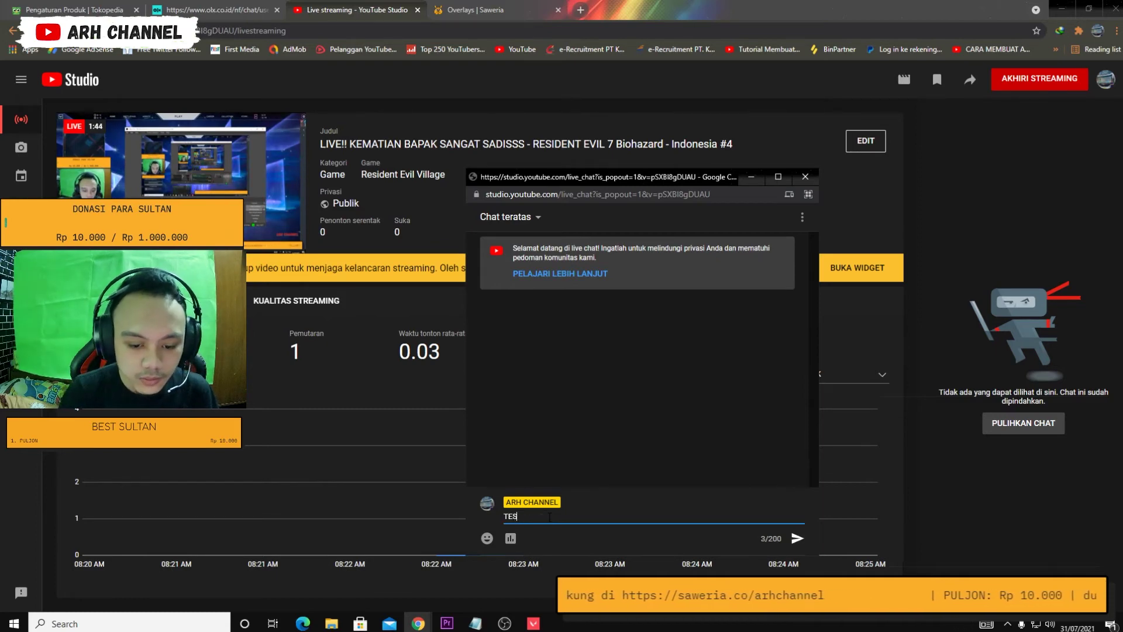
{"action": "key", "text": "Return"}
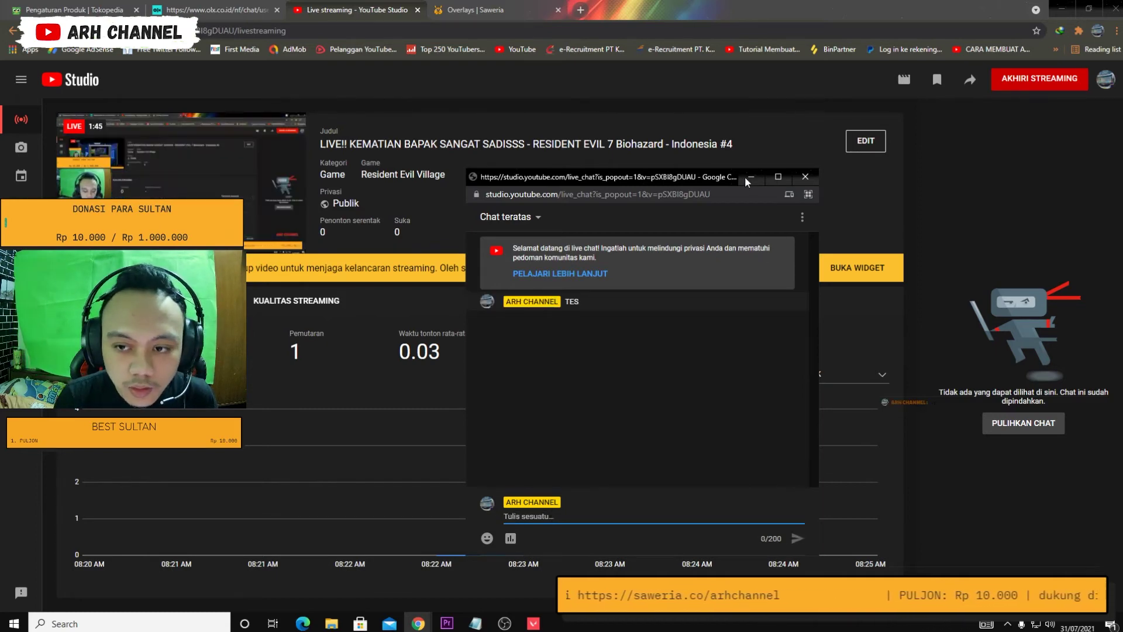
{"action": "left_click", "coordinate": [750, 177]}
Minimize the browser and bring OBS up over VALORANT to check the live chat overlay on the game.
{"action": "left_click", "coordinate": [505, 623]}
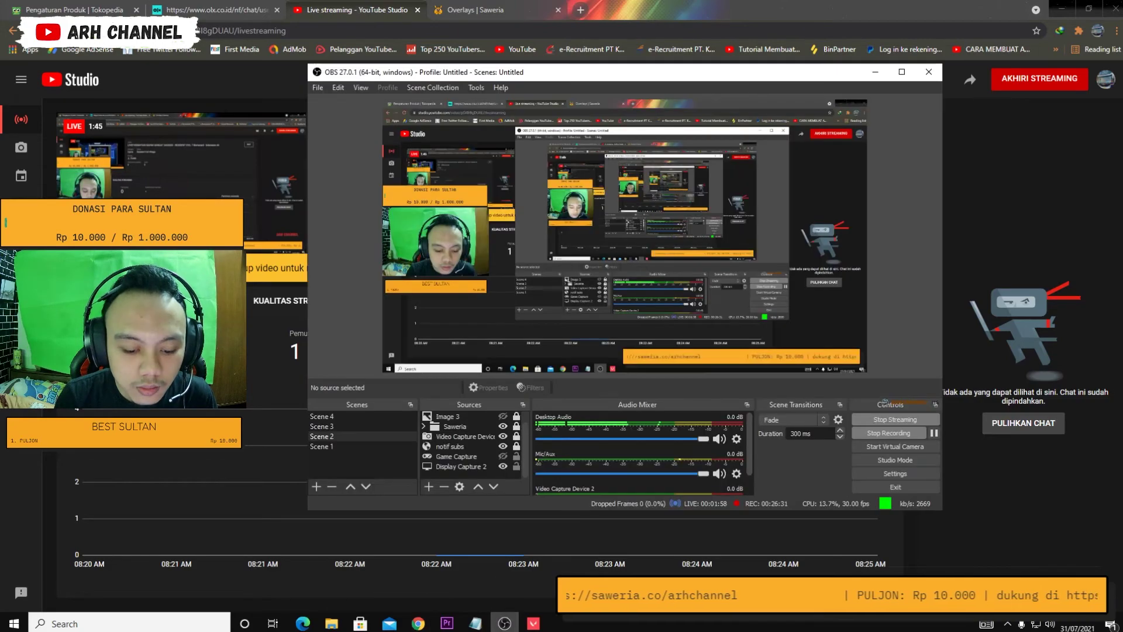
{"action": "left_click", "coordinate": [504, 623]}
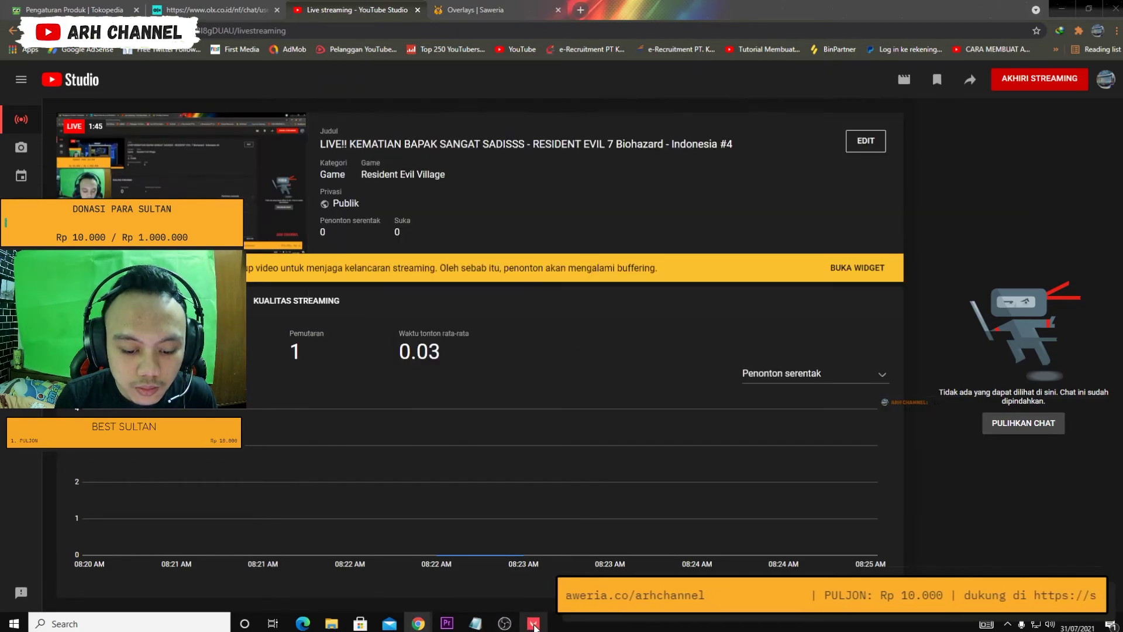
{"action": "left_click", "coordinate": [1063, 9]}
{"action": "key", "text": "alt+Tab"}
{"action": "key", "text": "Tab"}
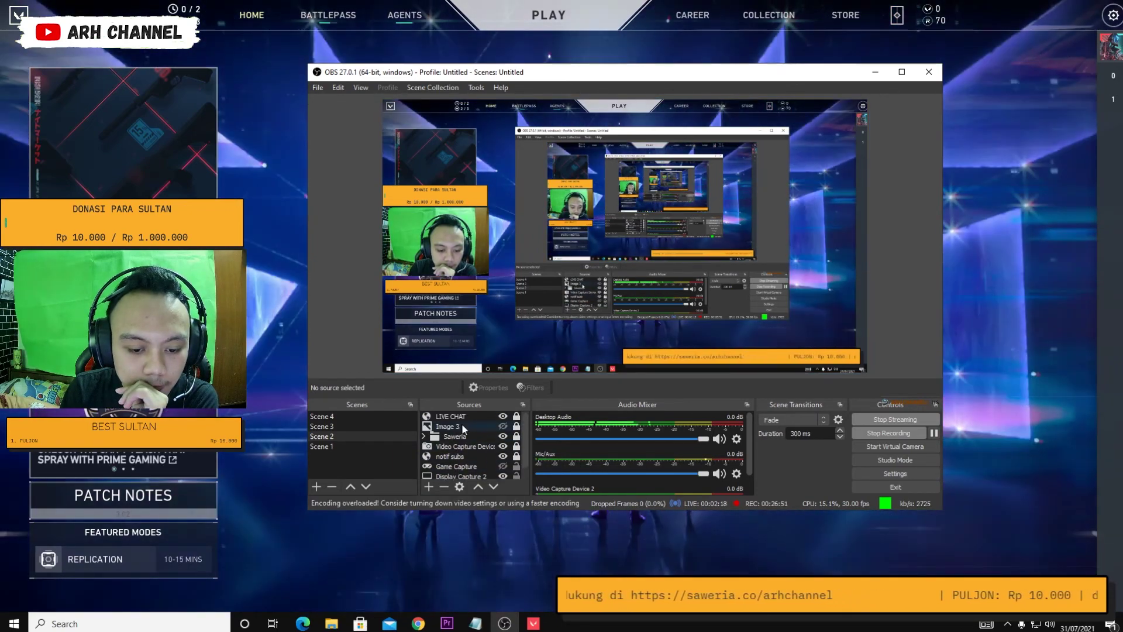
Unlock the LIVE CHAT source in Scene 2 and resize it to about 1156 × 867 near the canvas's upper-left corner.
{"action": "key", "text": "ctrl+v"}
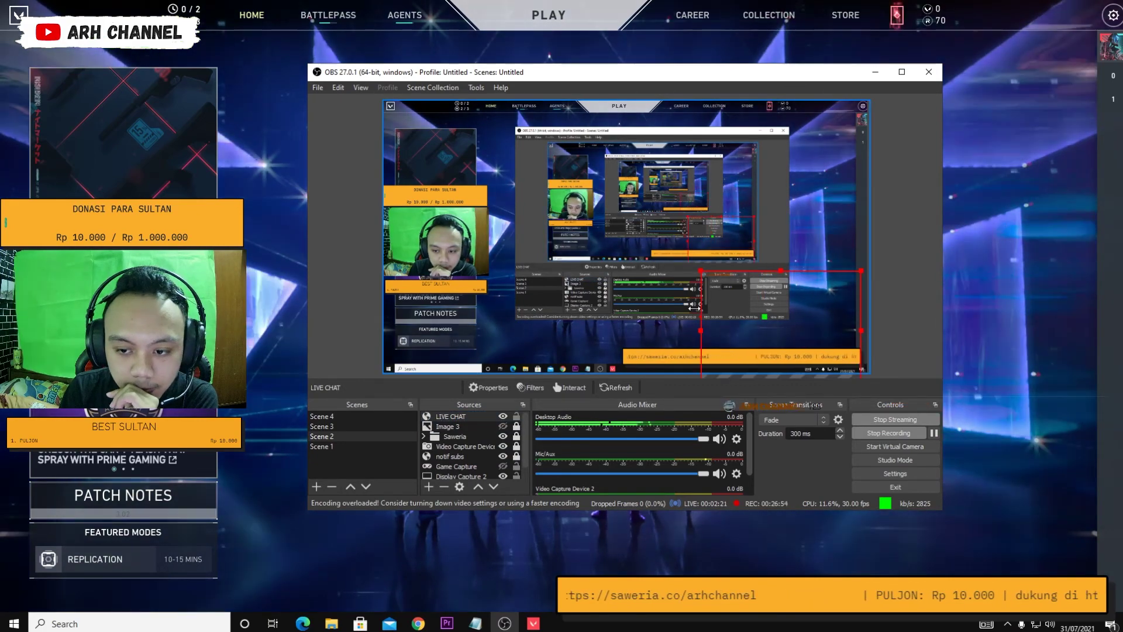
{"action": "left_click_drag", "start_coordinate": [701, 331], "coordinate": [512, 330]}
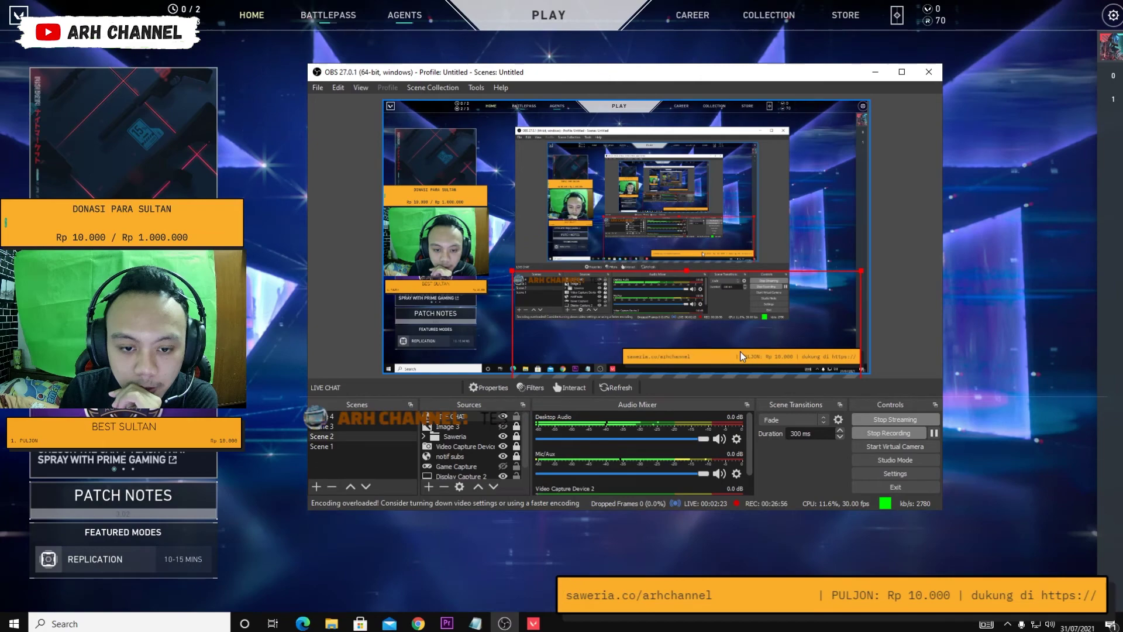
{"action": "left_click_drag", "start_coordinate": [740, 351], "coordinate": [717, 267]}
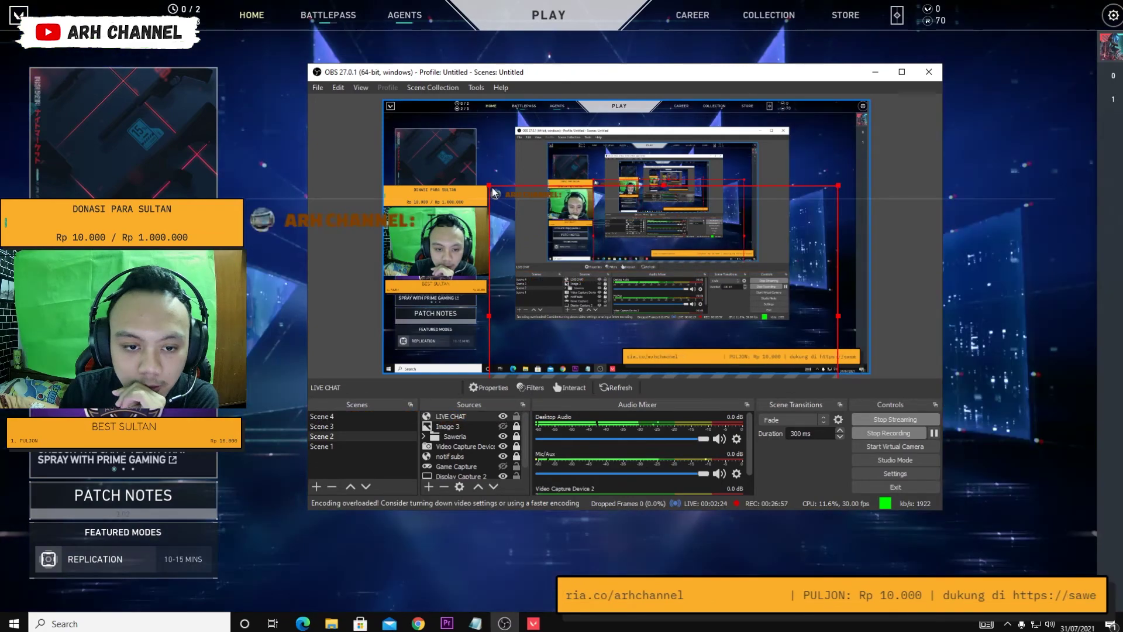
{"action": "left_click_drag", "start_coordinate": [494, 193], "coordinate": [445, 152]}
{"action": "left_click_drag", "start_coordinate": [606, 300], "coordinate": [736, 394]}
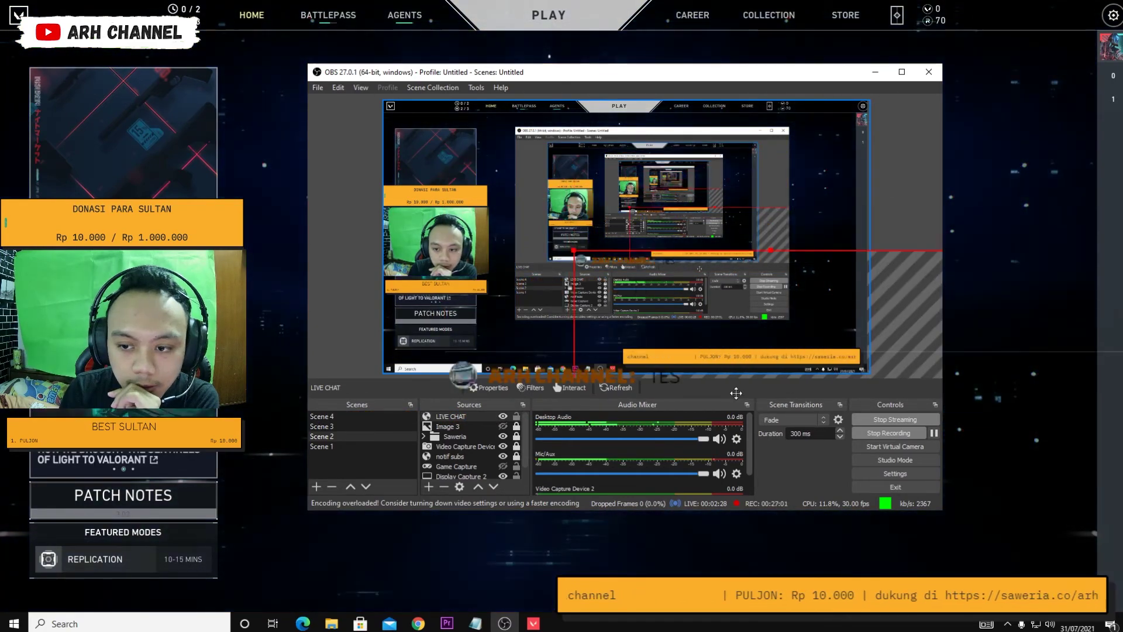
{"action": "key", "text": "ctrl+z"}
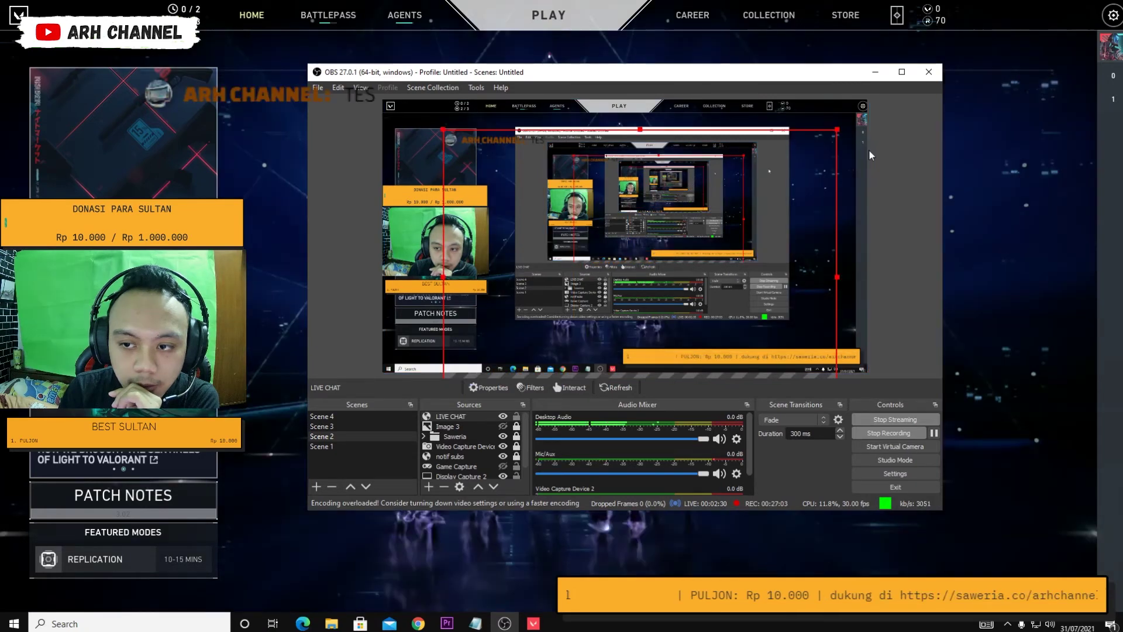
{"action": "key", "text": "ctrl+z"}
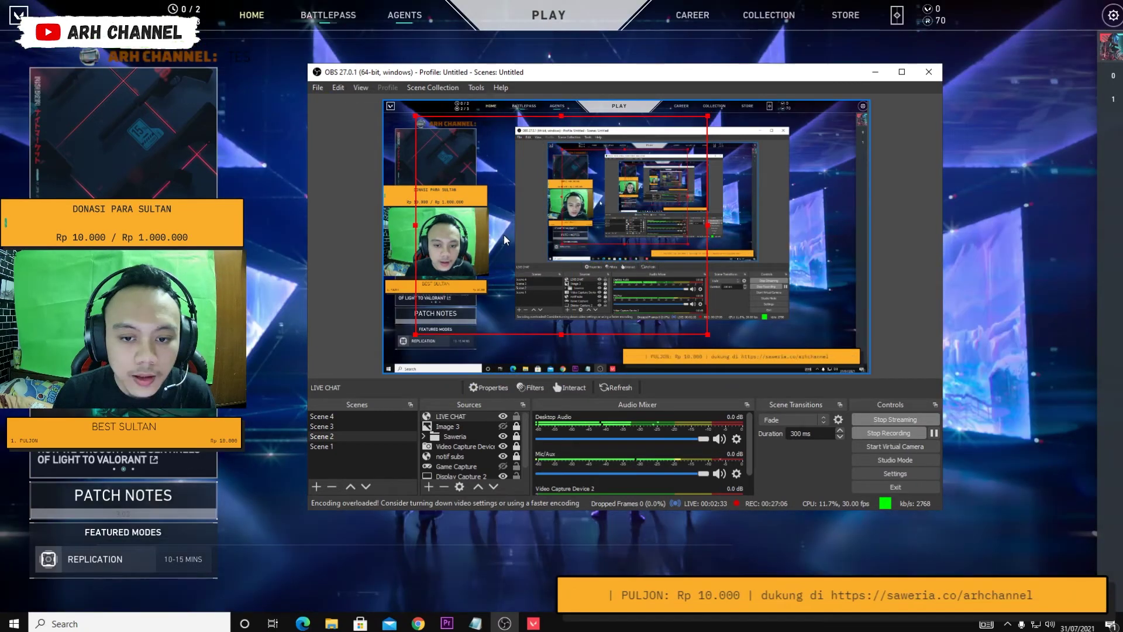
Open the transform settings of the LIVE CHAT source.
{"action": "right_click", "coordinate": [531, 268]}
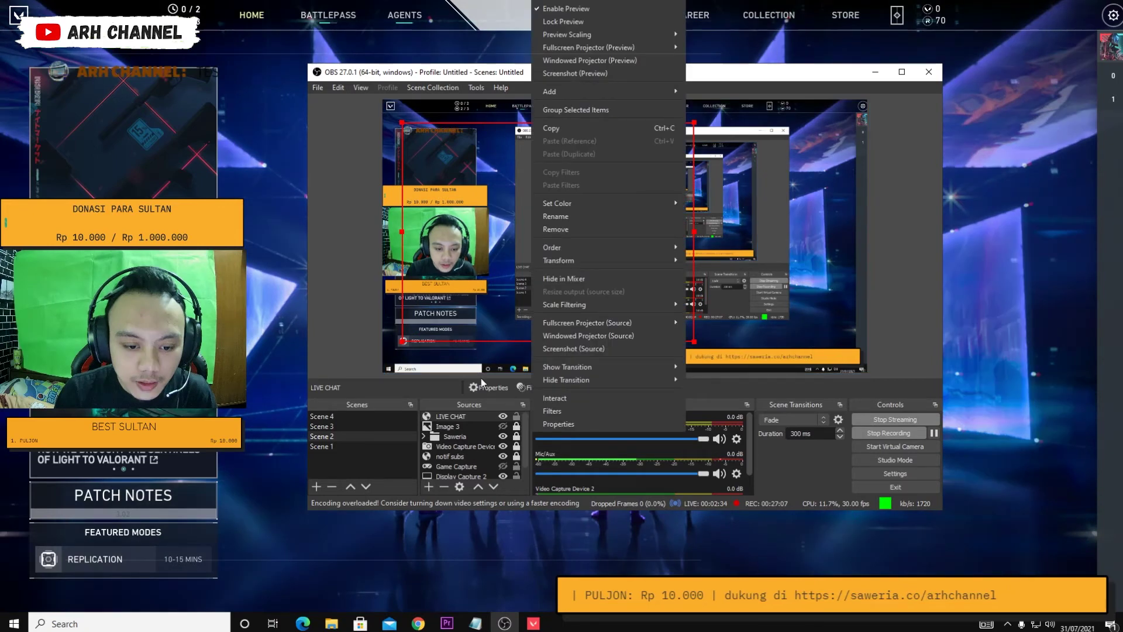
{"action": "right_click", "coordinate": [459, 417]}
{"action": "mouse_move", "coordinate": [567, 242]}
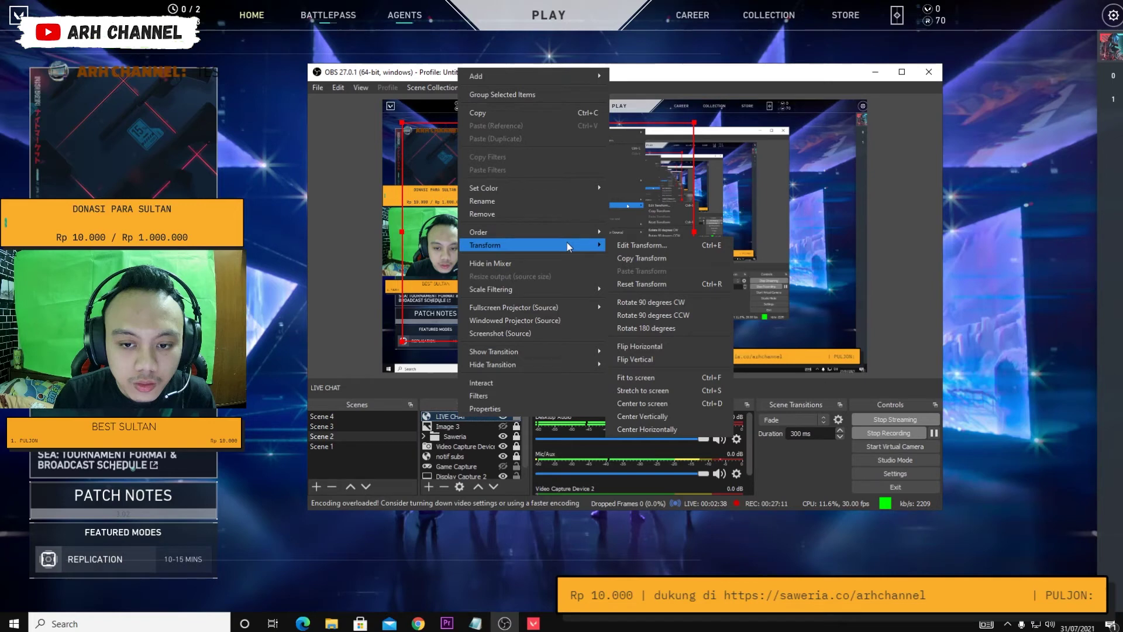
{"action": "left_click", "coordinate": [642, 246]}
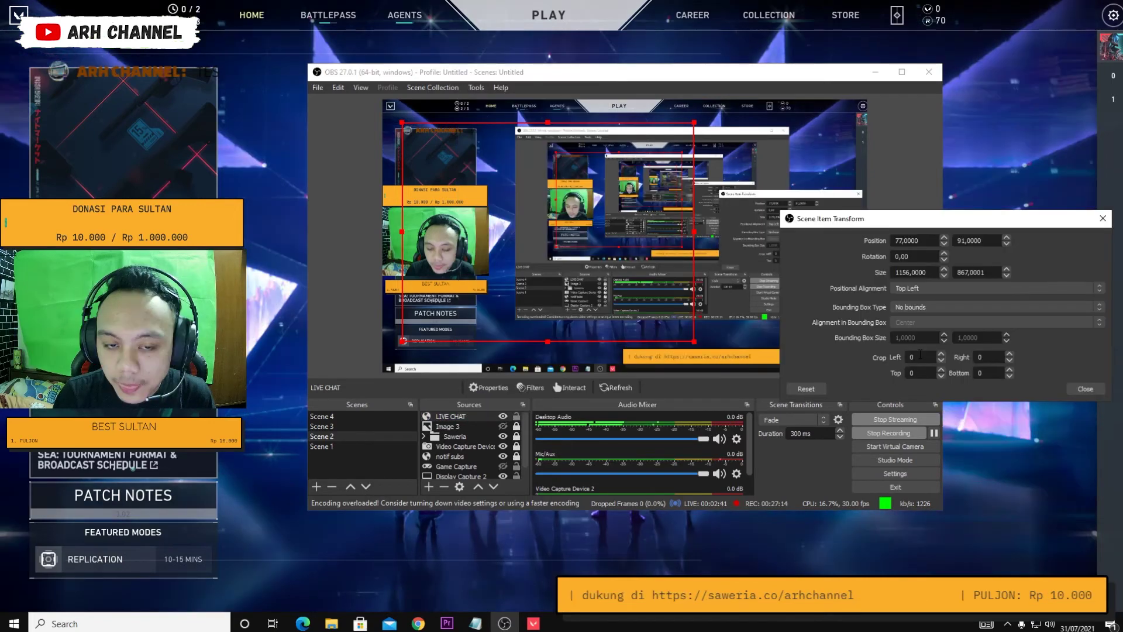
Try a left crop of 100 on the LIVE CHAT source and set it back to 0.
{"action": "double_click", "coordinate": [920, 356]}
{"action": "type", "text": "100"}
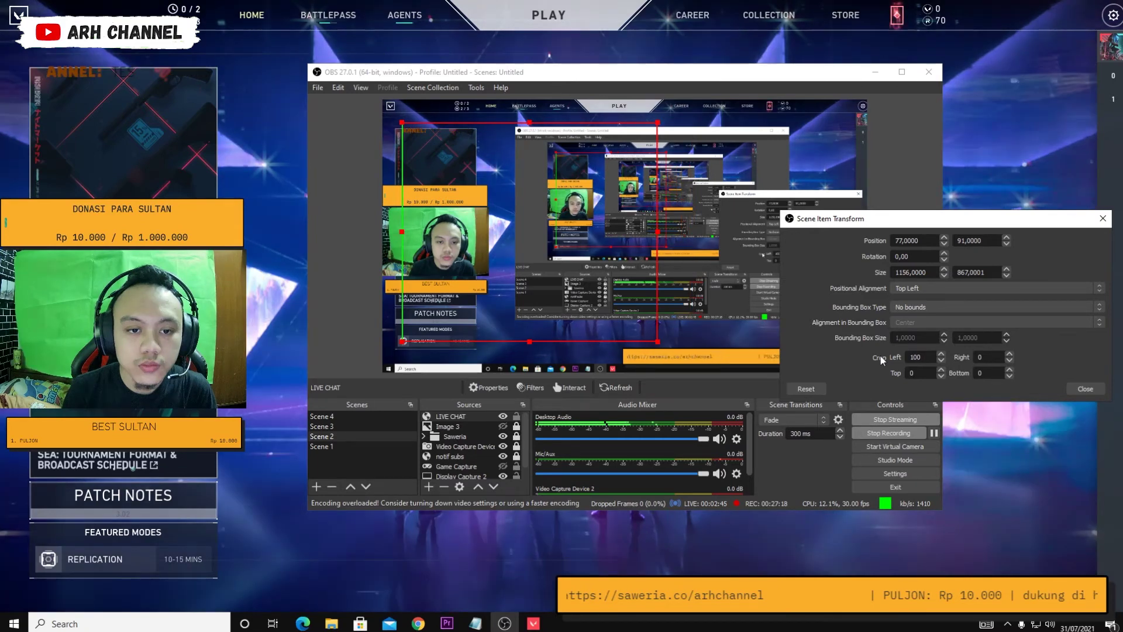
{"action": "key", "text": "BackSpace"}
{"action": "key", "text": "BackSpace"}
{"action": "key", "text": "BackSpace"}
{"action": "type", "text": "0"}
Set the bottom crop of the LIVE CHAT source to 500.
{"action": "key", "text": "Tab"}
{"action": "key", "text": "Tab"}
{"action": "key", "text": "Tab"}
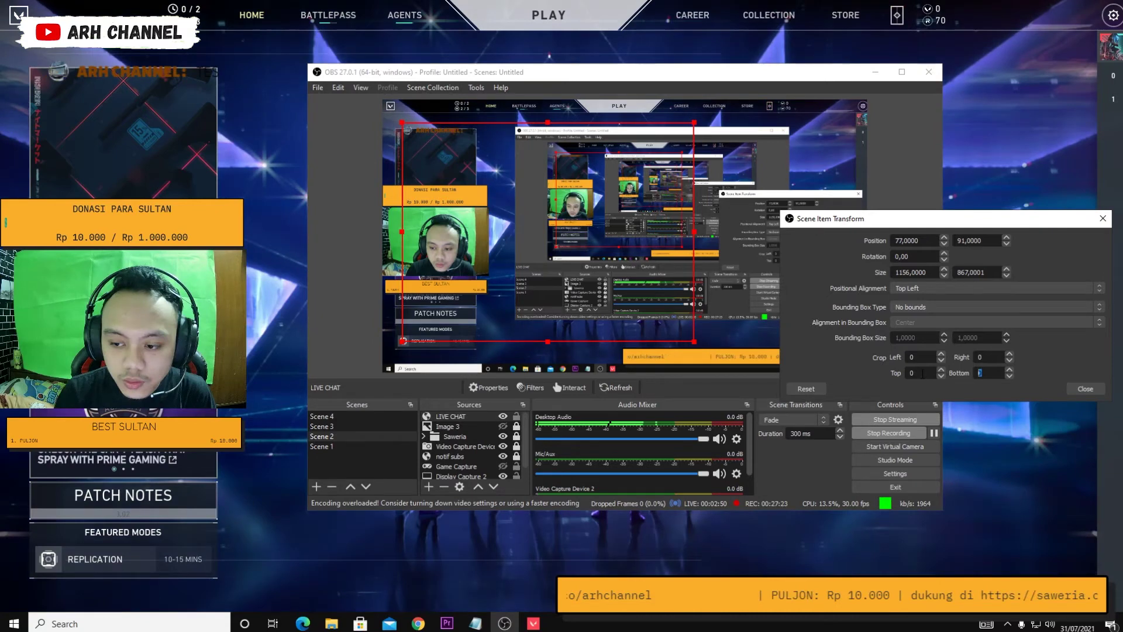
{"action": "type", "text": "500"}
Try a right crop of 400 on the LIVE CHAT source.
{"action": "key", "text": "shift+Tab"}
{"action": "key", "text": "shift+Tab"}
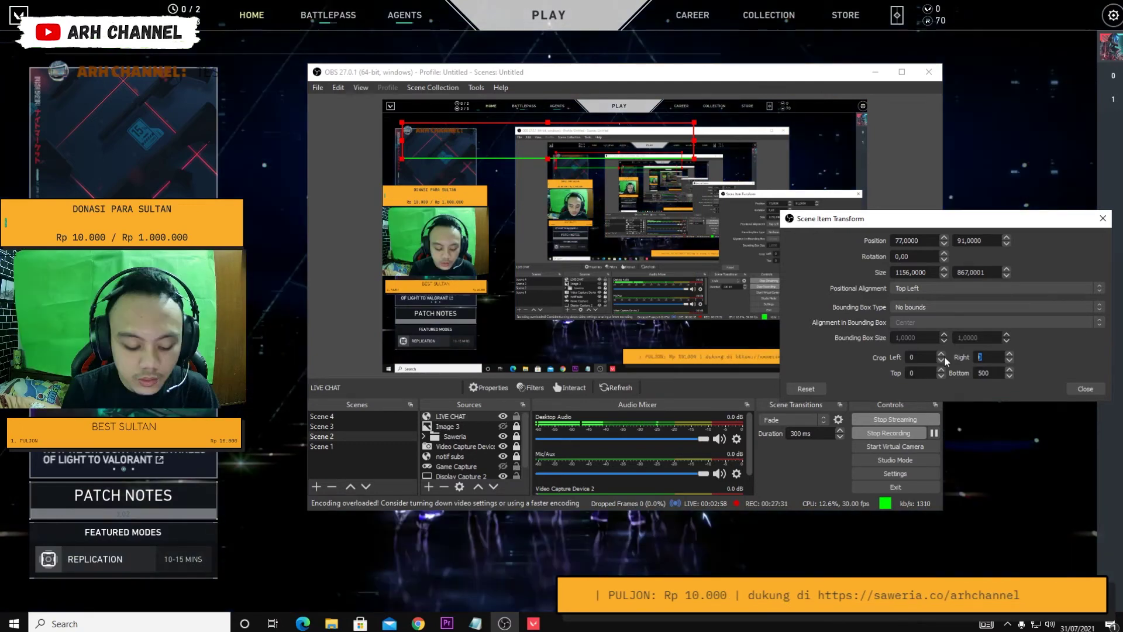
{"action": "key", "text": "BackSpace"}
{"action": "type", "text": "400"}
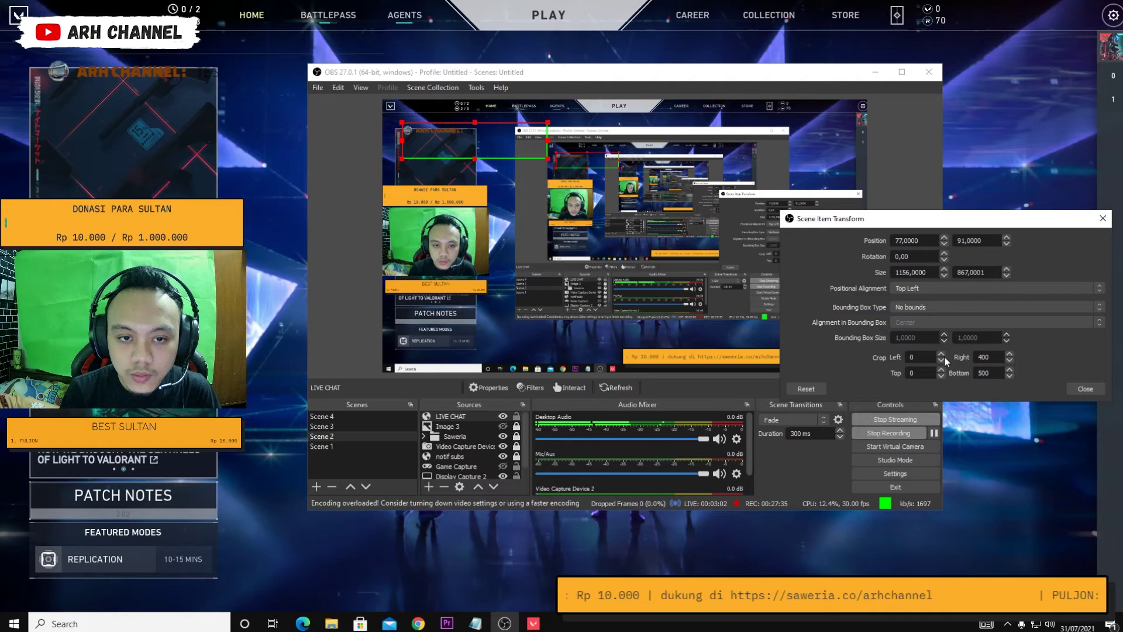
Set the LIVE CHAT source's right crop to 250 and place the overlay just above the scrolling donation ticker.
{"action": "key", "text": "BackSpace"}
{"action": "key", "text": "BackSpace"}
{"action": "key", "text": "BackSpace"}
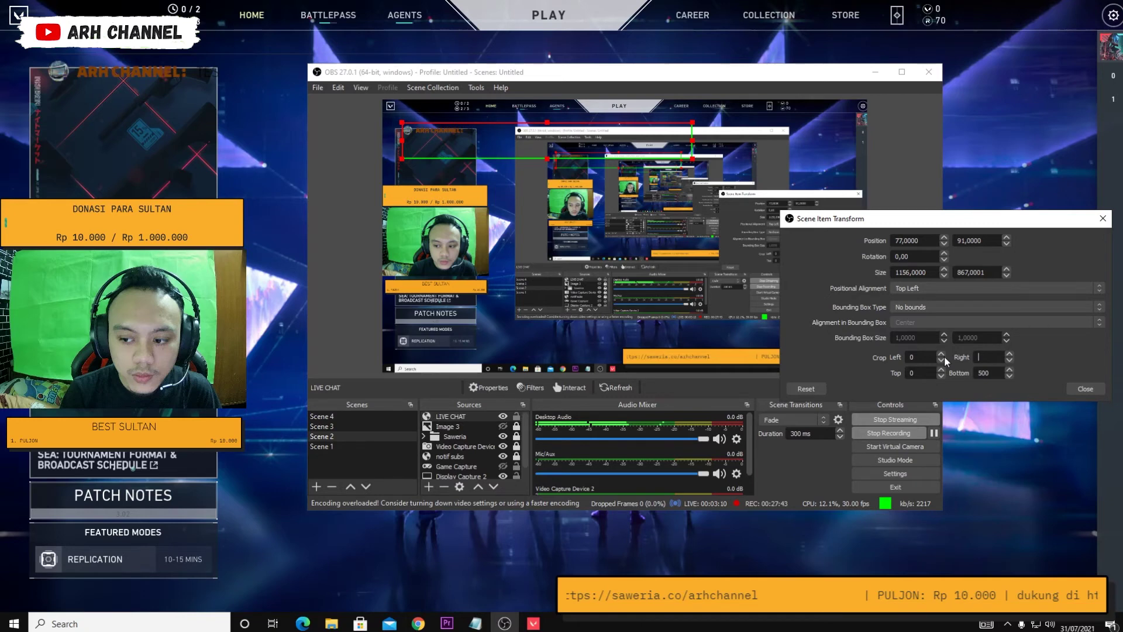
{"action": "type", "text": "250"}
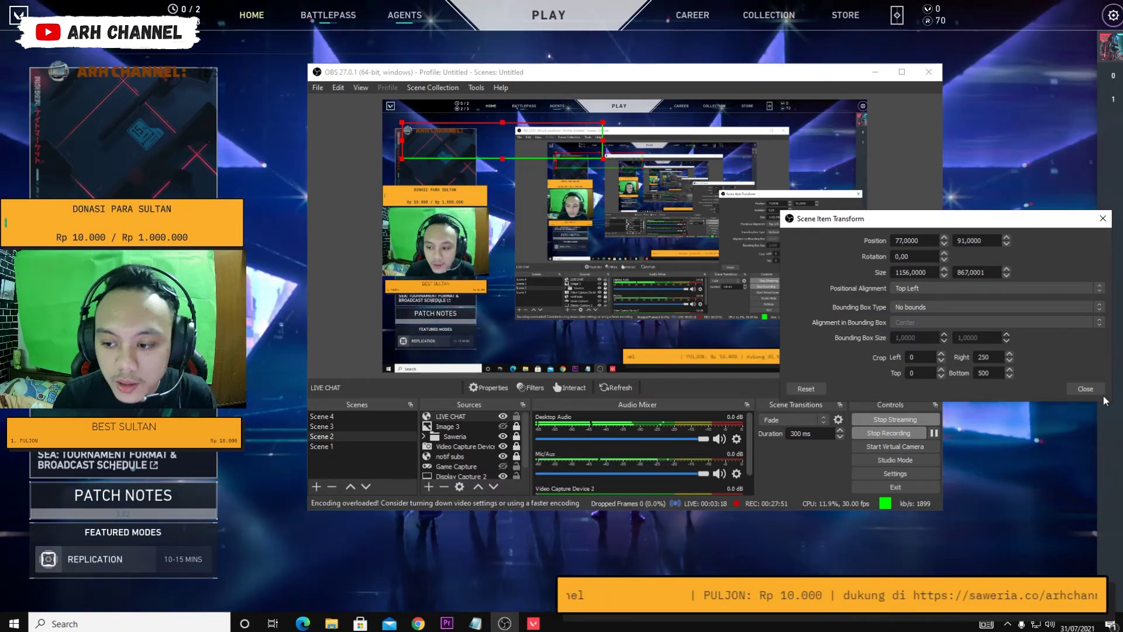
{"action": "left_click", "coordinate": [1088, 389]}
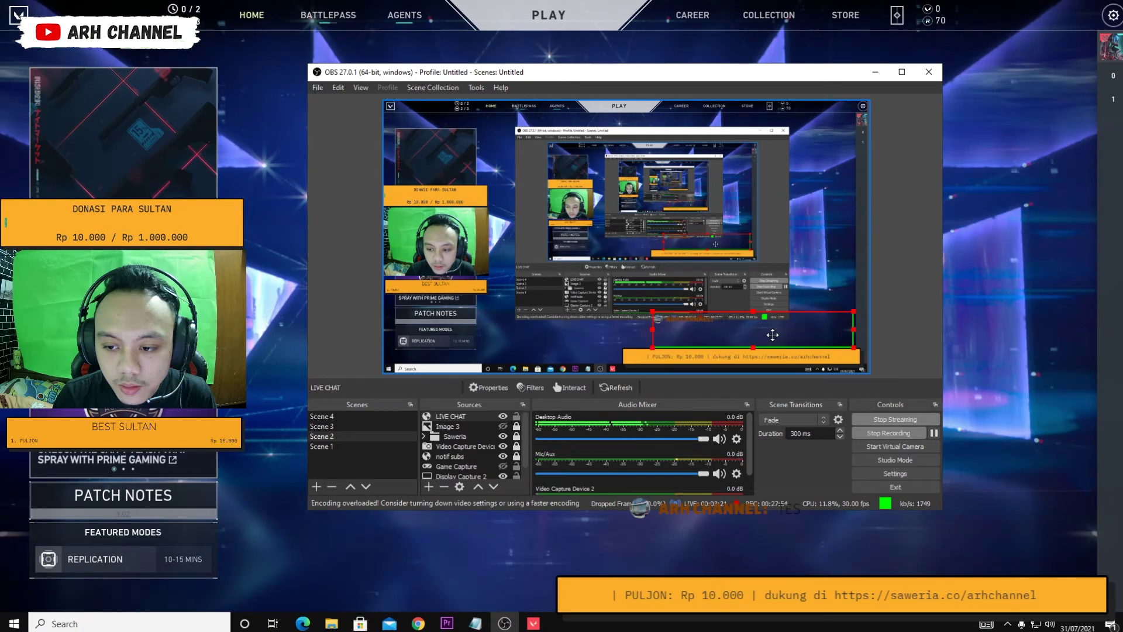
{"action": "left_click_drag", "start_coordinate": [854, 311], "coordinate": [978, 299]}
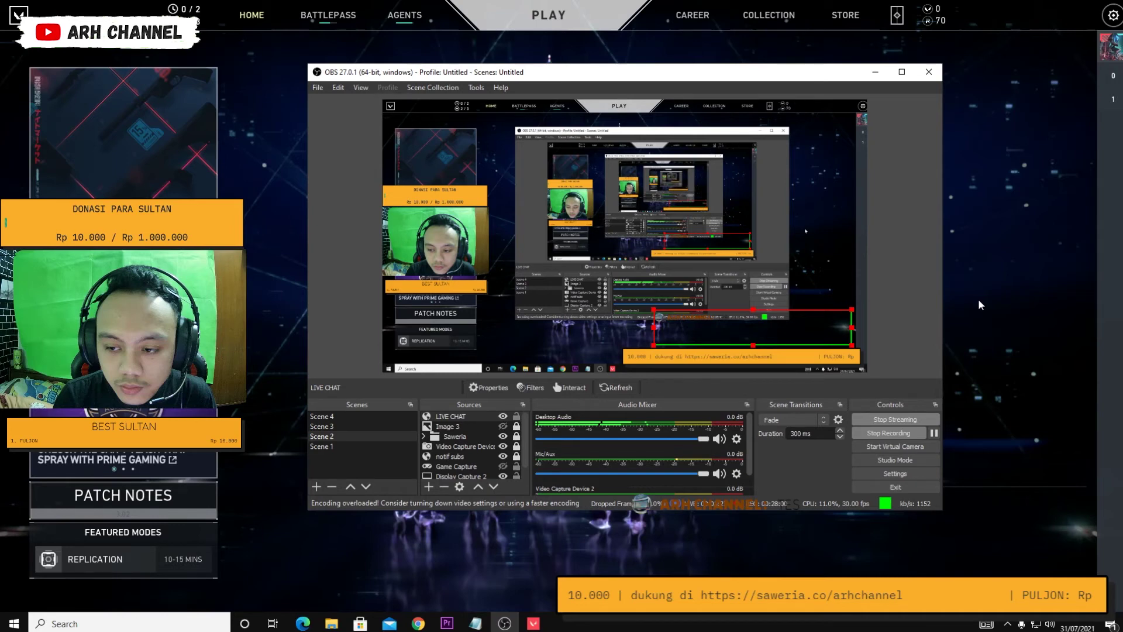
Switch to the pop-out YouTube live chat in Chrome and send the messages "TES LIVE", "\AD" and "ADADAADA".
{"action": "key", "text": "alt+Tab"}
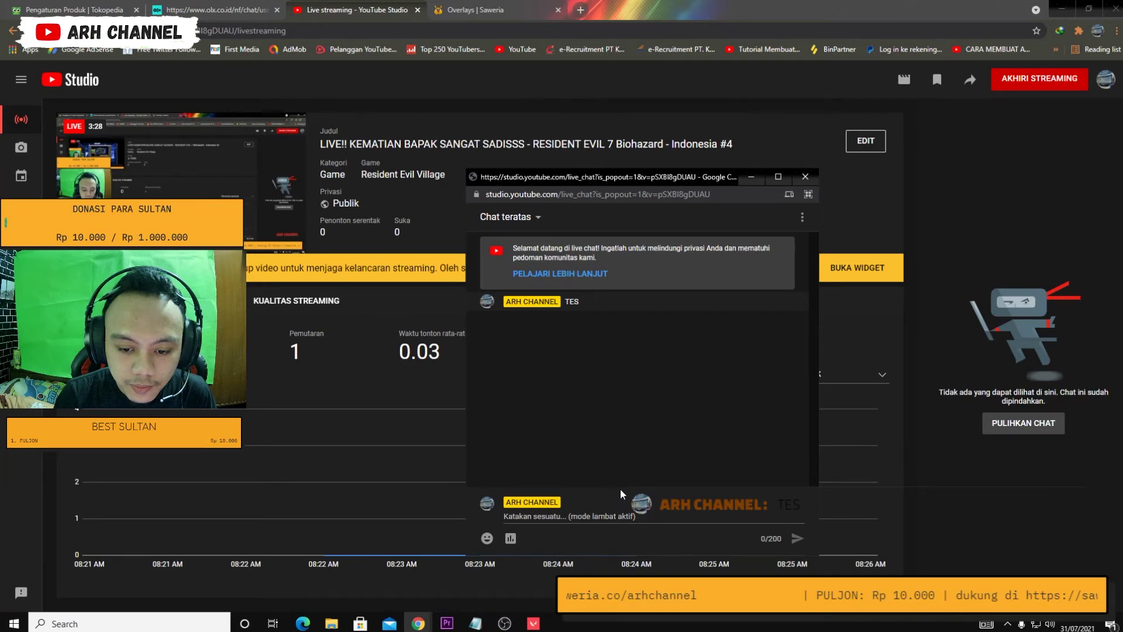
{"action": "left_click", "coordinate": [602, 517]}
{"action": "type", "text": "TES"}
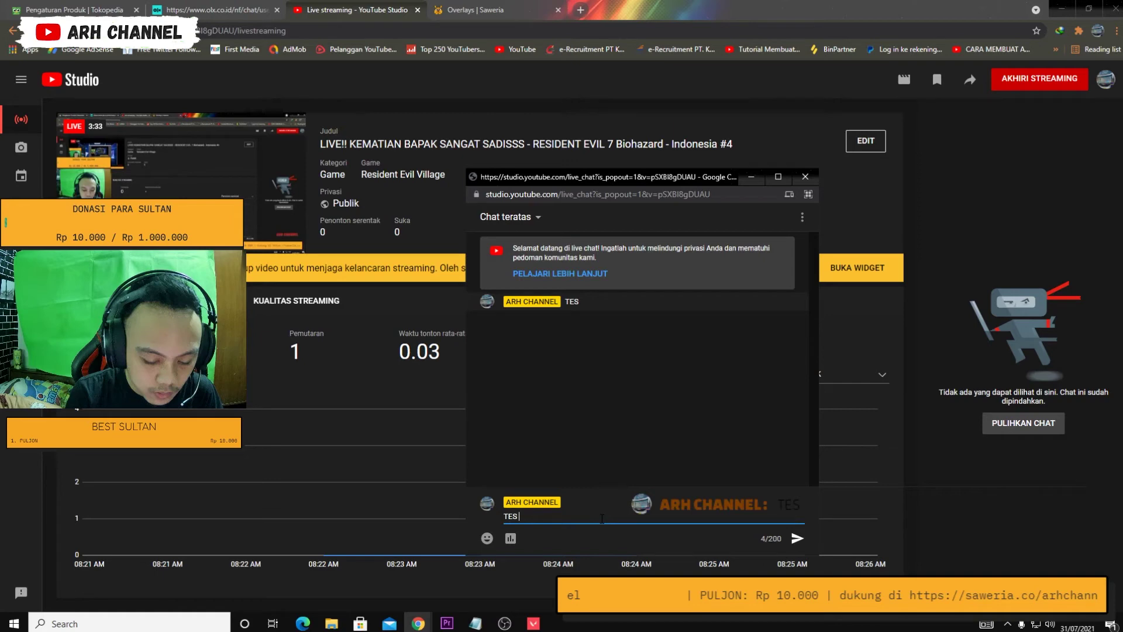
{"action": "type", "text": "LIVE"}
{"action": "key", "text": "Return"}
{"action": "type", "text": "\\AD"}
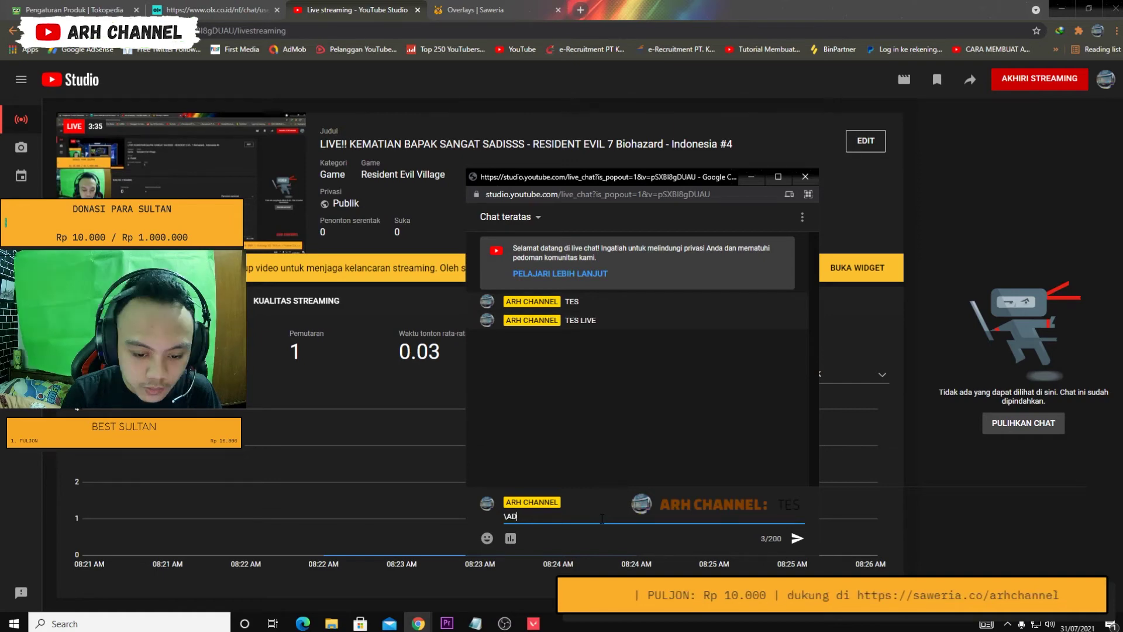
{"action": "key", "text": "Return"}
{"action": "type", "text": "ADADAADA"}
{"action": "key", "text": "Return"}
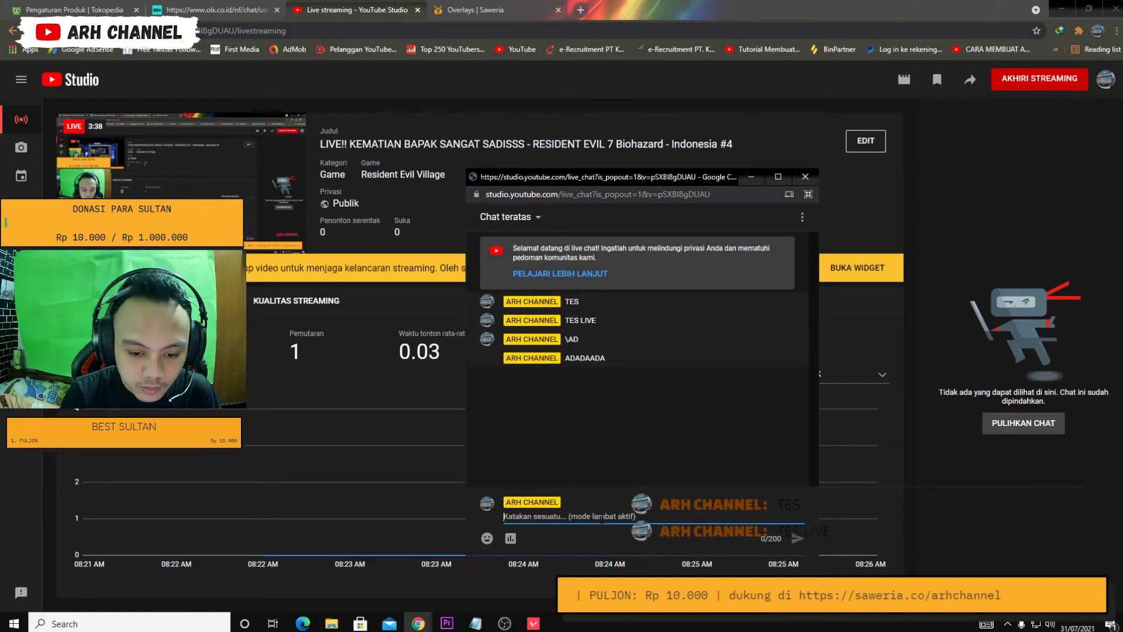
Return to OBS, nudge the LIVE CHAT overlay slightly to the right above the ticker, and deselect it.
{"action": "key", "text": "alt+Tab"}
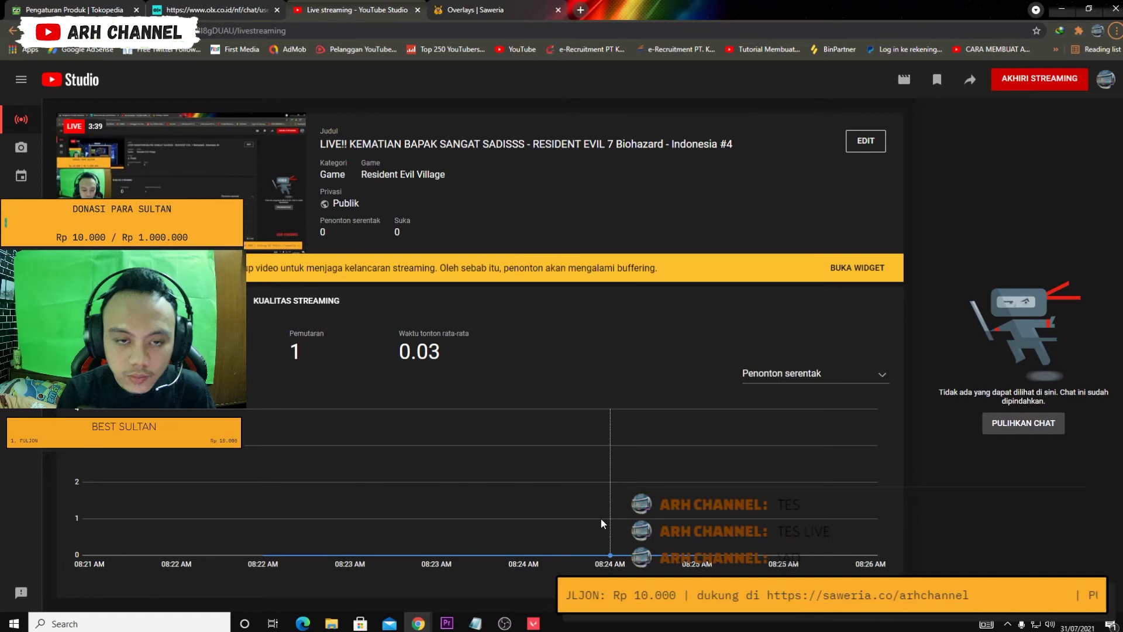
{"action": "key", "text": "alt+Tab"}
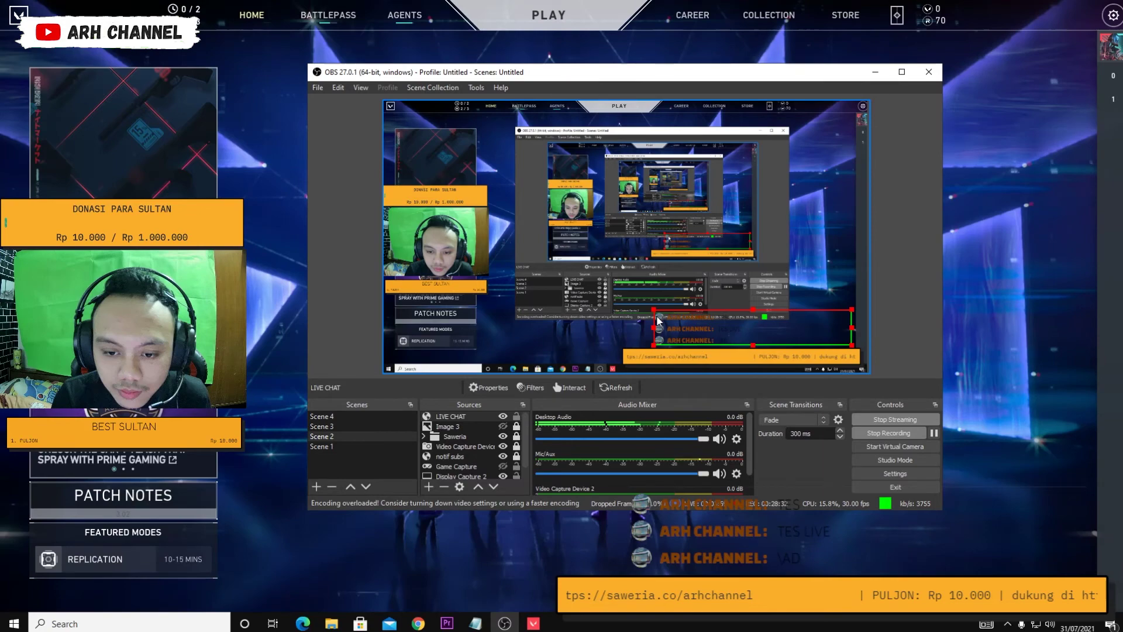
{"action": "left_click_drag", "start_coordinate": [662, 327], "coordinate": [665, 328]}
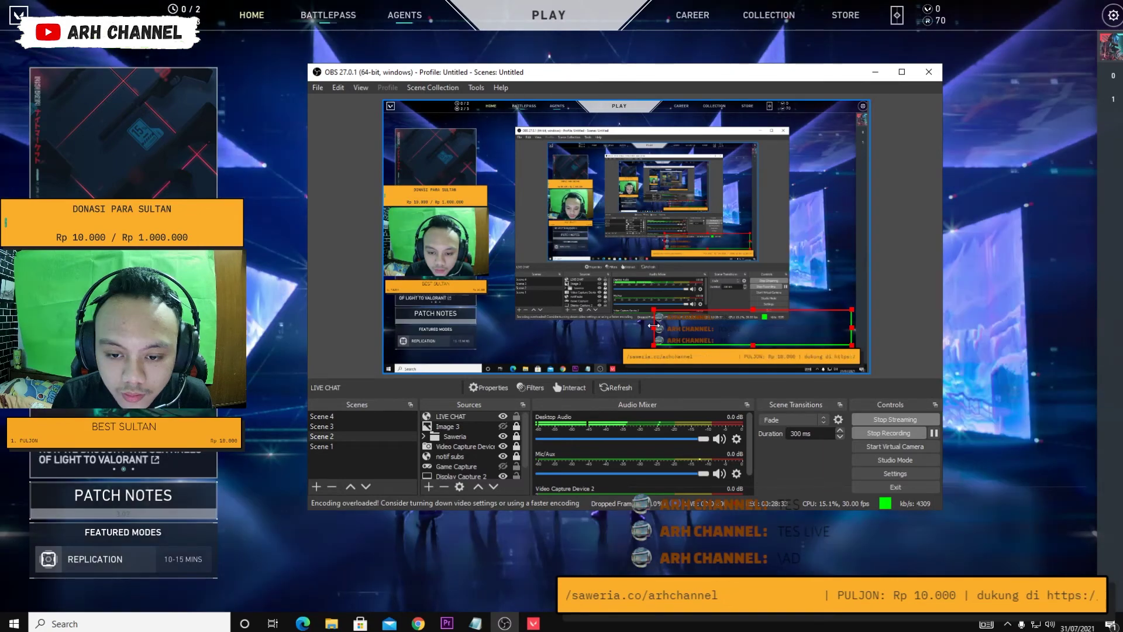
{"action": "left_click_drag", "start_coordinate": [735, 327], "coordinate": [732, 327]}
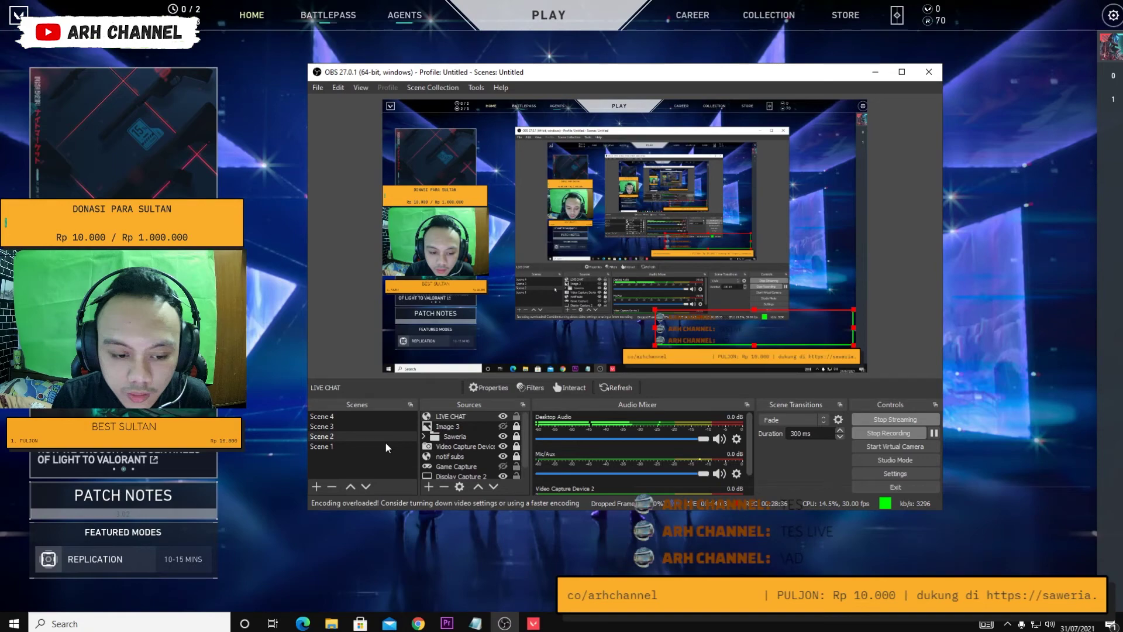
{"action": "left_click", "coordinate": [893, 335]}
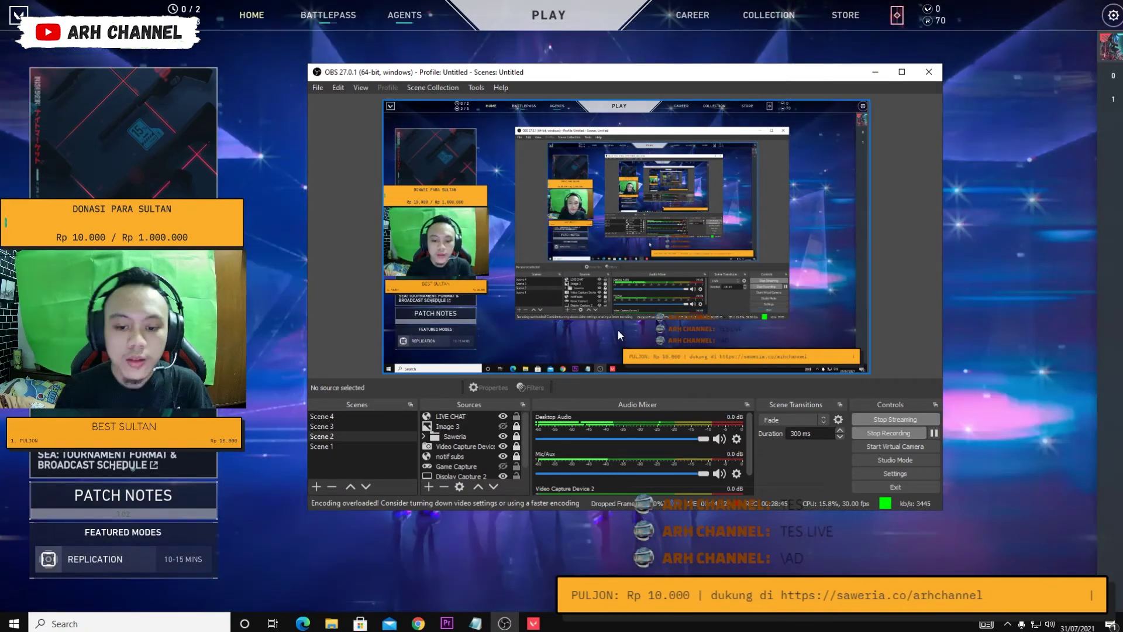
Exit VALORANT to the desktop.
{"action": "key", "text": "alt+F4"}
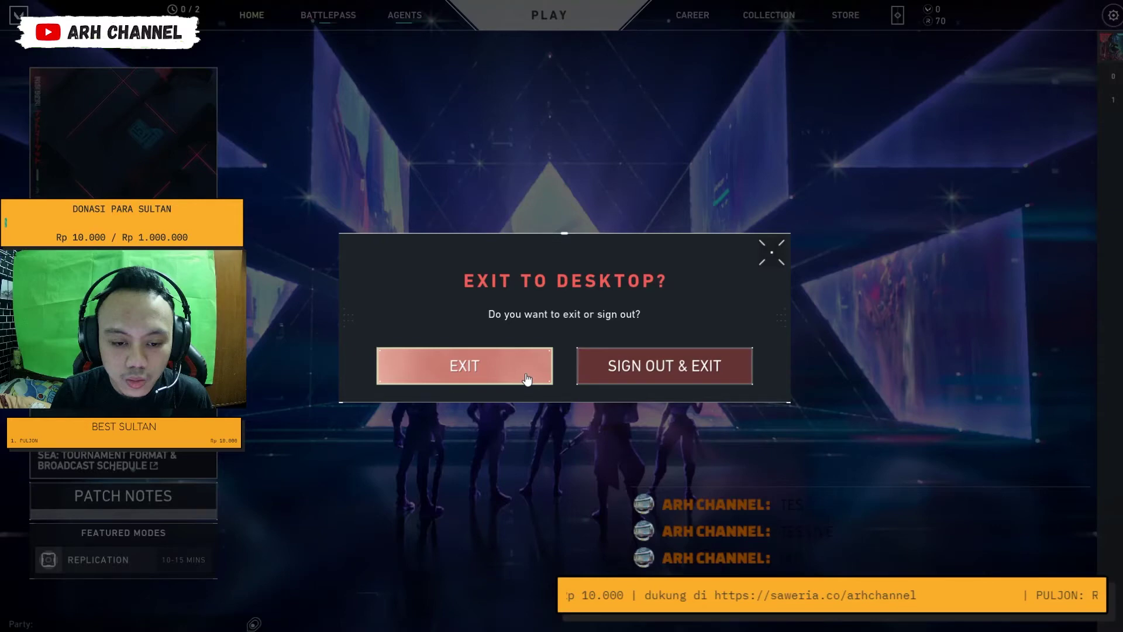
{"action": "left_click", "coordinate": [527, 379]}
{"action": "right_click", "coordinate": [221, 319]}
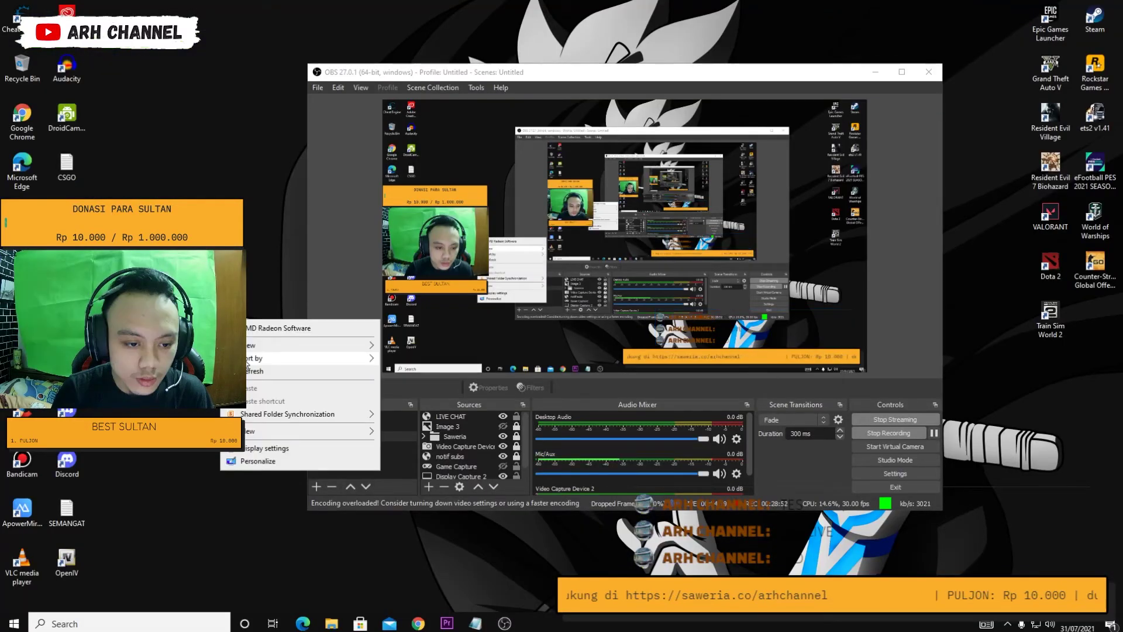
Make the Game Capture source visible and remove the LIVE CHAT source from Scene 2.
{"action": "scroll", "coordinate": [502, 470], "scroll_direction": "down", "scroll_amount": 1}
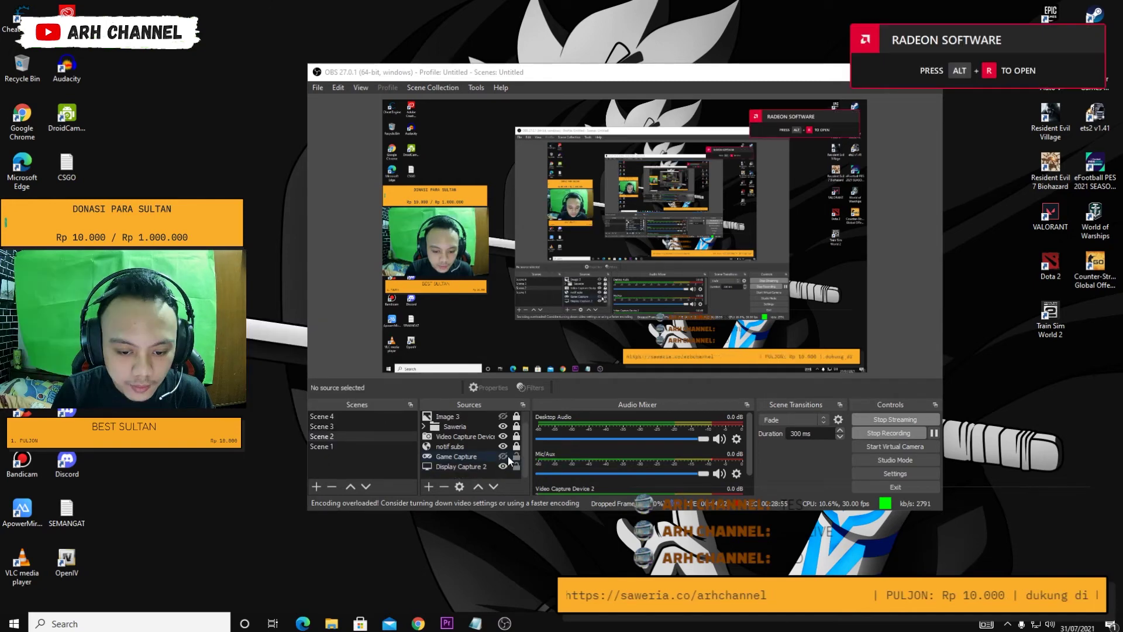
{"action": "left_click", "coordinate": [504, 457]}
{"action": "scroll", "coordinate": [503, 457], "scroll_direction": "up", "scroll_amount": 1}
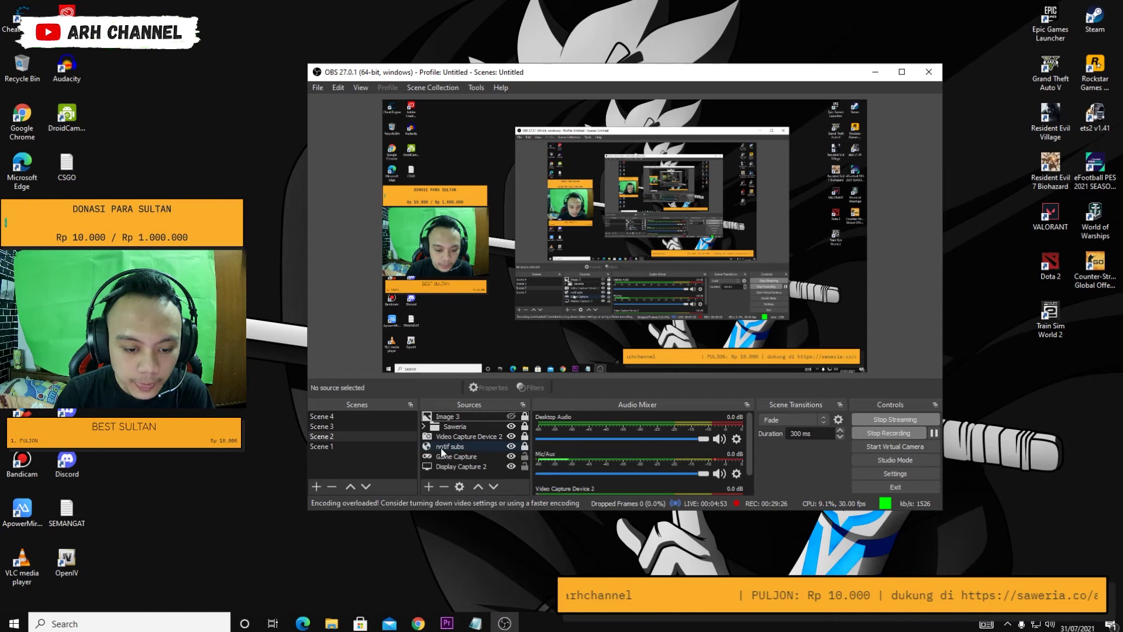
Deactivate the Fantech Luminous C30 webcam in the properties of Video Capture Device 2 and close them.
{"action": "double_click", "coordinate": [465, 436]}
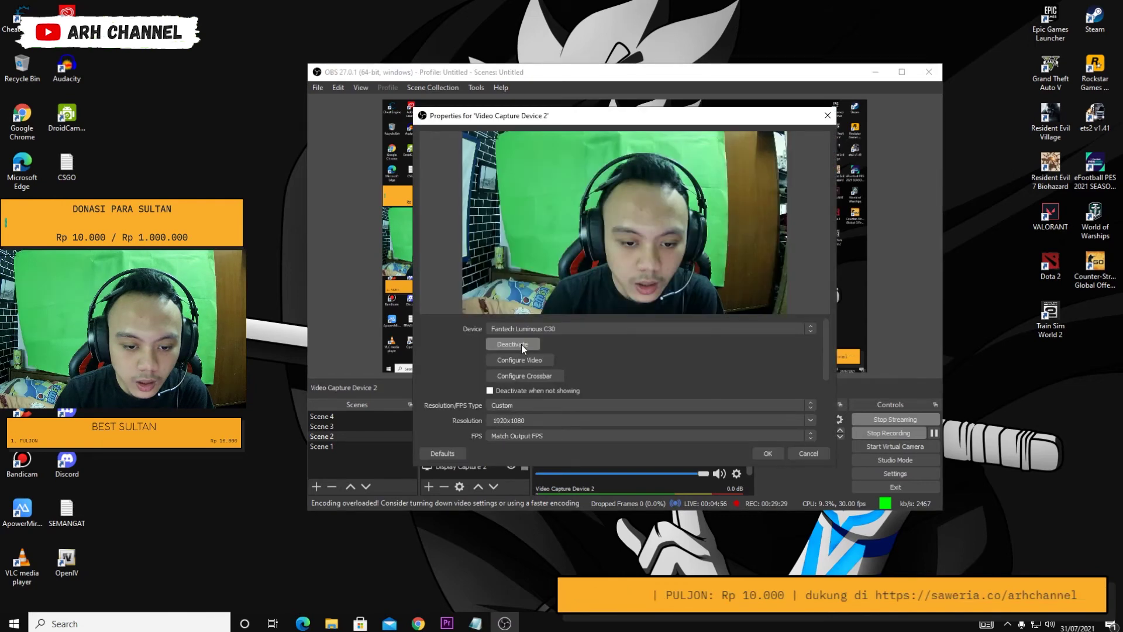
{"action": "left_click", "coordinate": [512, 344]}
{"action": "key", "text": "Escape"}
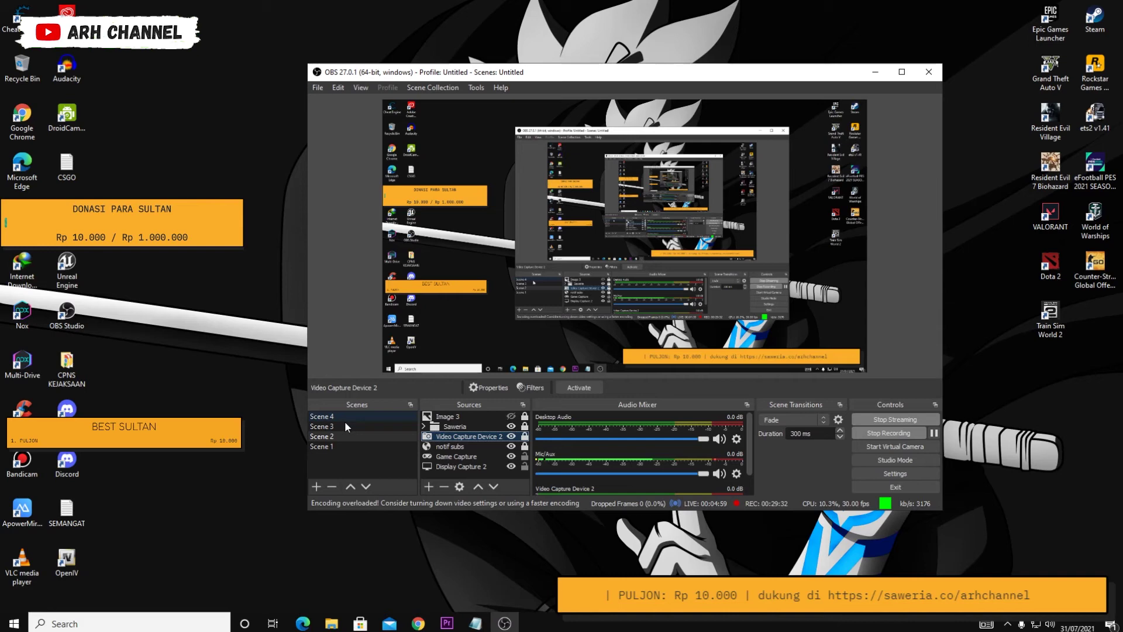
Switch to Scene 3 and stop the live stream.
{"action": "left_click", "coordinate": [345, 426]}
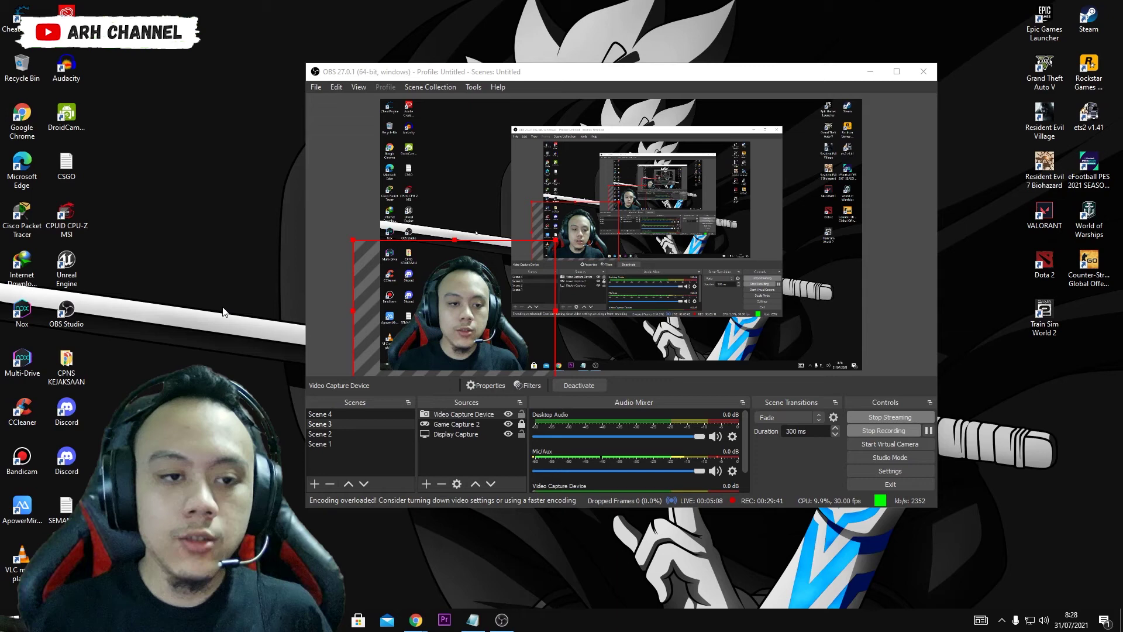
{"action": "left_click", "coordinate": [896, 418]}
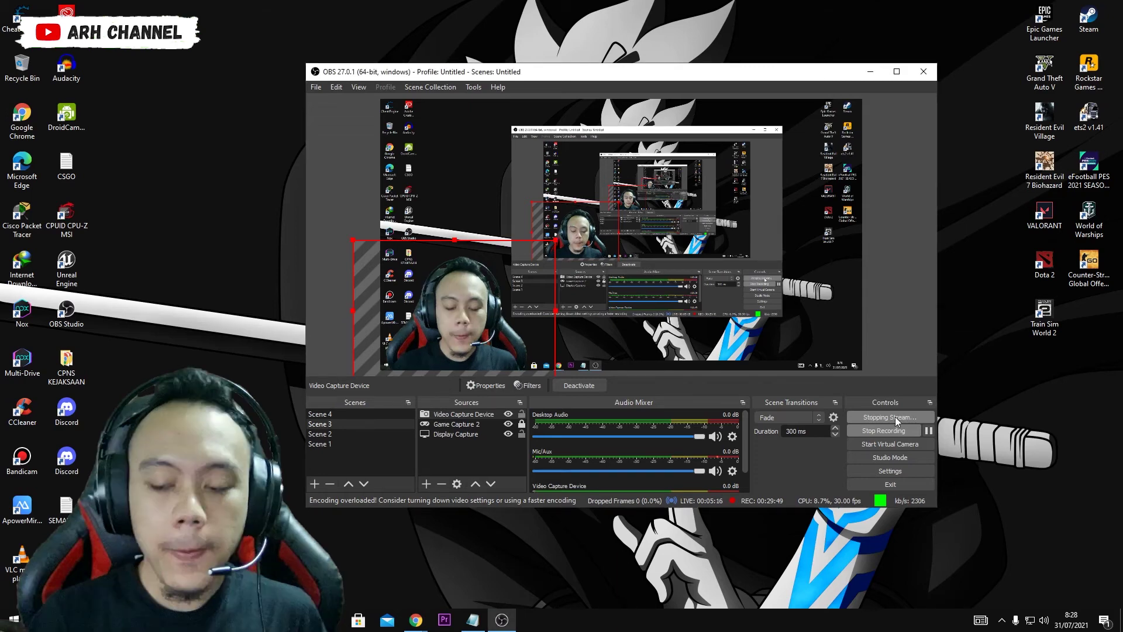
{"action": "mouse_move", "coordinate": [416, 619]}
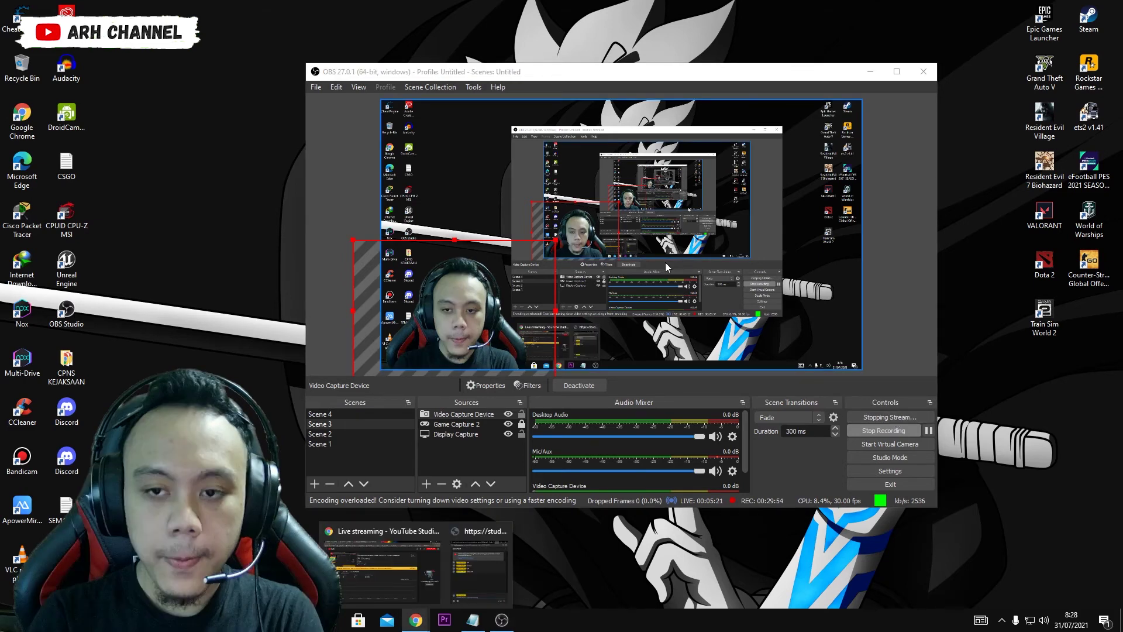
Switch to the YouTube Studio page in Chrome and end the live stream there.
{"action": "left_click", "coordinate": [382, 562]}
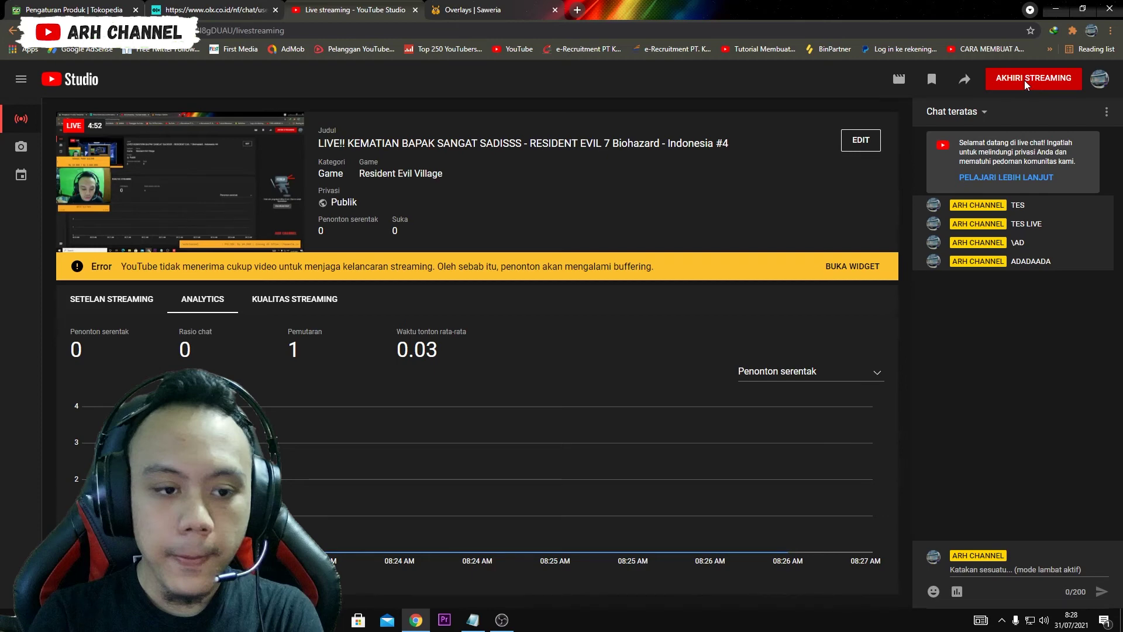
{"action": "left_click", "coordinate": [1024, 80]}
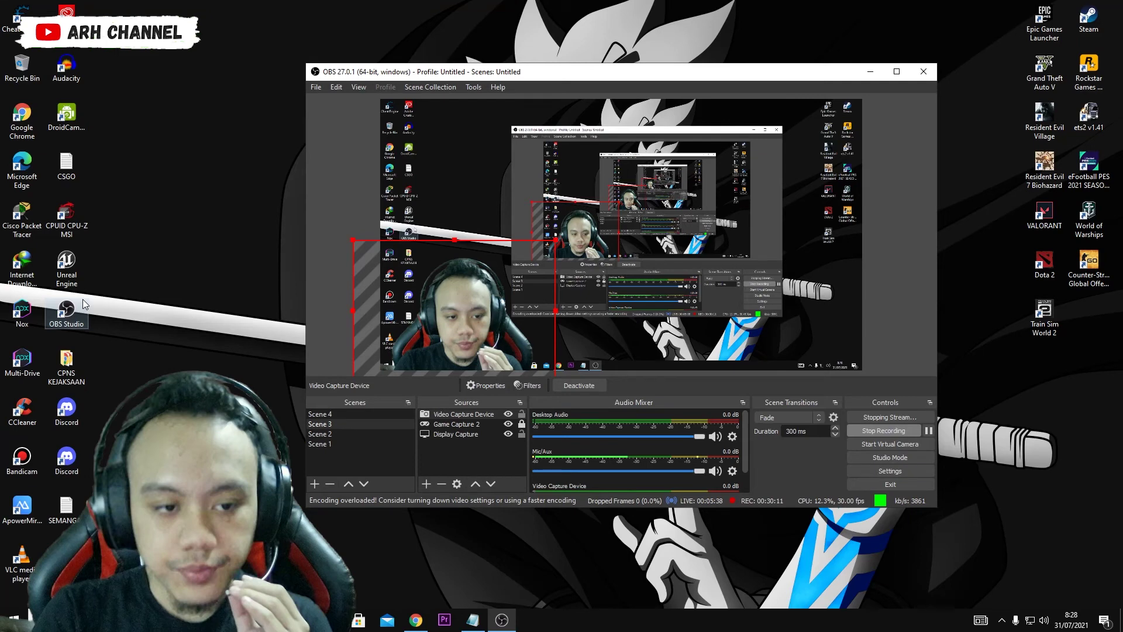
{"action": "left_click", "coordinate": [187, 314]}
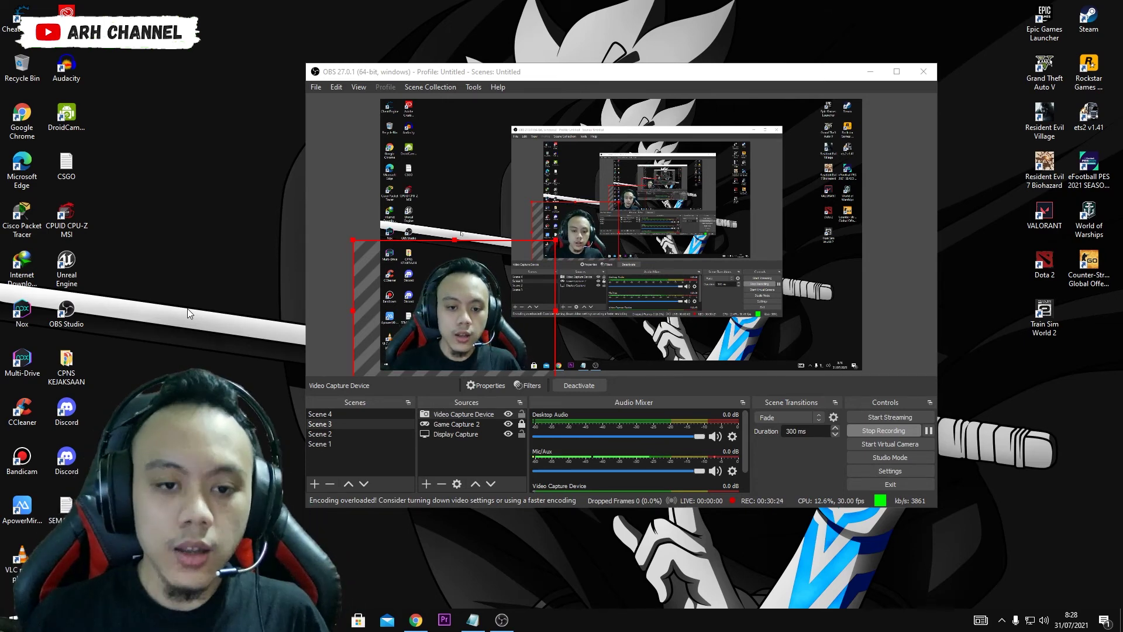
{"action": "left_click", "coordinate": [462, 450]}
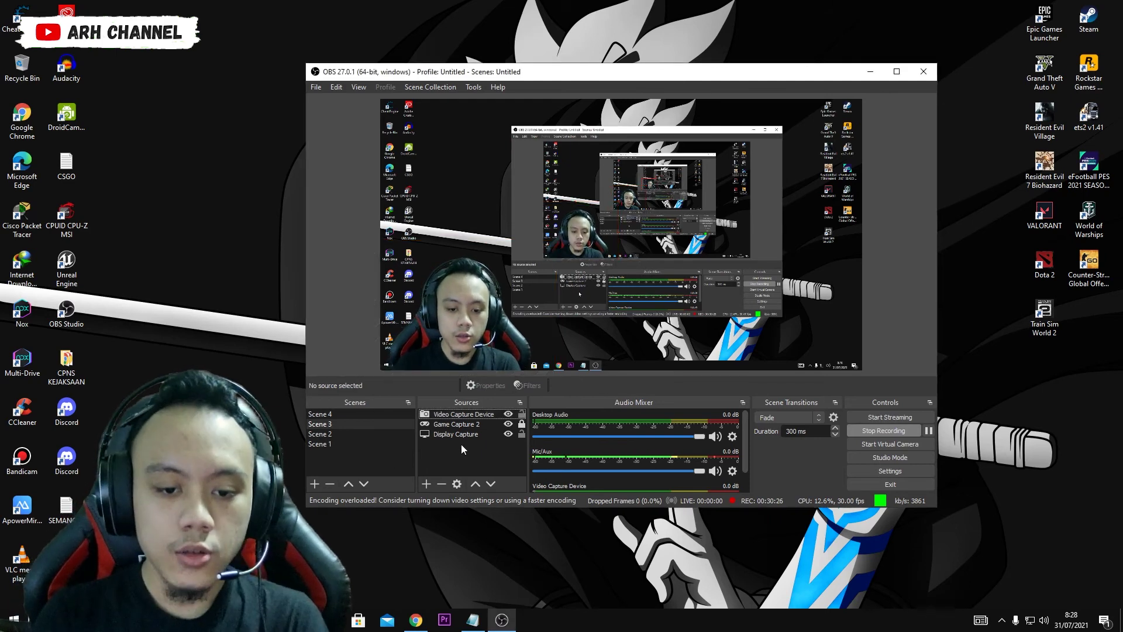
{"action": "left_click", "coordinate": [458, 414]}
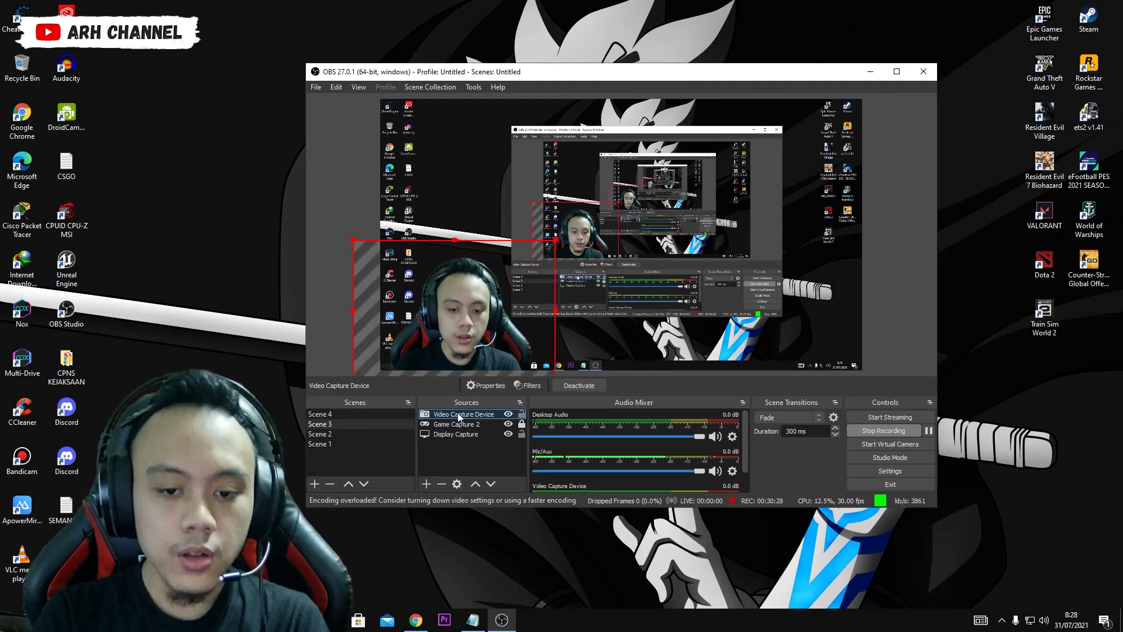
{"action": "left_click", "coordinate": [457, 451]}
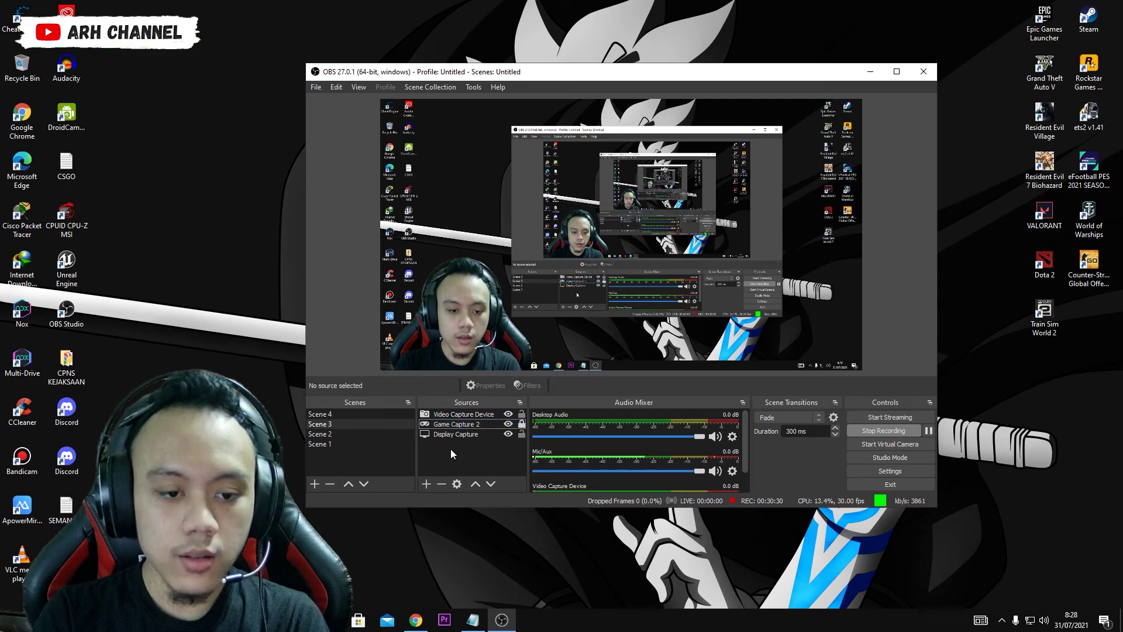
{"action": "right_click", "coordinate": [316, 443]}
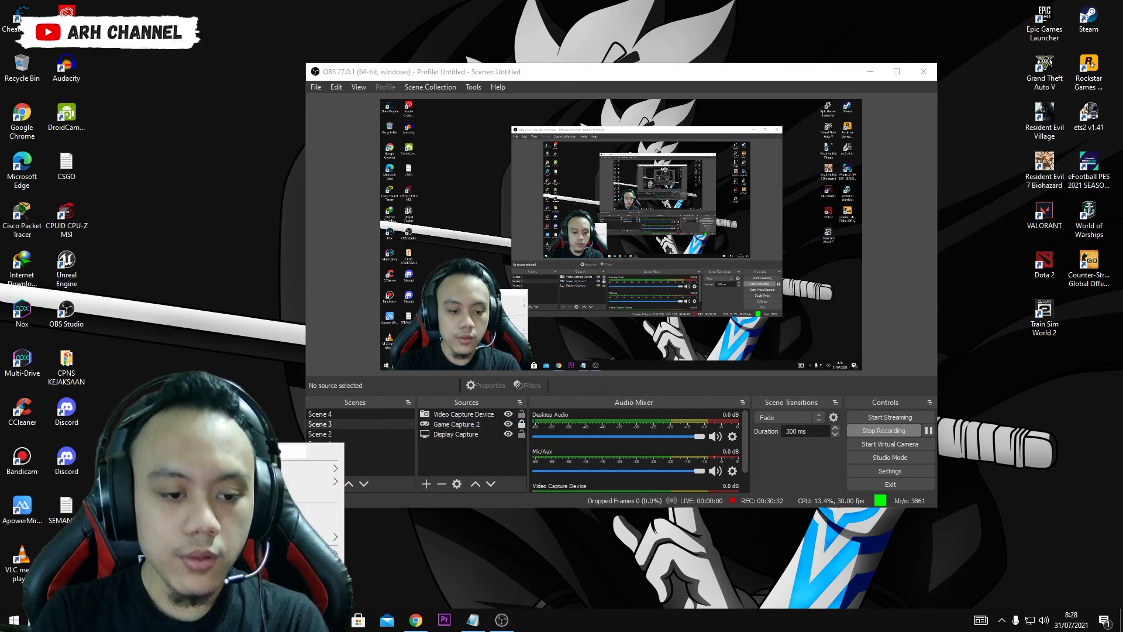
{"action": "left_click", "coordinate": [320, 443]}
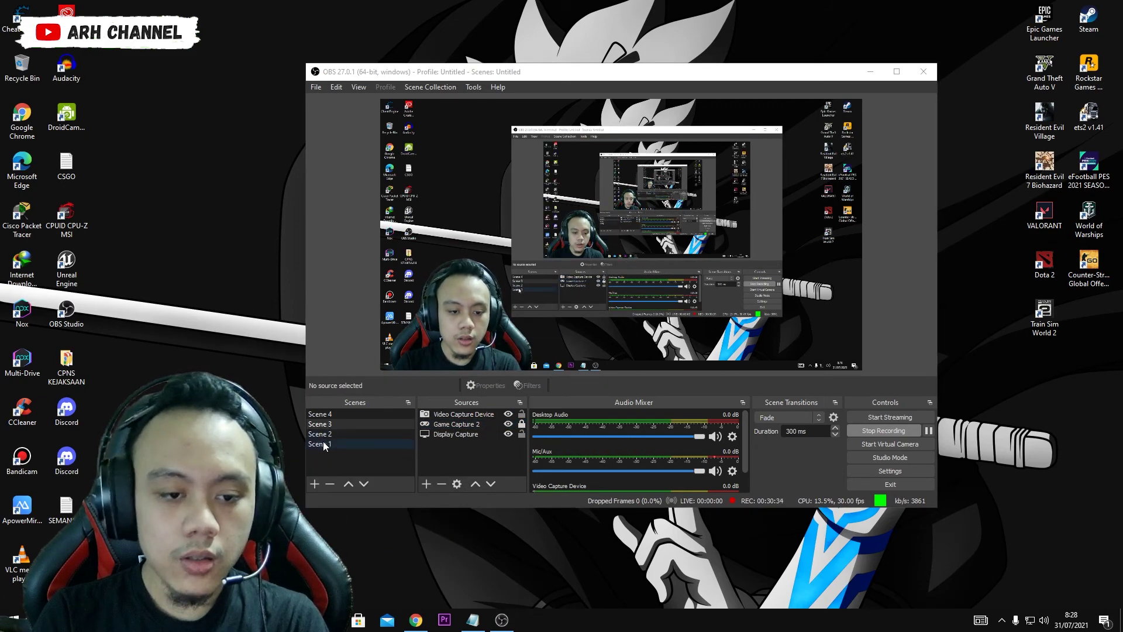
{"action": "left_click", "coordinate": [323, 443]}
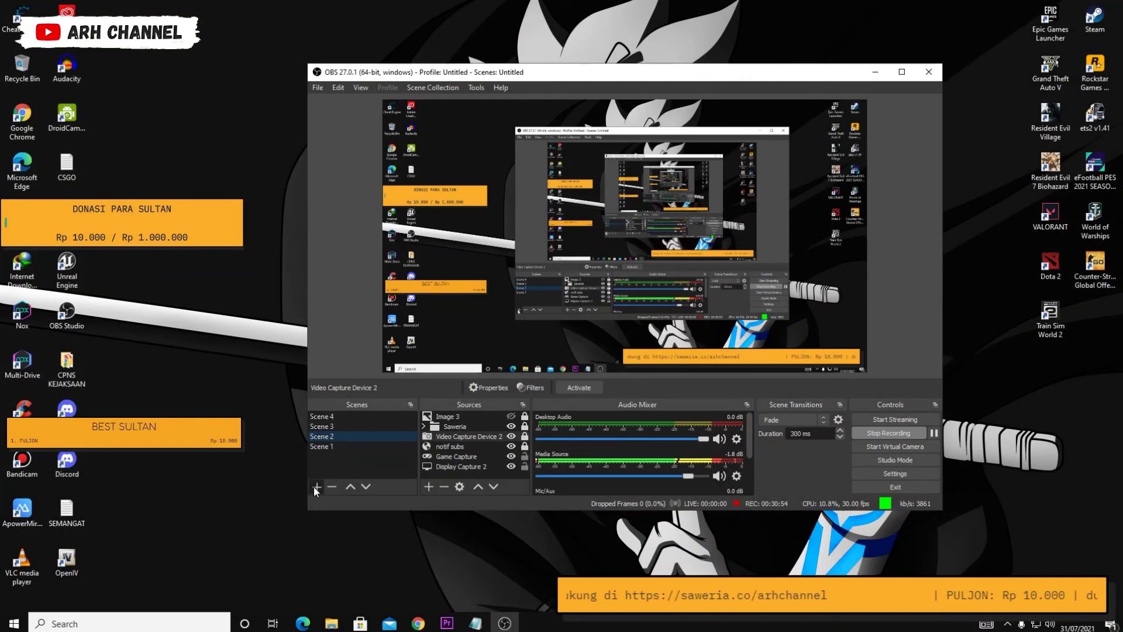
{"action": "left_click", "coordinate": [316, 487]}
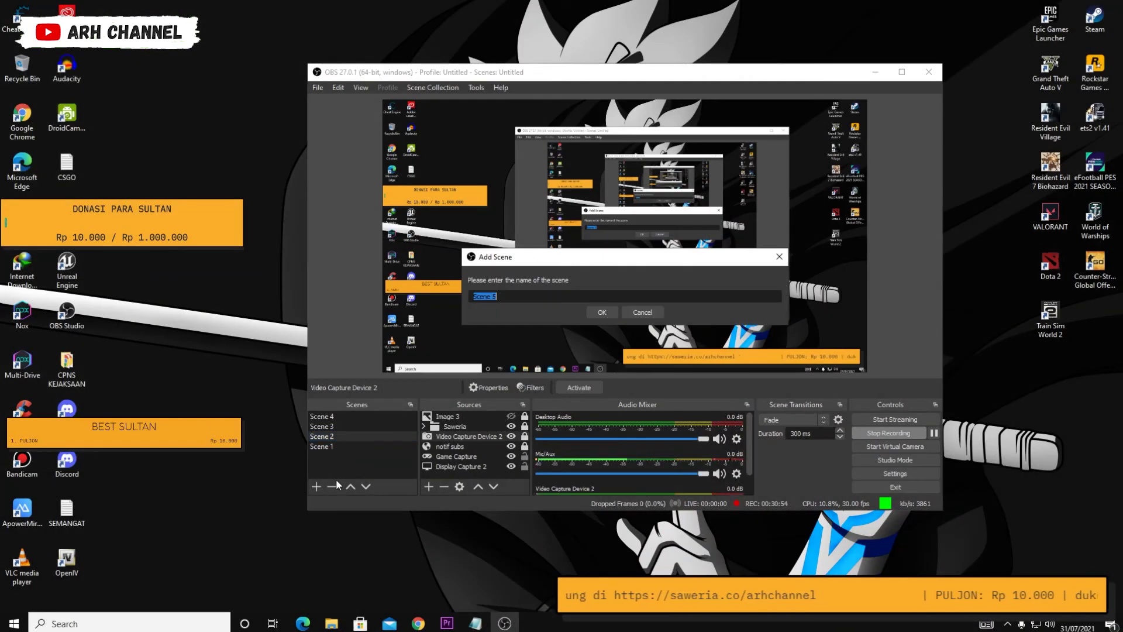
{"action": "left_click", "coordinate": [657, 311]}
{"action": "left_click", "coordinate": [350, 486]}
{"action": "left_click", "coordinate": [367, 487]}
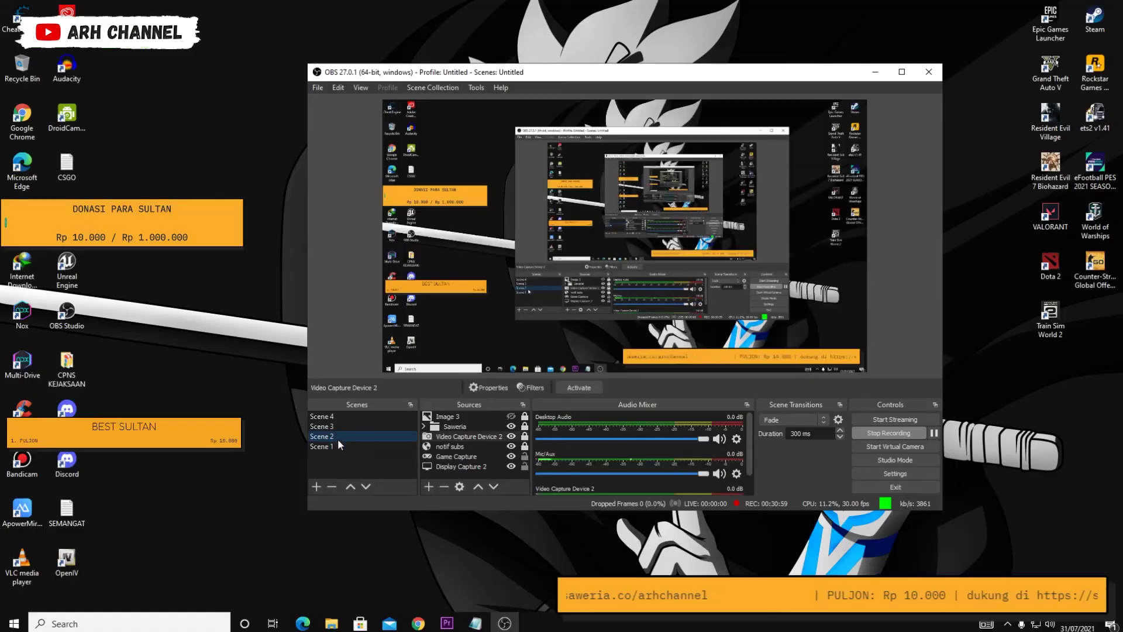
Switch to Scene 2 and check the filters window of Video Capture Device 2.
{"action": "left_click", "coordinate": [339, 445]}
{"action": "left_click", "coordinate": [345, 436]}
{"action": "left_click", "coordinate": [531, 388]}
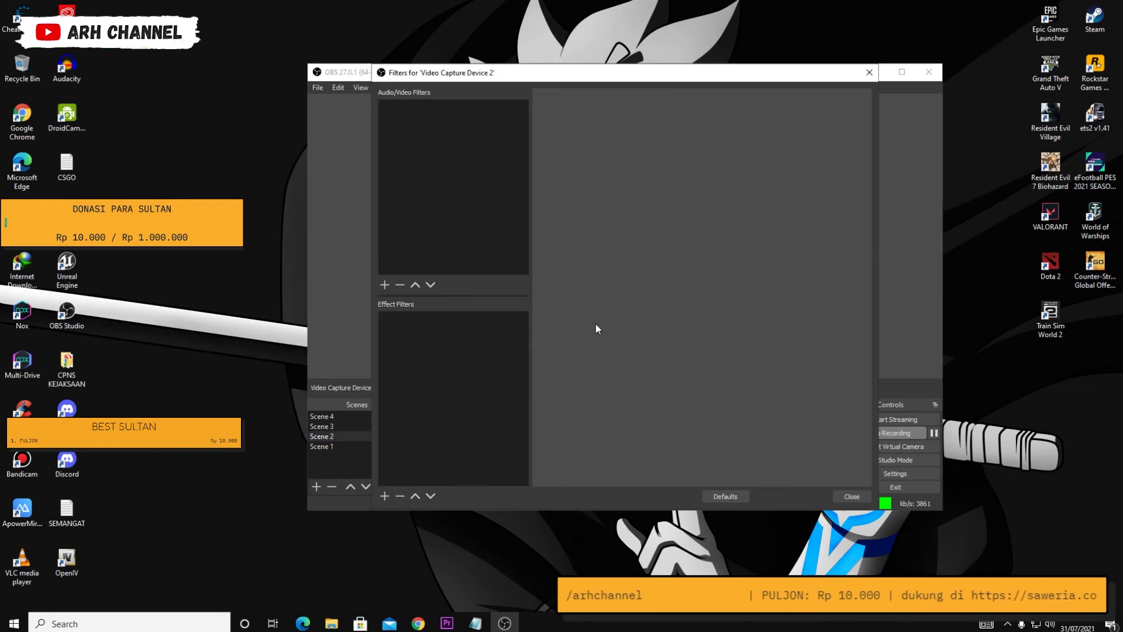
{"action": "left_click", "coordinate": [869, 72]}
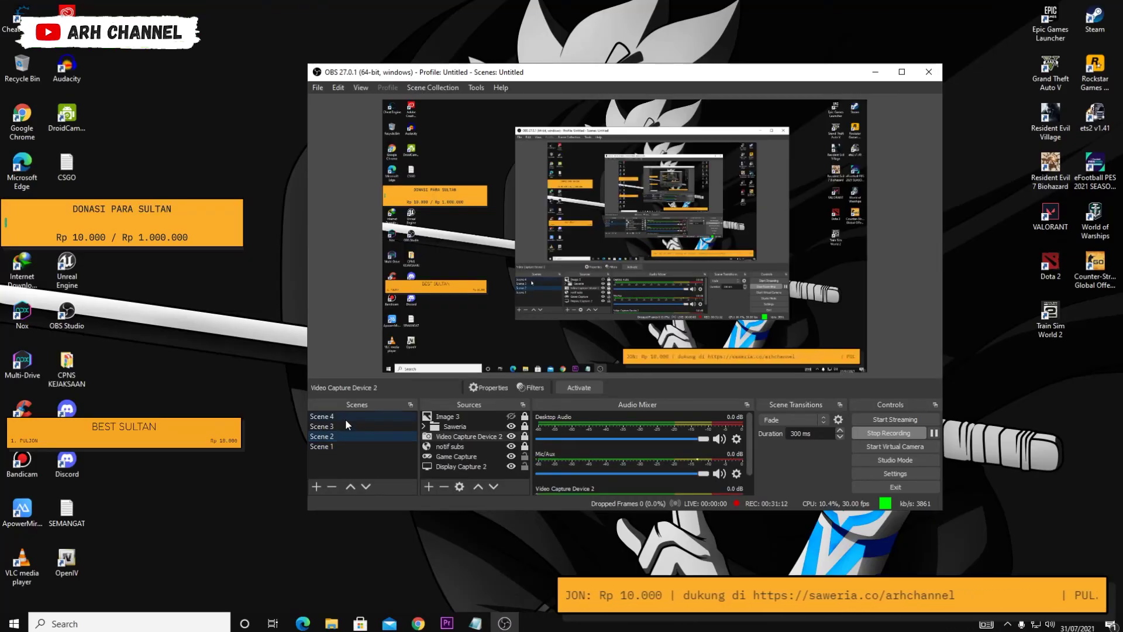
Undock the Scenes panel and dock it back in its original place.
{"action": "left_click", "coordinate": [409, 405]}
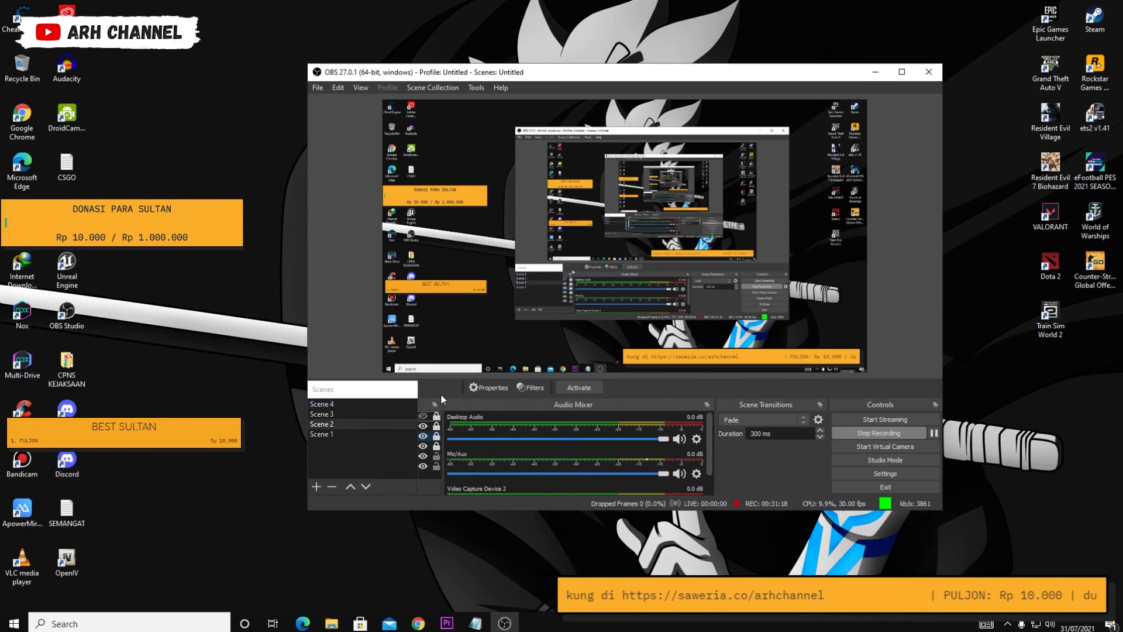
{"action": "double_click", "coordinate": [399, 385]}
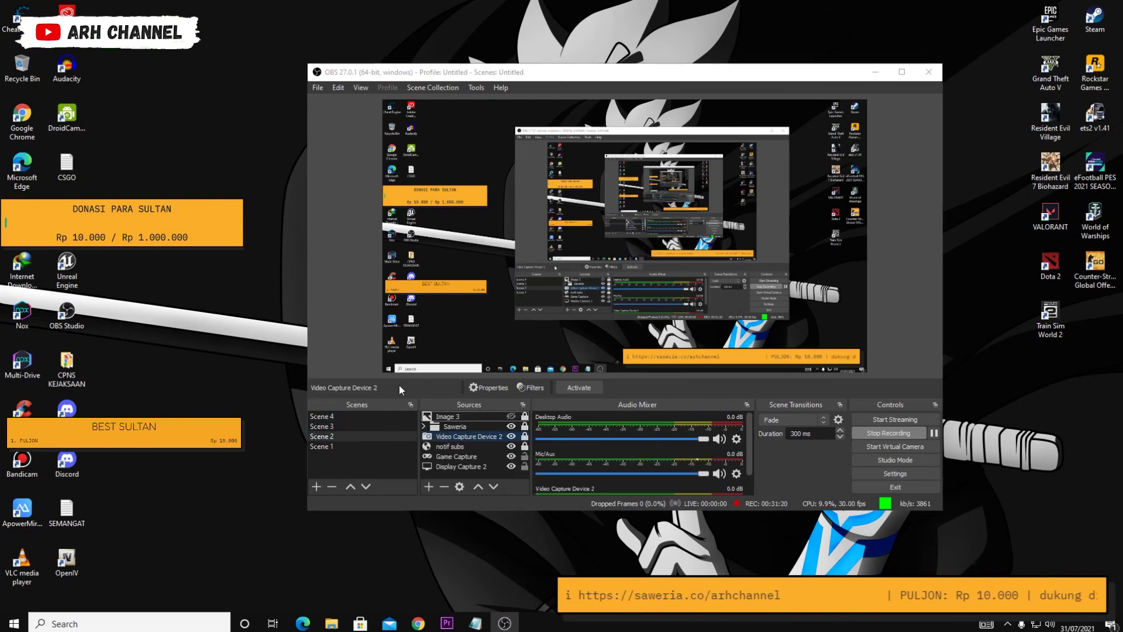
{"action": "left_click", "coordinate": [473, 388]}
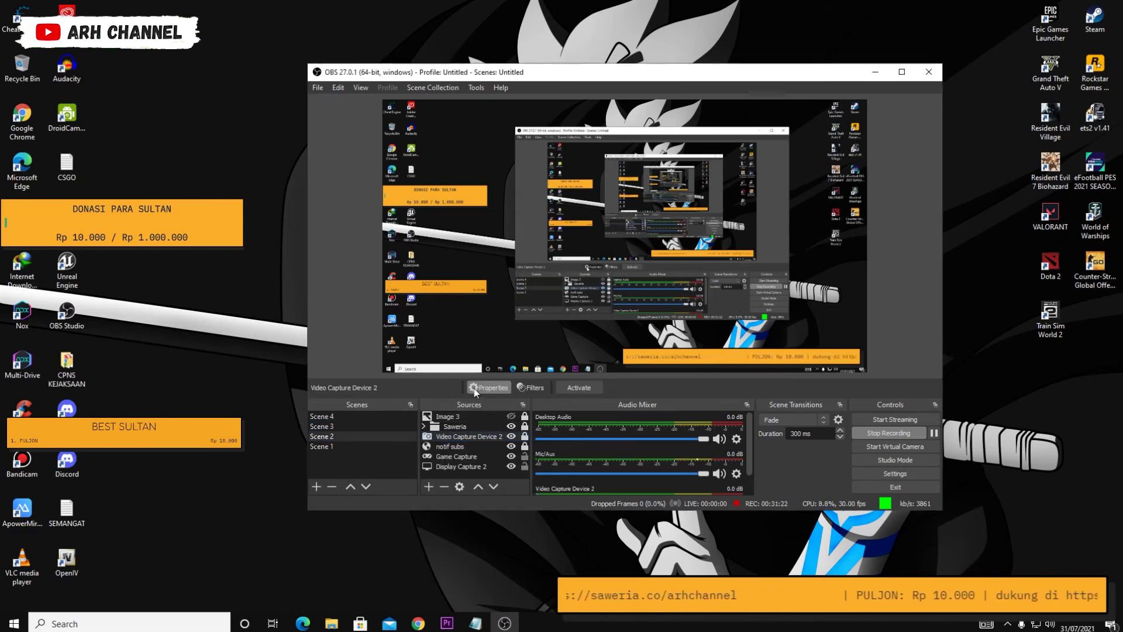
{"action": "left_click", "coordinate": [797, 453]}
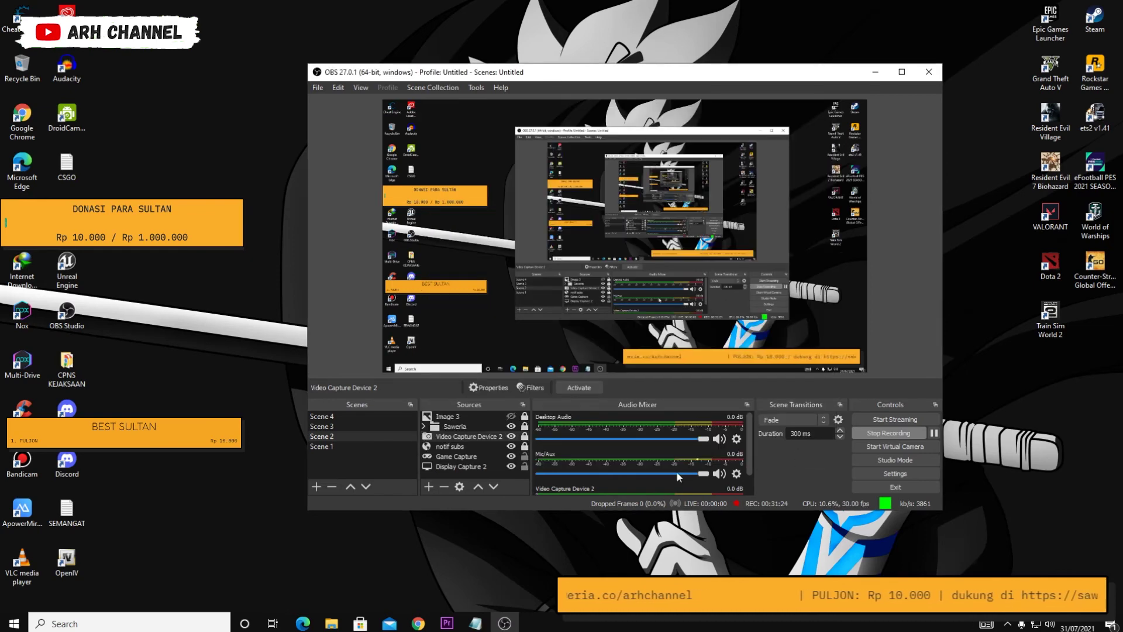
Set the scene transition to Cut and try it by switching from Scene 3 to Scene 2.
{"action": "left_click", "coordinate": [810, 421]}
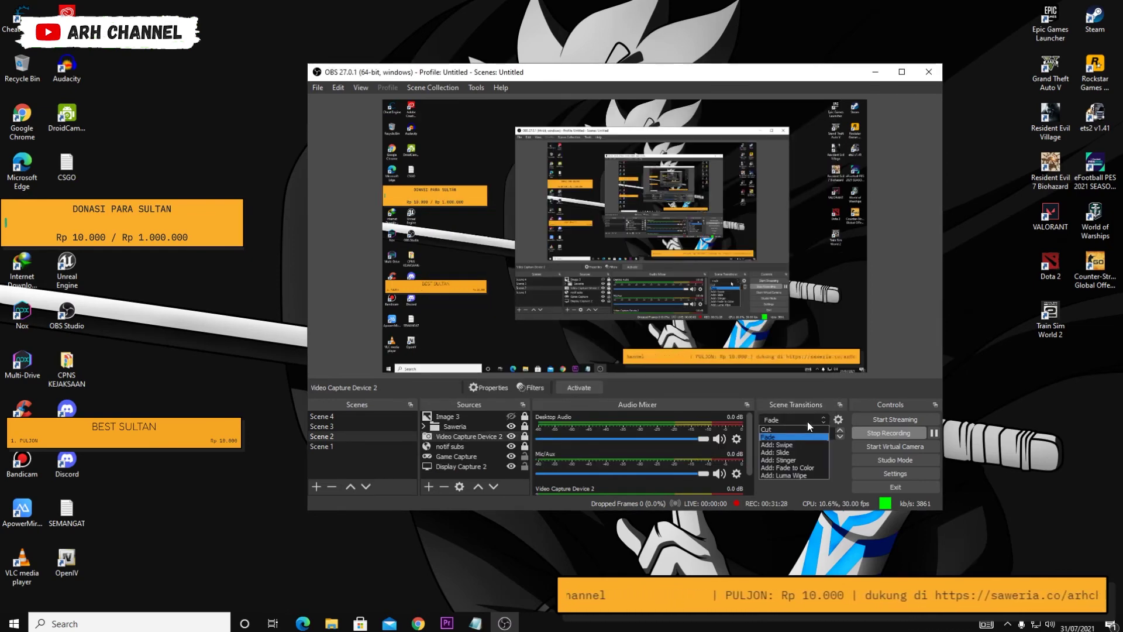
{"action": "left_click", "coordinate": [795, 430]}
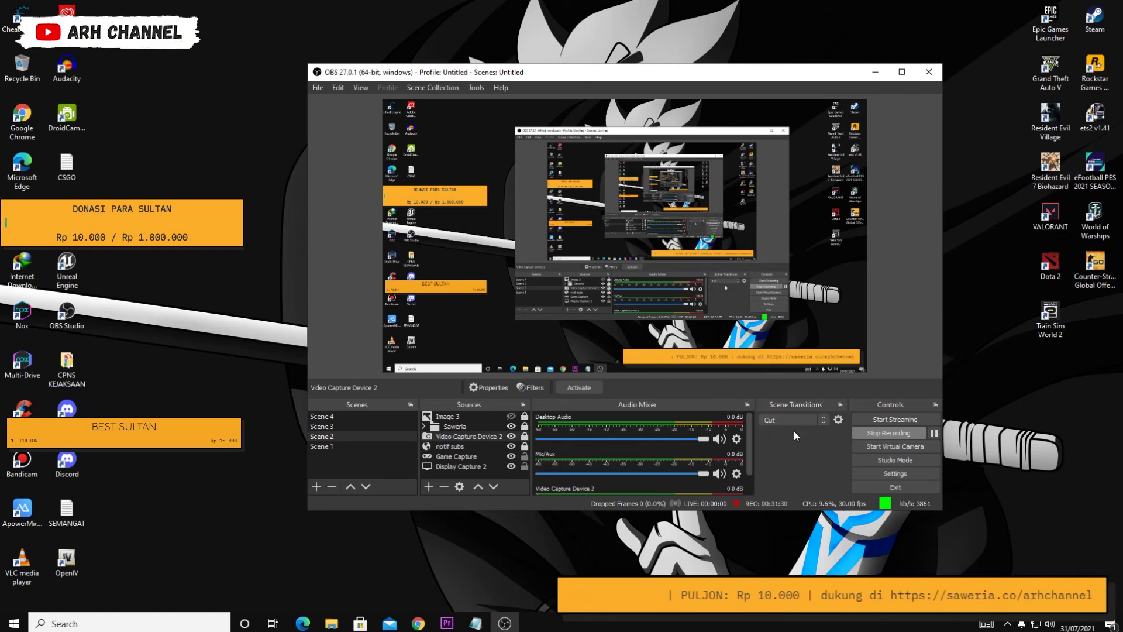
{"action": "left_click", "coordinate": [322, 426]}
{"action": "left_click", "coordinate": [326, 436]}
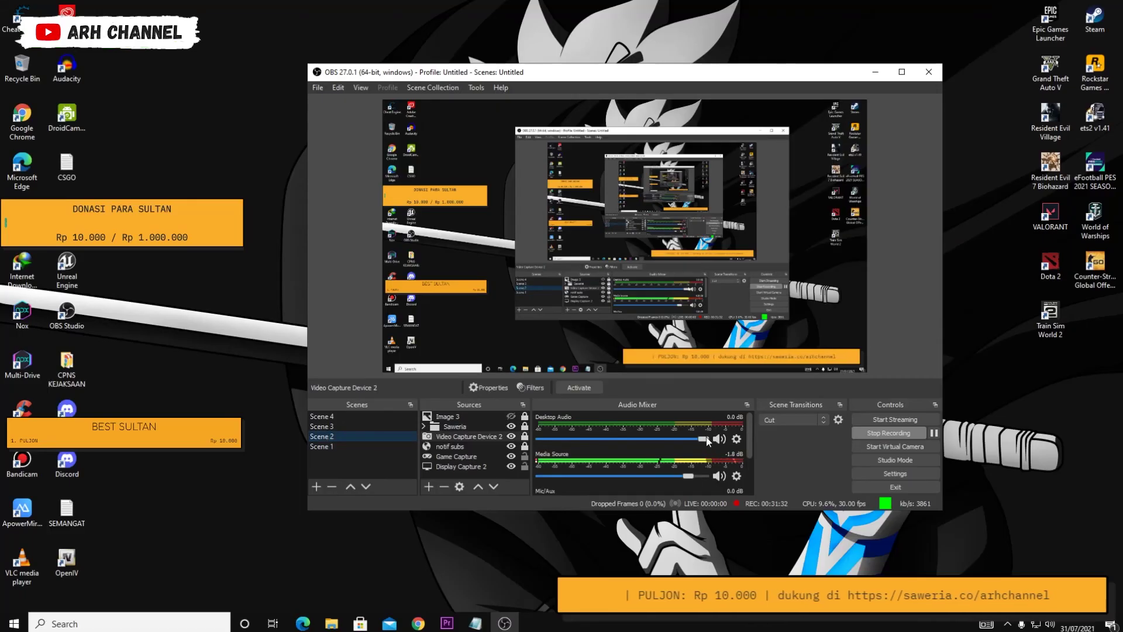
{"action": "left_click", "coordinate": [774, 417]}
{"action": "left_click", "coordinate": [784, 455]}
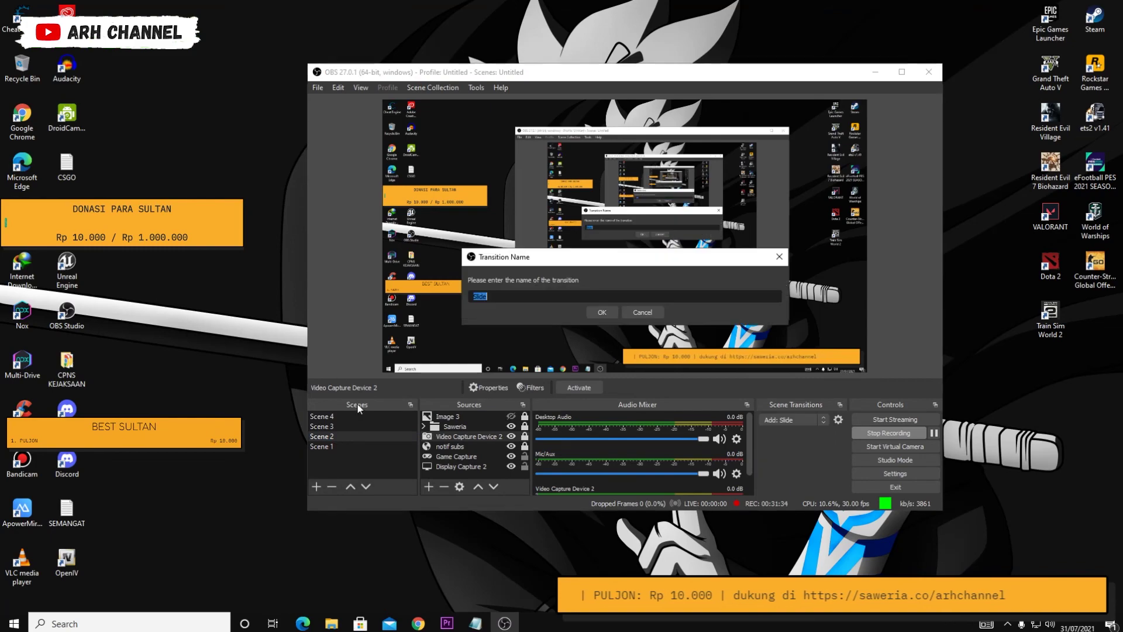
{"action": "key", "text": "Escape"}
{"action": "left_click", "coordinate": [790, 419]}
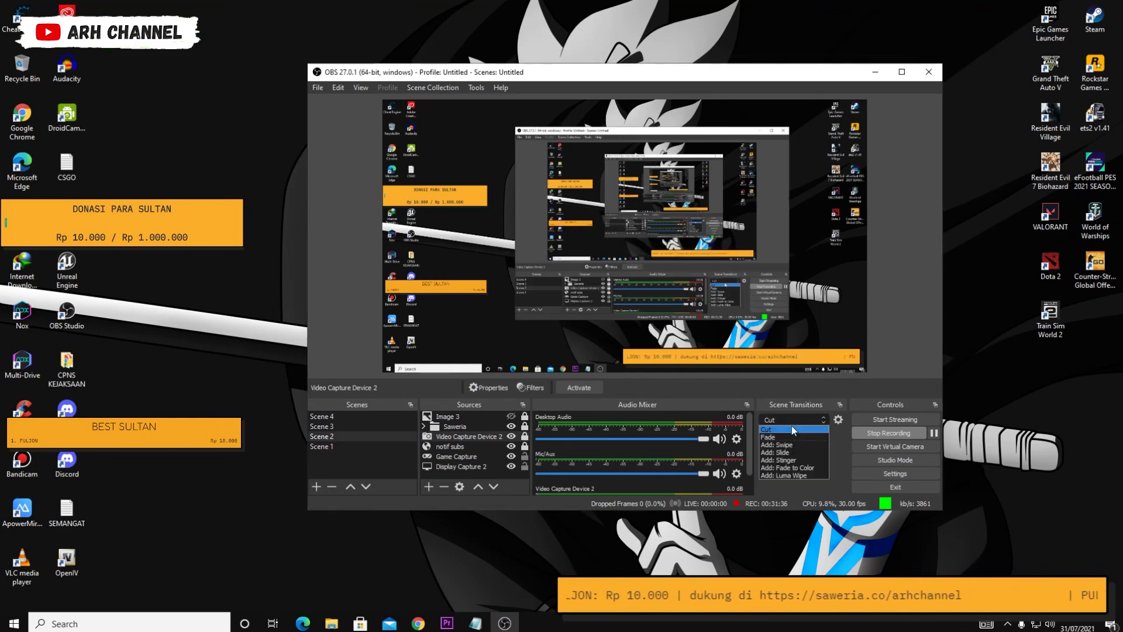
{"action": "left_click", "coordinate": [775, 438]}
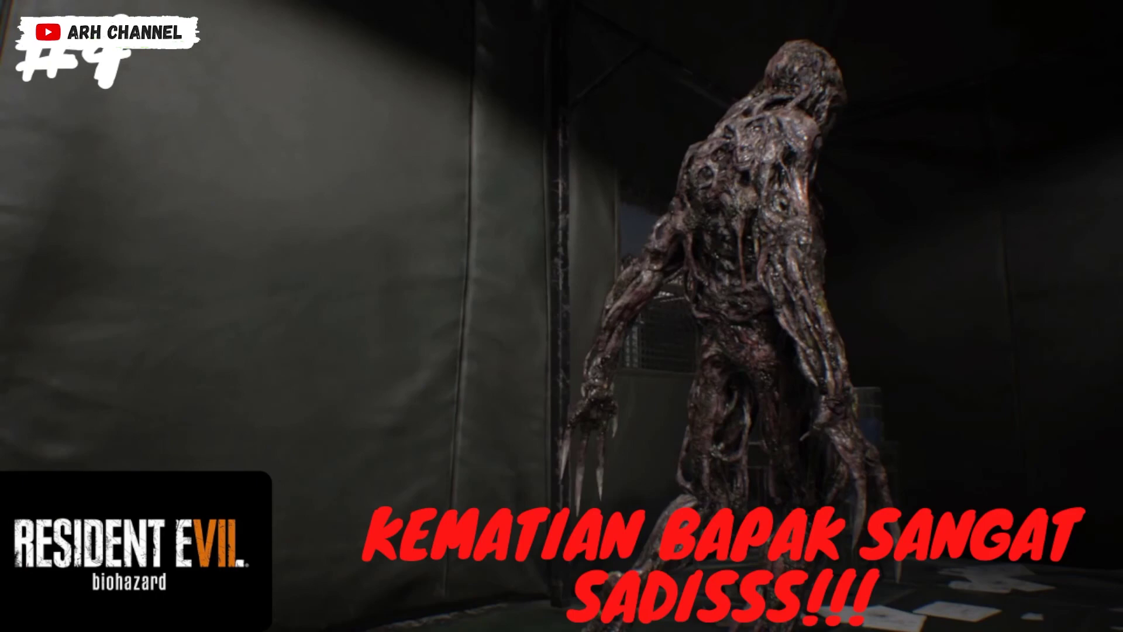
Preview the Cut transition by switching among Scenes 1, 2 and 3.
{"action": "left_click", "coordinate": [340, 437]}
{"action": "left_click", "coordinate": [335, 426]}
{"action": "left_click", "coordinate": [339, 438]}
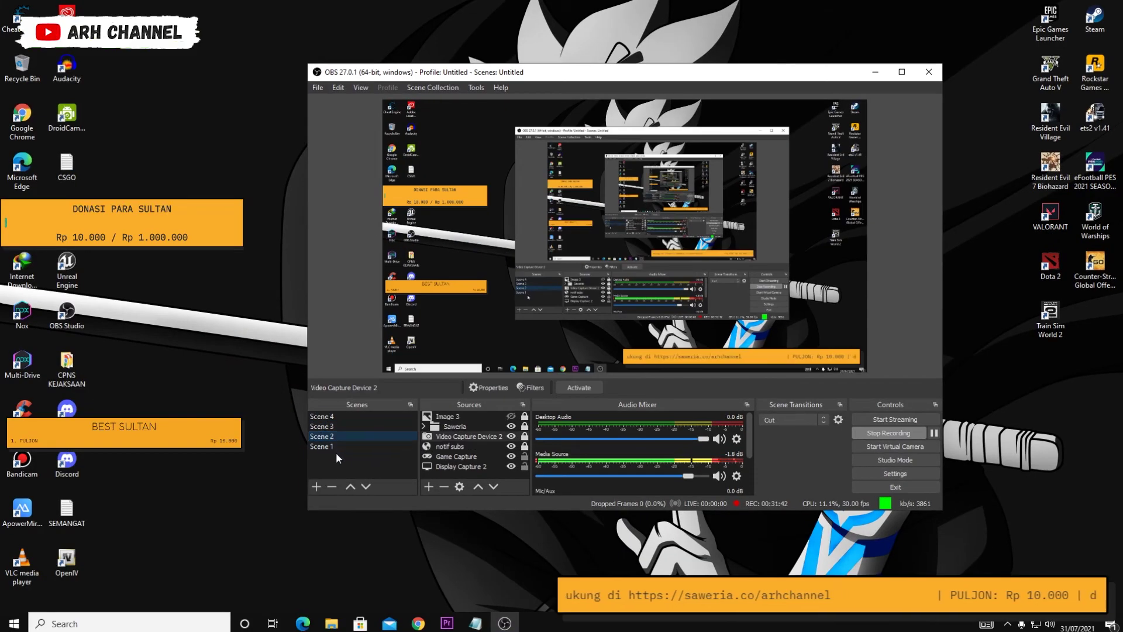
{"action": "left_click", "coordinate": [335, 447]}
{"action": "left_click", "coordinate": [347, 422]}
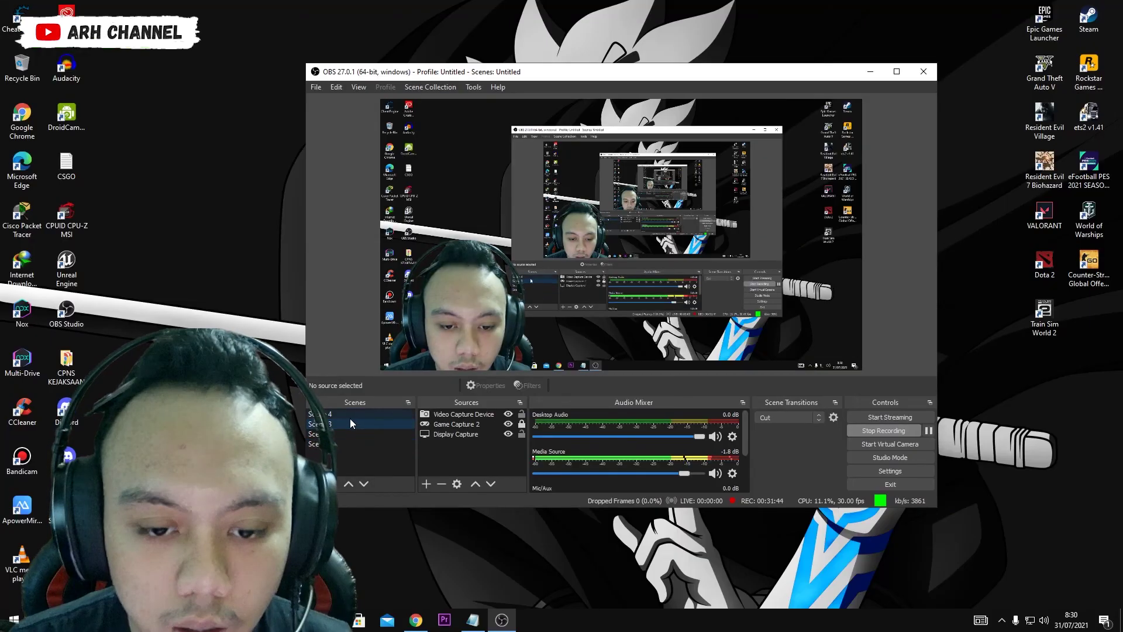
{"action": "left_click", "coordinate": [356, 449]}
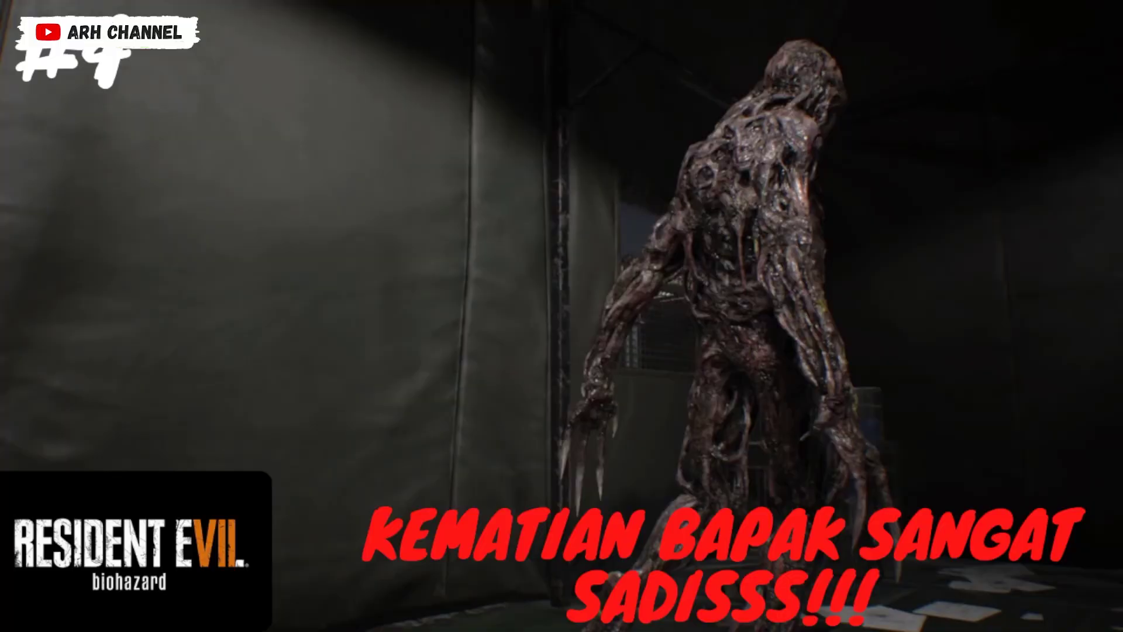
Compare the scene transition effect, including Fade, by switching repeatedly among Scenes 1, 2 and 3.
{"action": "left_click", "coordinate": [330, 434]}
{"action": "left_click", "coordinate": [329, 444]}
{"action": "left_click", "coordinate": [332, 433]}
{"action": "left_click", "coordinate": [328, 423]}
{"action": "left_click", "coordinate": [330, 433]}
{"action": "left_click", "coordinate": [329, 444]}
{"action": "left_click", "coordinate": [330, 434]}
{"action": "left_click", "coordinate": [332, 422]}
{"action": "left_click", "coordinate": [335, 433]}
{"action": "left_click", "coordinate": [329, 443]}
{"action": "left_click", "coordinate": [350, 435]}
{"action": "left_click", "coordinate": [350, 442]}
{"action": "left_click", "coordinate": [350, 433]}
{"action": "left_click", "coordinate": [350, 425]}
{"action": "left_click", "coordinate": [348, 441]}
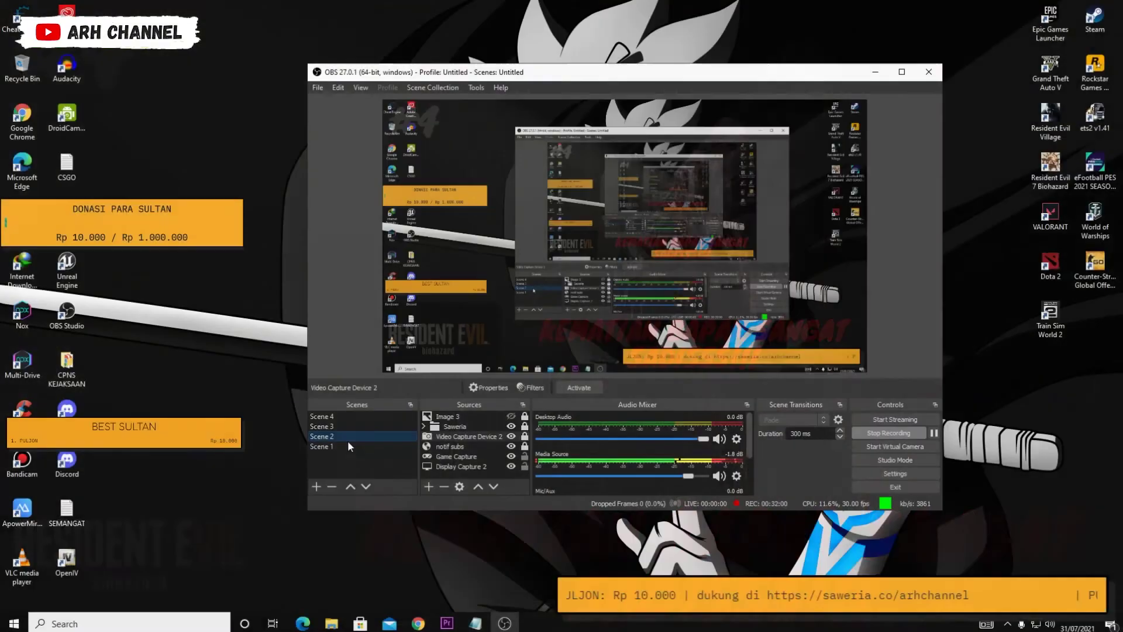
Test the 500 ms Fade transition by switching among Scenes 2, 3 and 4, finishing on Scene 3.
{"action": "left_click", "coordinate": [349, 434]}
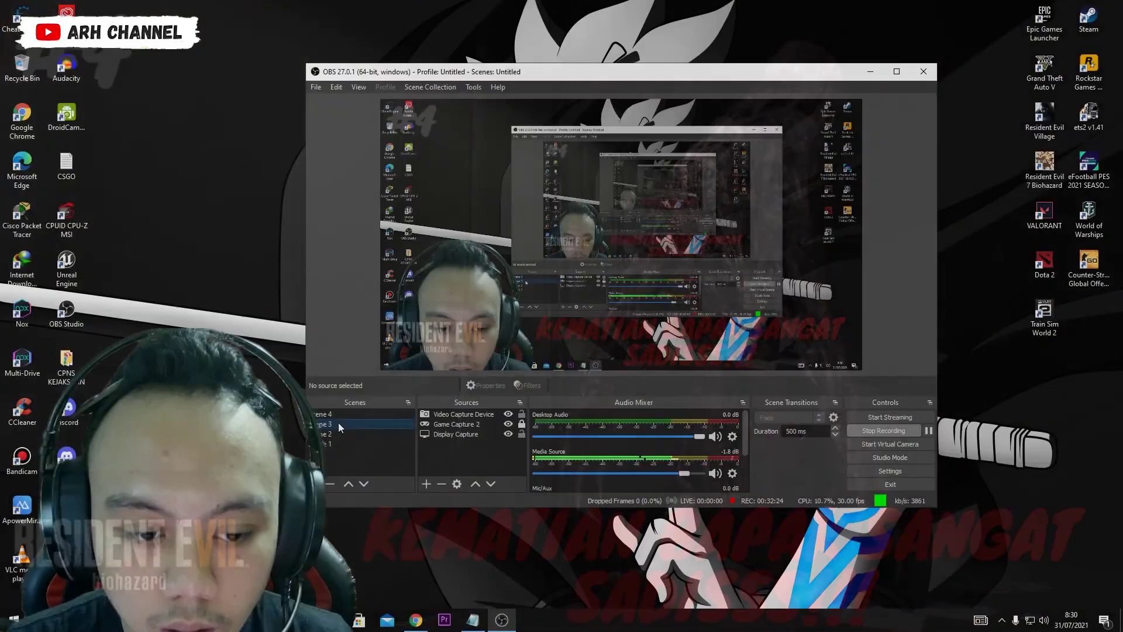
{"action": "left_click", "coordinate": [342, 424]}
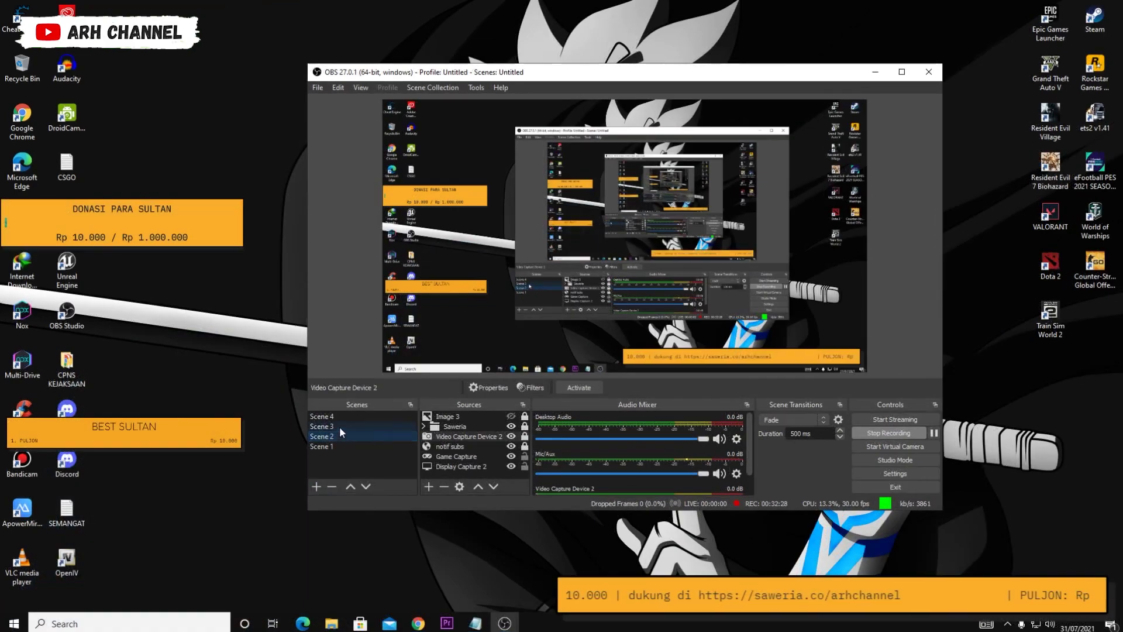
{"action": "left_click", "coordinate": [341, 415]}
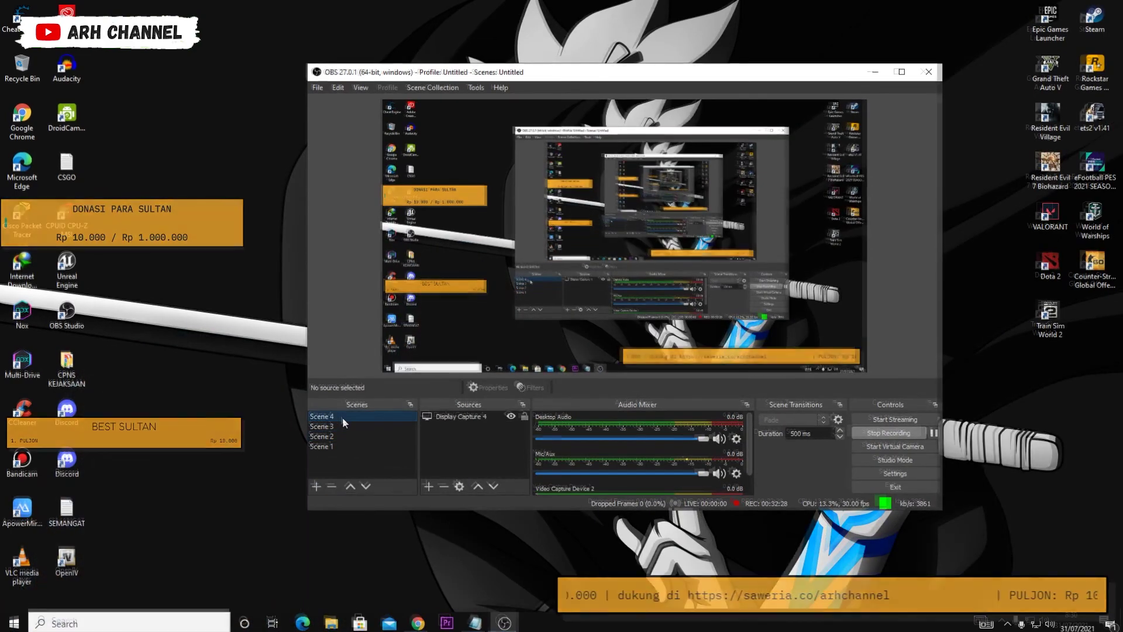
{"action": "left_click", "coordinate": [343, 424]}
{"action": "left_click", "coordinate": [344, 433]}
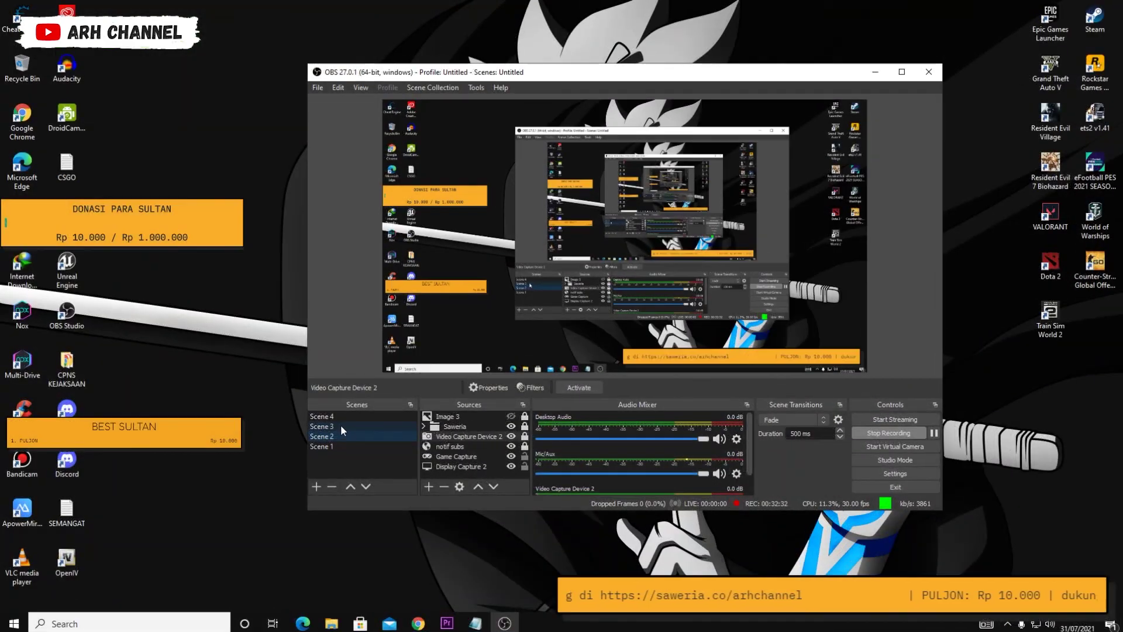
{"action": "left_click", "coordinate": [341, 426]}
{"action": "left_click", "coordinate": [342, 439]}
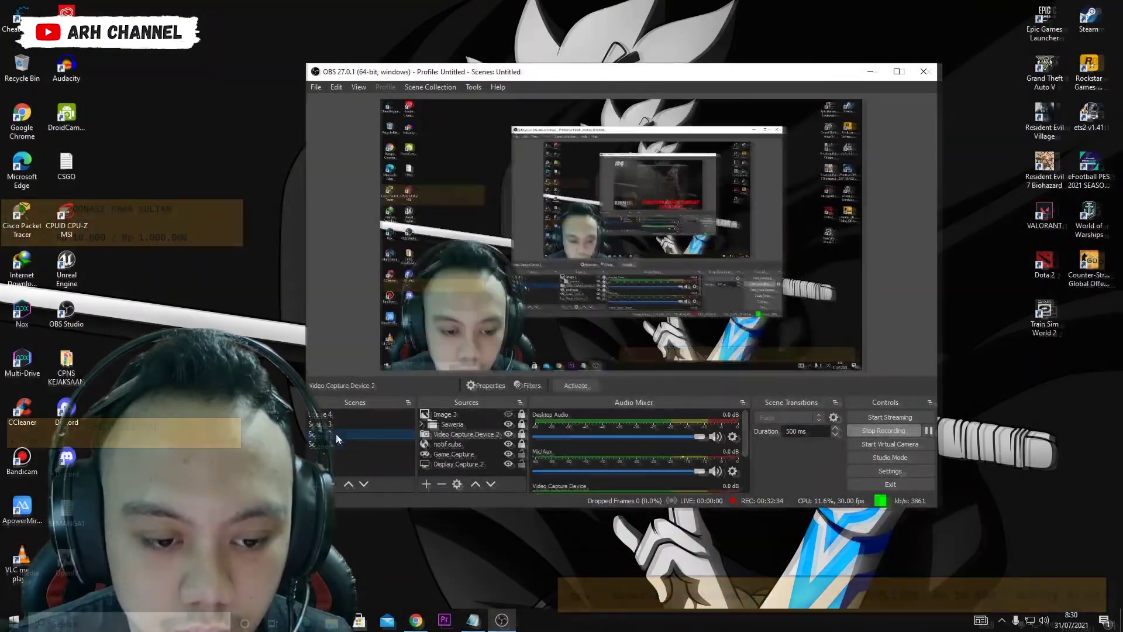
{"action": "left_click", "coordinate": [338, 425]}
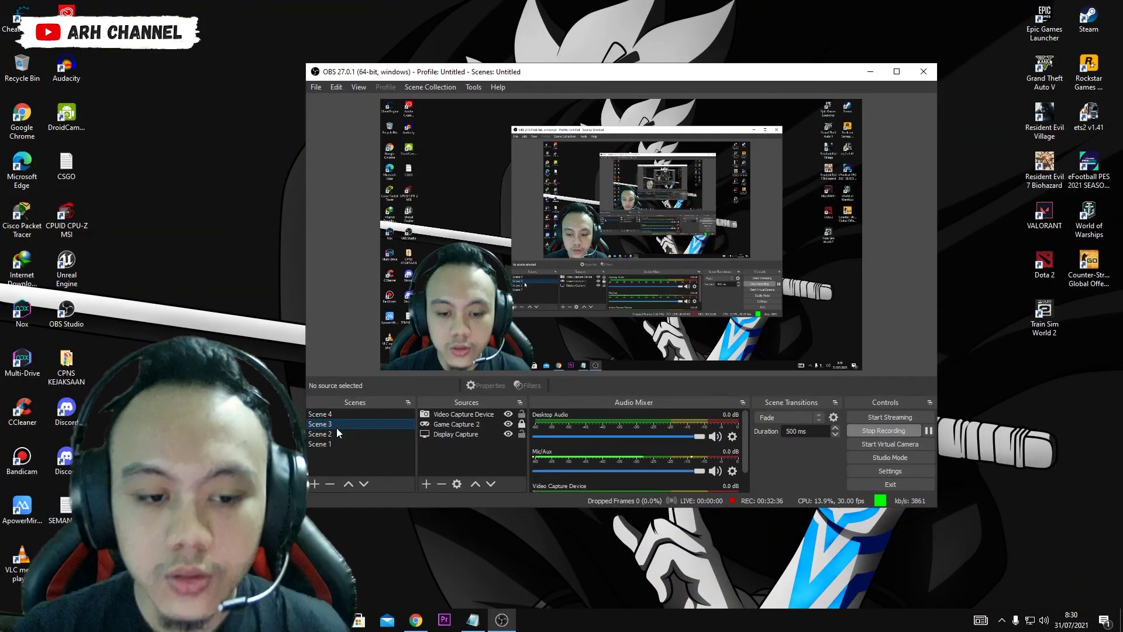
{"action": "right_click", "coordinate": [226, 323]}
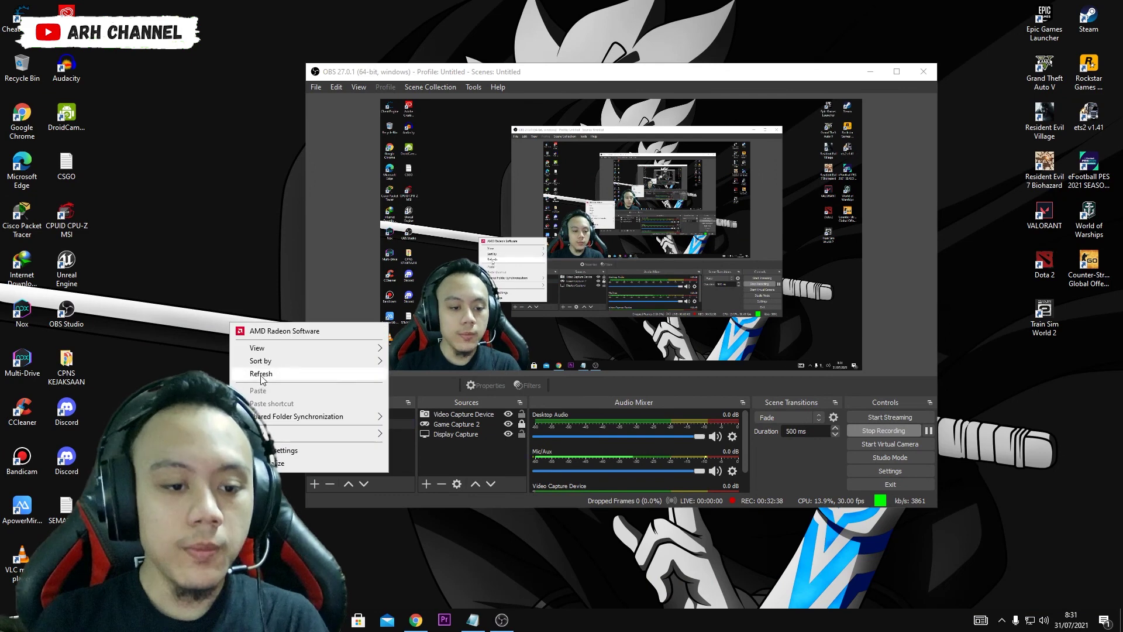
{"action": "right_click", "coordinate": [253, 379]}
{"action": "key", "text": "Escape"}
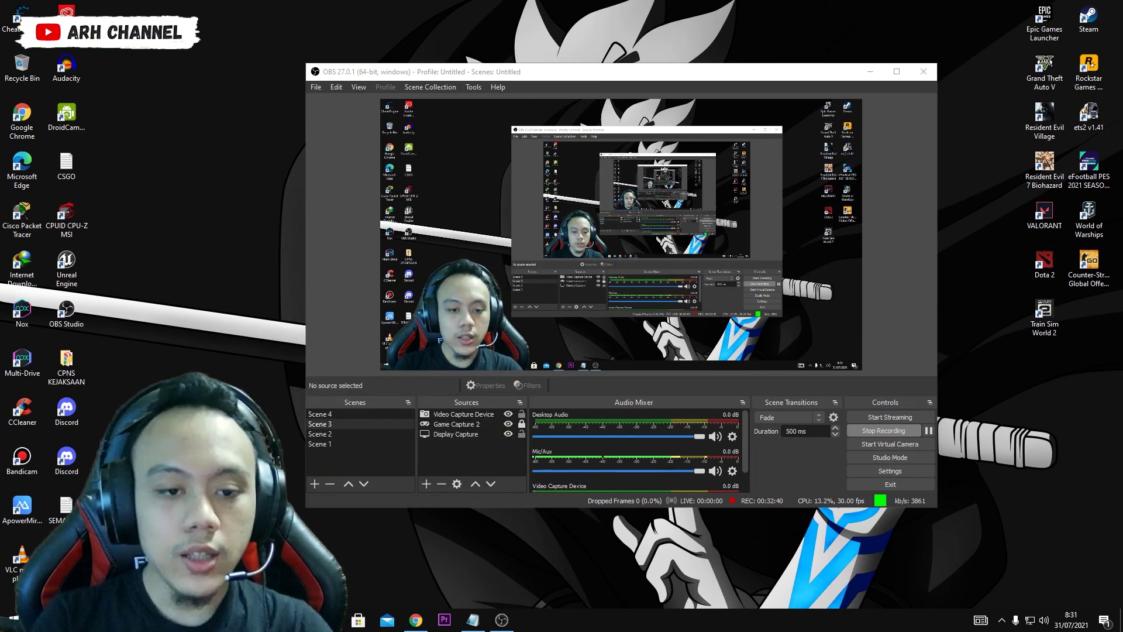
{"action": "right_click", "coordinate": [289, 381]}
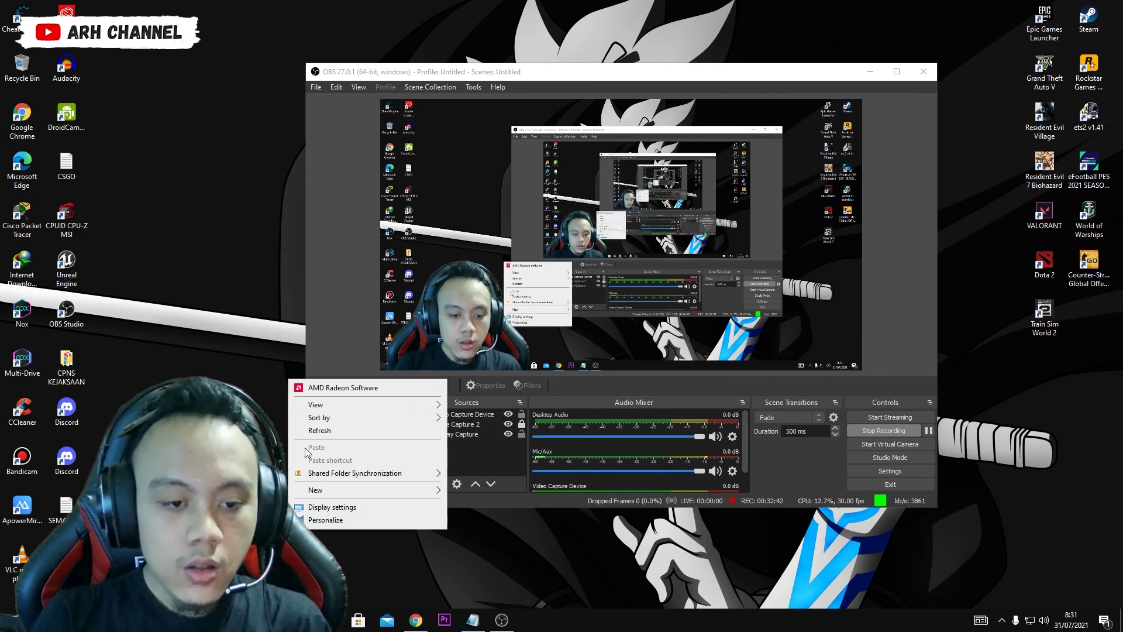
{"action": "left_click", "coordinate": [319, 432]}
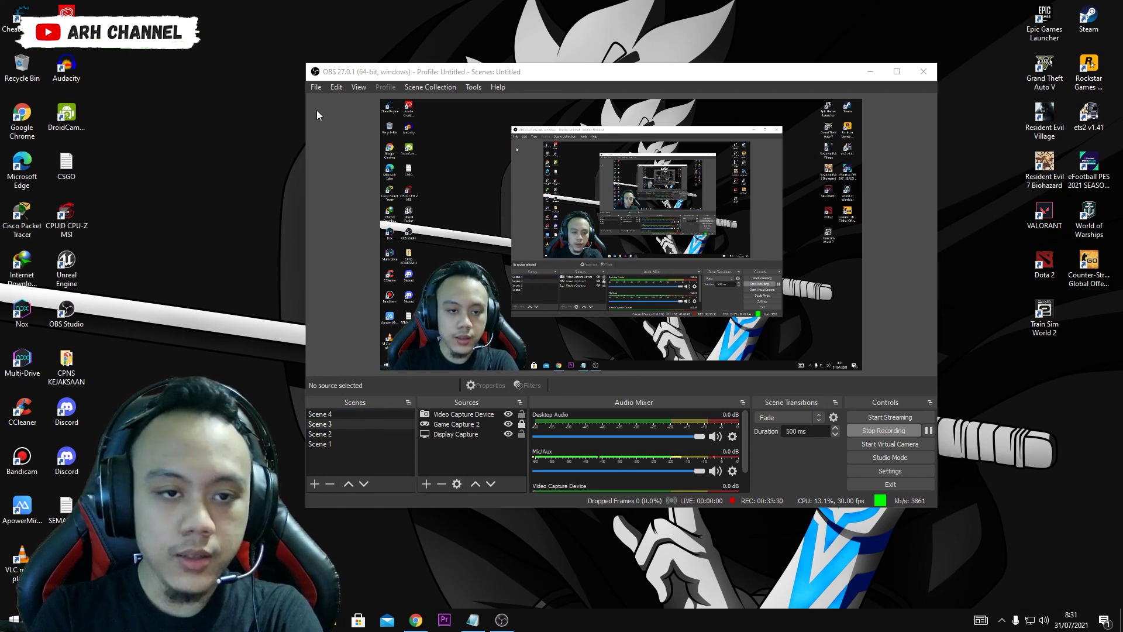
Review the streaming Output settings, including the target bitrate, and the Video resolution and FPS settings, and close the settings.
{"action": "left_click", "coordinate": [318, 90]}
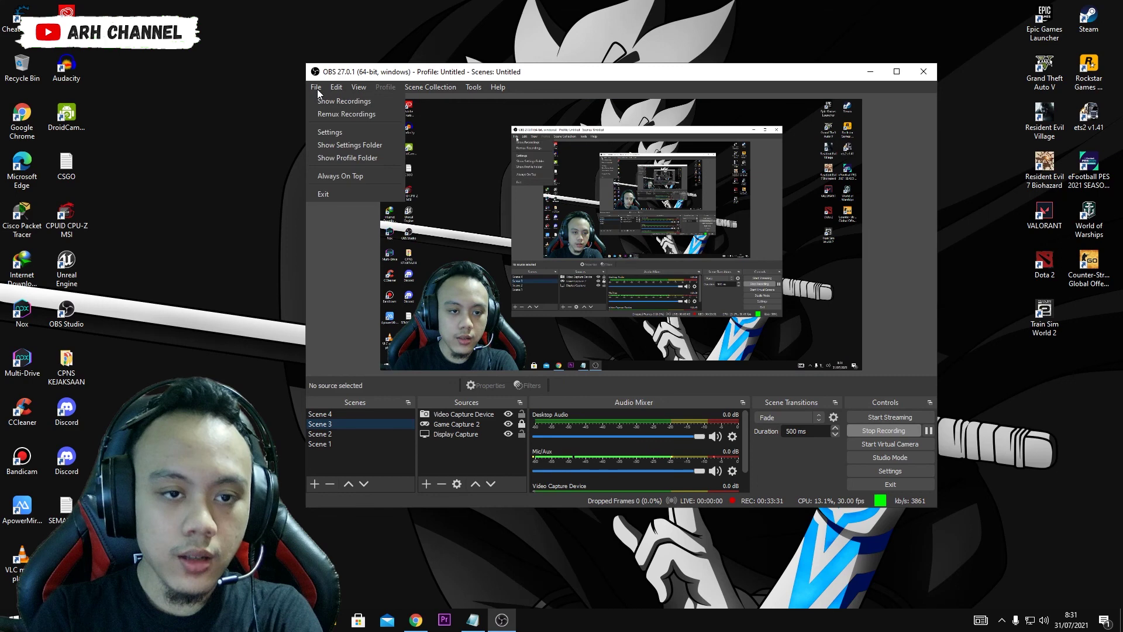
{"action": "left_click", "coordinate": [330, 134]}
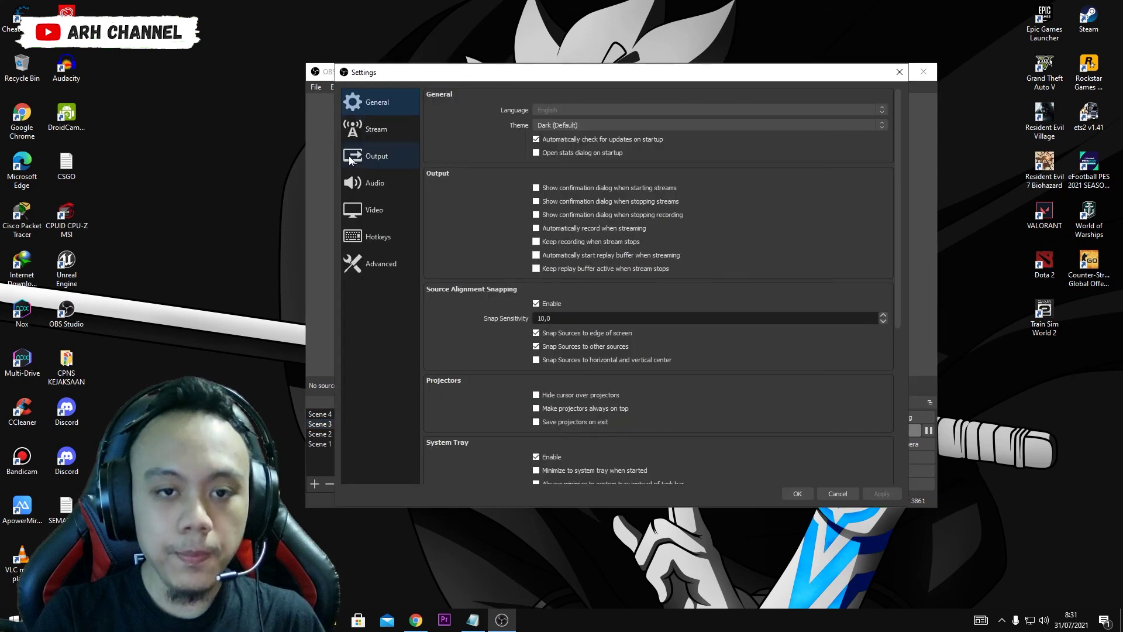
{"action": "left_click", "coordinate": [372, 157]}
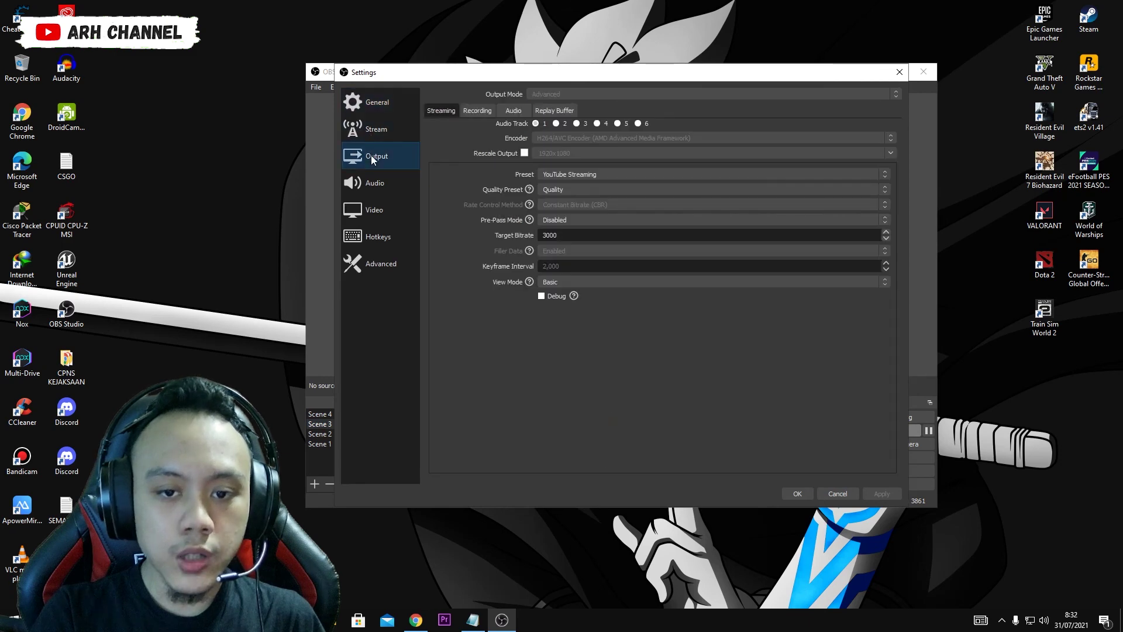
{"action": "left_click", "coordinate": [377, 212]}
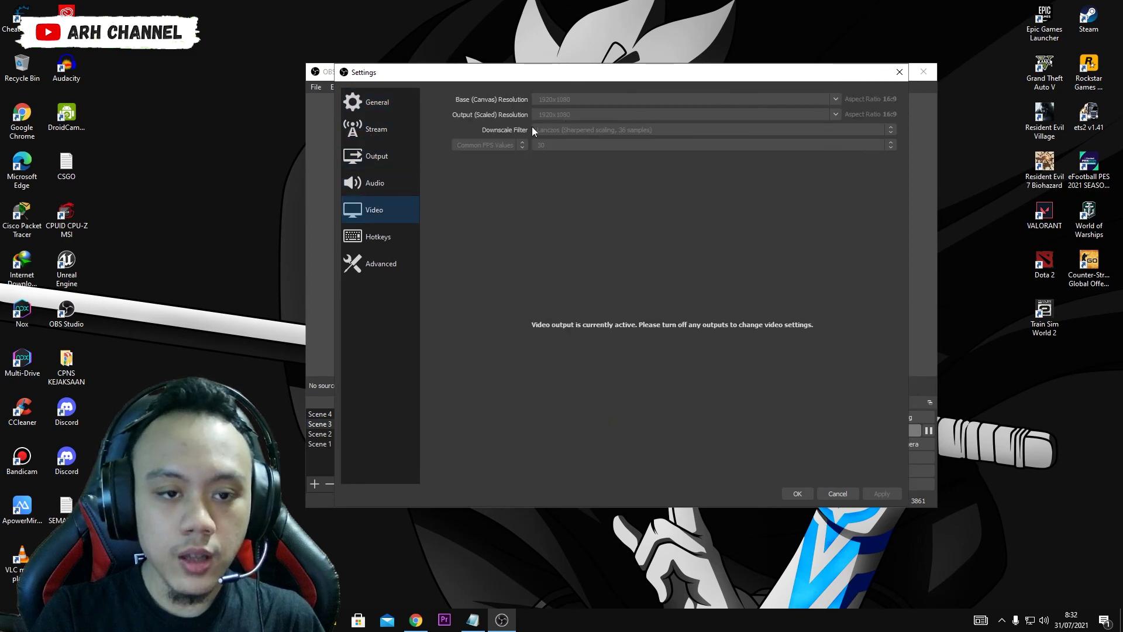
{"action": "left_click", "coordinate": [368, 157]}
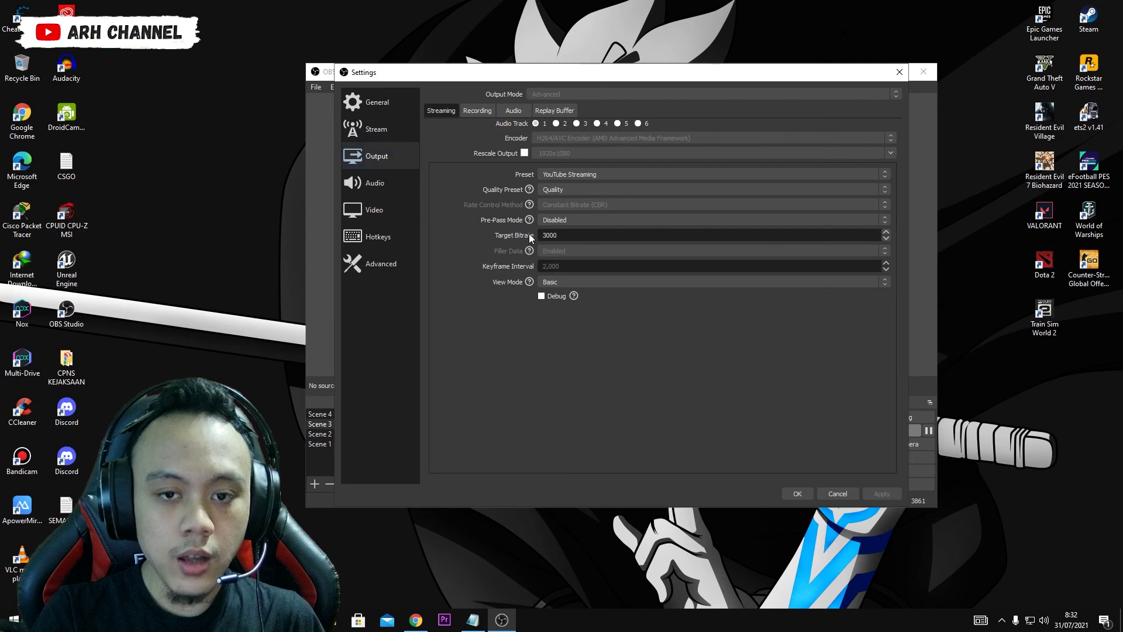
{"action": "left_click", "coordinate": [797, 495]}
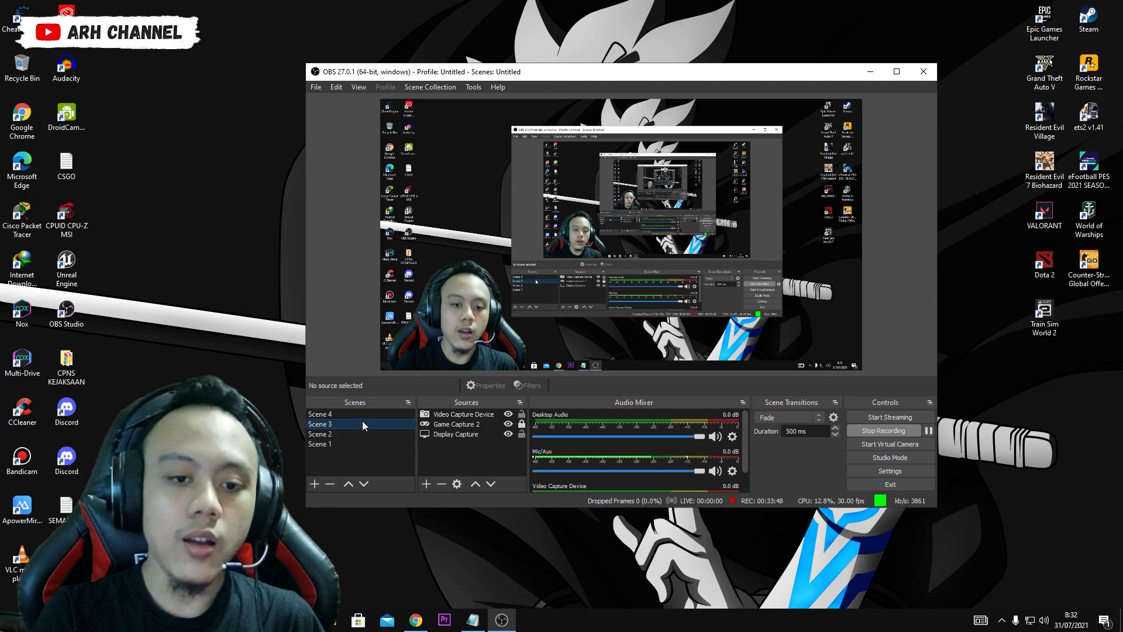
{"action": "right_click", "coordinate": [215, 394]}
{"action": "key", "text": "Escape"}
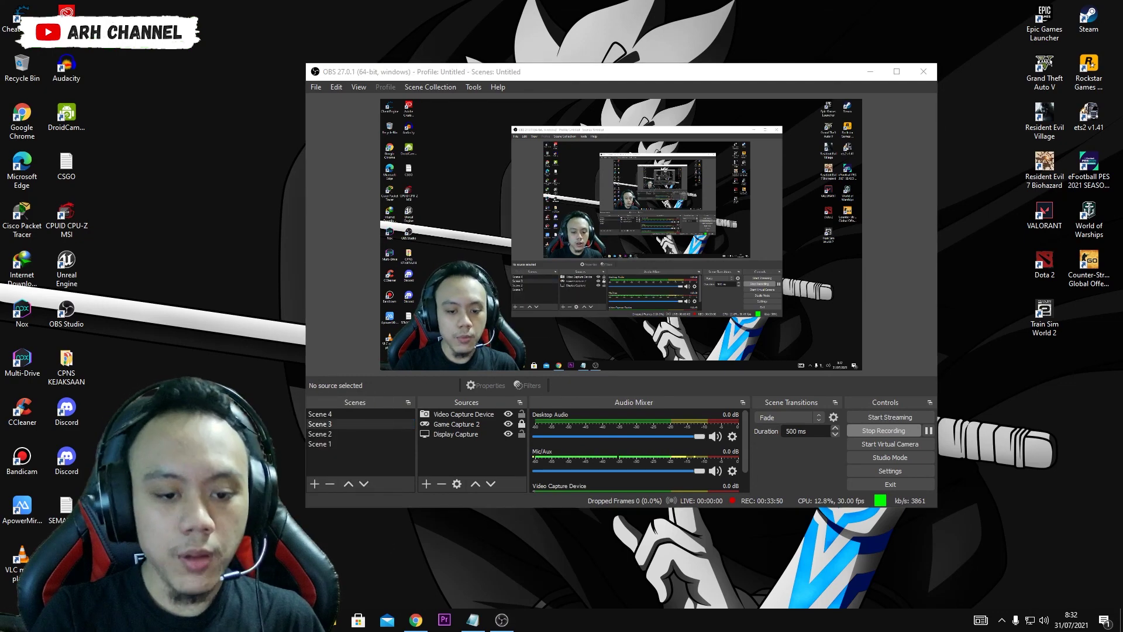
Preview the Fade transition between Scene 3 and Scene 2, finishing on Scene 3.
{"action": "left_click", "coordinate": [346, 433]}
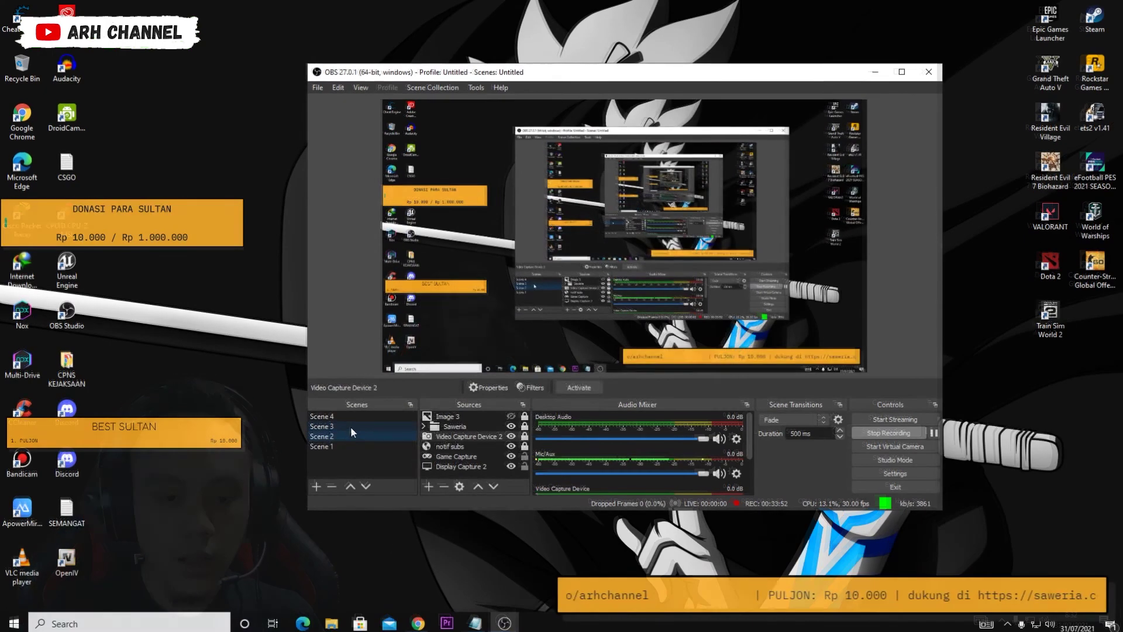
{"action": "left_click", "coordinate": [347, 434]}
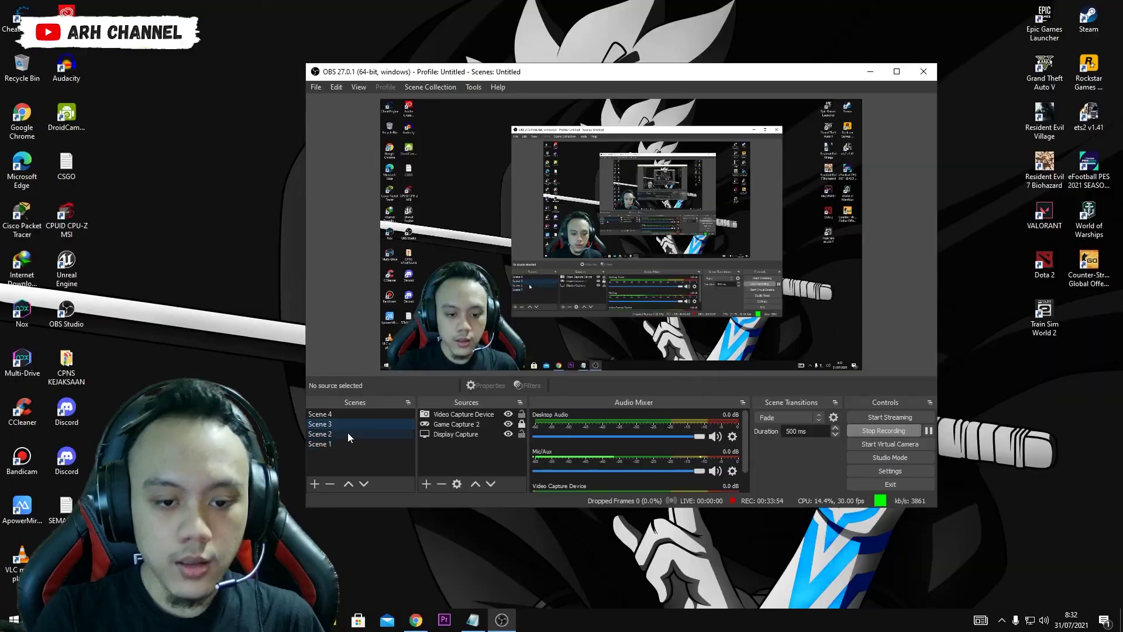
{"action": "left_click", "coordinate": [351, 427]}
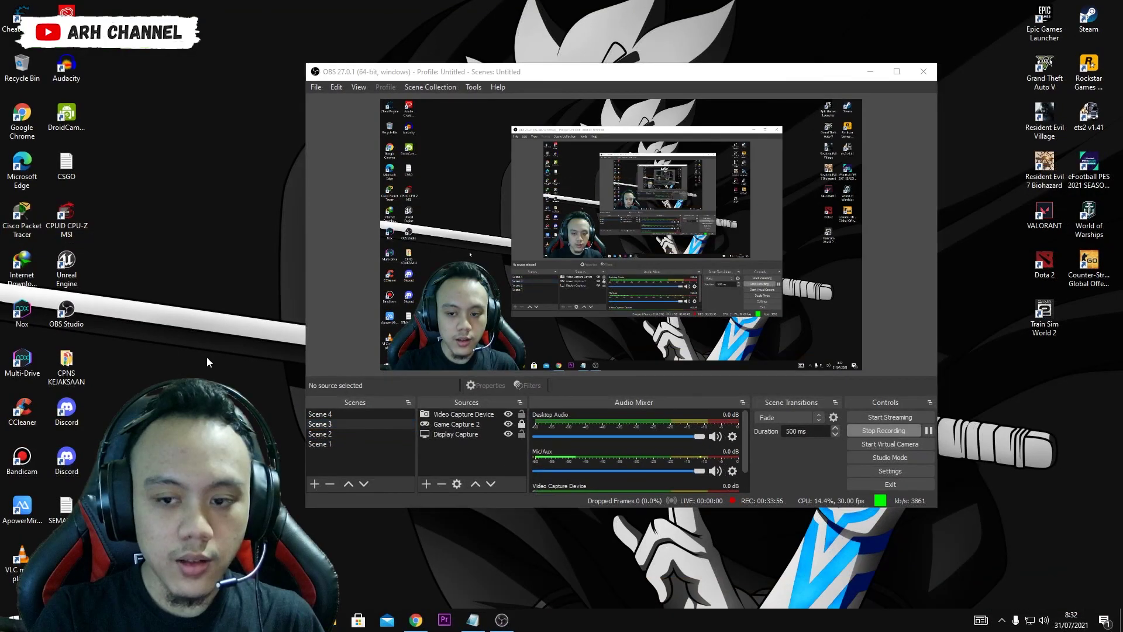
{"action": "right_click", "coordinate": [208, 357]}
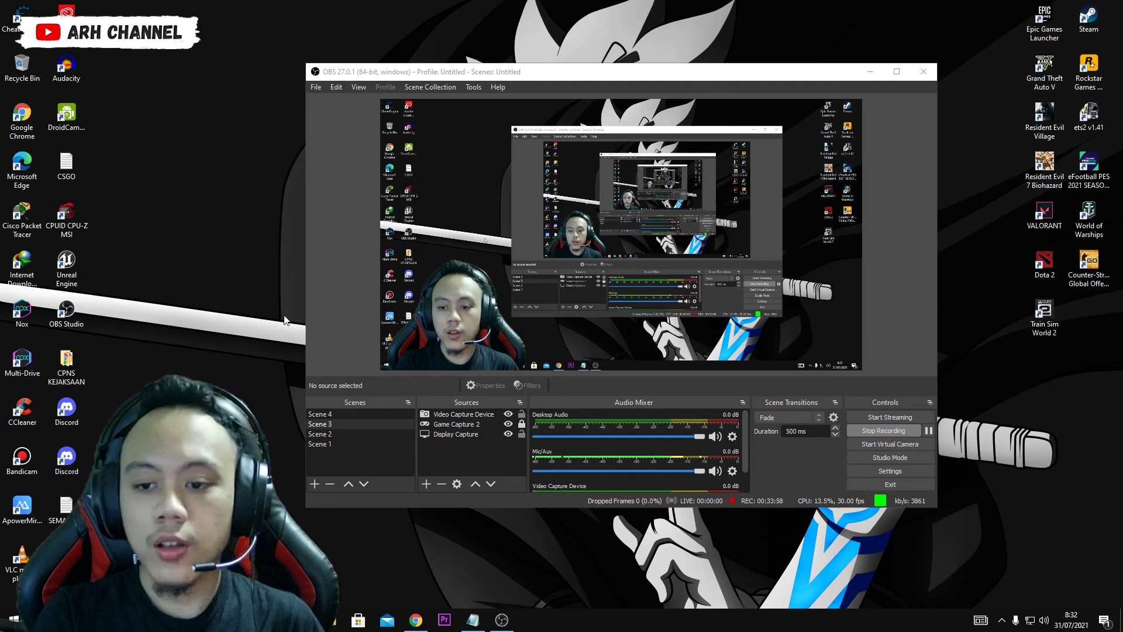